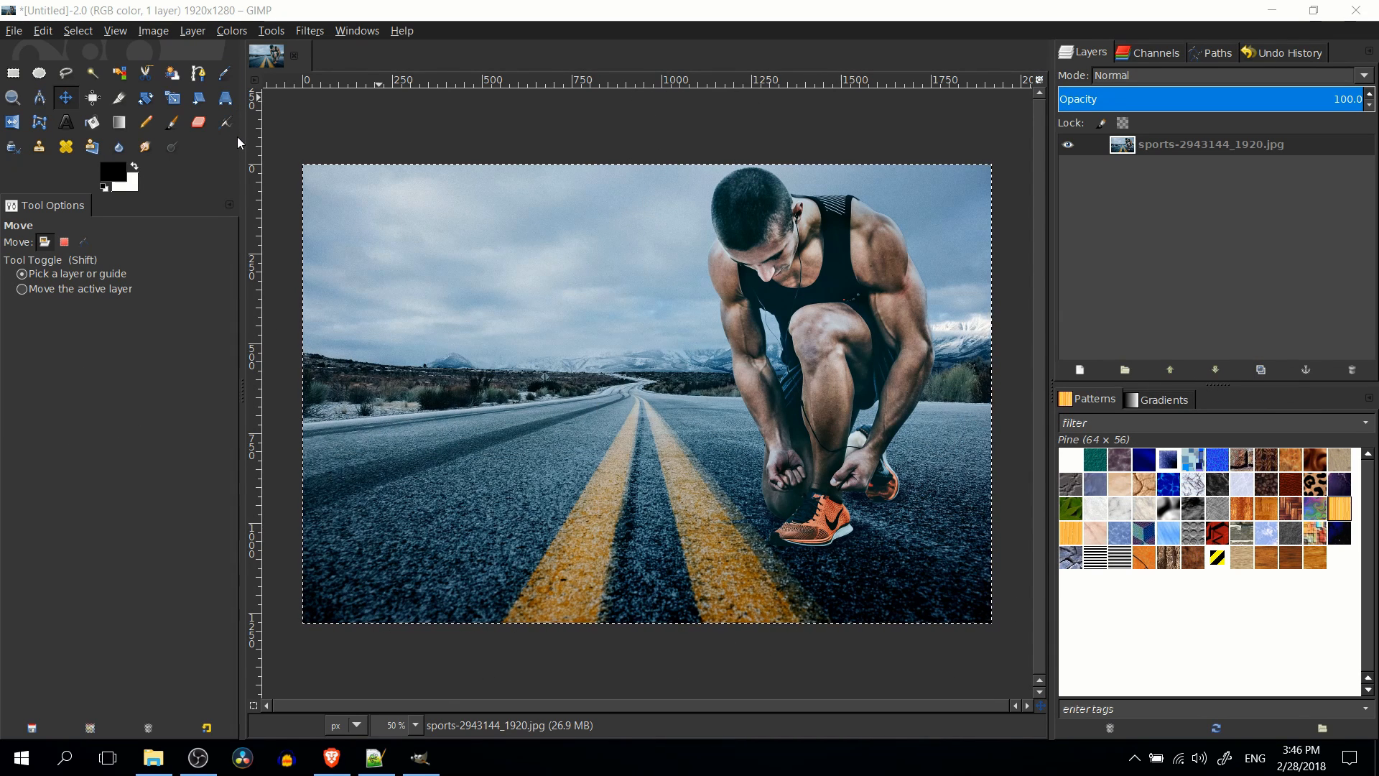
Start a Scissors Select outline at the top of the runner's head and trace it down the head's edge to the shirt collar.
left_click(145, 73)
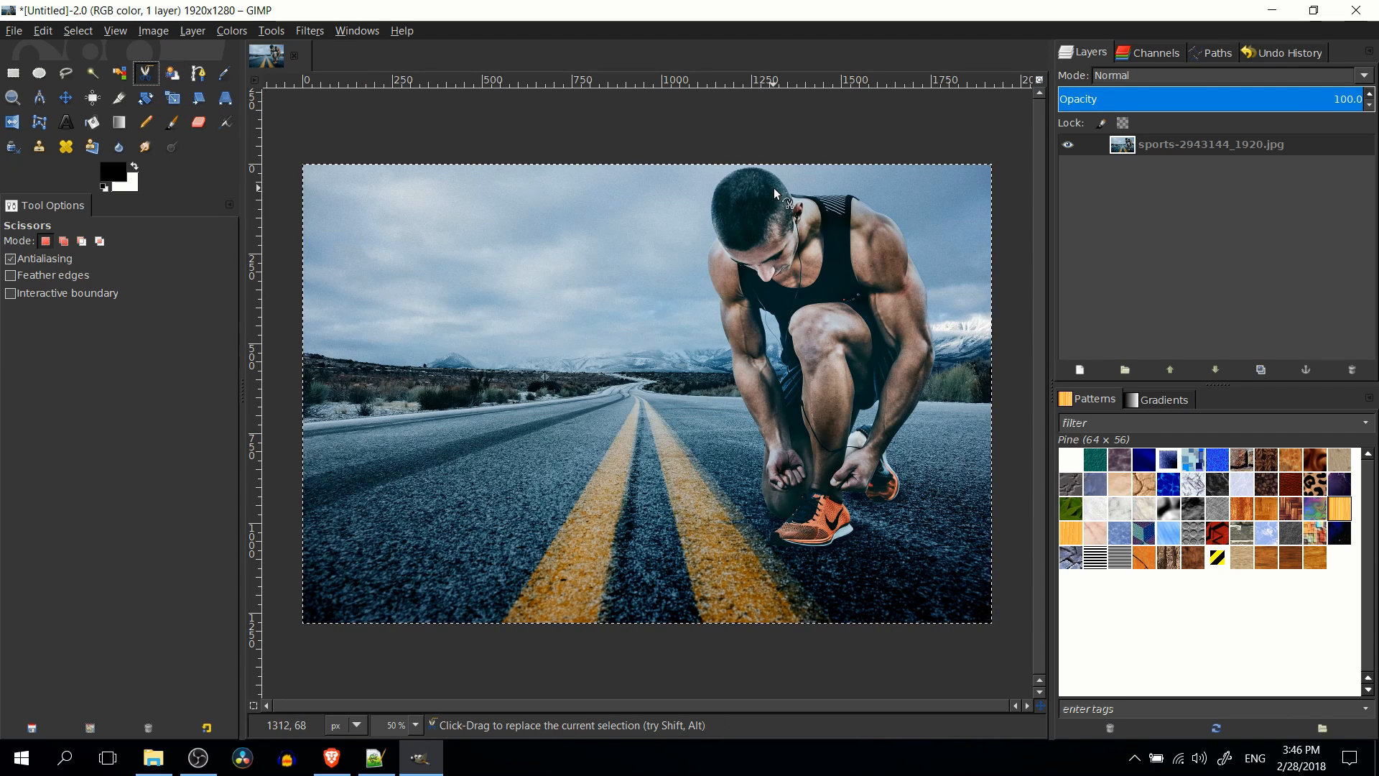
key("1")
key("plus")
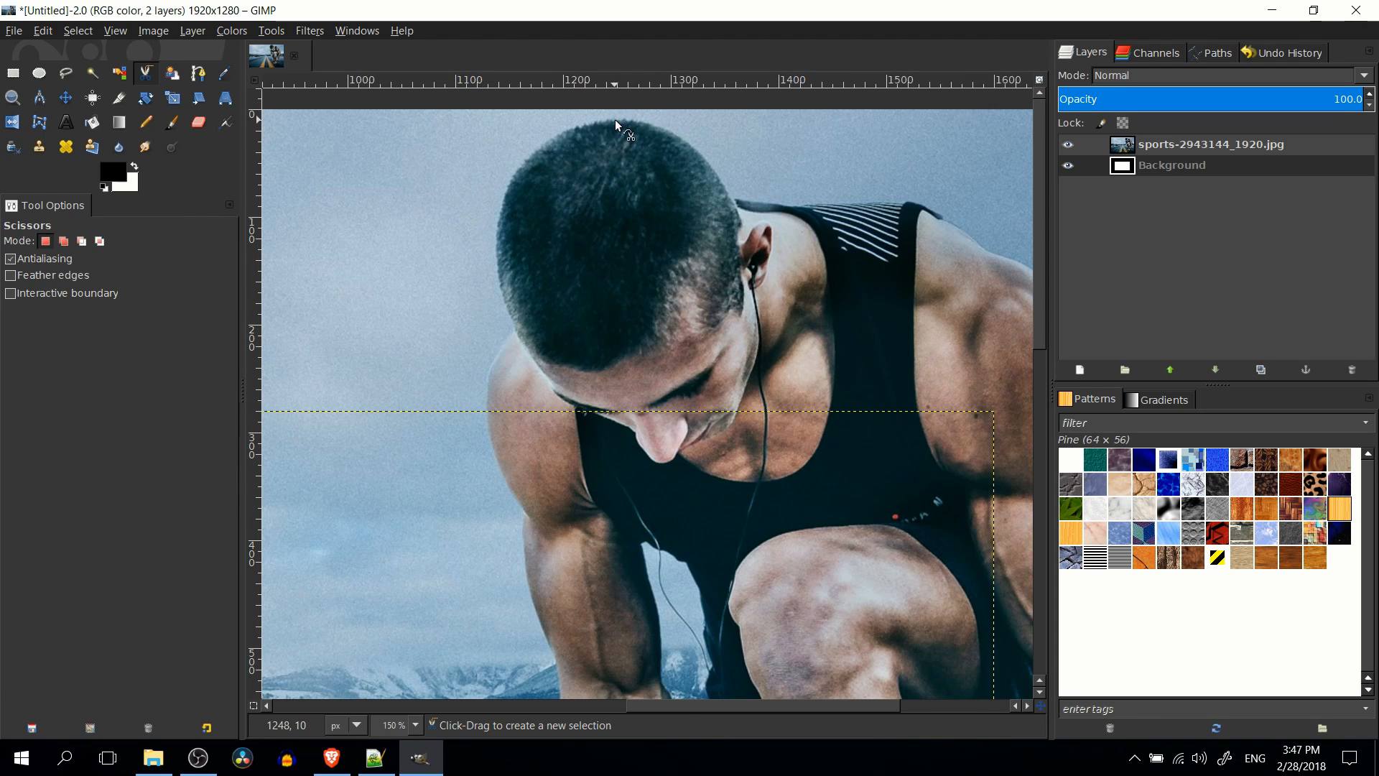
left_click(614, 123)
left_click(679, 137)
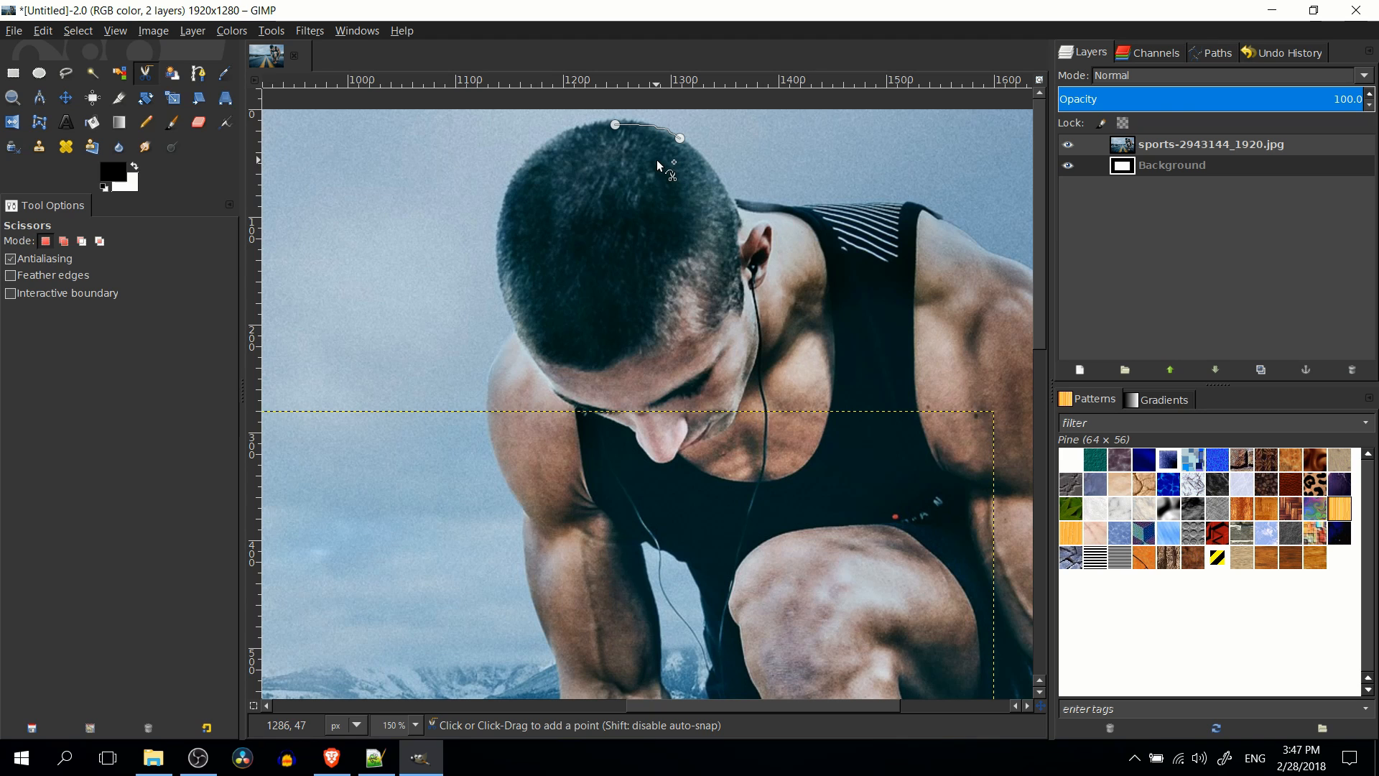
left_click(729, 193)
left_click(783, 203)
Extend the scissors outline along the tank top's striped strap and onto the top of the runner's left shoulder.
scroll(824, 230, "right", 3)
left_click(828, 231)
scroll(754, 232, "right", 3)
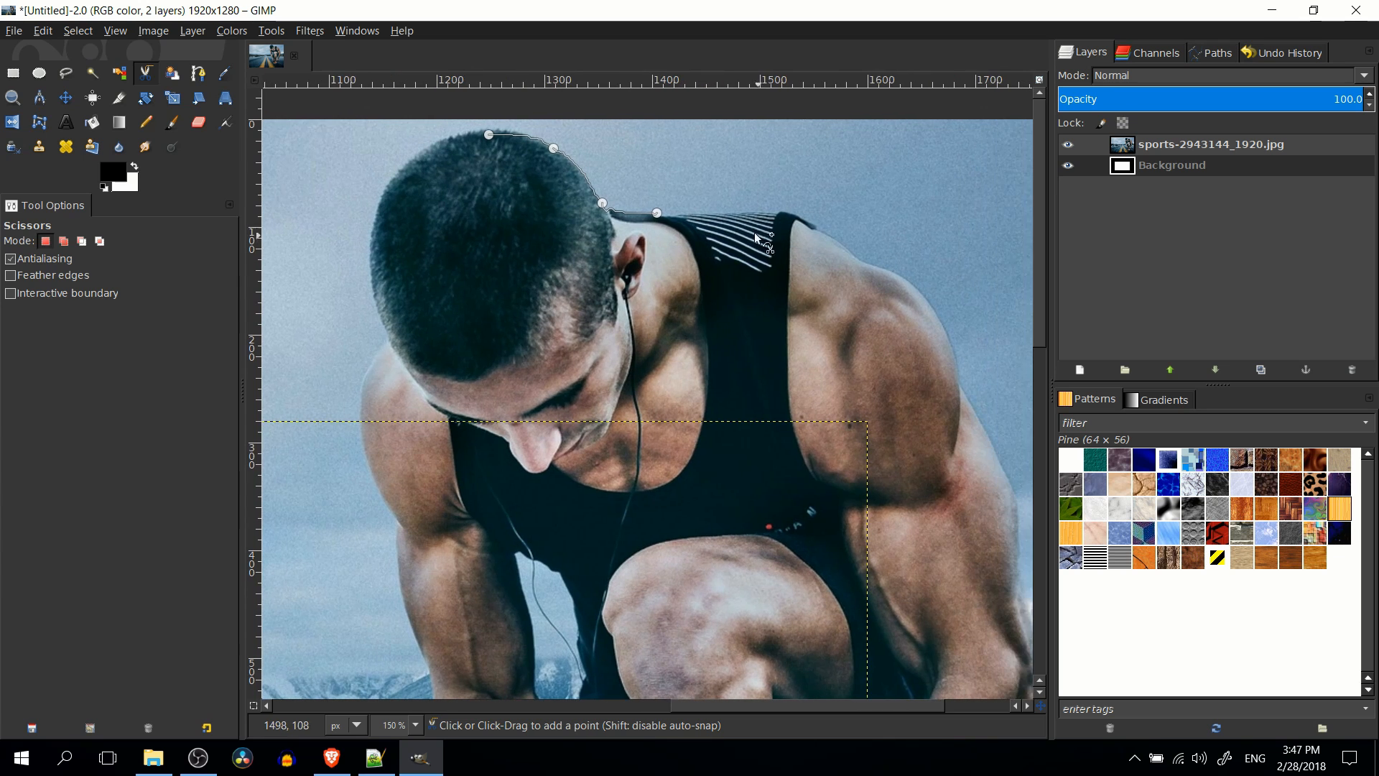
left_click(704, 217)
scroll(704, 216, "right", 3)
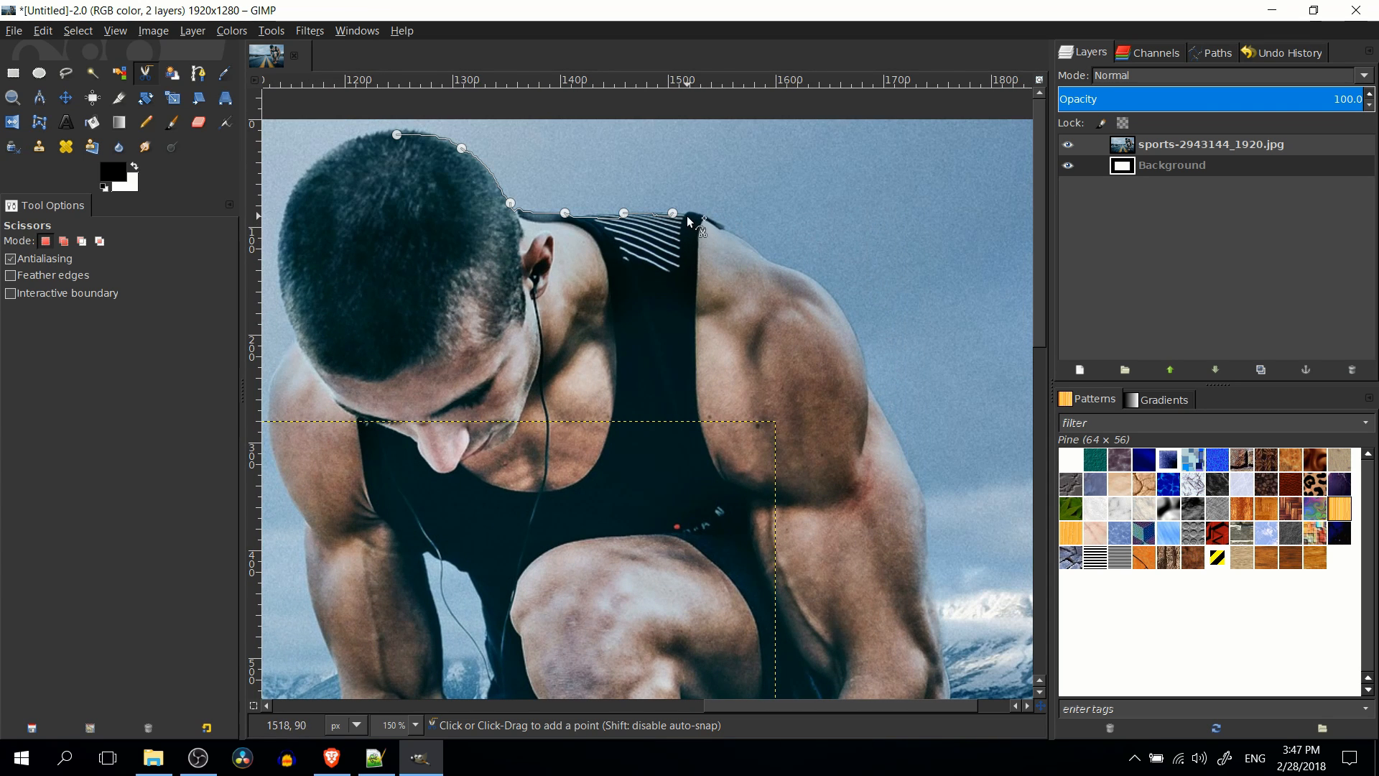
left_click(710, 216)
scroll(711, 217, "right", 2)
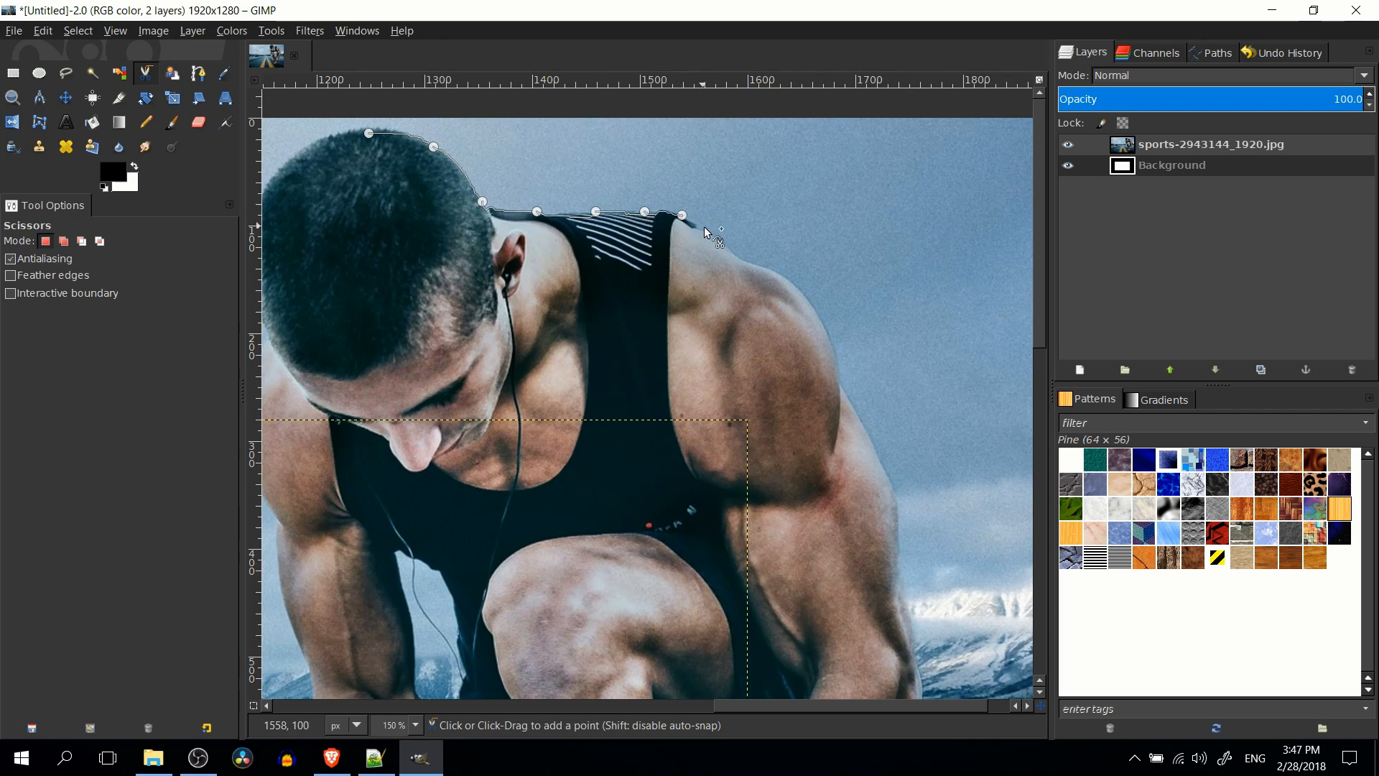
scroll(709, 233, "down", 2)
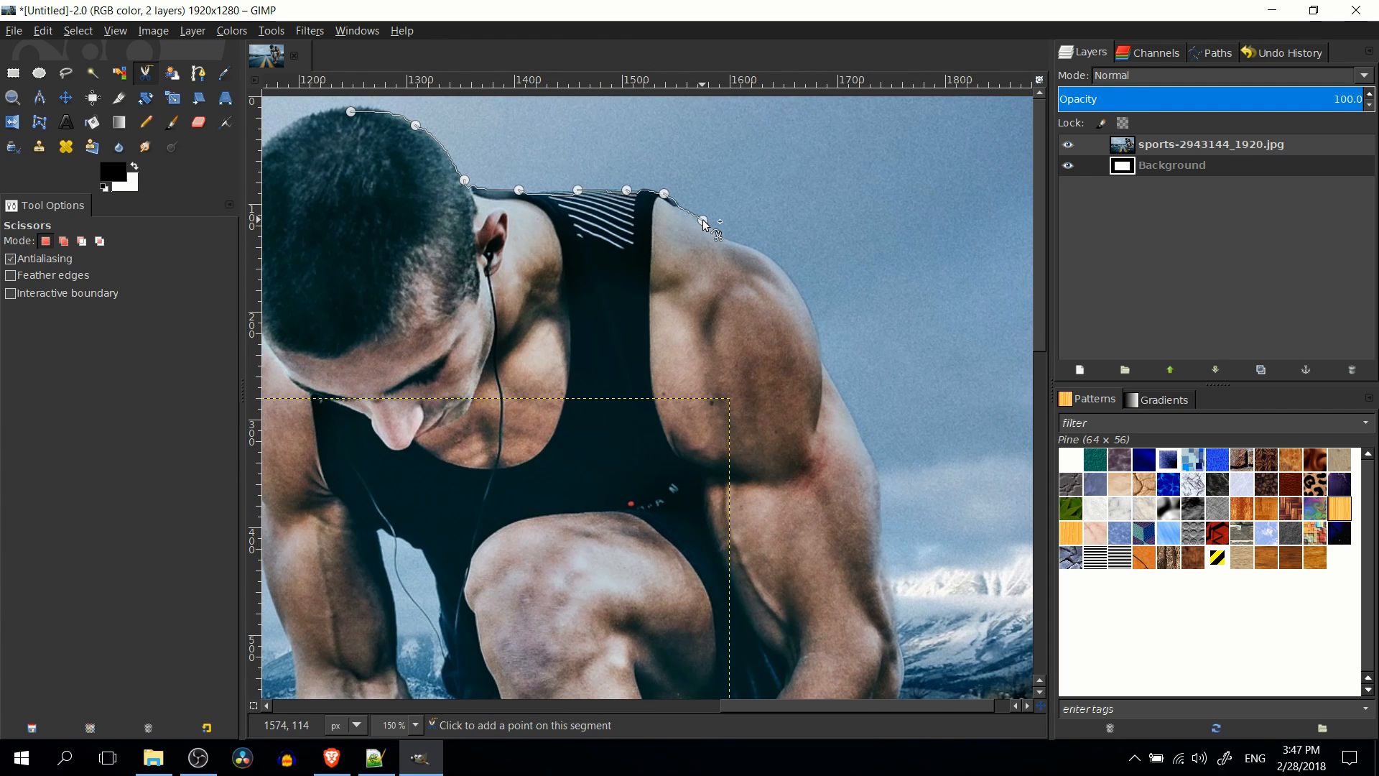
left_click(705, 223)
left_click(745, 244)
Add an extra point between the first two outline points on top of the head and adjust it to the hair edge.
scroll(647, 216, "left", 5)
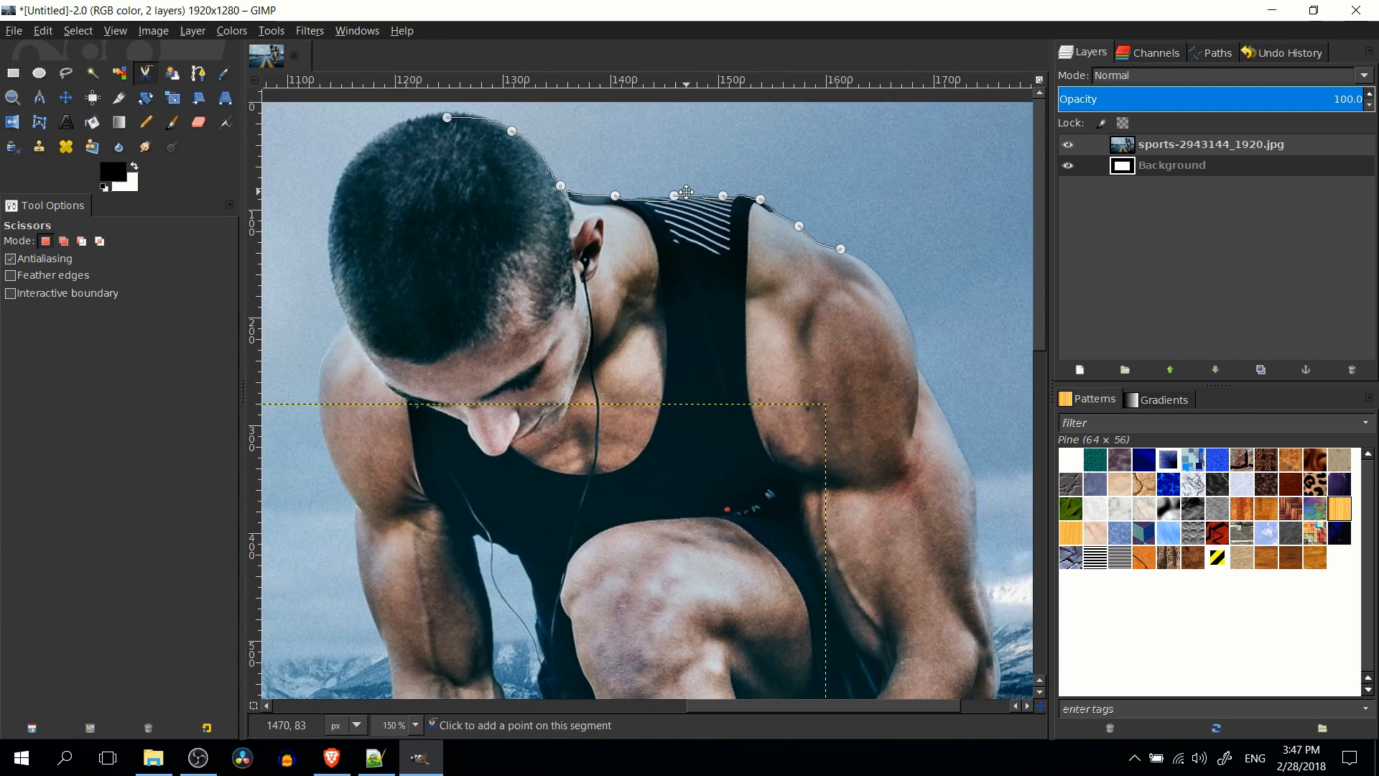
scroll(603, 195, "up", 1)
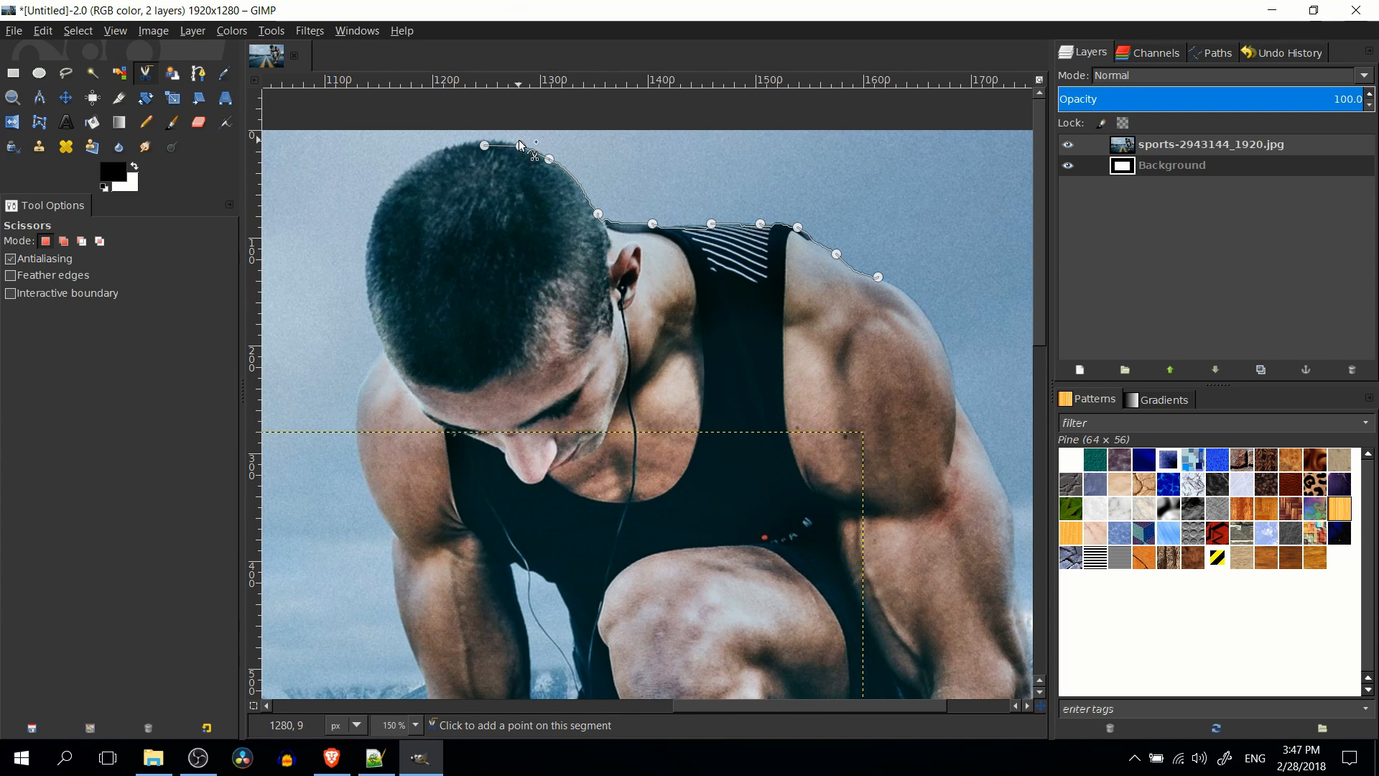
left_click(520, 145)
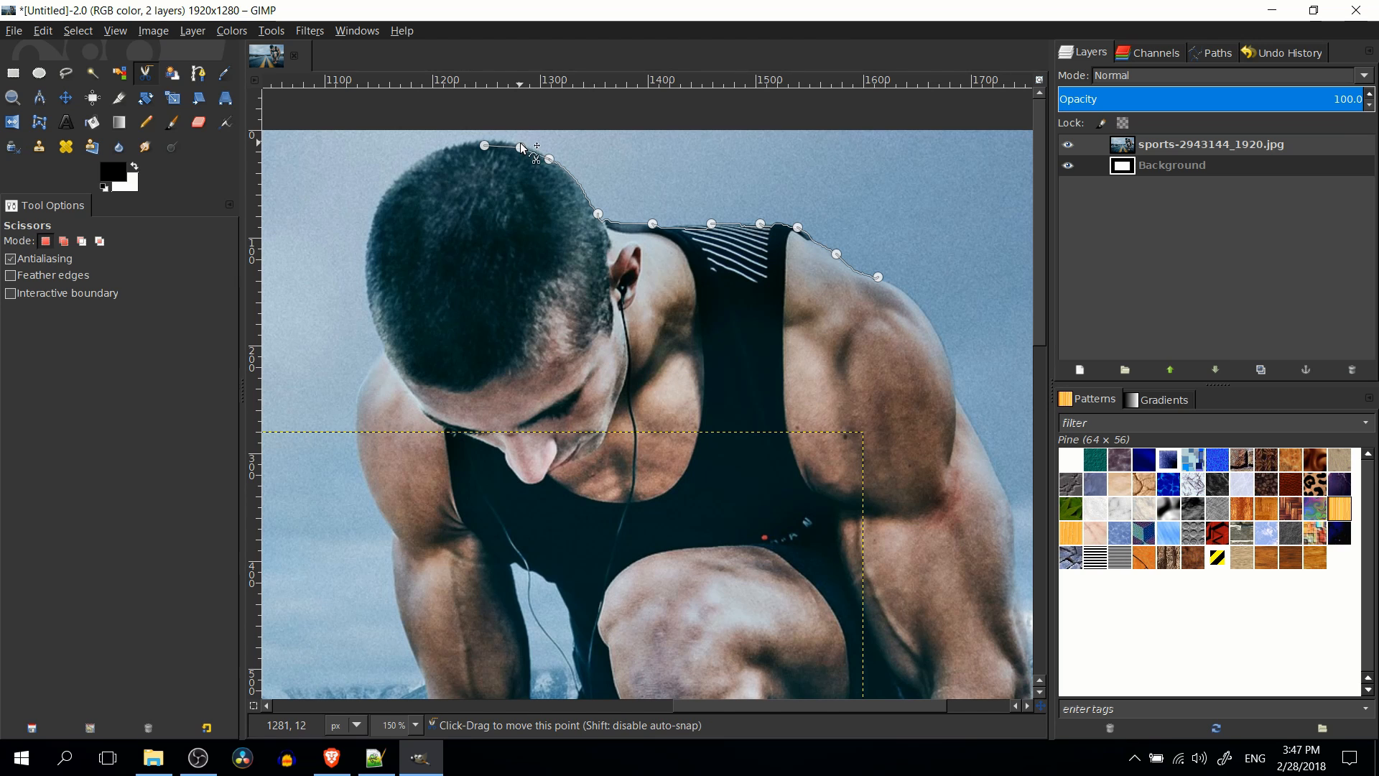
left_click_drag(520, 146, 522, 109)
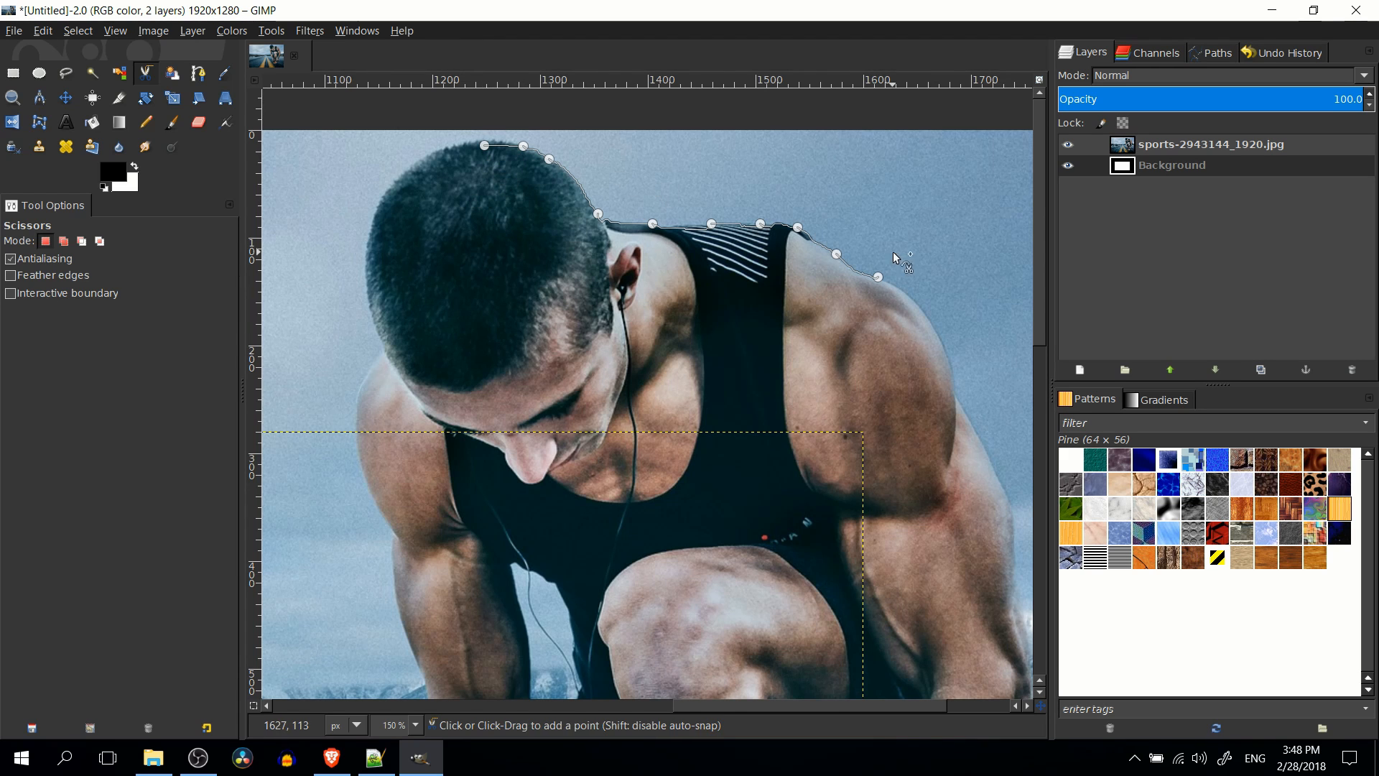
Continue the scissors outline around the curve of the runner's left shoulder onto the upper arm.
left_click_drag(892, 252, 780, 231)
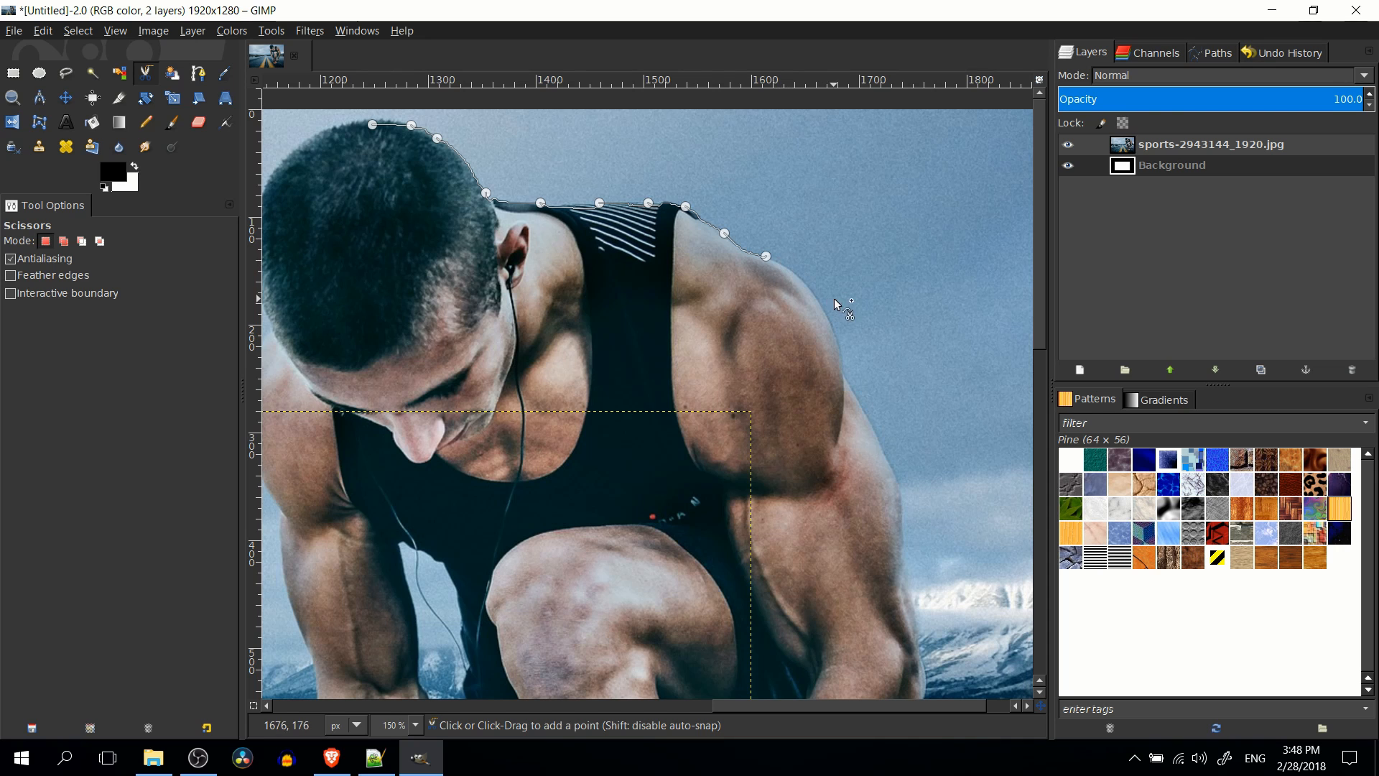
left_click_drag(834, 299, 736, 416)
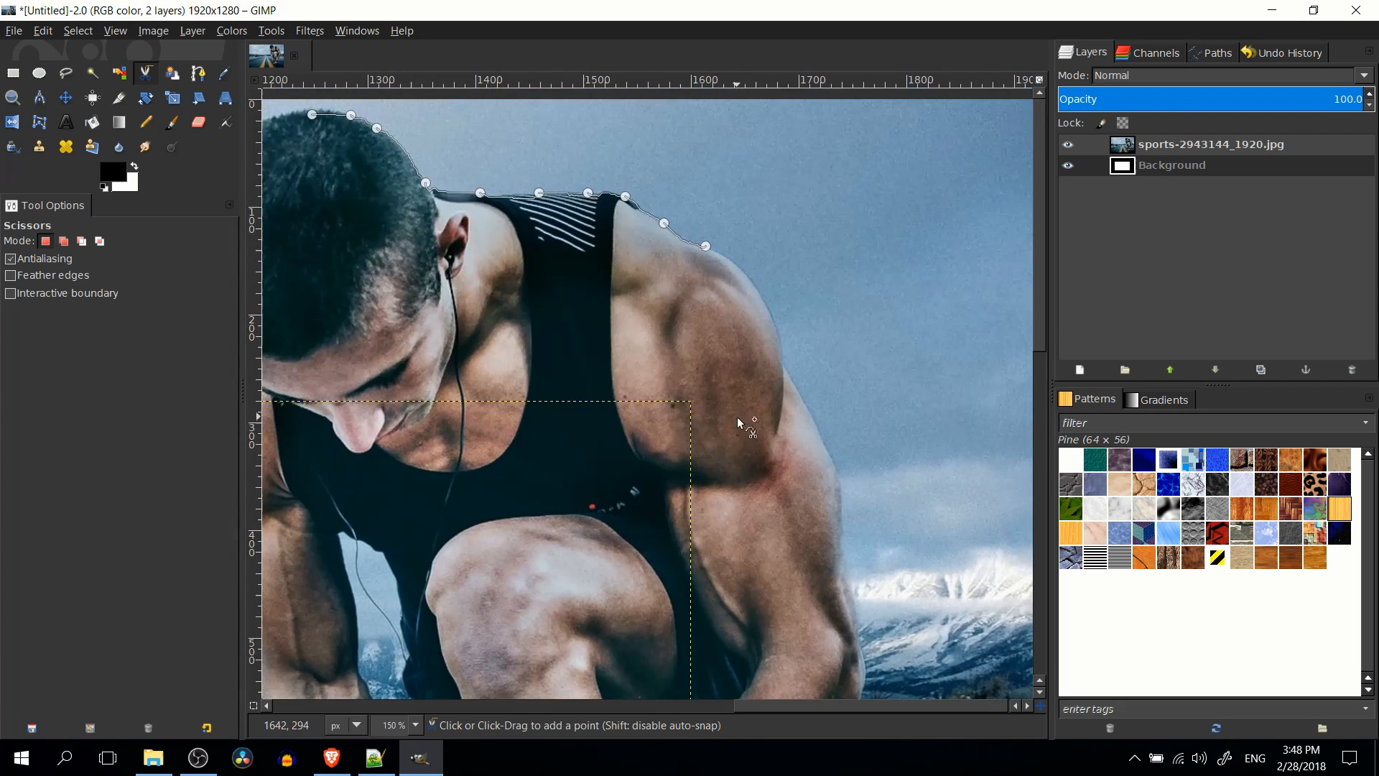
left_click(750, 278)
left_click(779, 337)
left_click_drag(787, 367, 730, 304)
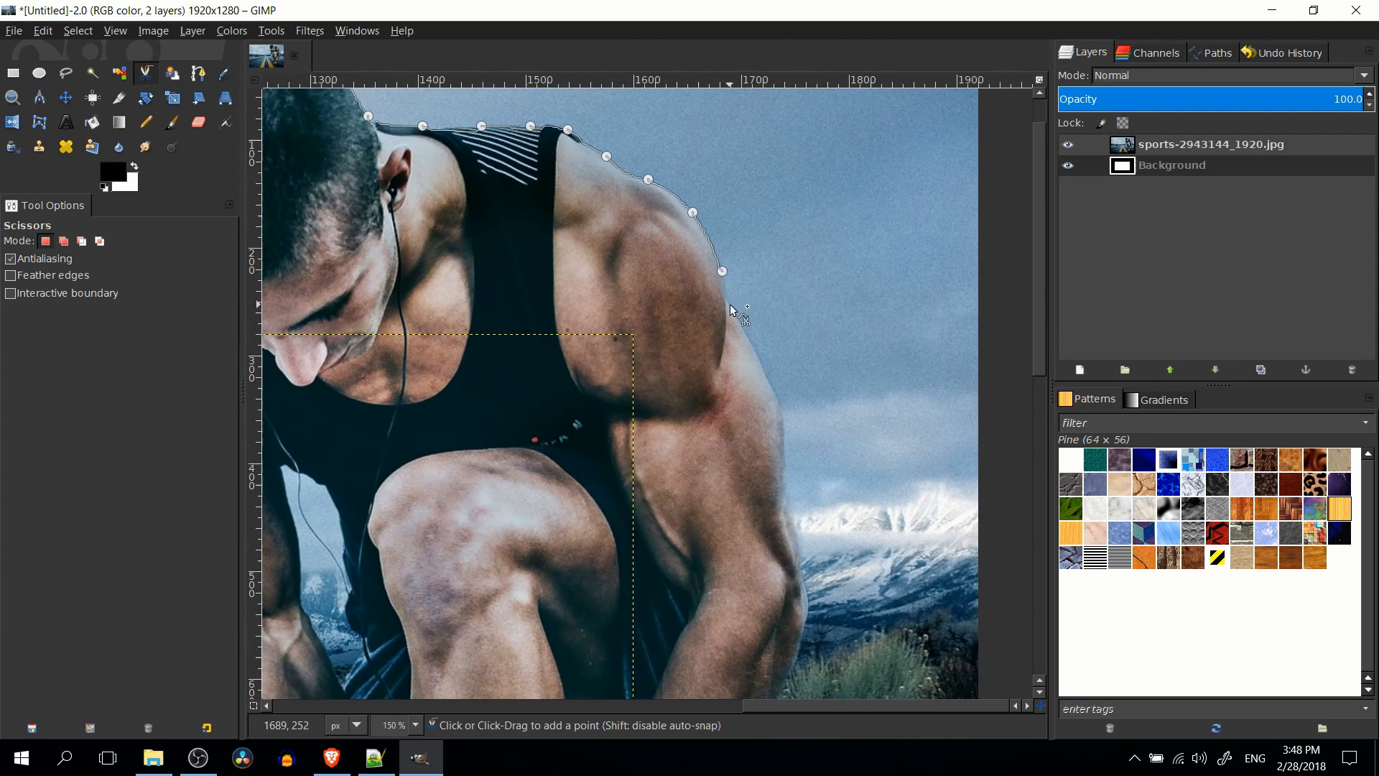
left_click(781, 408)
Trace the outer edge of the runner's left upper arm down to the elbow with closely spaced outline points.
left_click_drag(799, 433, 796, 232)
scroll(795, 231, "up", 1)
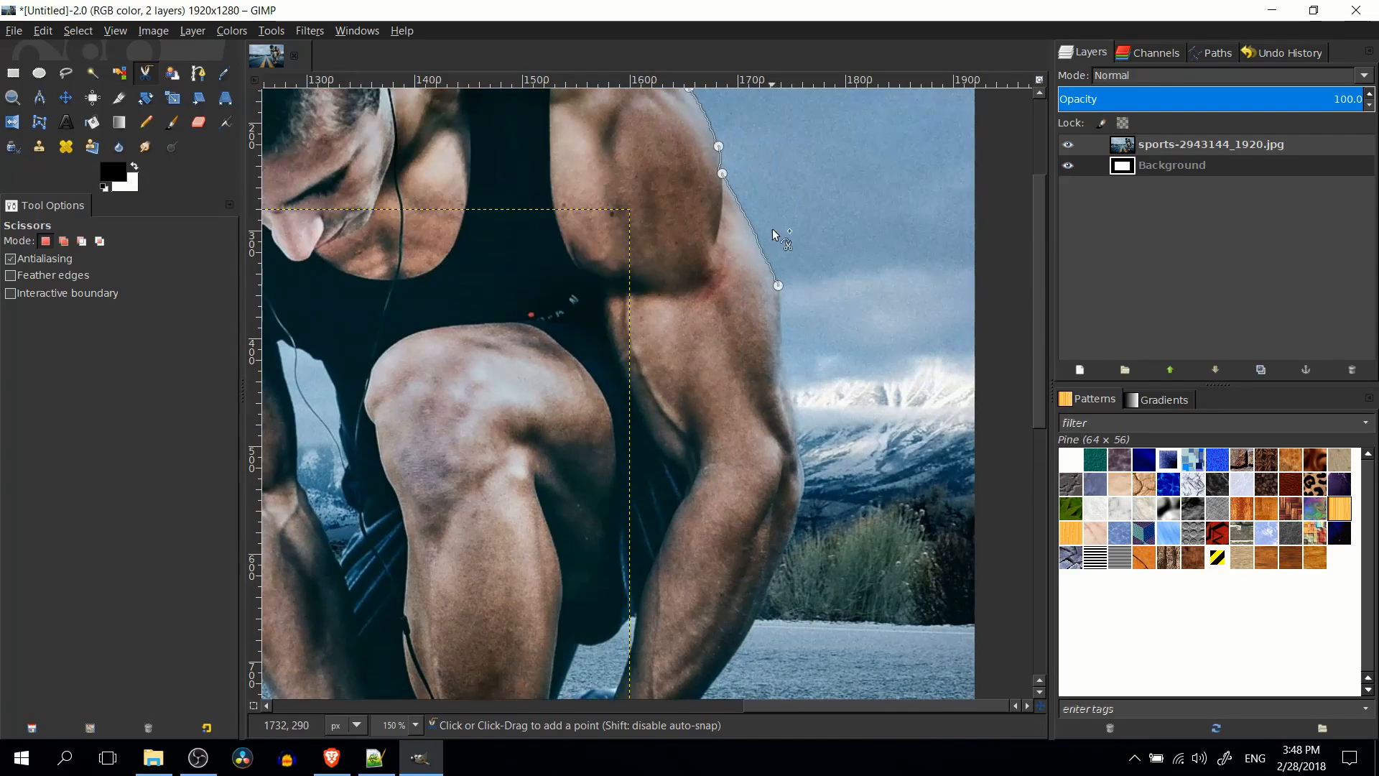
left_click(783, 335)
left_click(784, 398)
left_click_drag(788, 396, 771, 240)
left_click(783, 296)
left_click(787, 347)
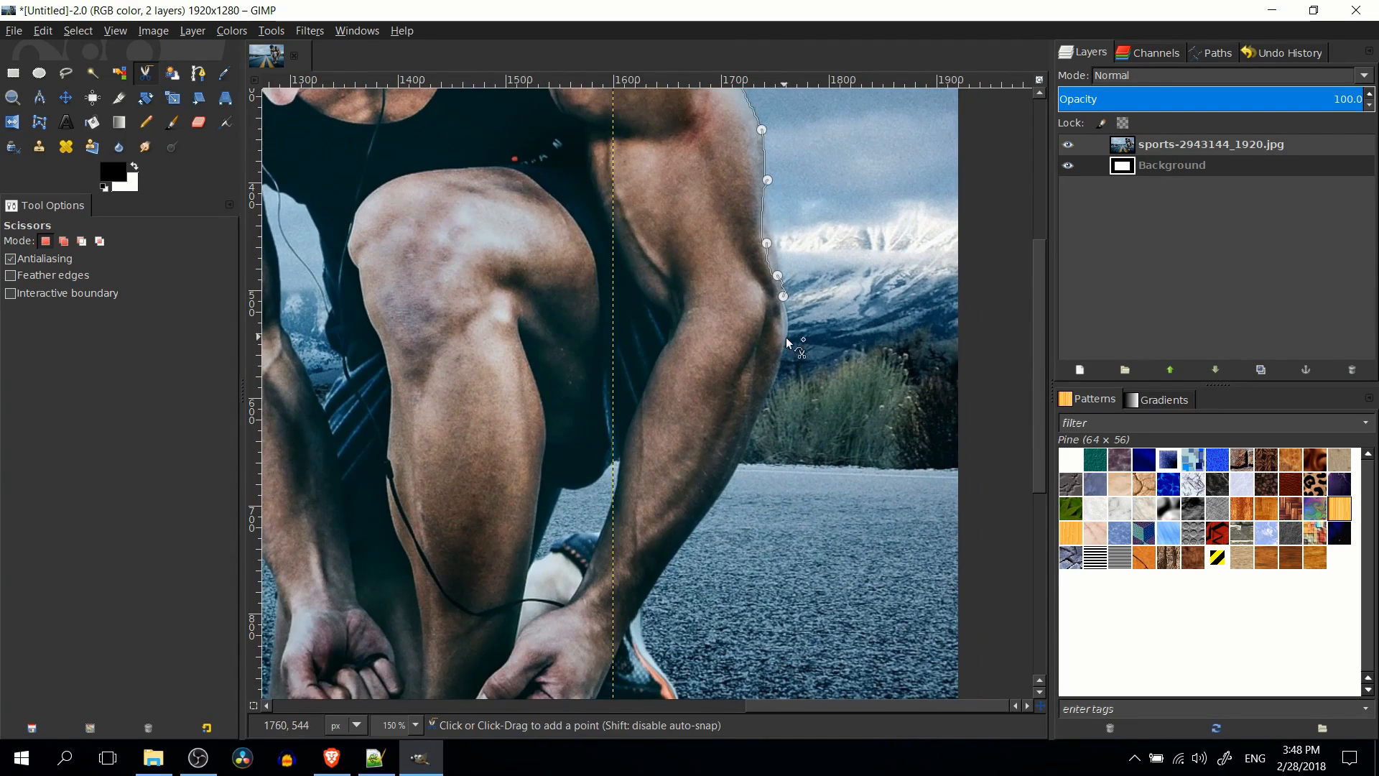
Continue the outline from the elbow down the outer edge of the left forearm toward the wrist.
left_click_drag(786, 338, 846, 229)
left_click(817, 319)
left_click(766, 408)
left_click_drag(766, 408, 849, 285)
left_click(797, 359)
left_click_drag(824, 330, 767, 376)
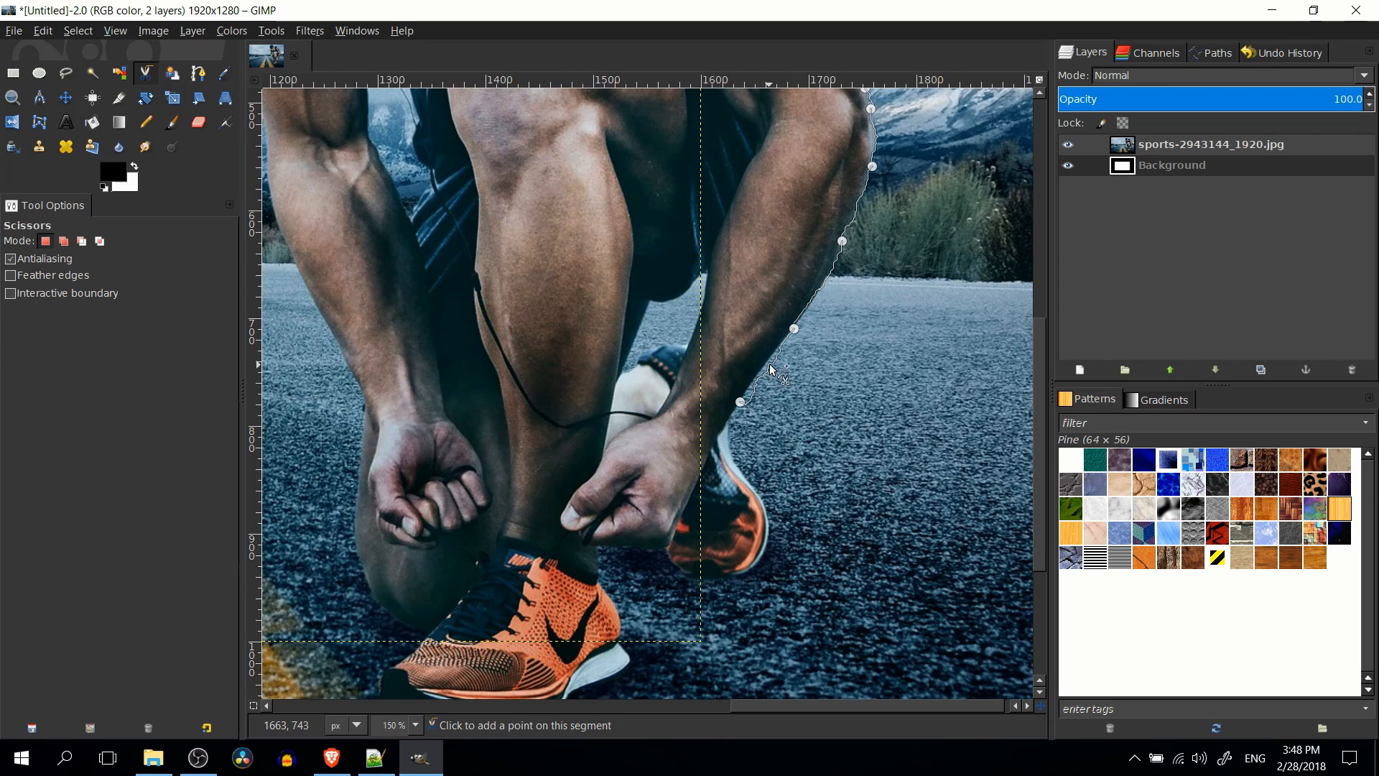
Add intermediate outline points along the lower left forearm and reposition points to fit the arm's edge.
left_click(766, 364)
left_click(783, 342)
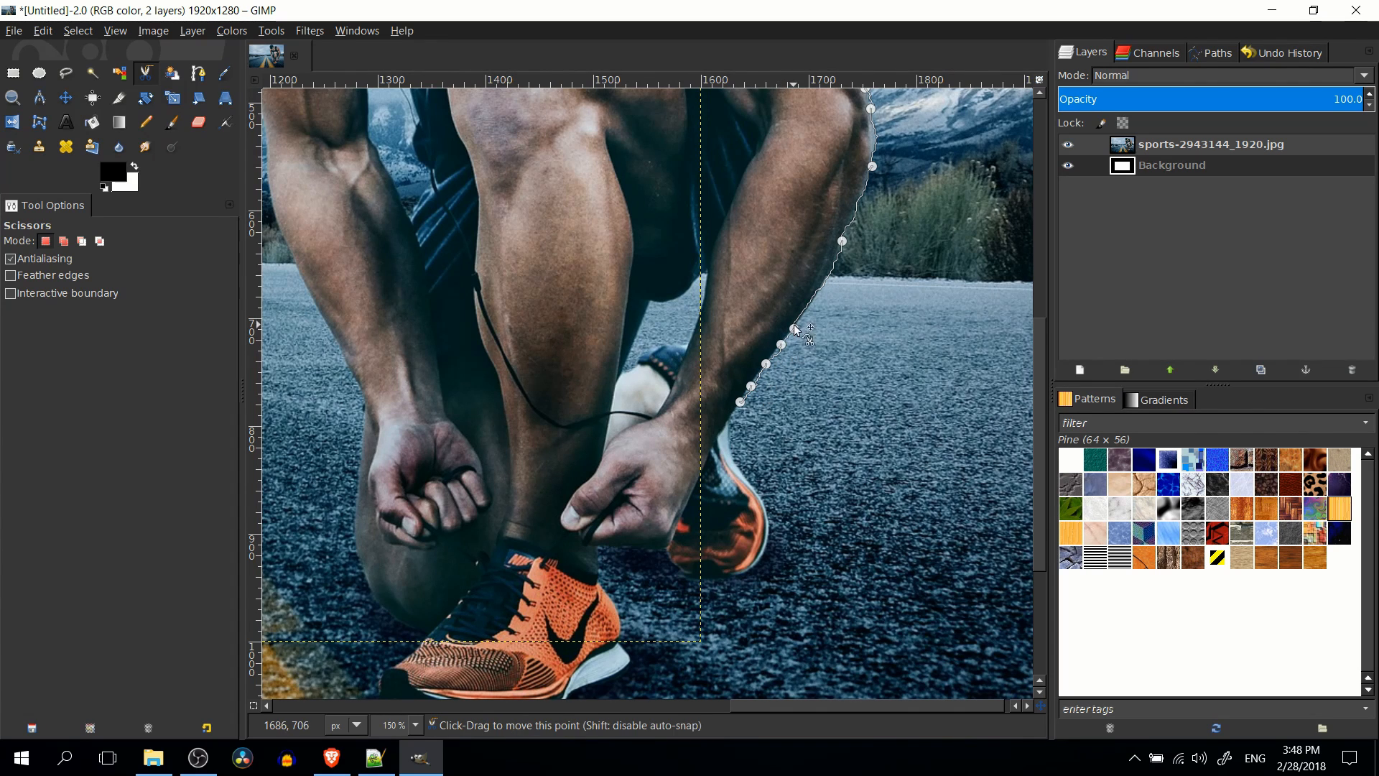
left_click_drag(794, 328, 803, 314)
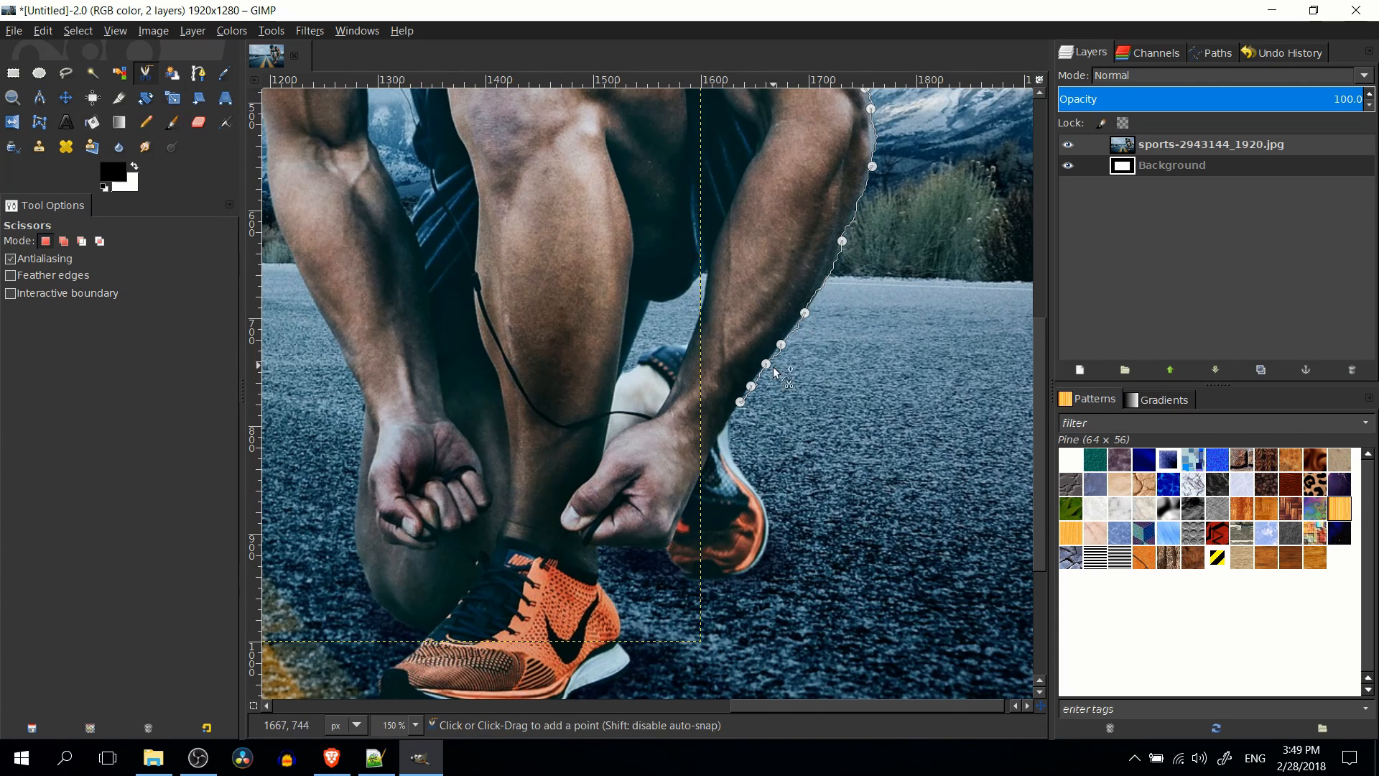
left_click(740, 401)
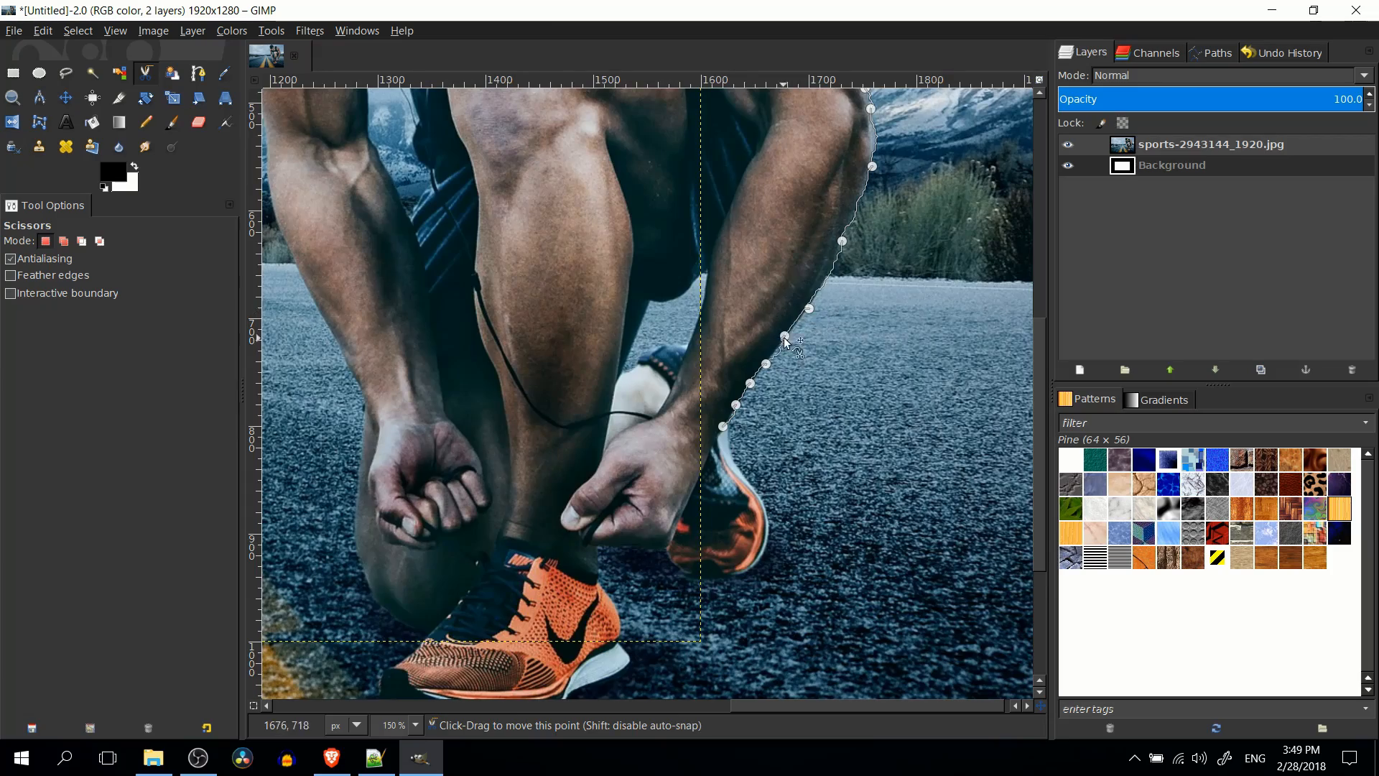
Outline the rear shoe from the left wrist around its heel and sole to its underside.
scroll(787, 359, "down", 3)
scroll(788, 378, "up", 4, "ctrl")
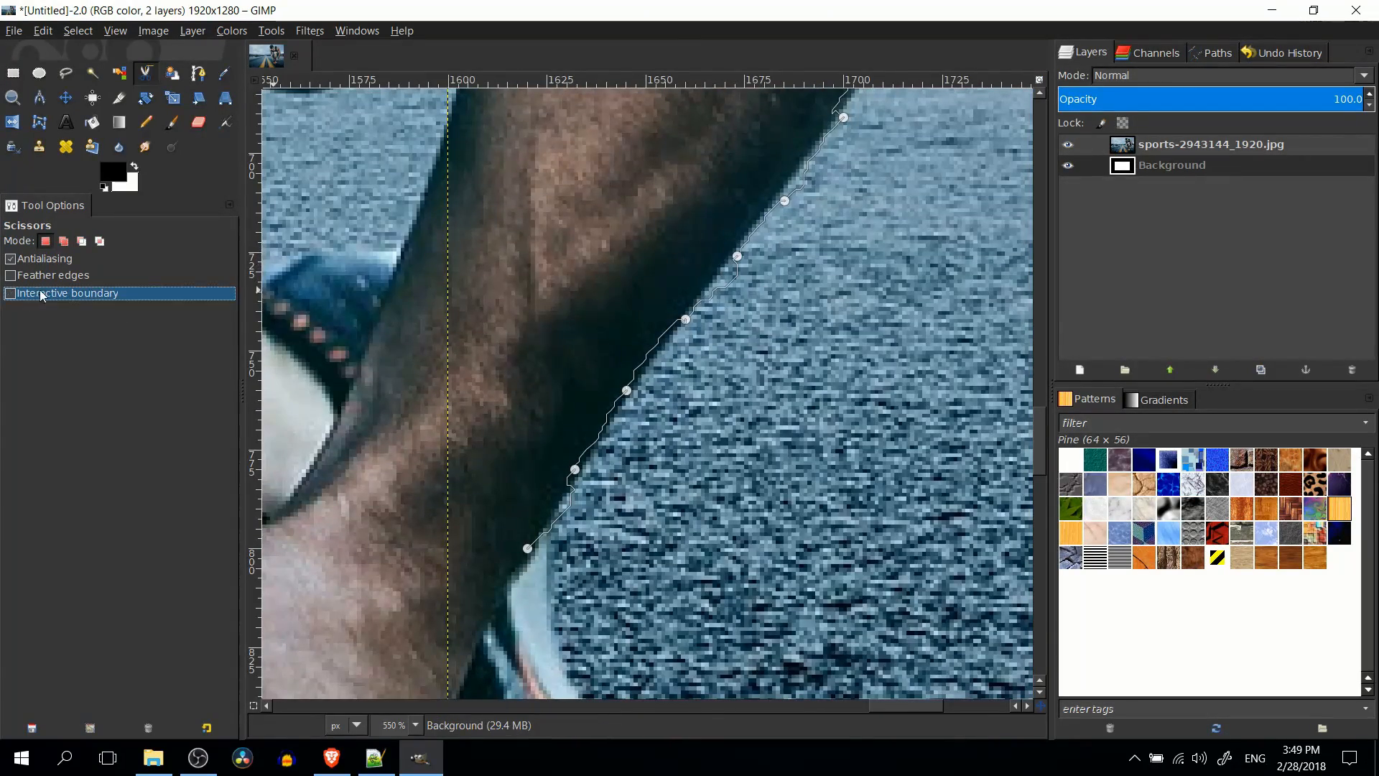
scroll(784, 203, "down", 4, "ctrl")
scroll(784, 287, "up", 2)
scroll(784, 377, "down", 2)
scroll(784, 377, "up", 2, "ctrl")
left_click(651, 251)
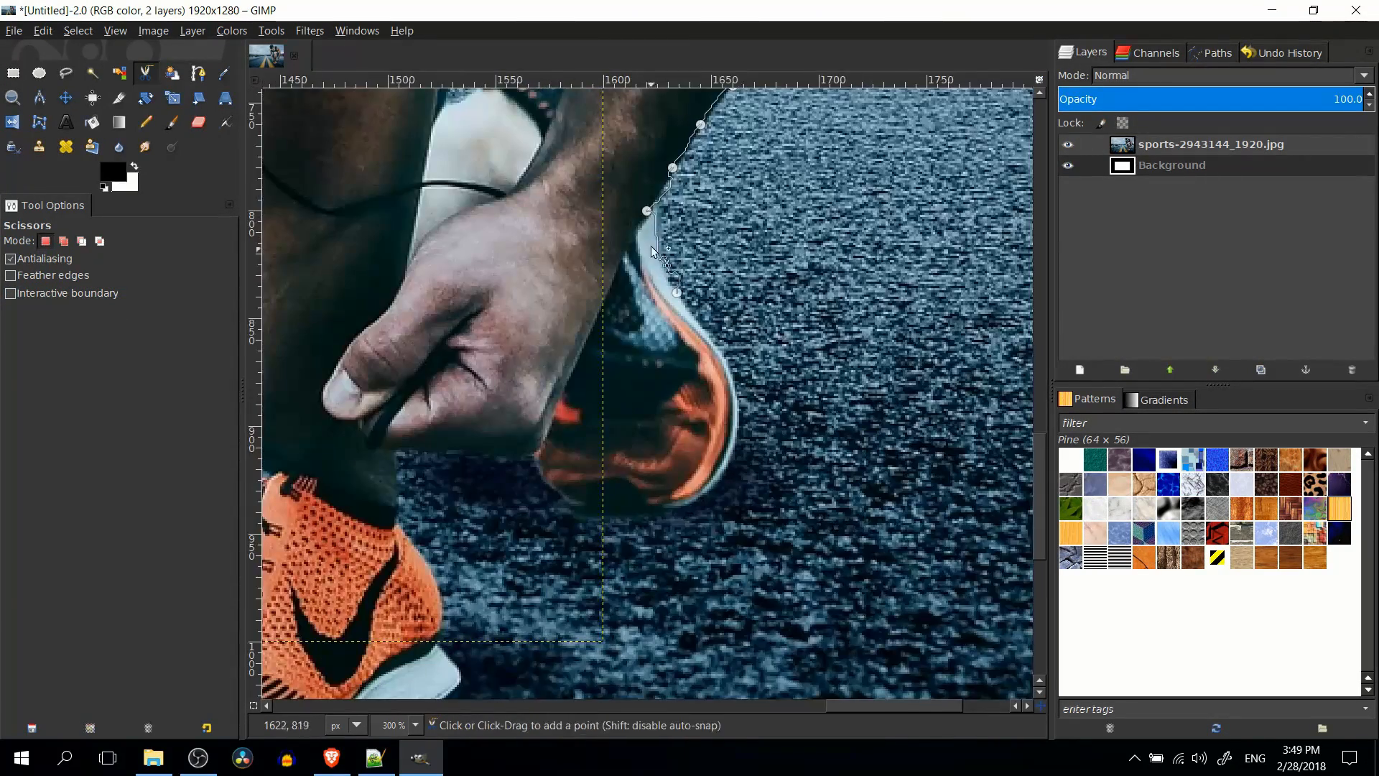
left_click(657, 229)
left_click(664, 276)
left_click(718, 343)
left_click(739, 397)
left_click(743, 435)
left_click(732, 465)
left_click(689, 504)
left_click_drag(714, 479, 788, 437)
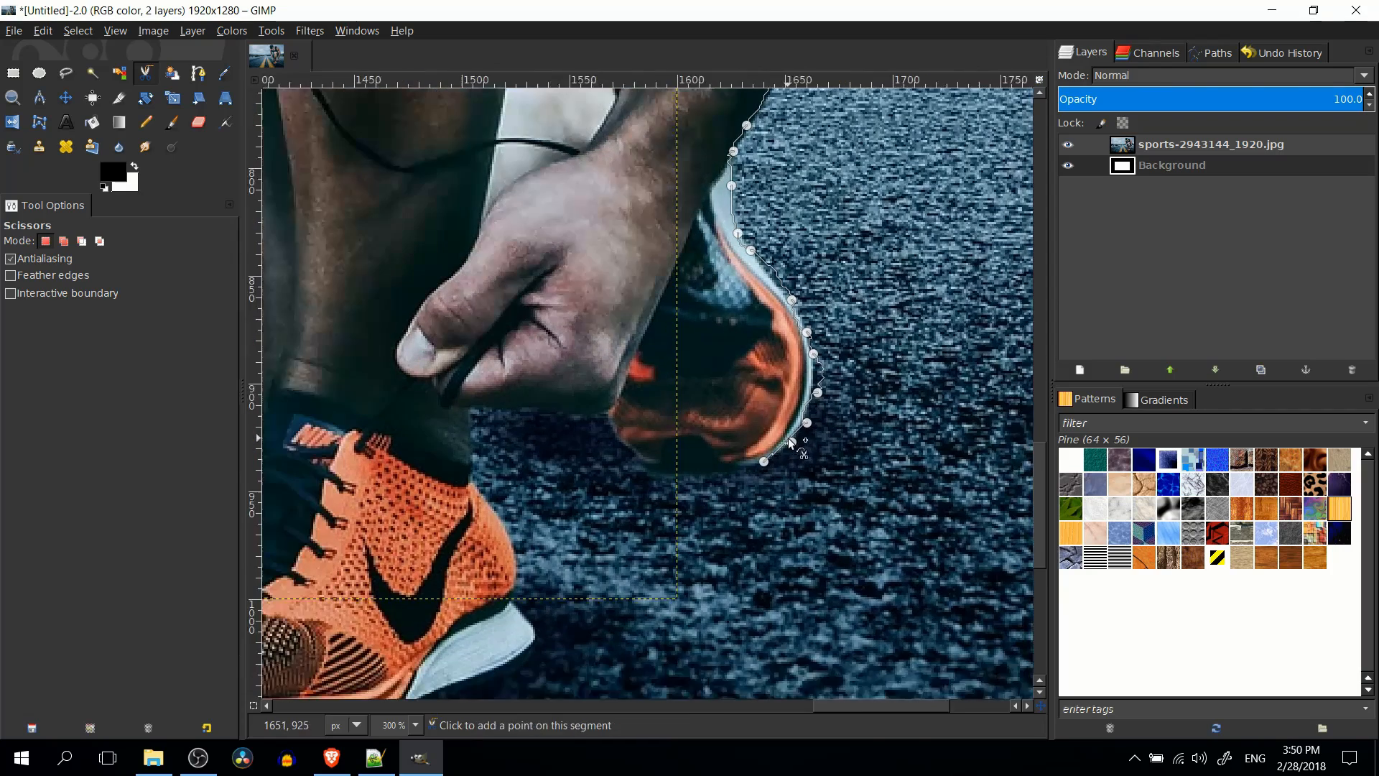
Trace the outline from the rear shoe under the runner's left hand and down the ankle to the front shoe.
left_click(610, 410)
left_click(533, 404)
left_click(468, 406)
left_click(473, 432)
left_click(470, 455)
left_click(468, 480)
Outline the back of the front shoe down to the rear corner of its white sole.
left_click_drag(496, 524, 600, 464)
left_click(614, 534)
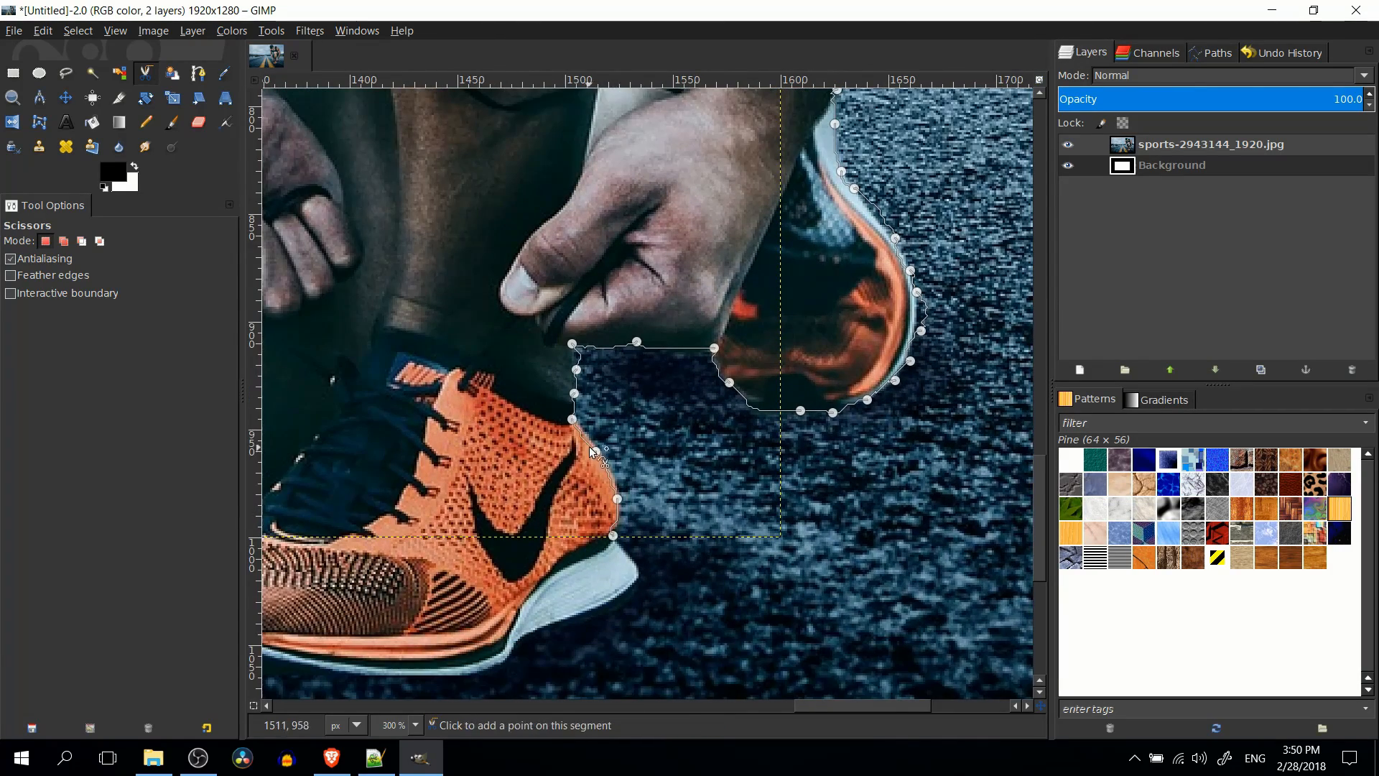
left_click(702, 499)
left_click(639, 519)
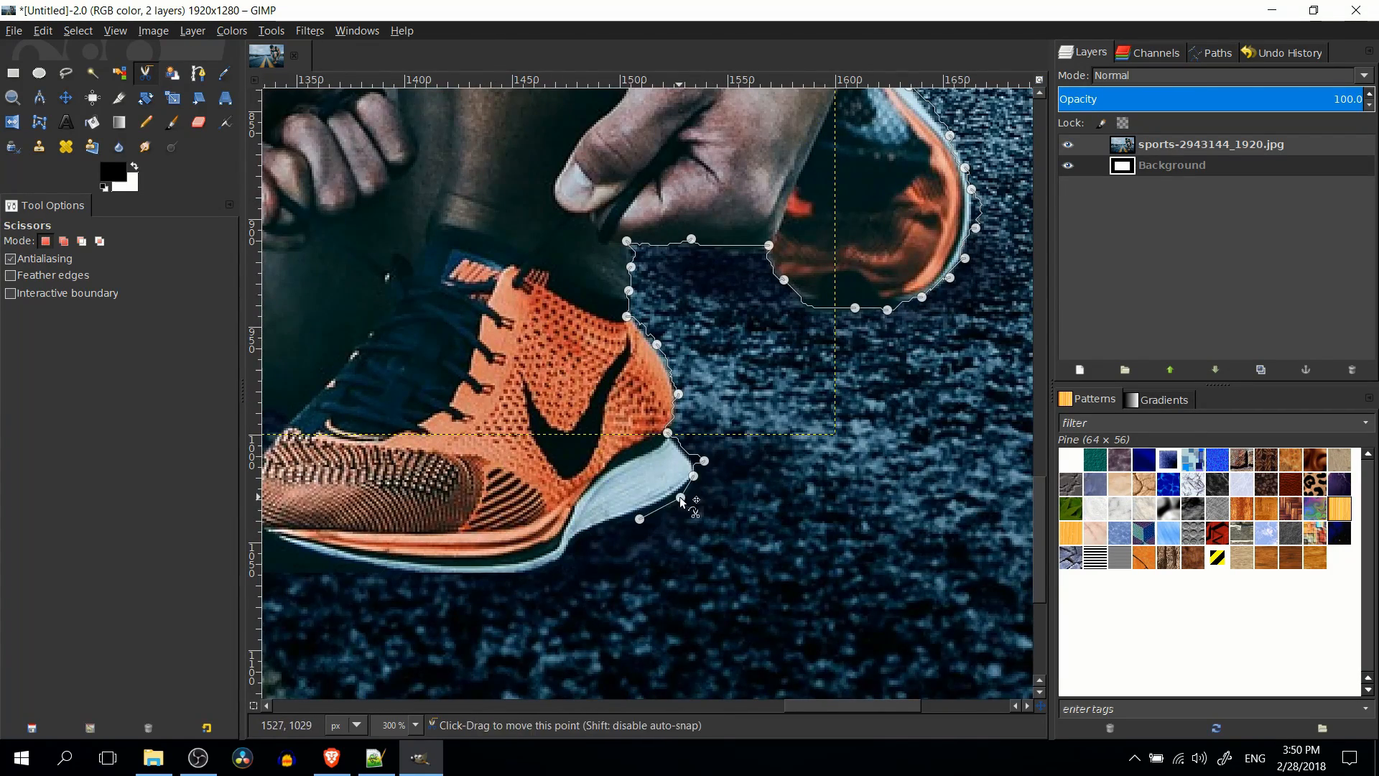
left_click_drag(680, 497, 680, 503)
Add outline points along the underside of the front shoe's white heel sole as far as the arch.
scroll(600, 546, "up", 3)
left_click(534, 516)
left_click(608, 482)
left_click(751, 447)
left_click(838, 390)
left_click(522, 580)
left_click(466, 591)
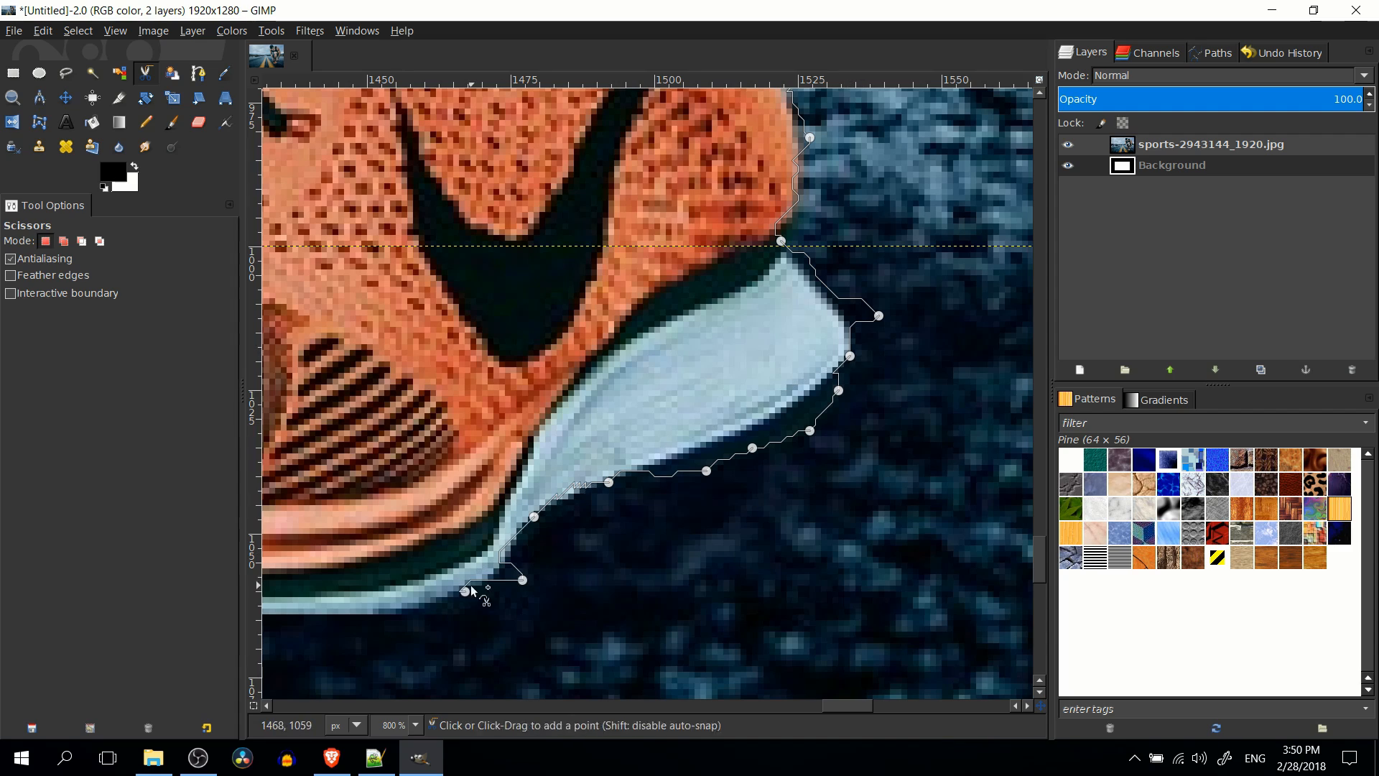
Reposition the points around the front shoe's heel and arch and add points so the outline follows the sole's edge.
left_click(384, 614)
left_click_drag(465, 591, 533, 580)
left_click_drag(534, 517, 550, 540)
left_click_drag(879, 316, 838, 298)
left_click_drag(533, 580, 516, 545)
left_click(551, 505)
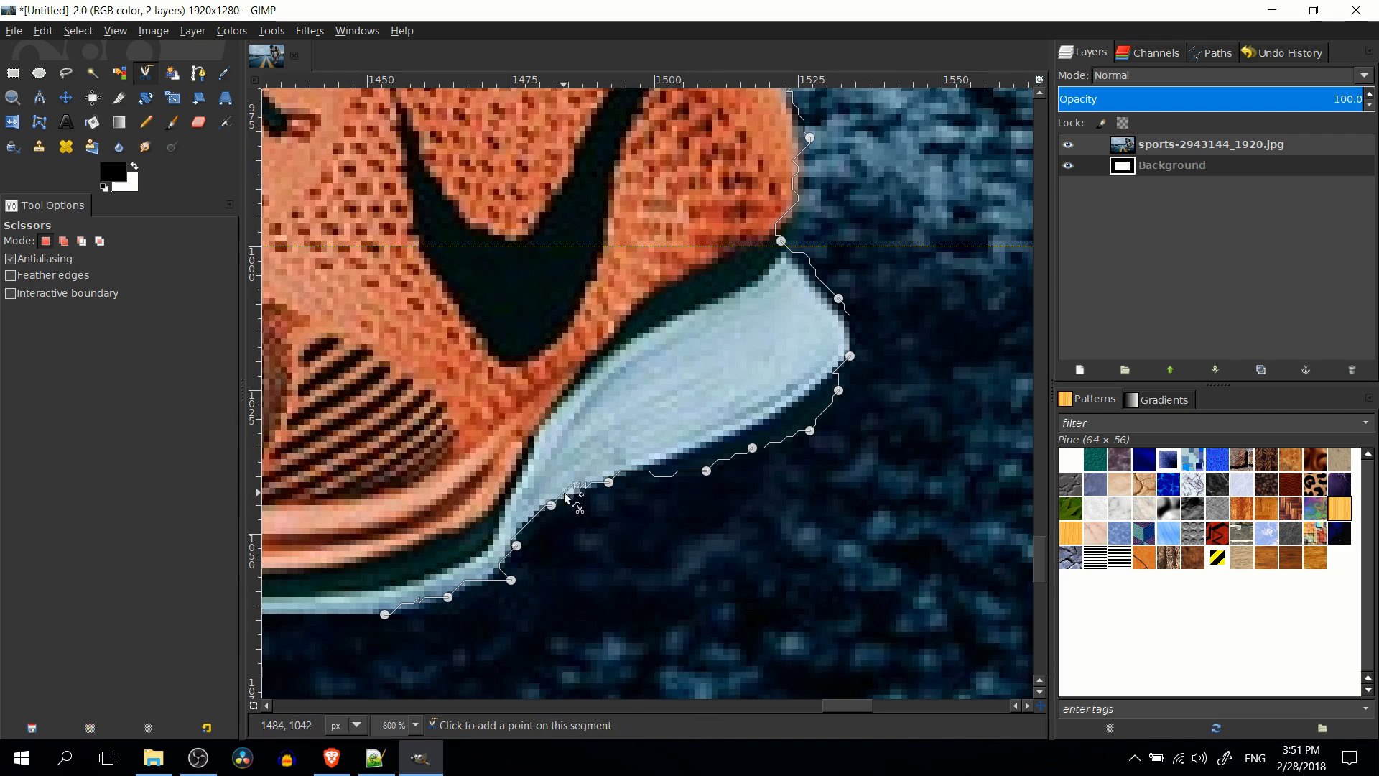
left_click(527, 522)
Continue the outline along the bottom of the front shoe's sole to the toe.
left_click_drag(481, 590, 795, 428)
left_click(543, 458)
scroll(569, 454, "down", 1)
left_click(446, 395)
left_click(359, 364)
left_click(513, 407)
left_click(415, 351)
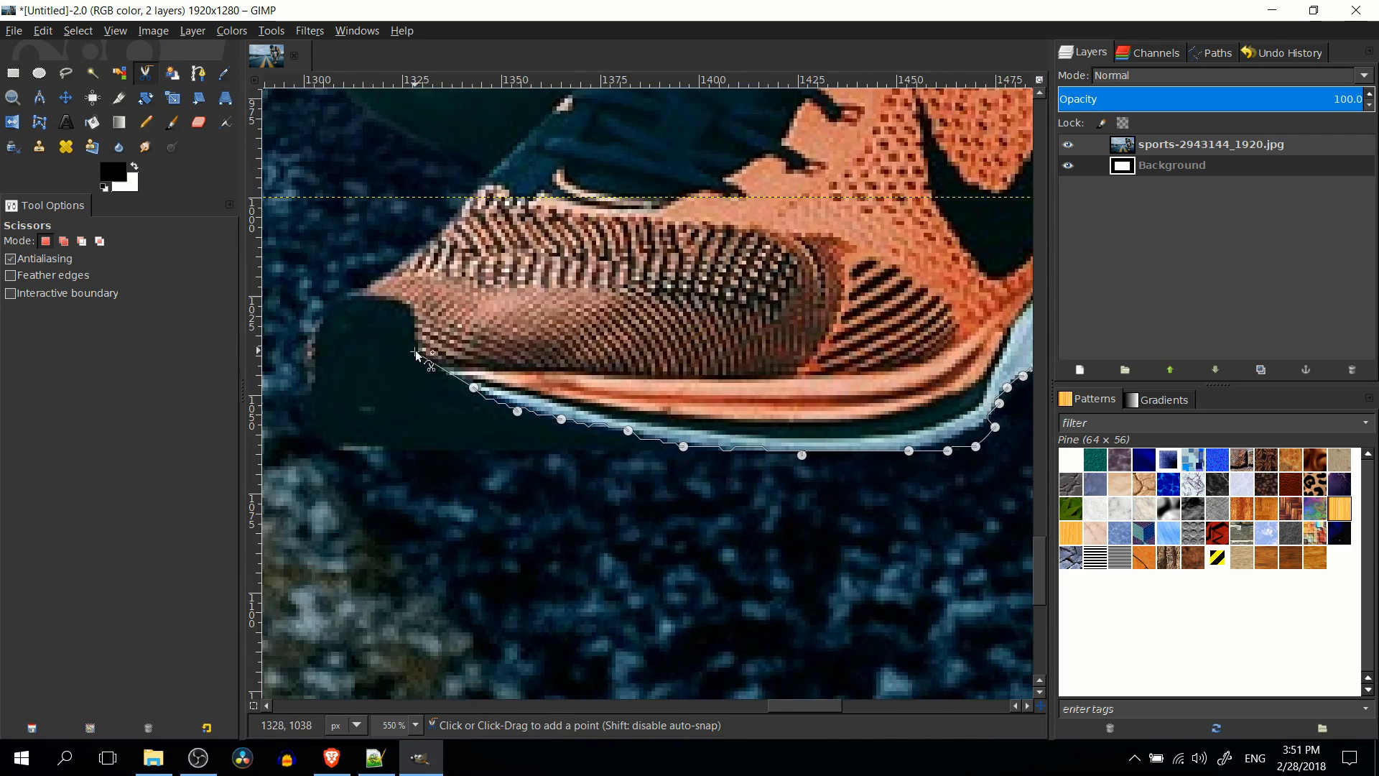
Reposition the outline points around the front shoe's toe and sole to enclose the dark area beneath the toe.
scroll(669, 423, "down", 1)
scroll(559, 424, "up", 1)
left_click_drag(516, 385, 368, 437)
left_click_drag(558, 409, 582, 453)
left_click_drag(603, 417, 640, 453)
left_click_drag(669, 428, 685, 449)
Trace the outline up the top of the front shoe's toe and onto the edge of the lowered knee.
left_click(467, 248)
left_click_drag(456, 351, 384, 295)
left_click_drag(434, 277, 427, 259)
left_click_drag(489, 197, 507, 293)
left_click(540, 270)
left_click(571, 237)
scroll(667, 374, "down", 2)
left_click(506, 251)
scroll(595, 330, "up", 3)
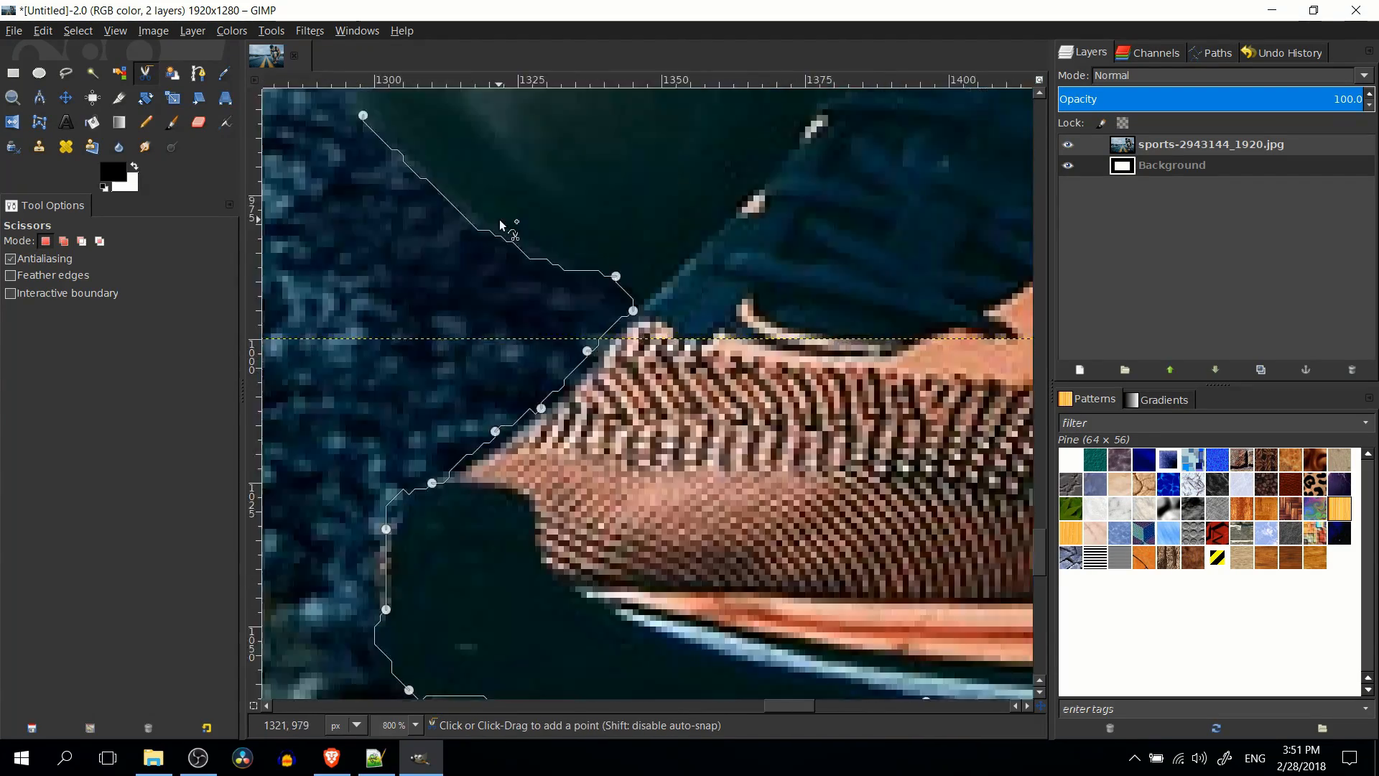
Outline the outer edge of the lowered leg and the runner's right forearm up past the elbow.
scroll(500, 225, "down", 4)
scroll(593, 216, "up", 2)
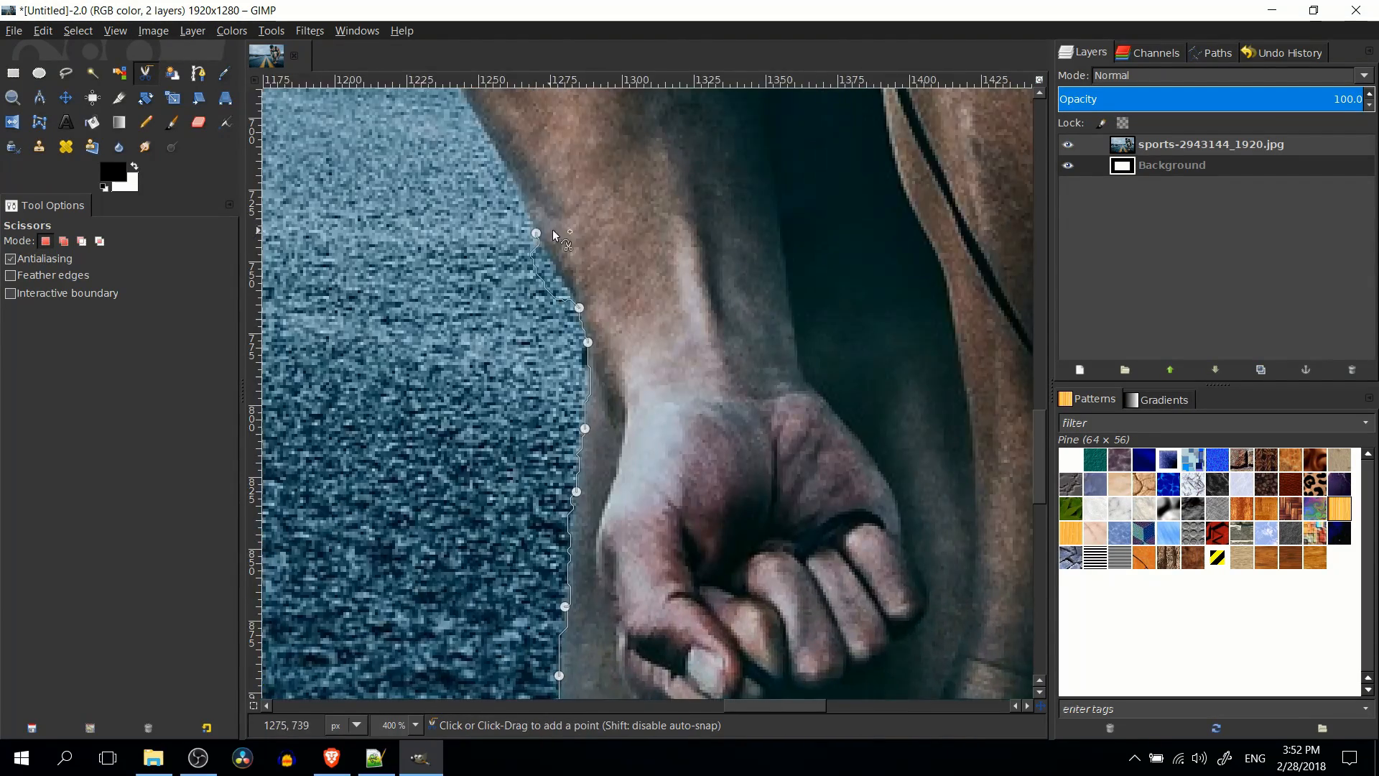
left_click_drag(552, 293, 558, 270)
scroll(531, 230, "up", 3)
left_click(524, 297)
left_click(446, 274)
left_click(489, 360)
left_click(476, 229)
left_click(567, 492)
left_click(518, 382)
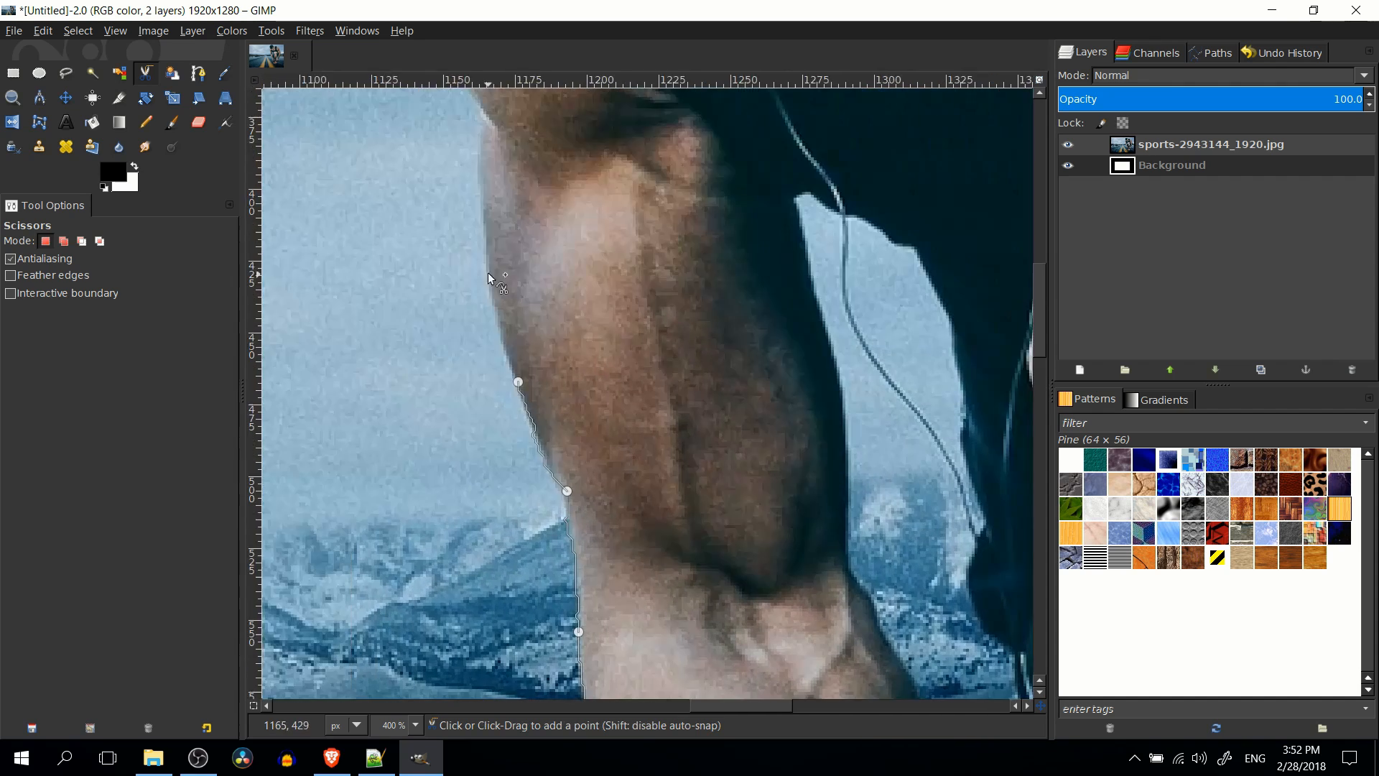
Continue the outline up the runner's right upper arm and around the right shoulder.
left_click(489, 273)
left_click(482, 122)
left_click(502, 373)
left_click(523, 263)
Trace the remaining side of the runner's head from the right shoulder up toward the crown.
left_click(627, 473)
left_click(602, 448)
left_click(643, 318)
left_click(735, 218)
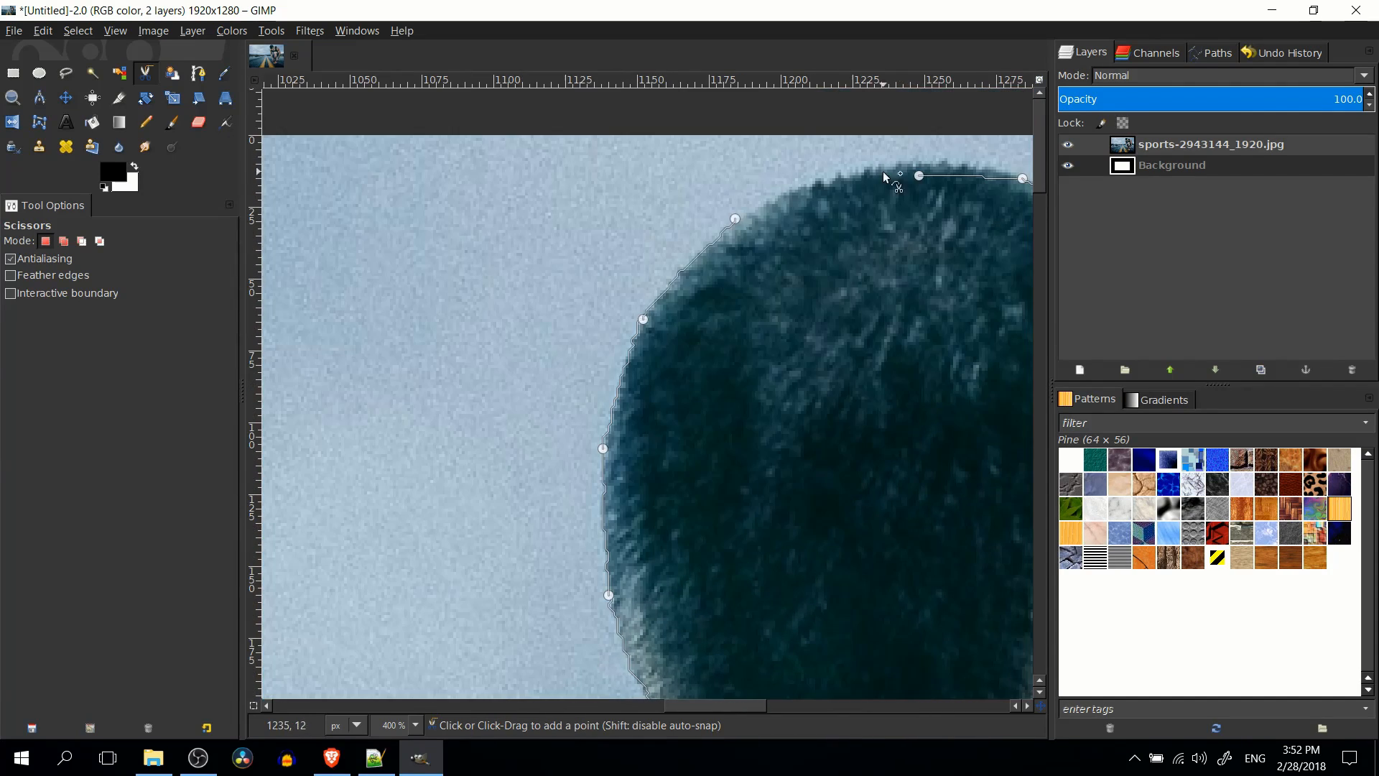
left_click(823, 175)
Close the scissors outline at its starting point on top of the runner's head.
scroll(770, 196, "down", 2)
scroll(770, 187, "up", 3)
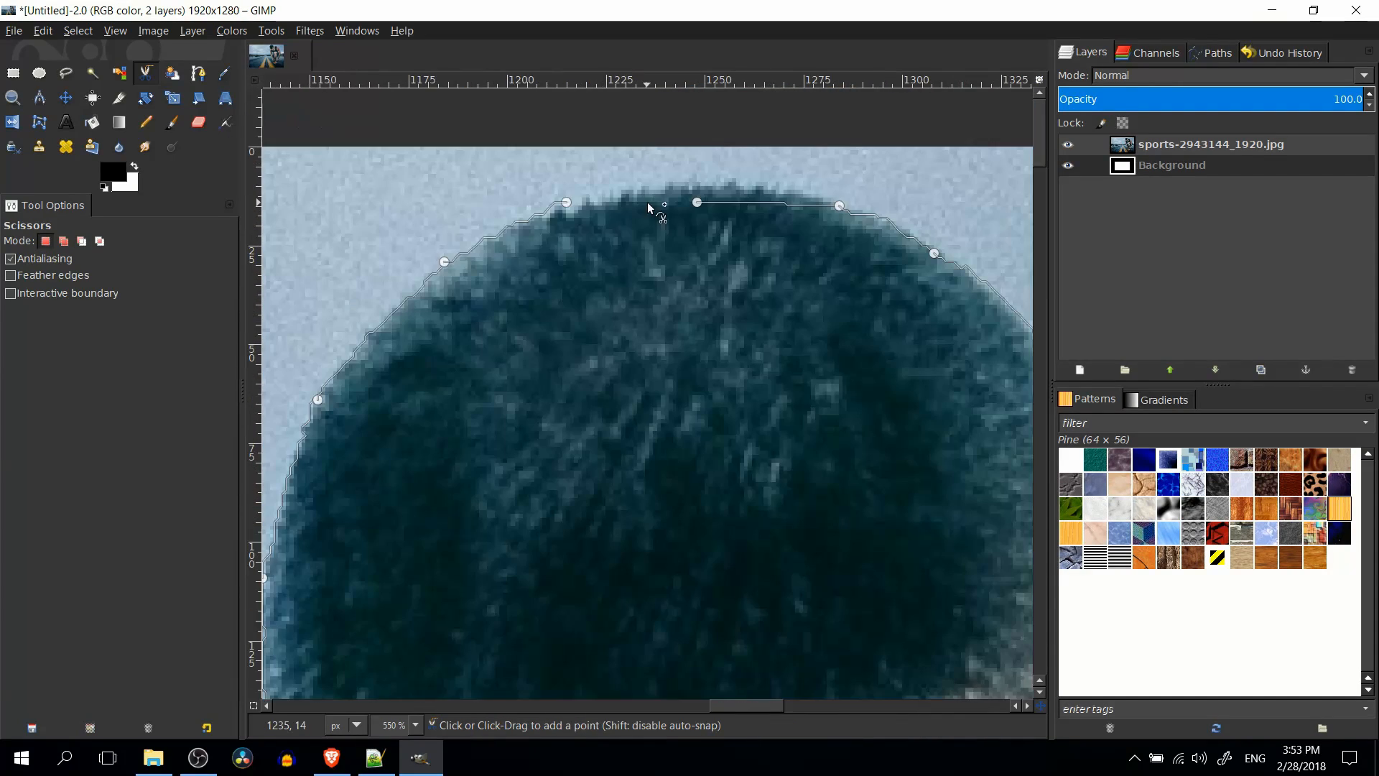
left_click(696, 202)
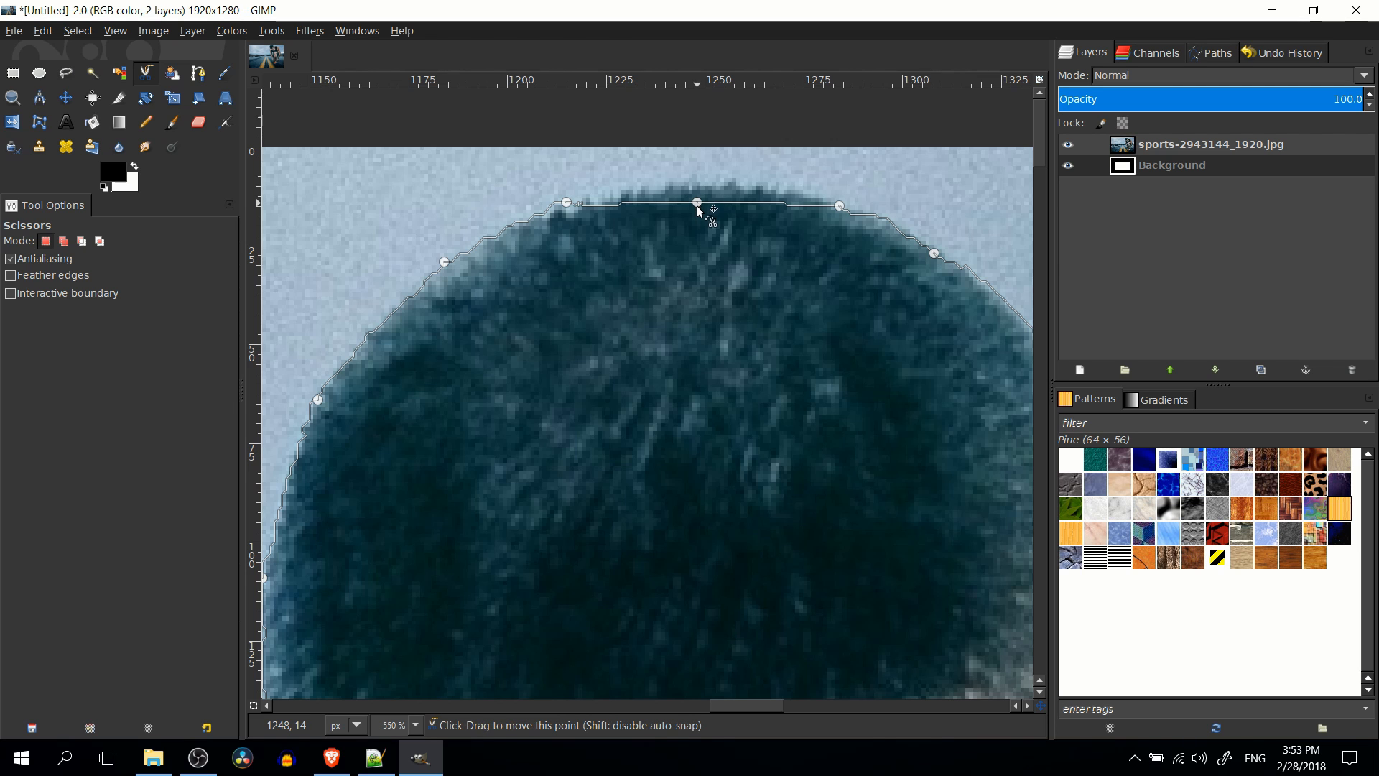
scroll(696, 219, "down", 4)
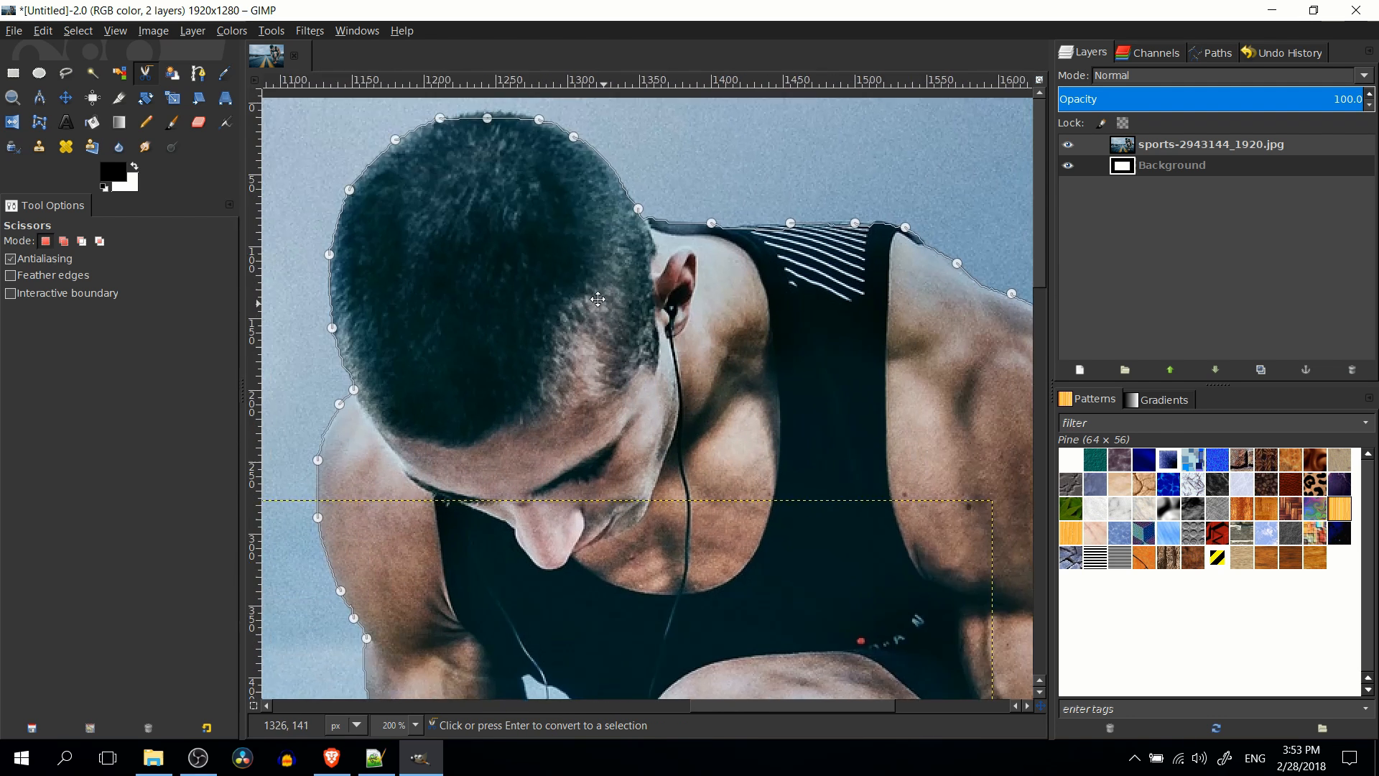
Convert the closed scissors outline into a selection and cut the runner out of the sports photo layer.
left_click_drag(598, 298, 590, 293)
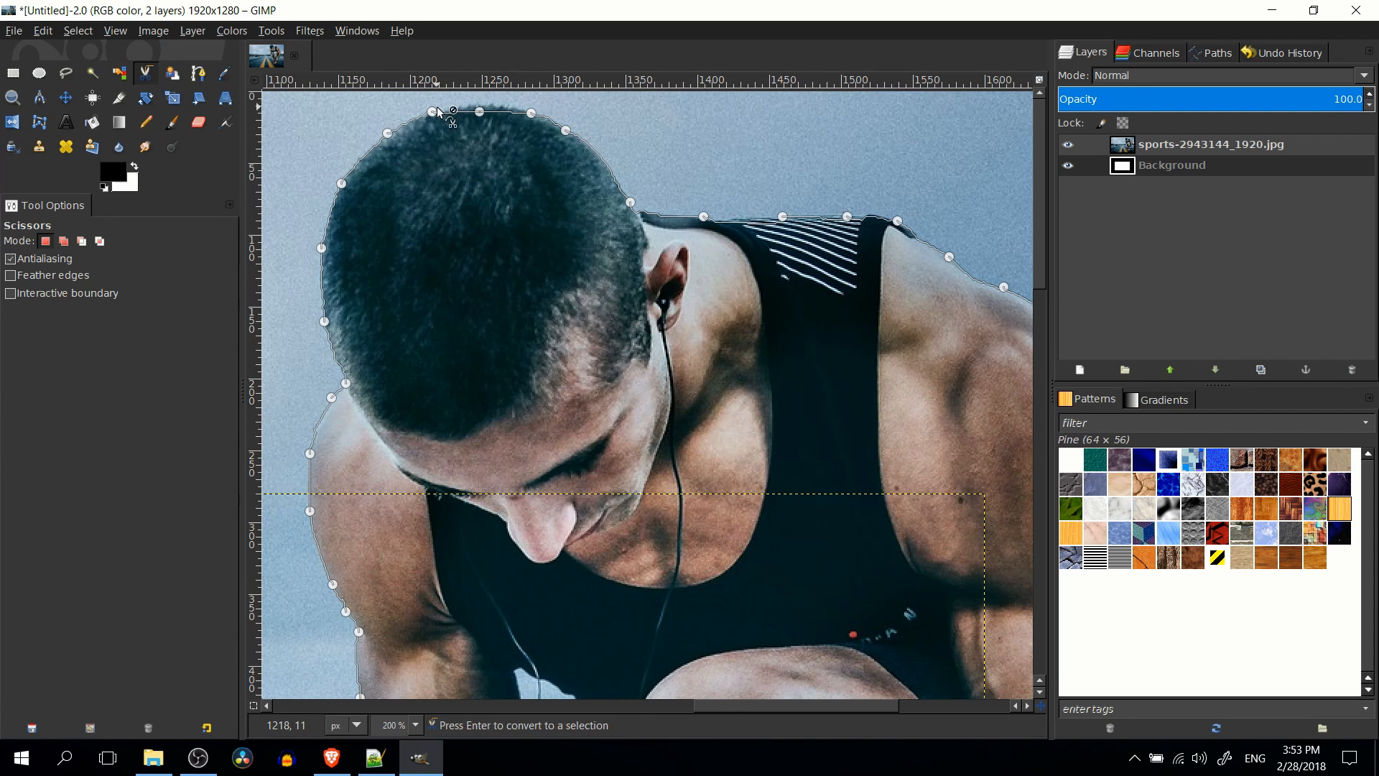
left_click(474, 200)
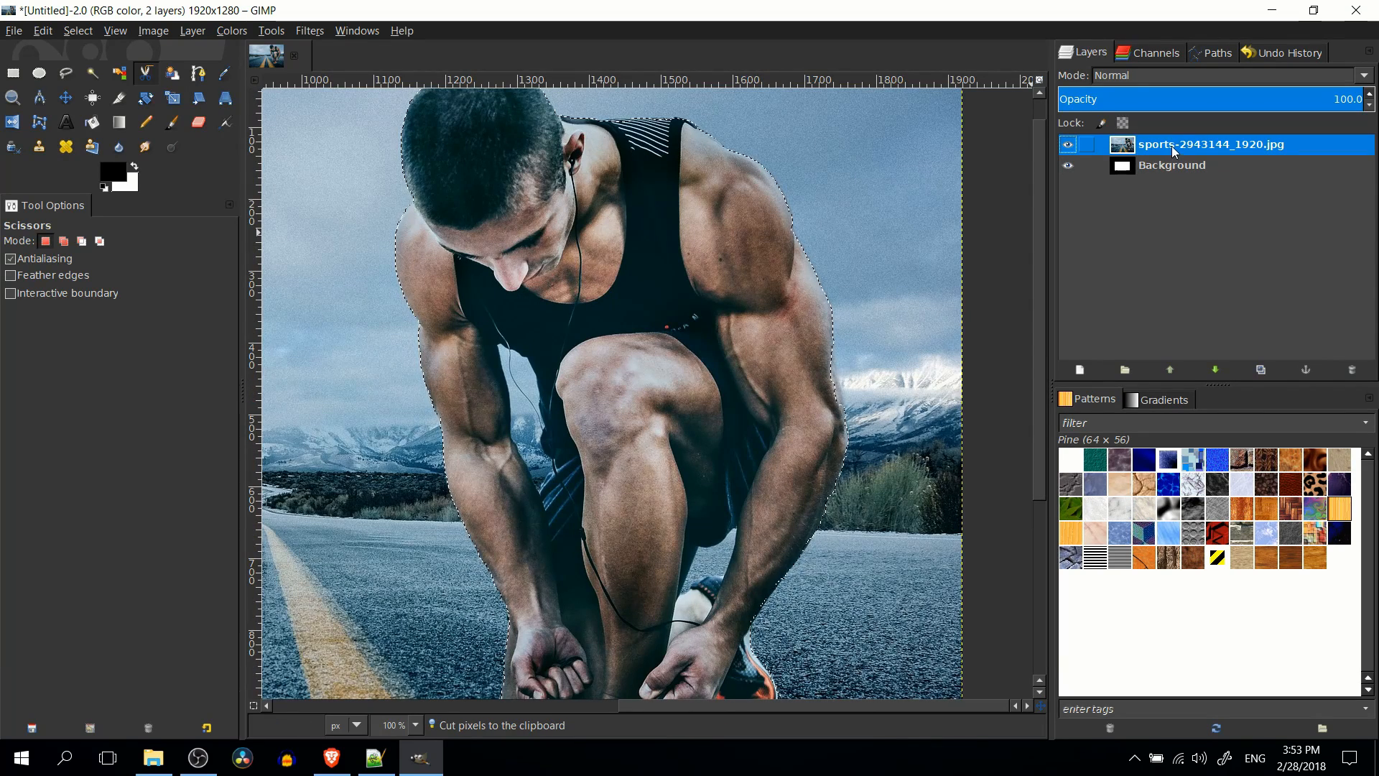
key("ctrl+x")
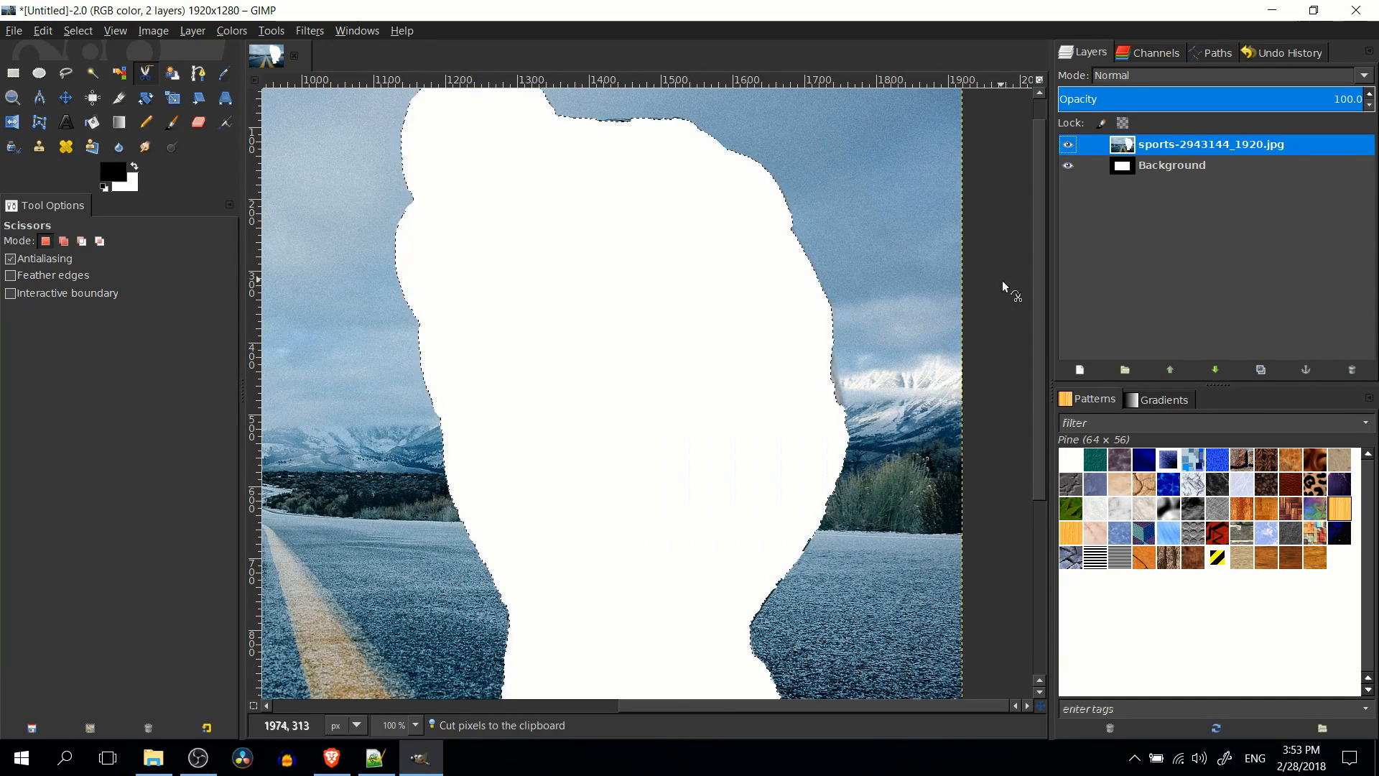
Create a new 1920 × 1280 px layer filled with transparency and paste the cut-out runner over it.
key("minus")
left_click(1078, 369)
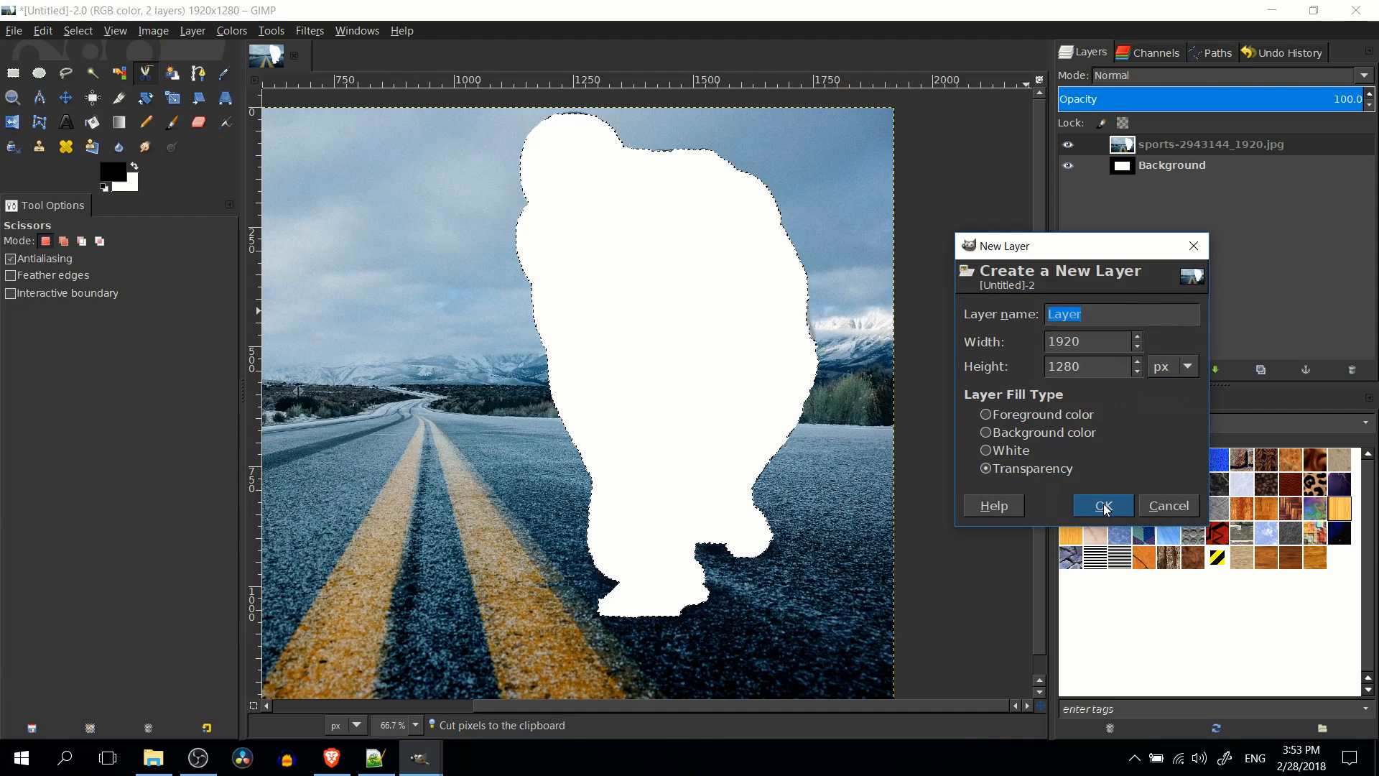
left_click(1105, 506)
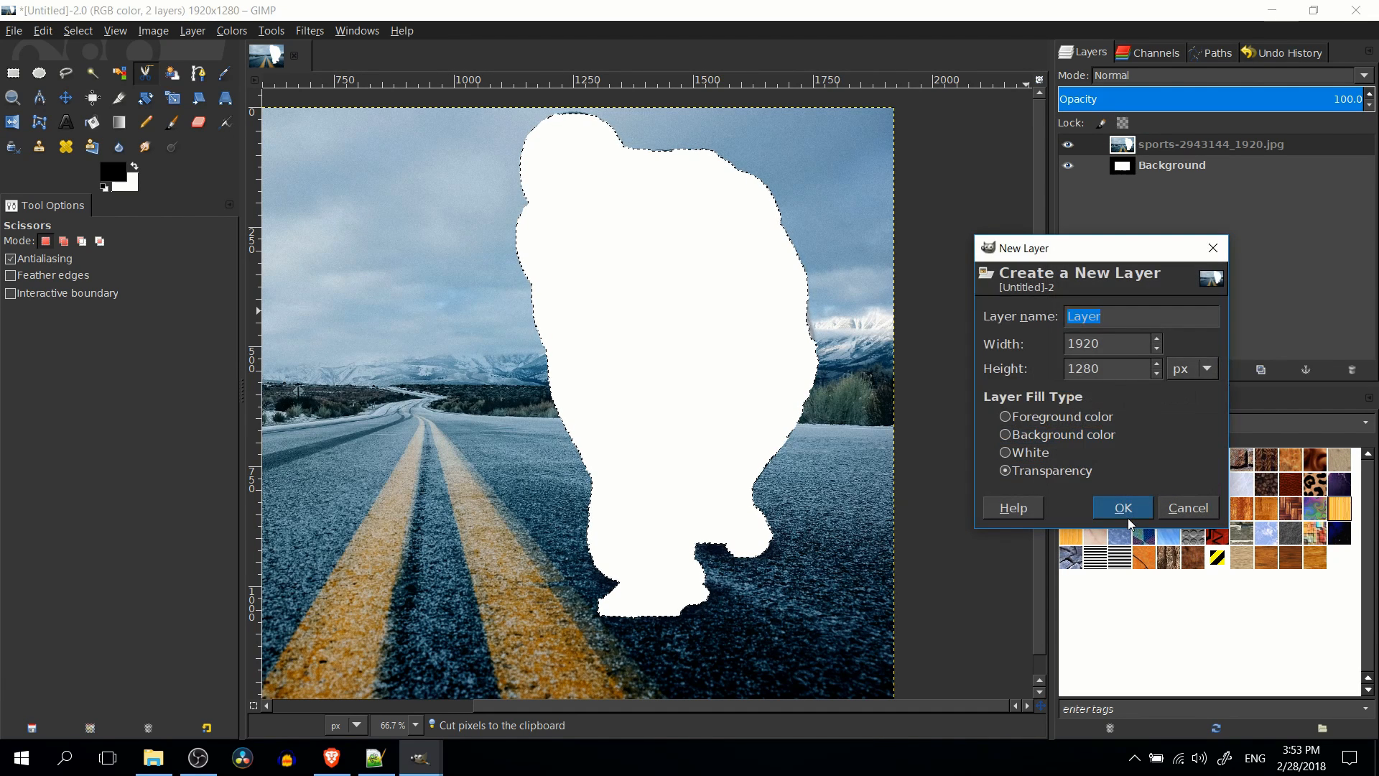
left_click(1125, 512)
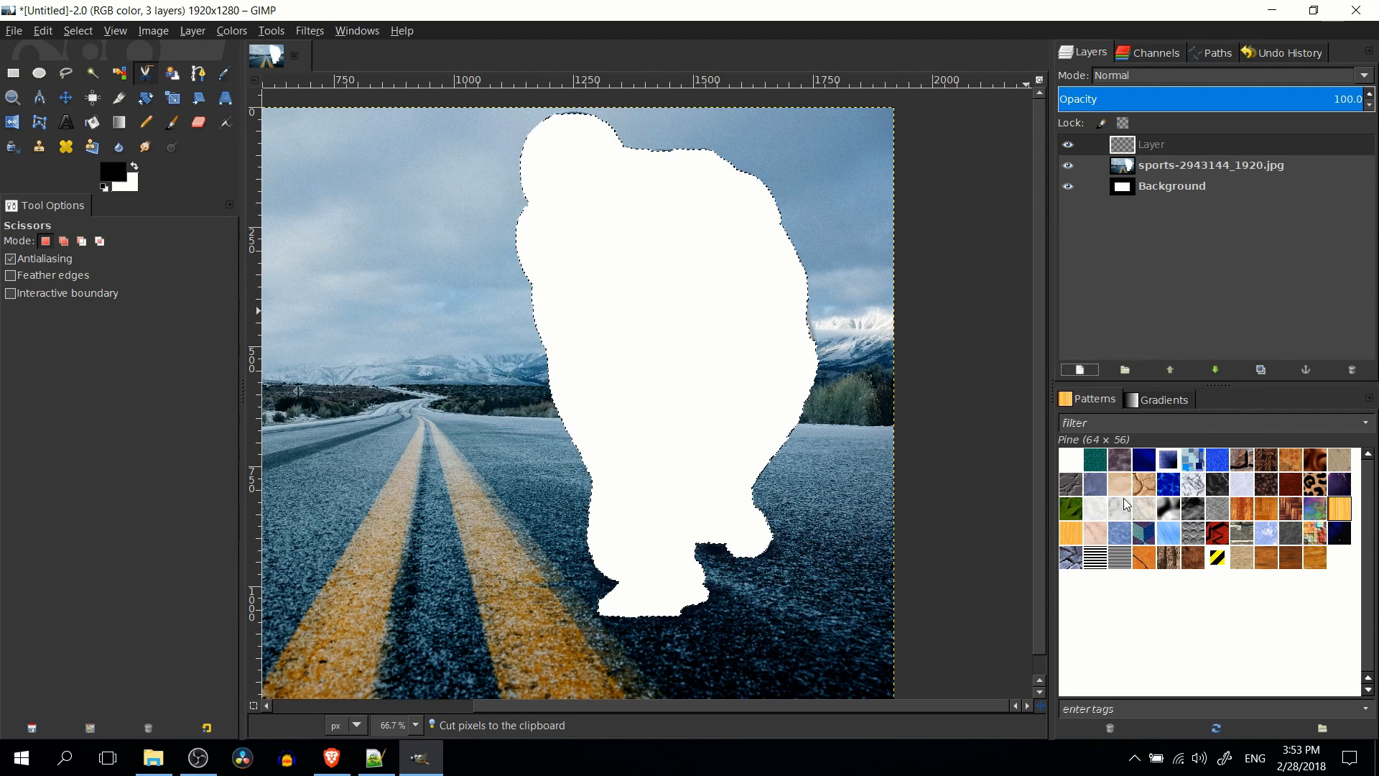
key("ctrl+v")
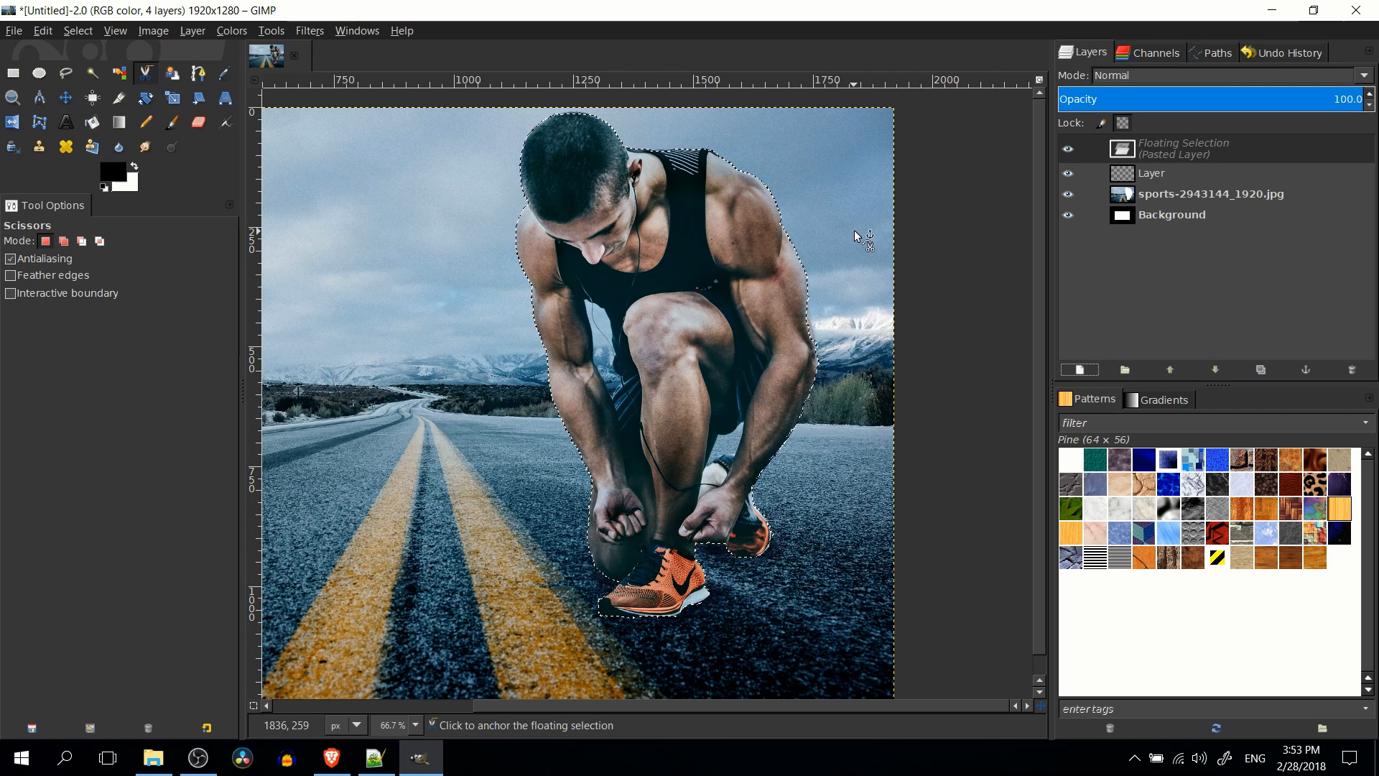
Hide the sports photo layer and the white Background layer, leaving the pasted runner on show.
left_click(1069, 195)
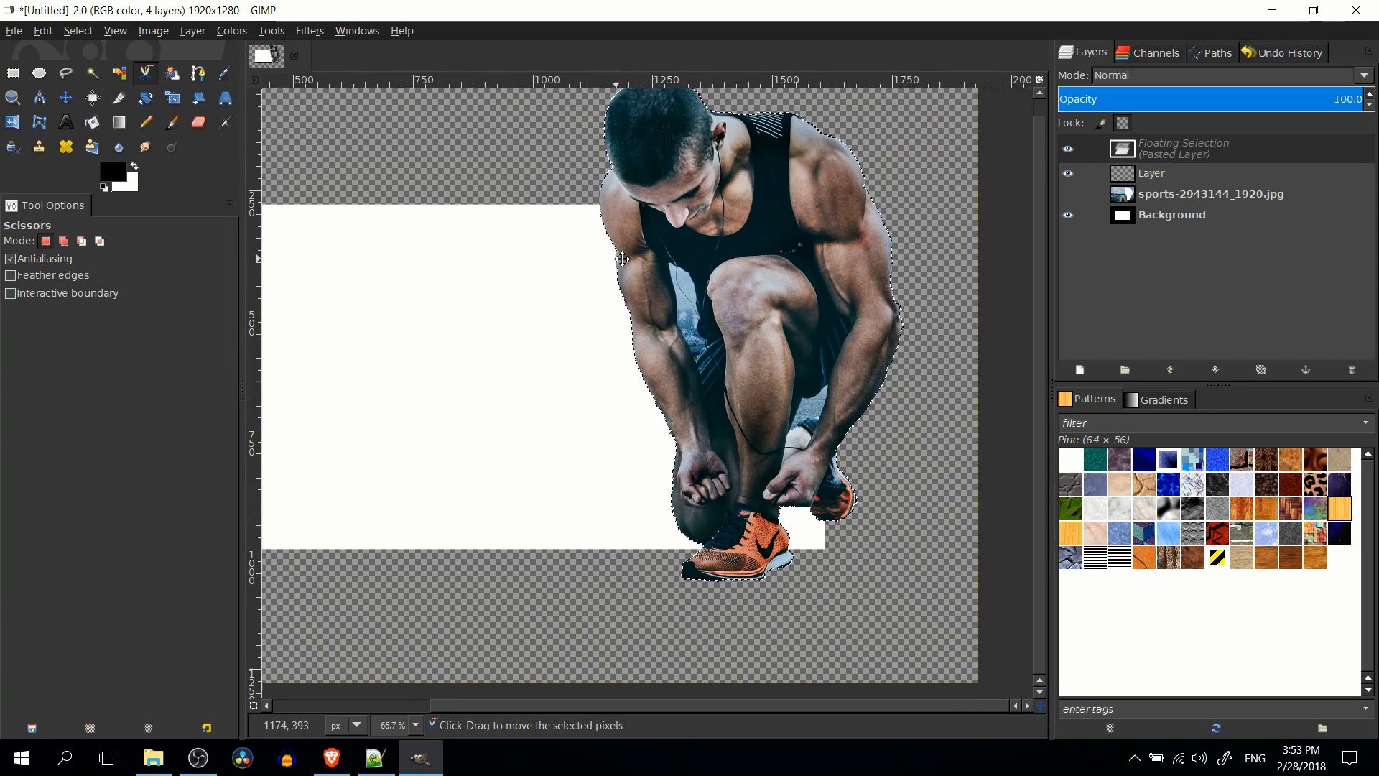
left_click(1068, 214)
scroll(762, 268, "up", 2)
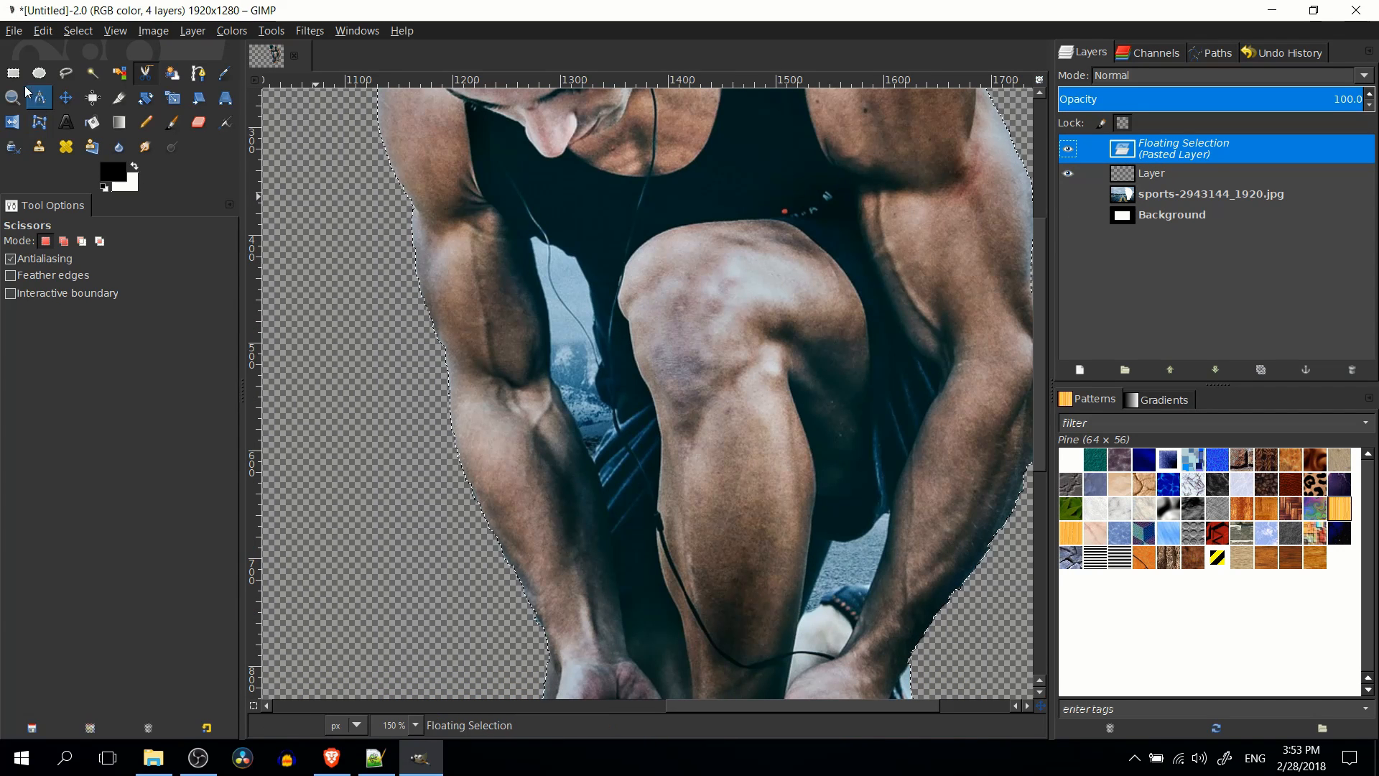
key("r")
scroll(738, 376, "down", 3)
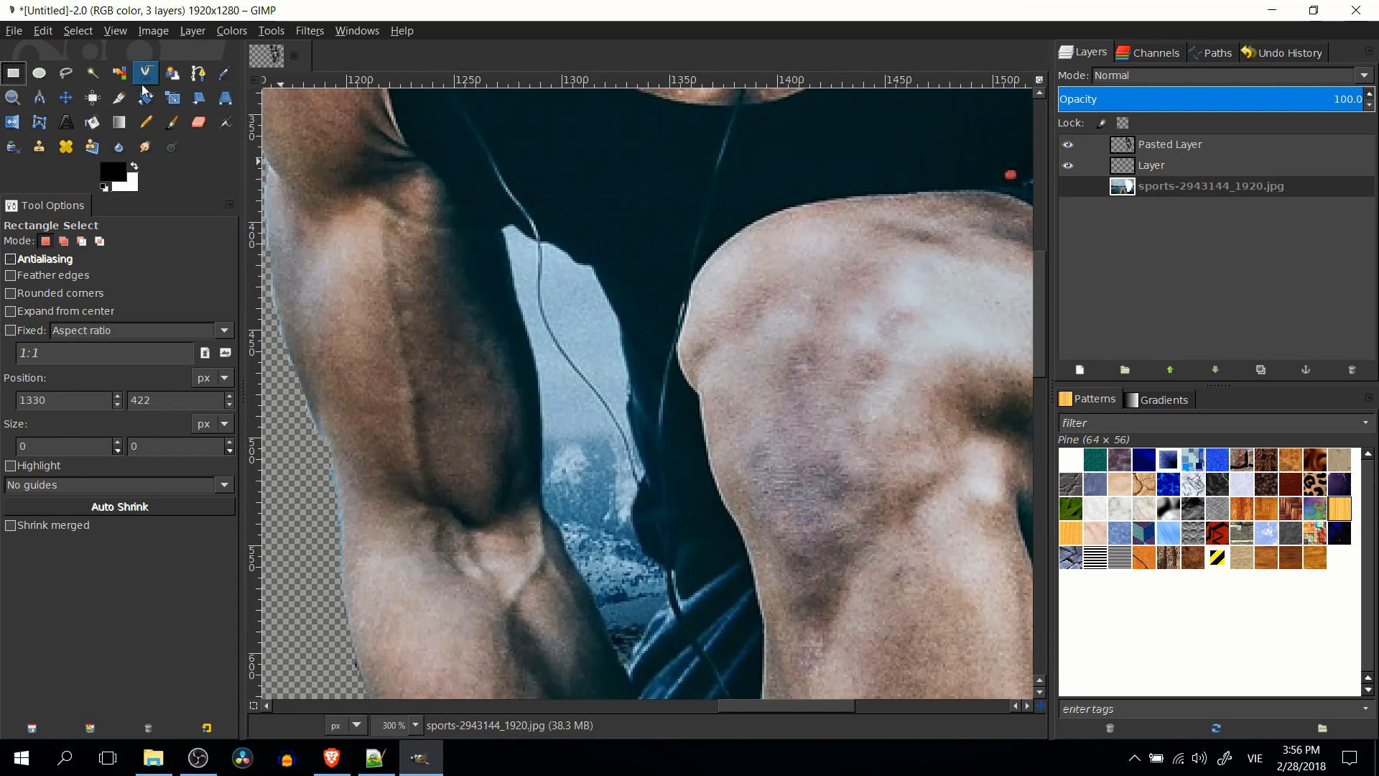
With Scissors Select, trace the arm-side edge of the background gap between the runner's right arm and torso, down to its lowest tip.
scroll(563, 307, "down", 2)
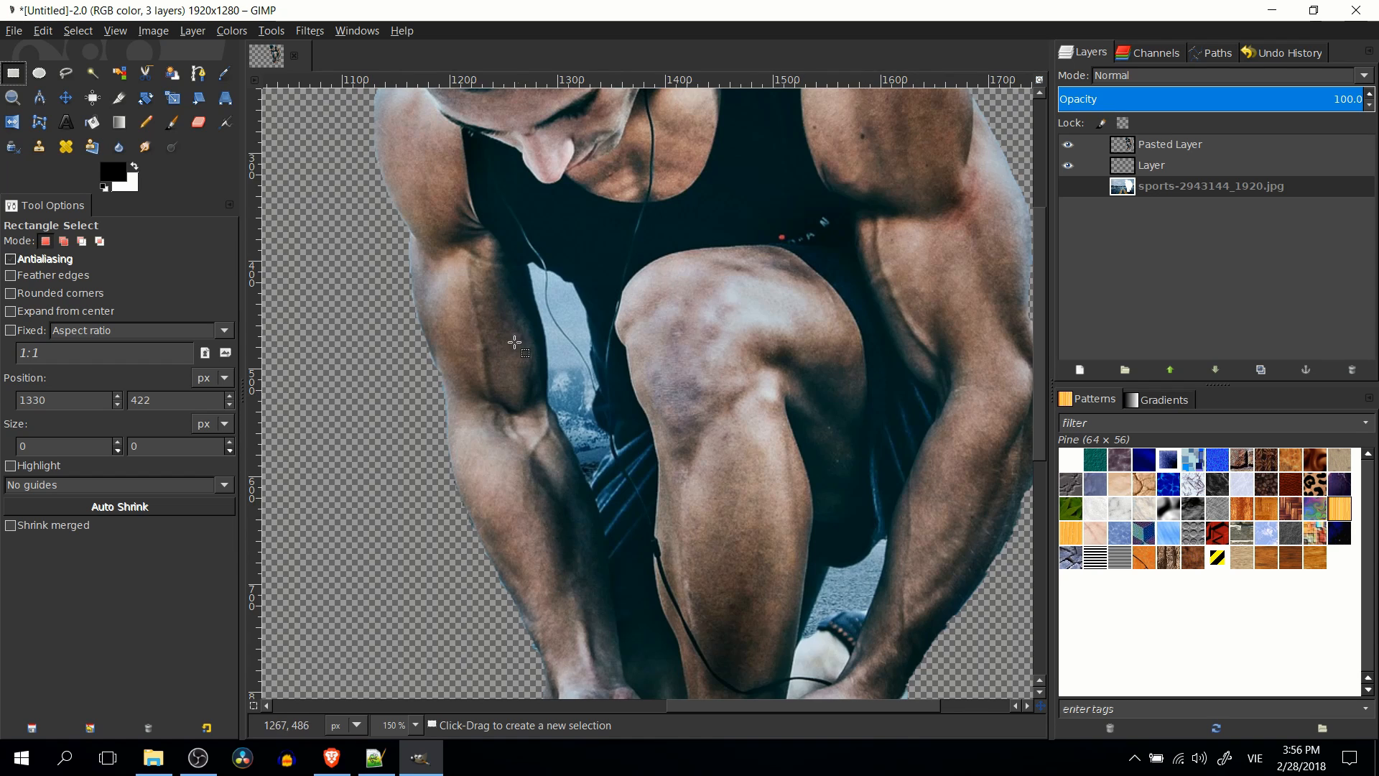
scroll(521, 337, "up", 5)
scroll(618, 309, "down", 2)
scroll(617, 308, "right", 5)
left_click(145, 72)
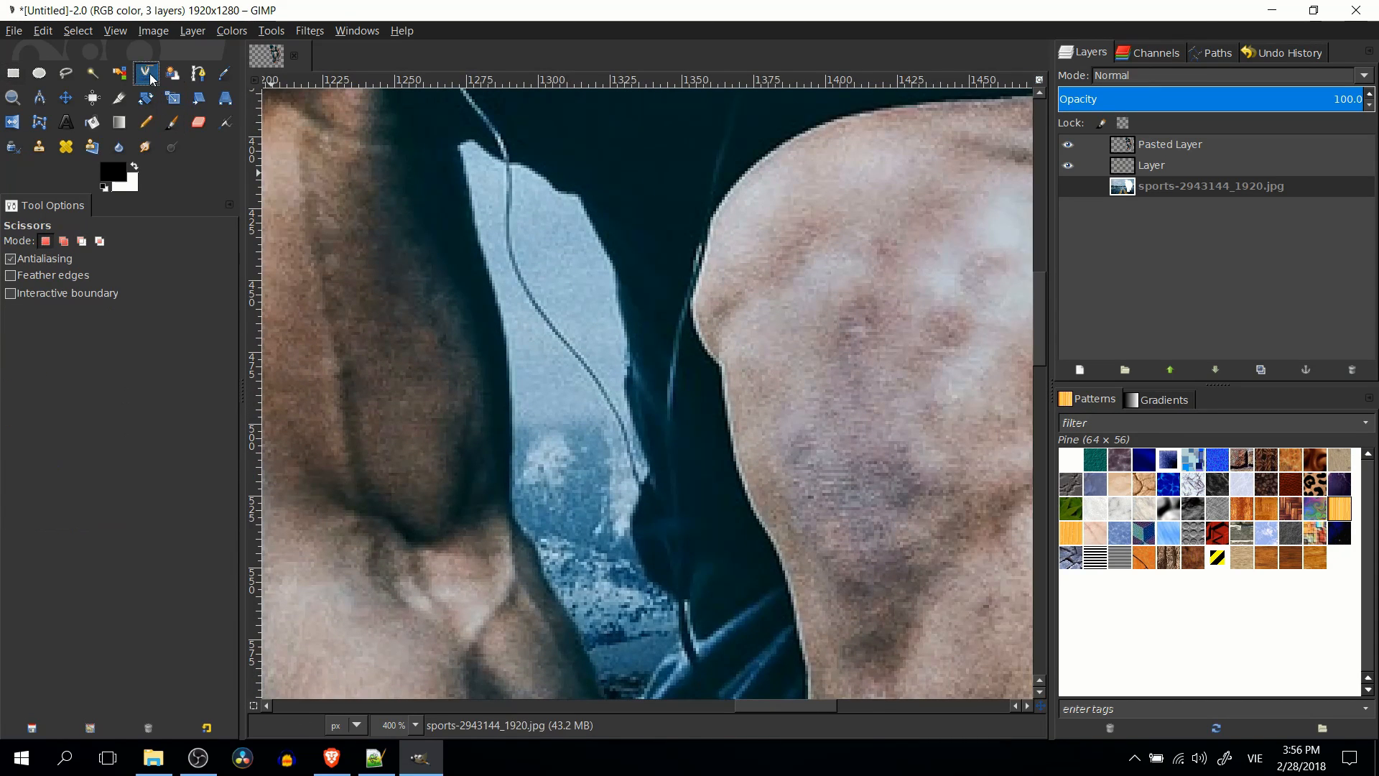
left_click(454, 148)
left_click(472, 225)
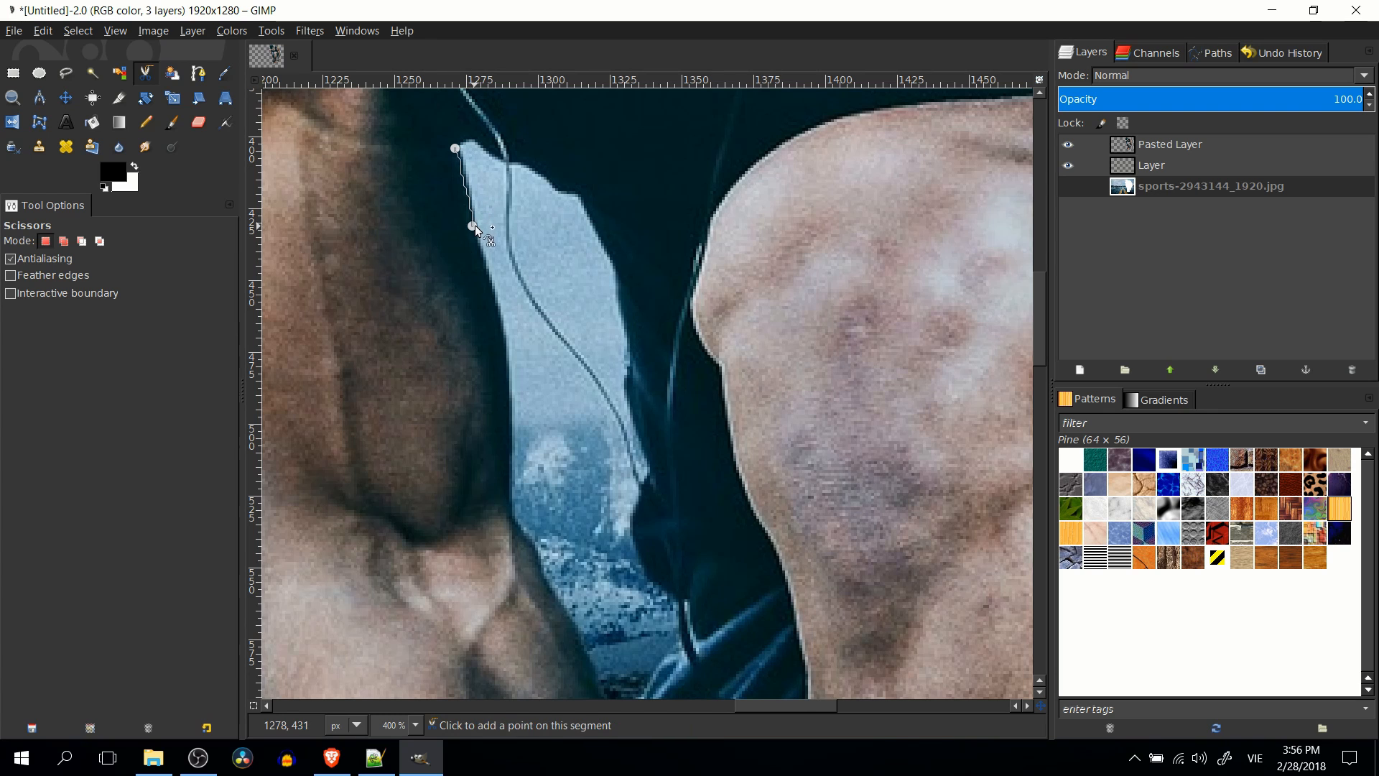
scroll(505, 207, "down", 2)
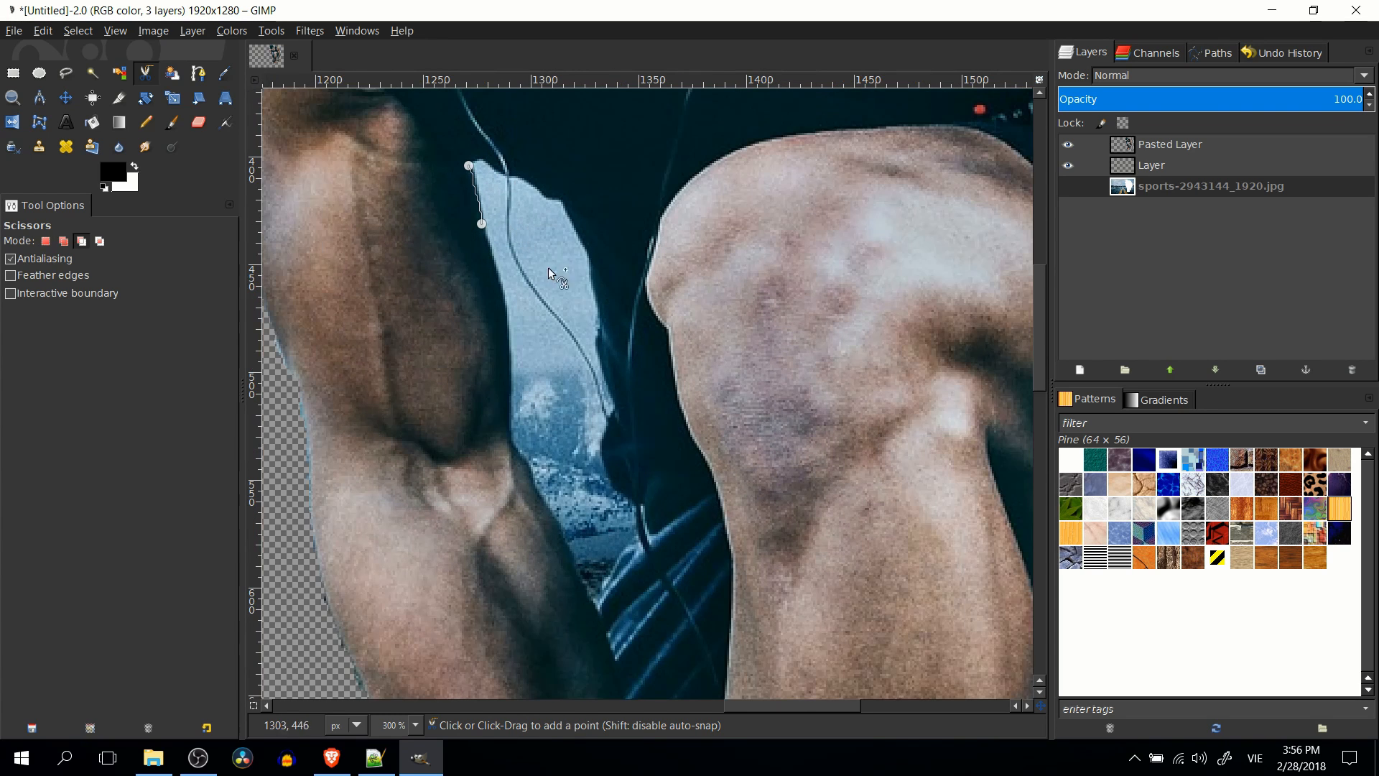
scroll(515, 213, "up", 1)
scroll(467, 235, "up", 1)
left_click_drag(507, 344, 488, 271)
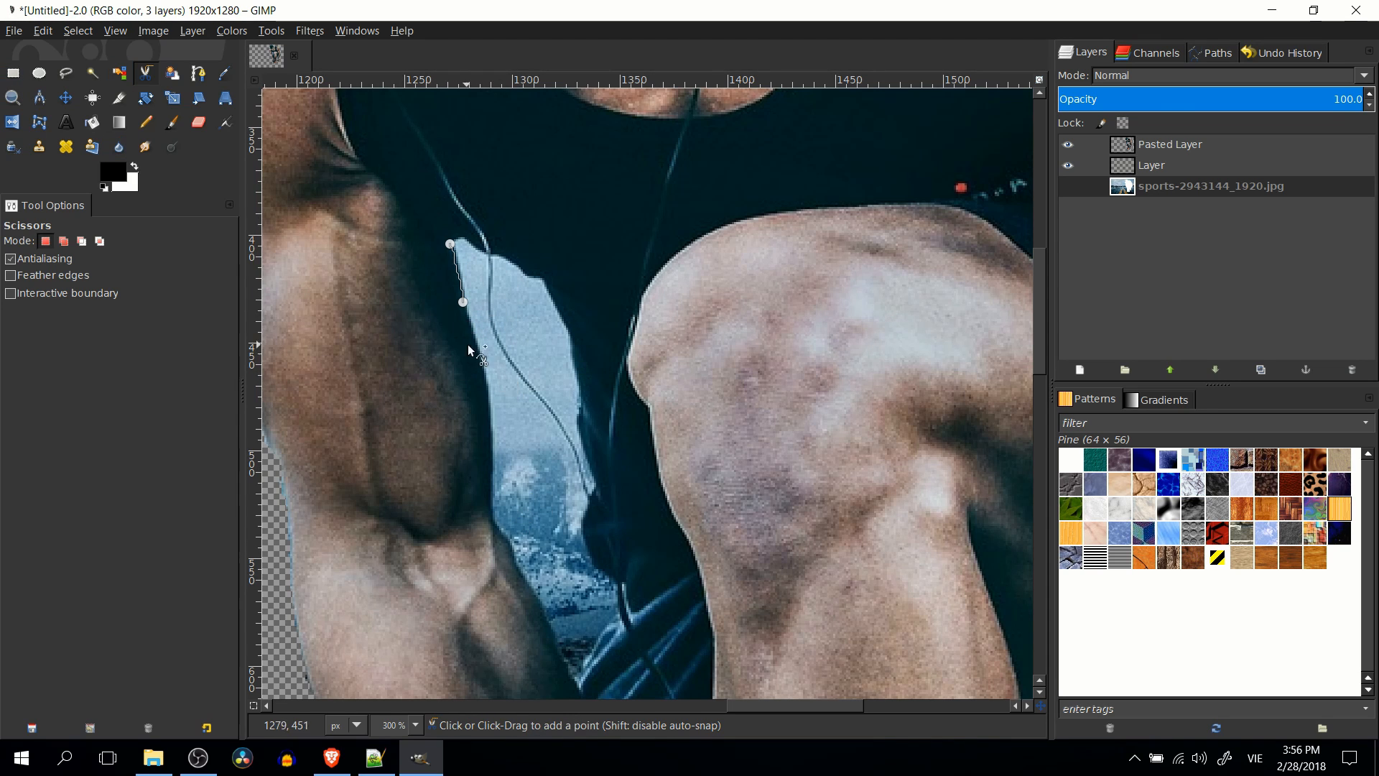
left_click(484, 358)
left_click(494, 452)
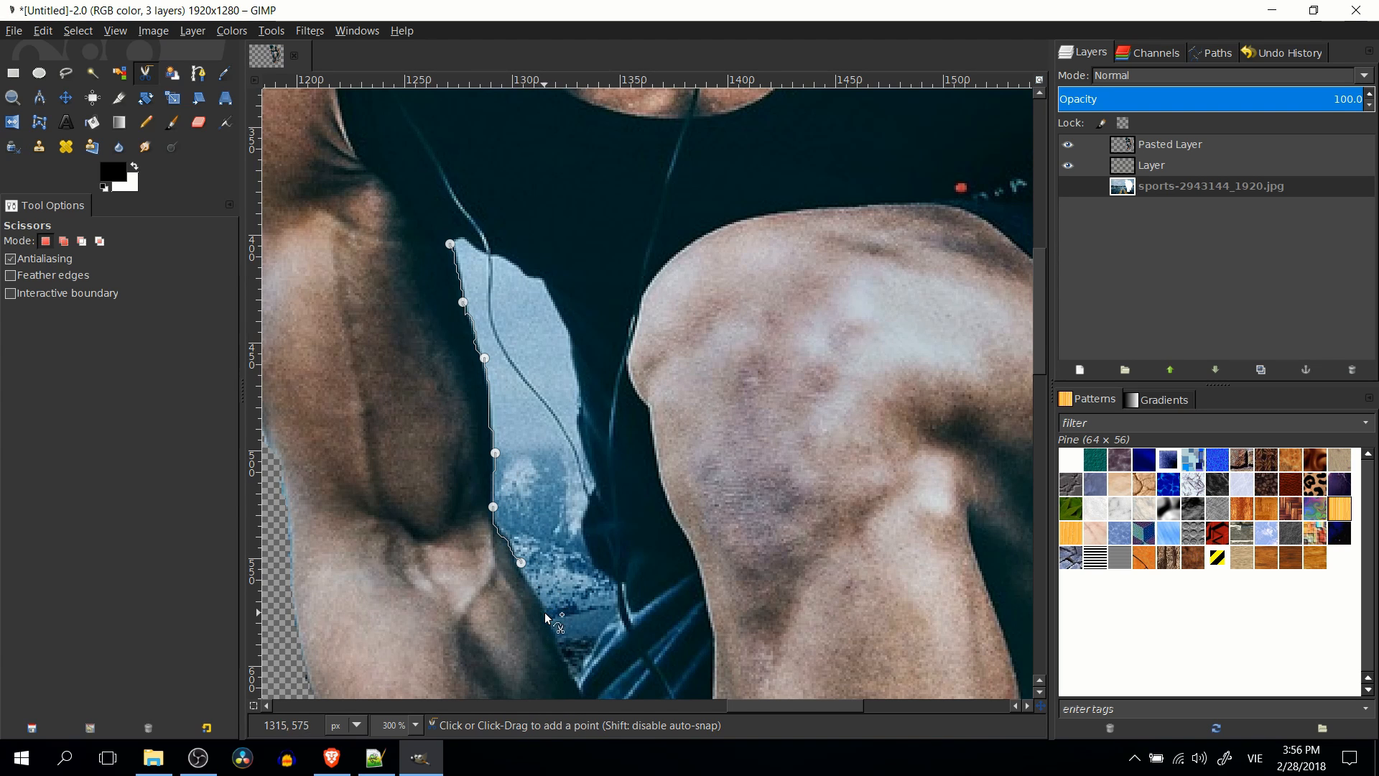
left_click(579, 675)
Continue the gap outline up along the clothing and the earphone cord back to the starting point.
left_click(606, 627)
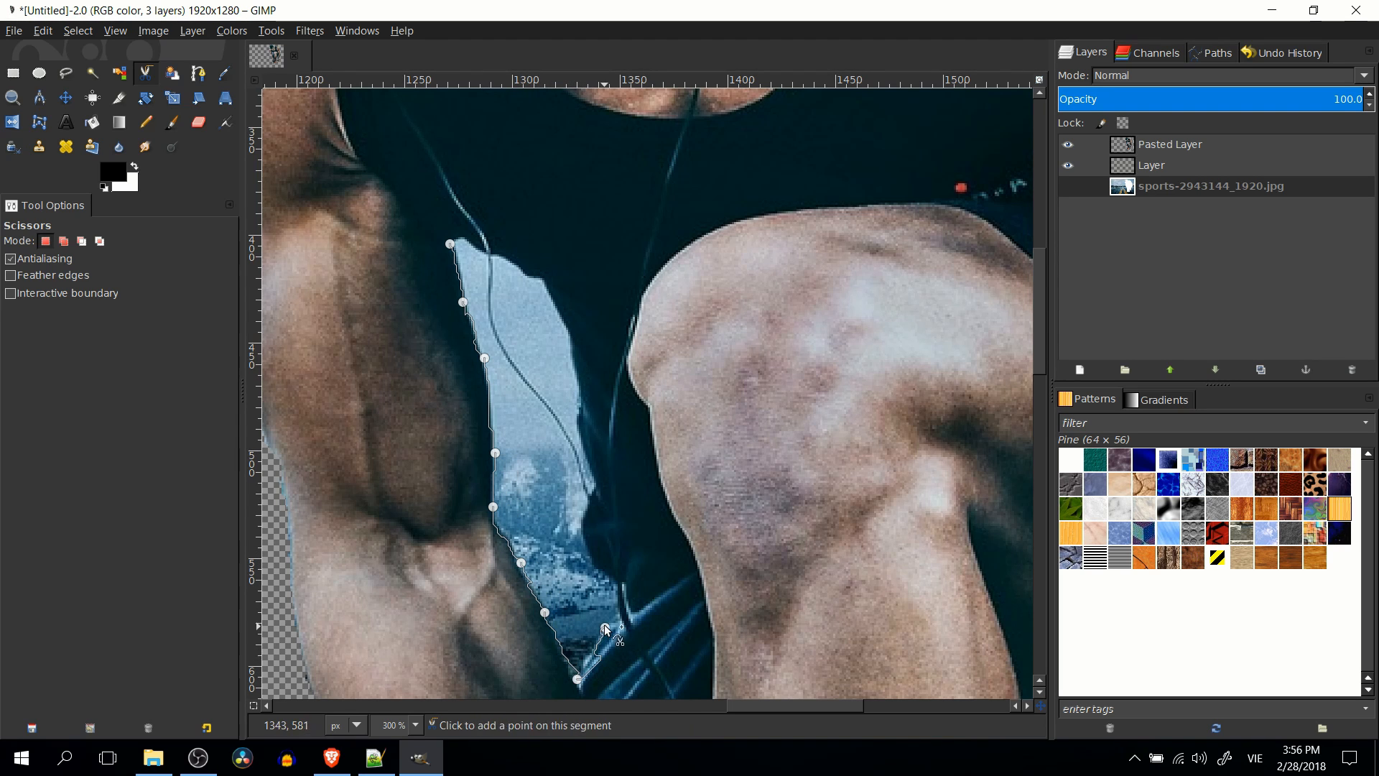
left_click(587, 560)
left_click(578, 526)
left_click(586, 498)
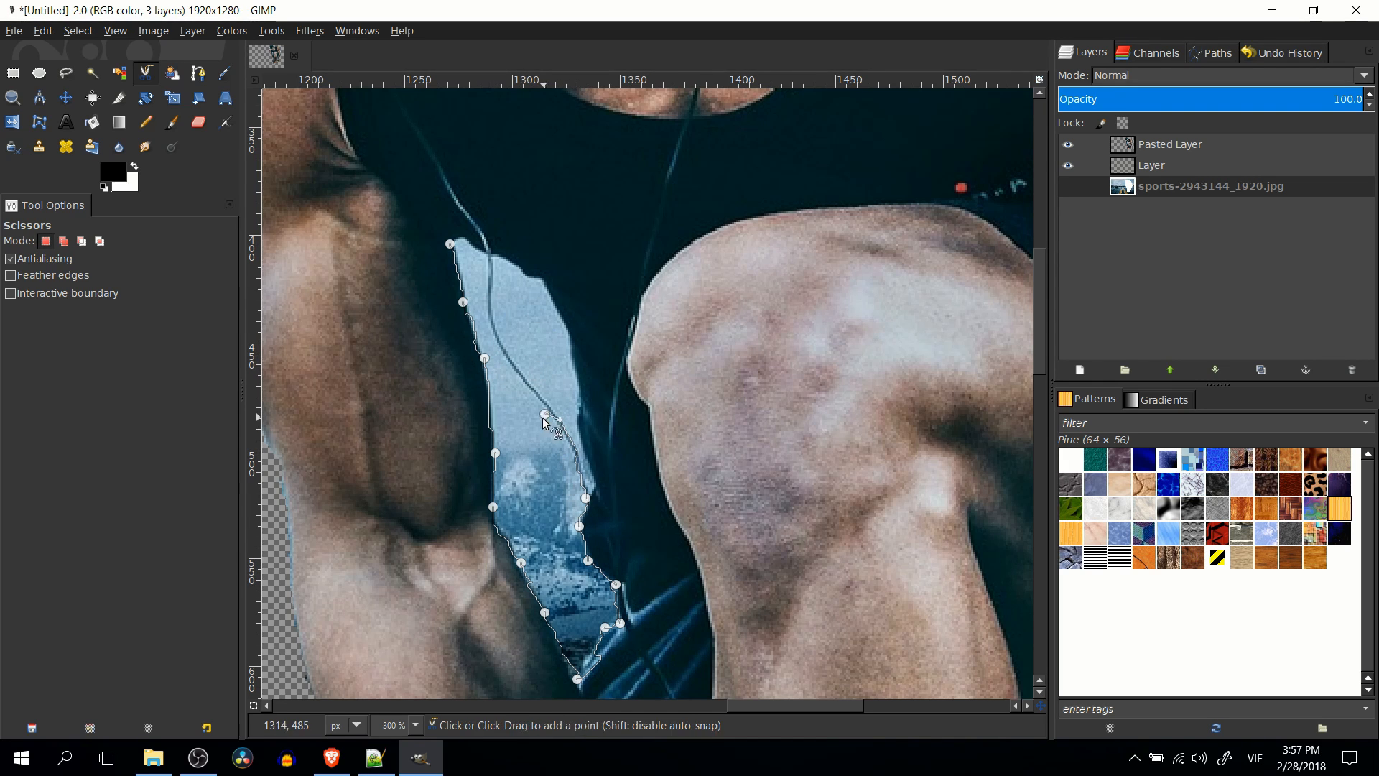
left_click(493, 345)
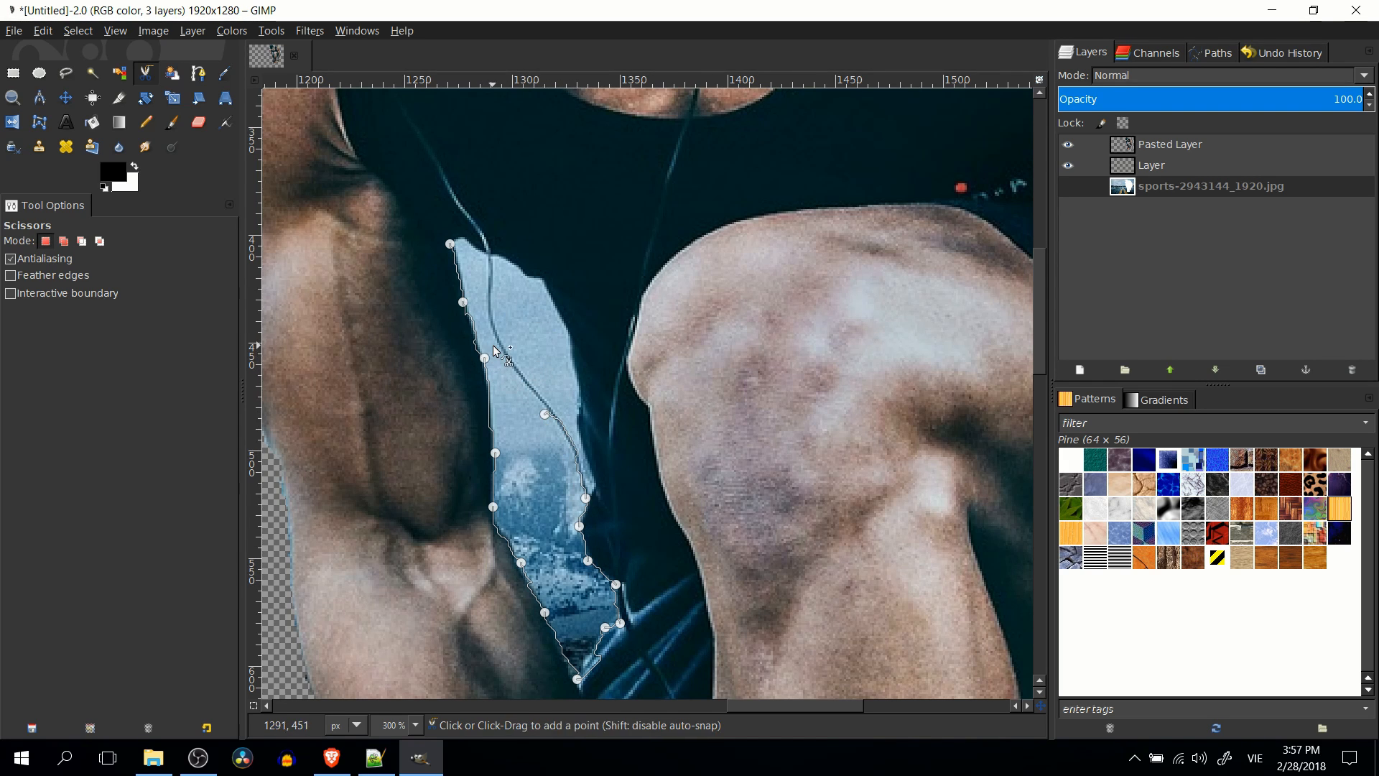
left_click(484, 256)
left_click(453, 240)
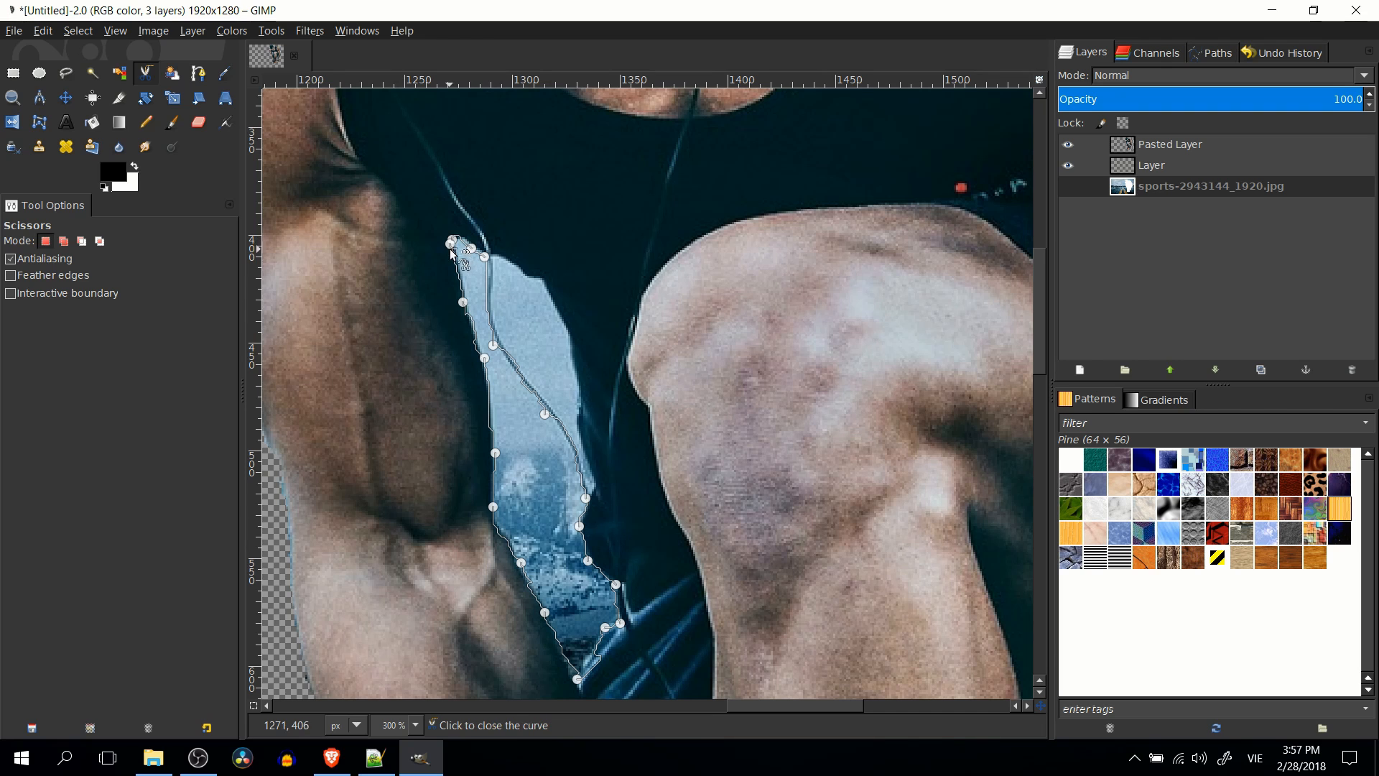
Close the gap outline and add and adjust points so it follows the earphone cord.
scroll(452, 248, "up", 1)
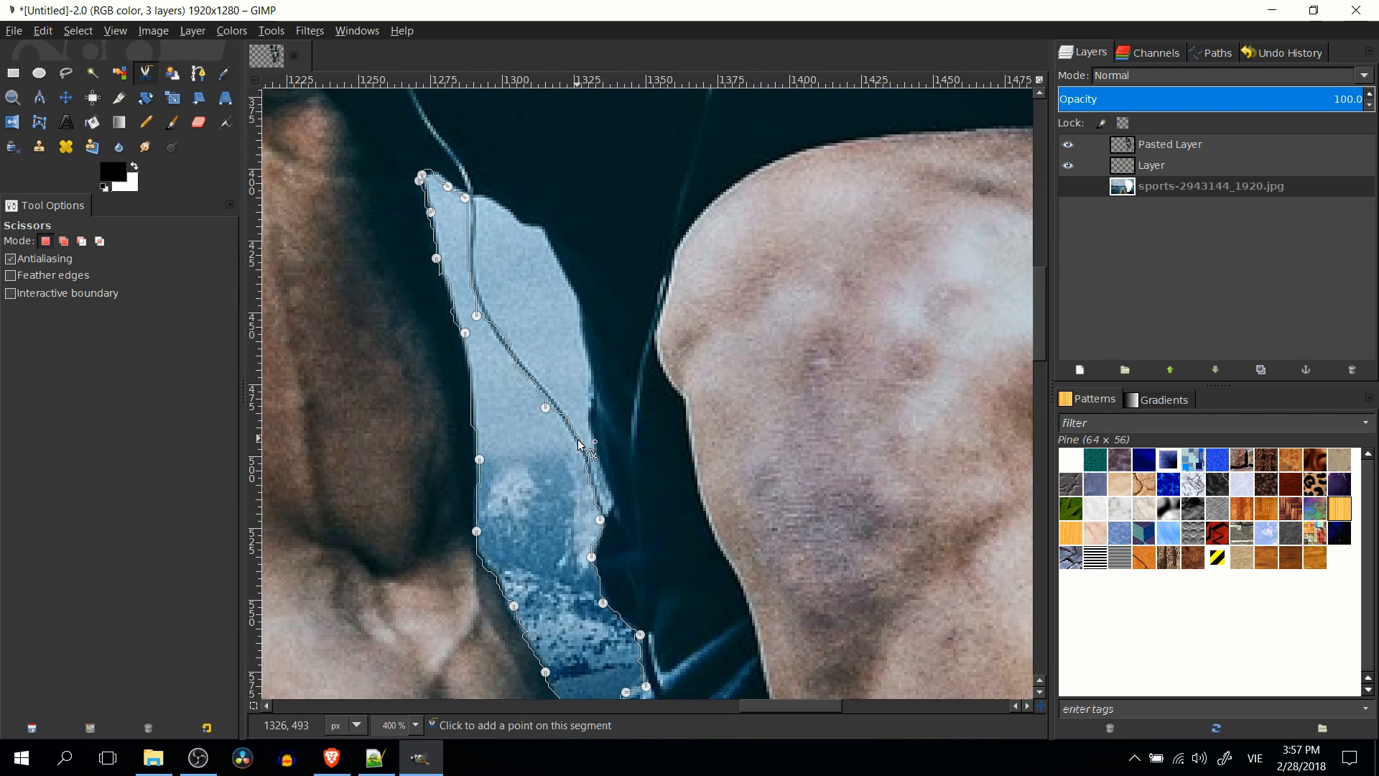
left_click(496, 342)
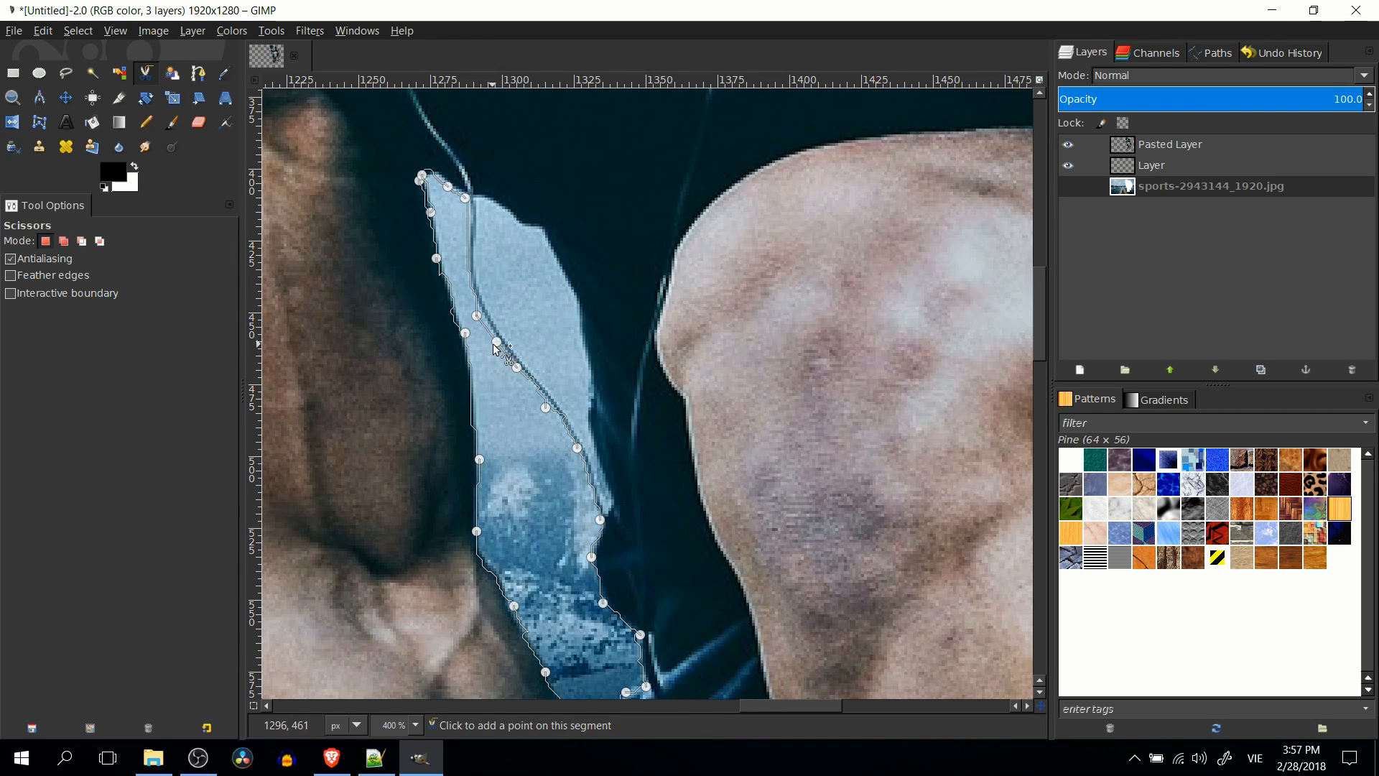
left_click(545, 407)
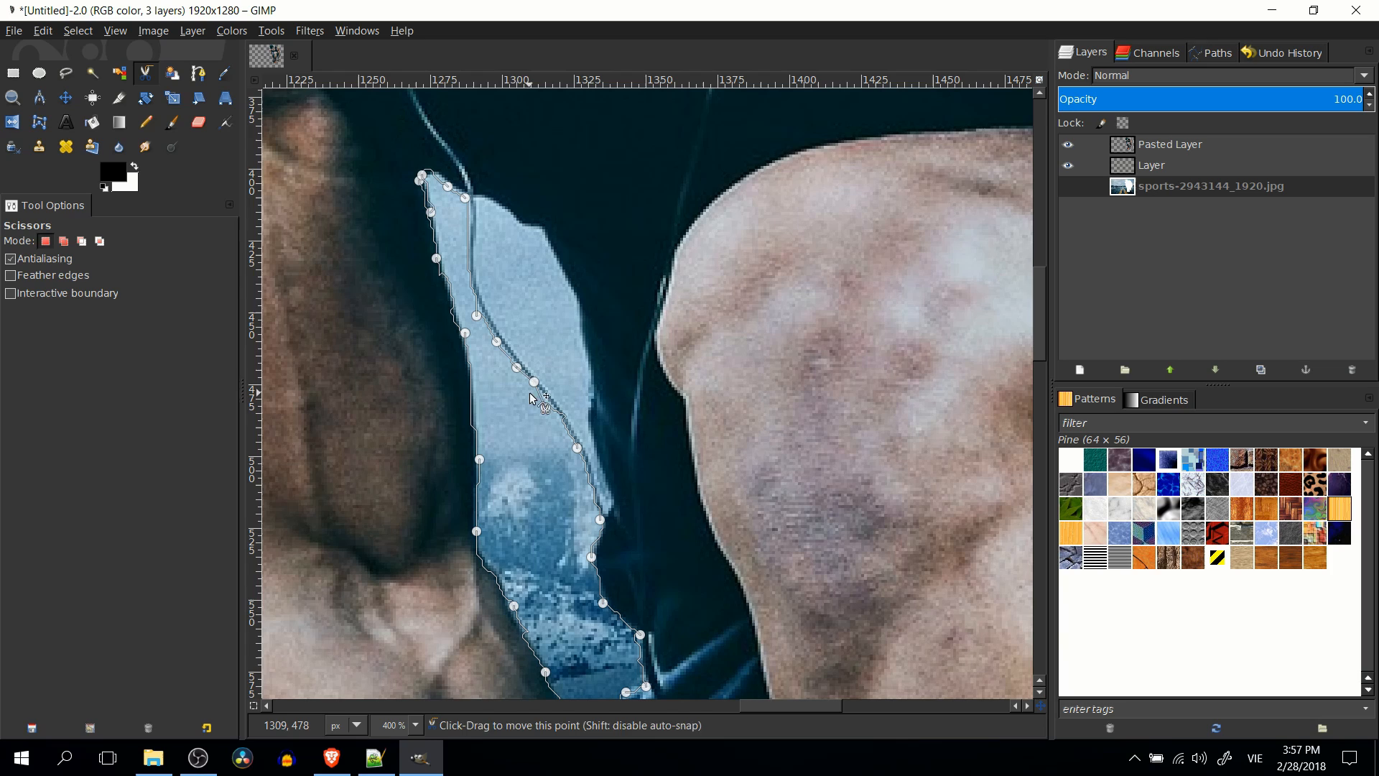
left_click(423, 180)
scroll(422, 180, "up", 1)
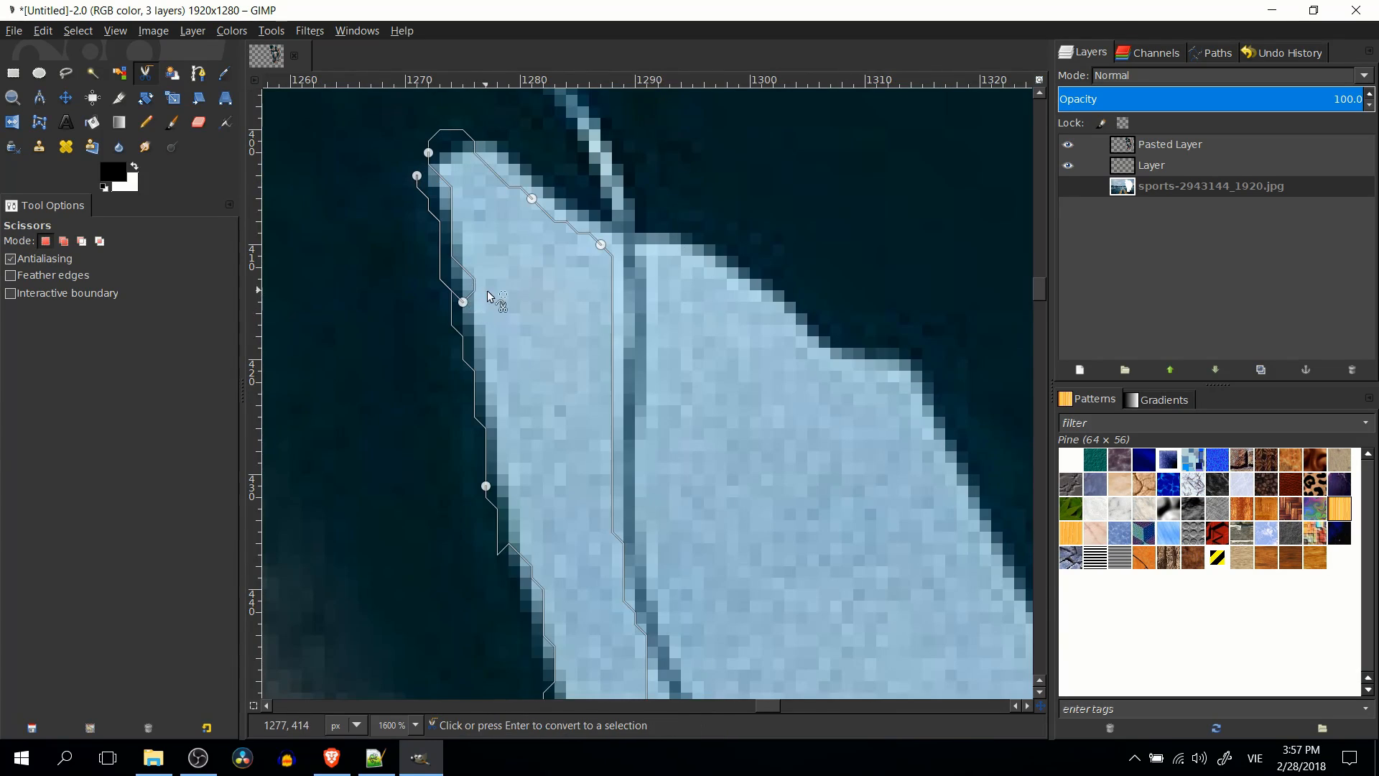
Convert the gap outline to a selection, delete that background from the Pasted Layer, and clear the selection.
key("Return")
scroll(661, 453, "down", 5)
scroll(814, 246, "up", 2)
left_click(1166, 145)
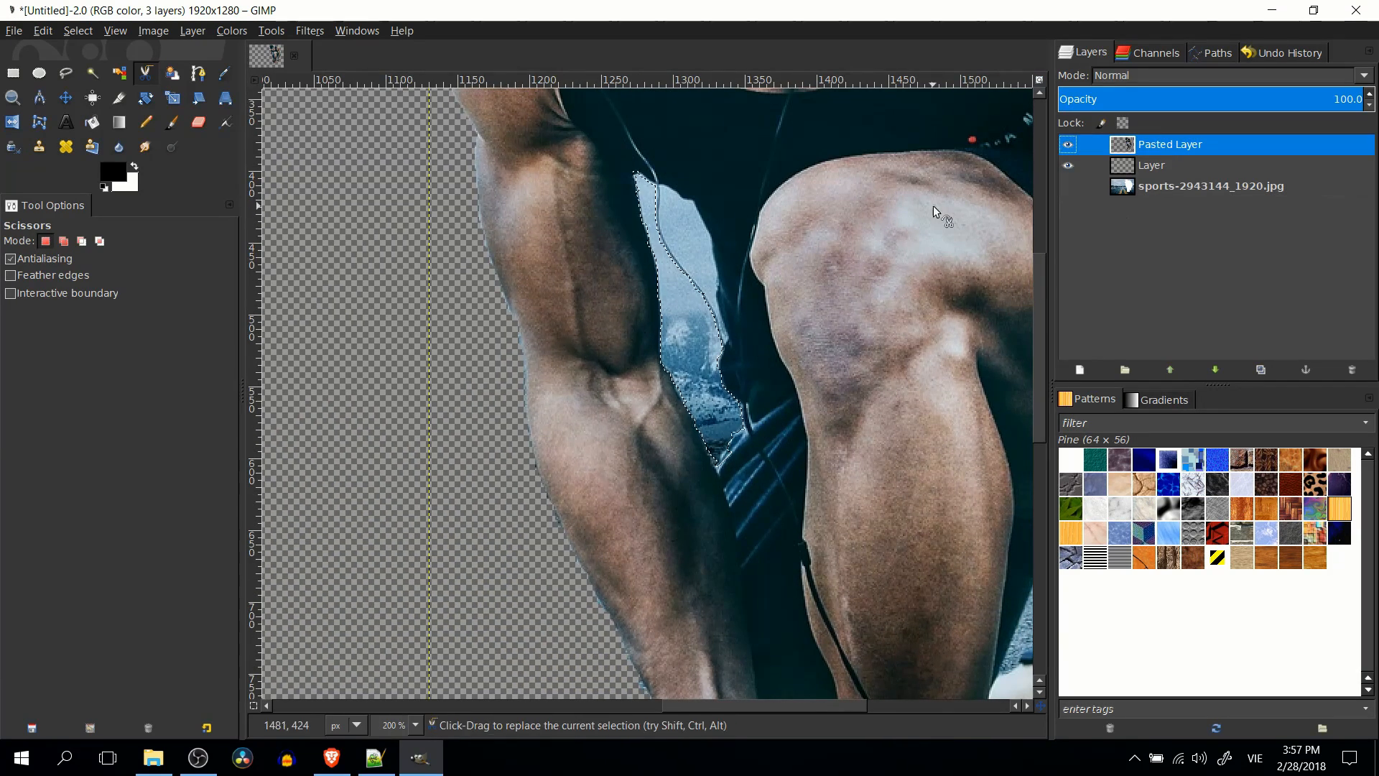
key("Delete")
left_click(15, 74)
left_click(843, 212)
With Scissors Select, trace the remaining blue patch down along the inner edge of the earphone cord to its lower tip.
scroll(789, 235, "up", 2)
scroll(779, 221, "up", 1)
key("i")
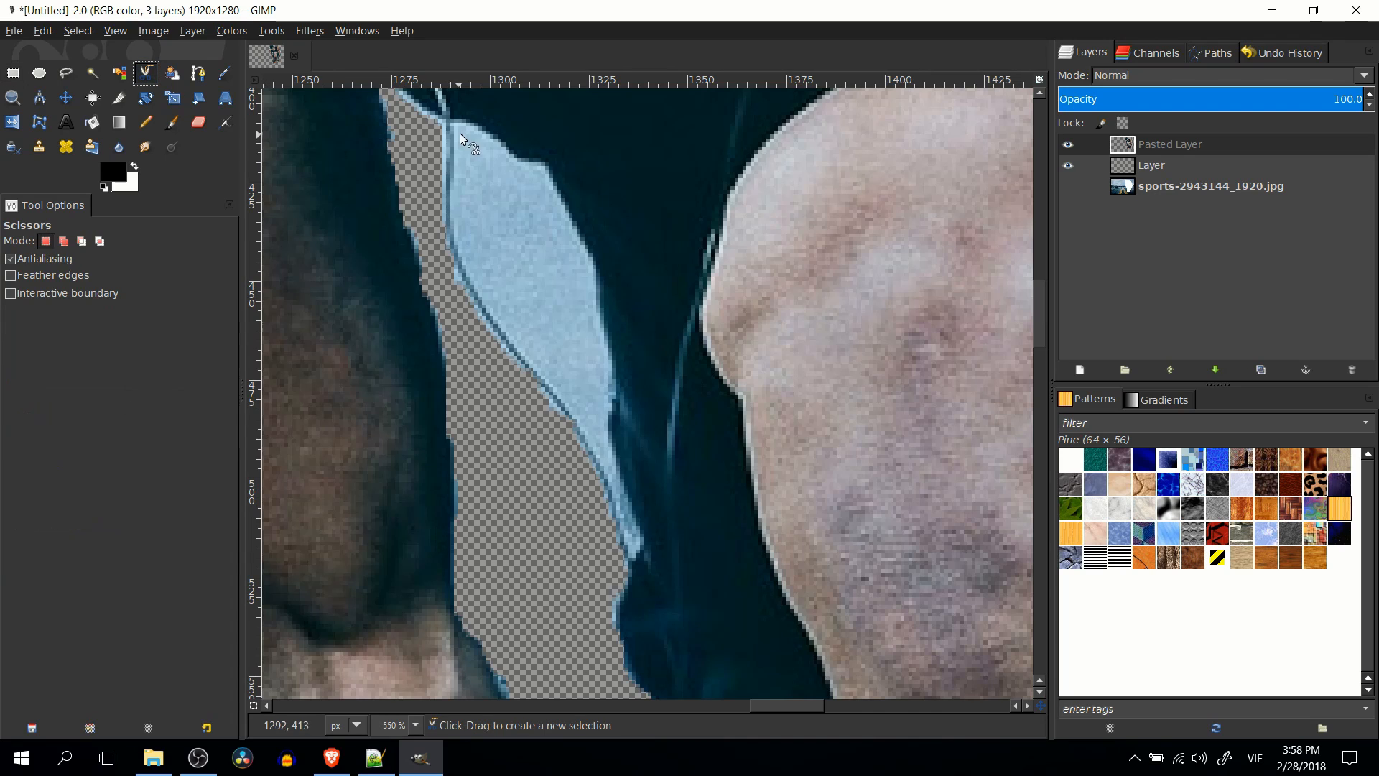
left_click(454, 122)
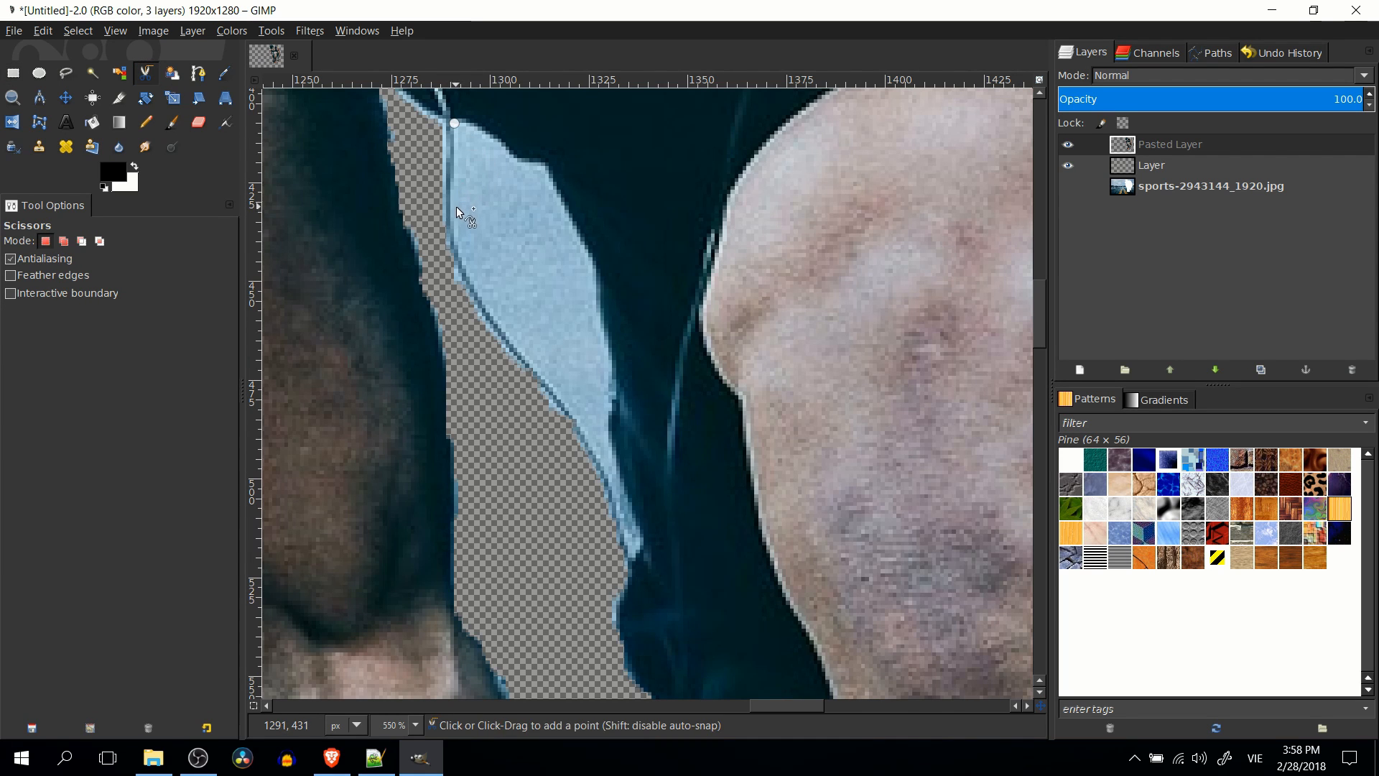
left_click(455, 210)
left_click(470, 266)
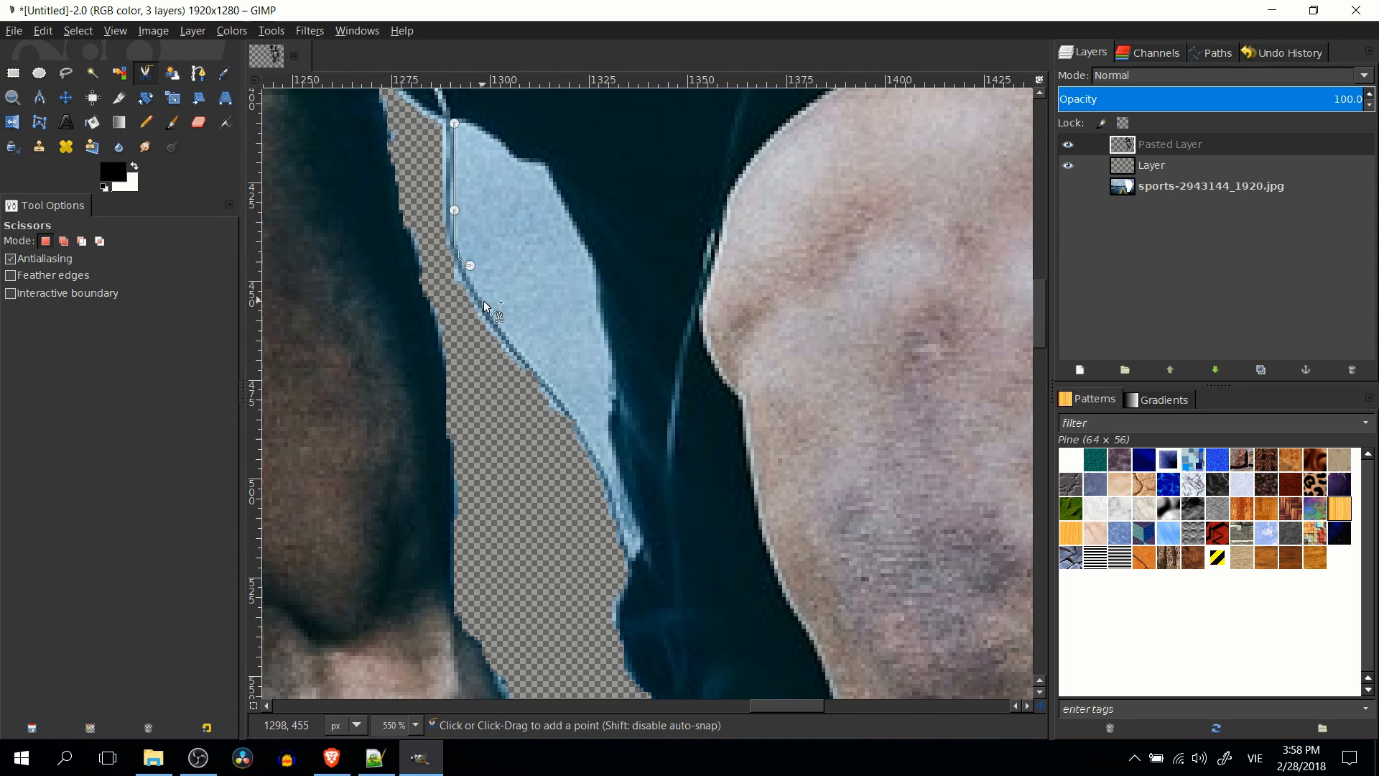
left_click(514, 332)
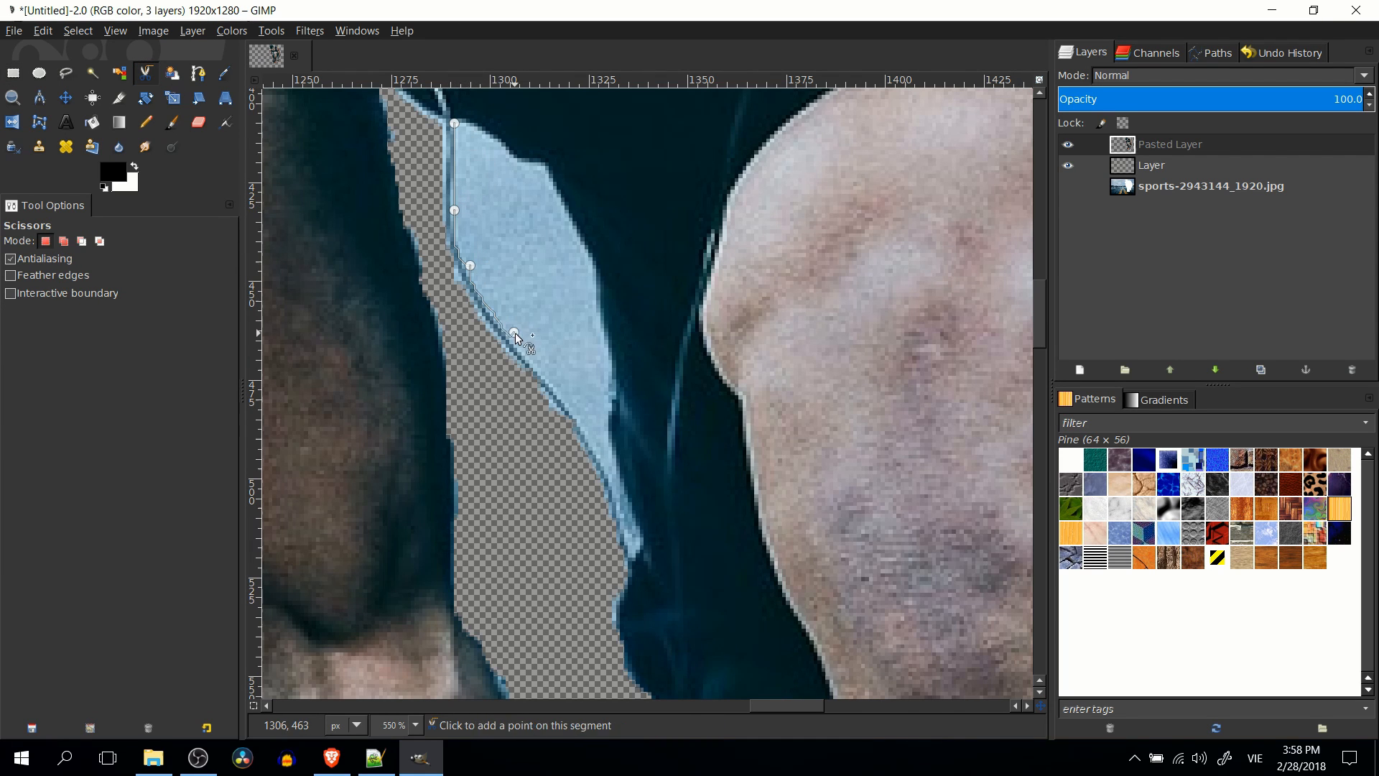
left_click(558, 379)
left_click(588, 430)
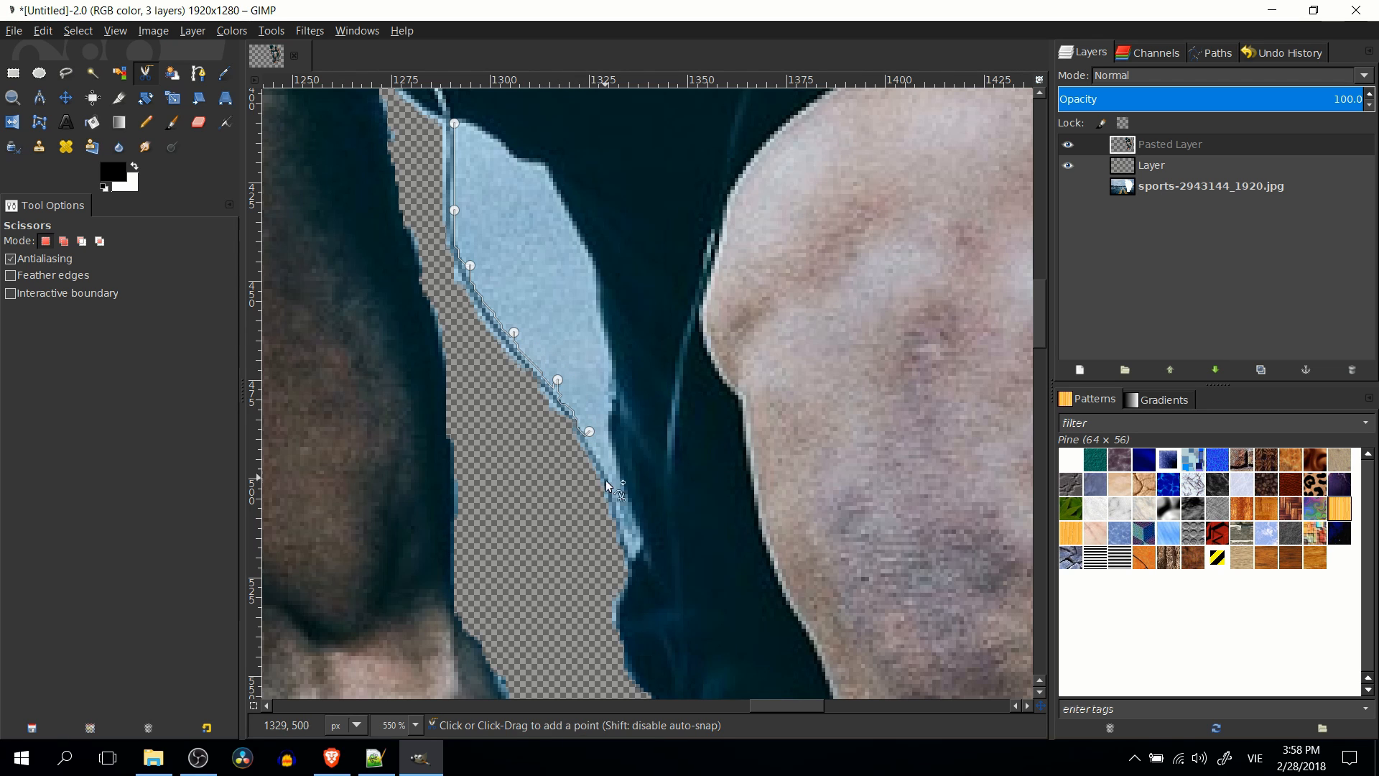
left_click(617, 497)
left_click(632, 550)
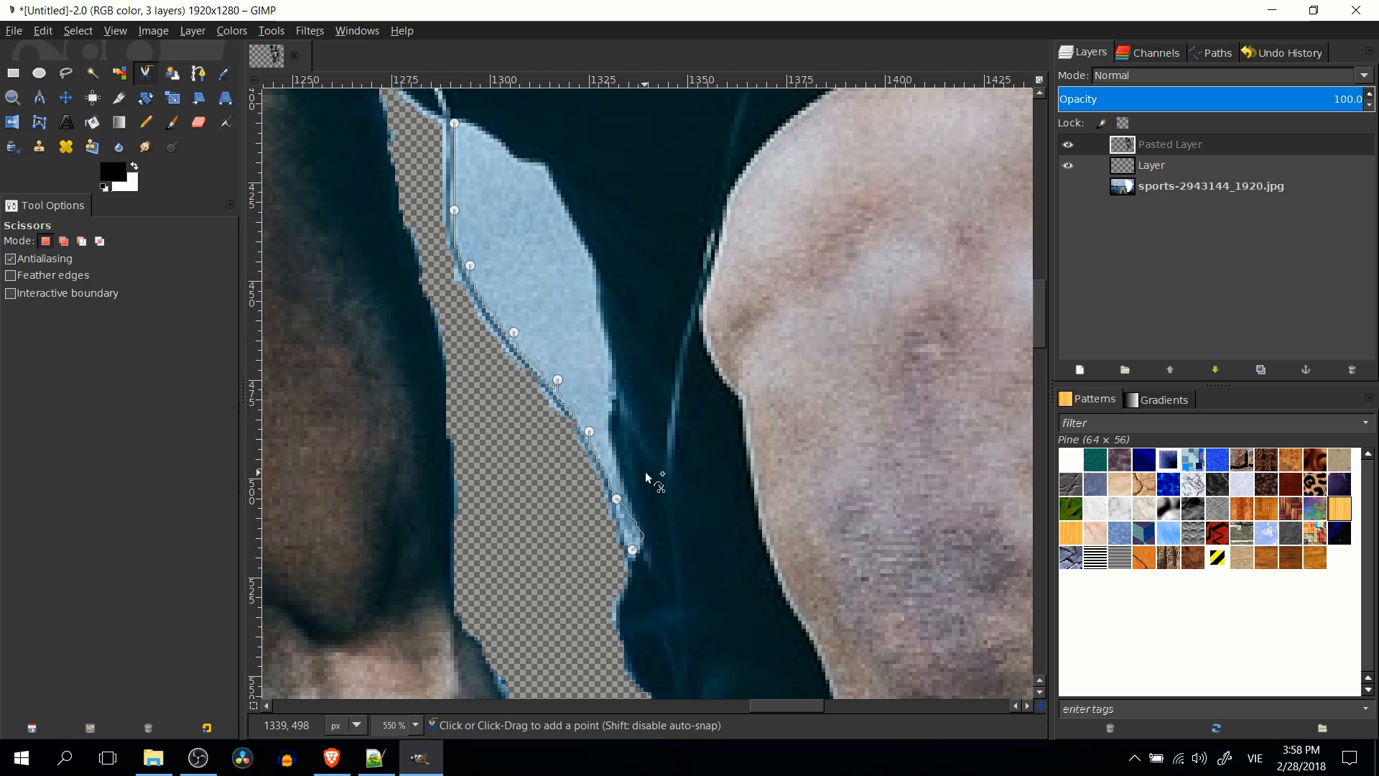
left_click(624, 535)
Trace the blue patch's outer edge with Scissors Select from its lower tip up along the clothing.
left_click(648, 541)
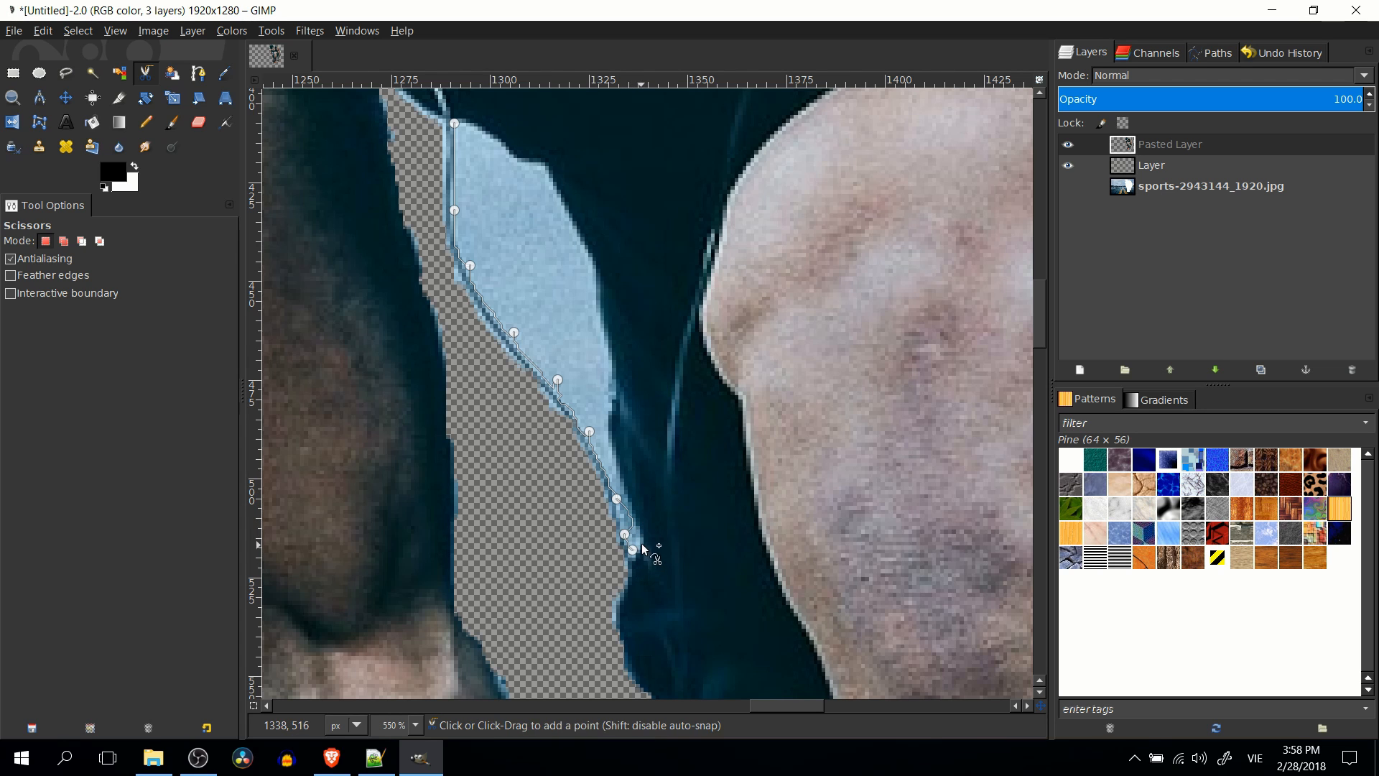
left_click(609, 439)
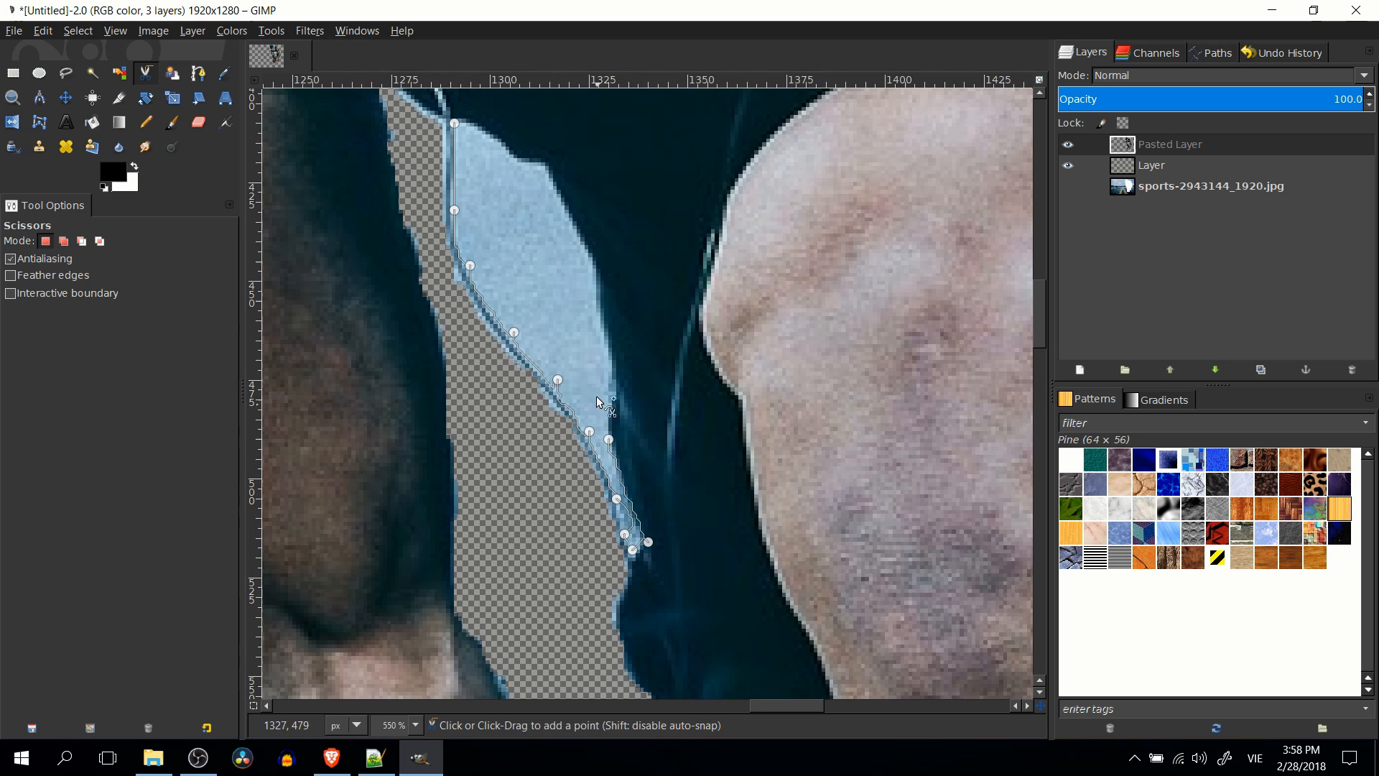
left_click(605, 329)
left_click(589, 253)
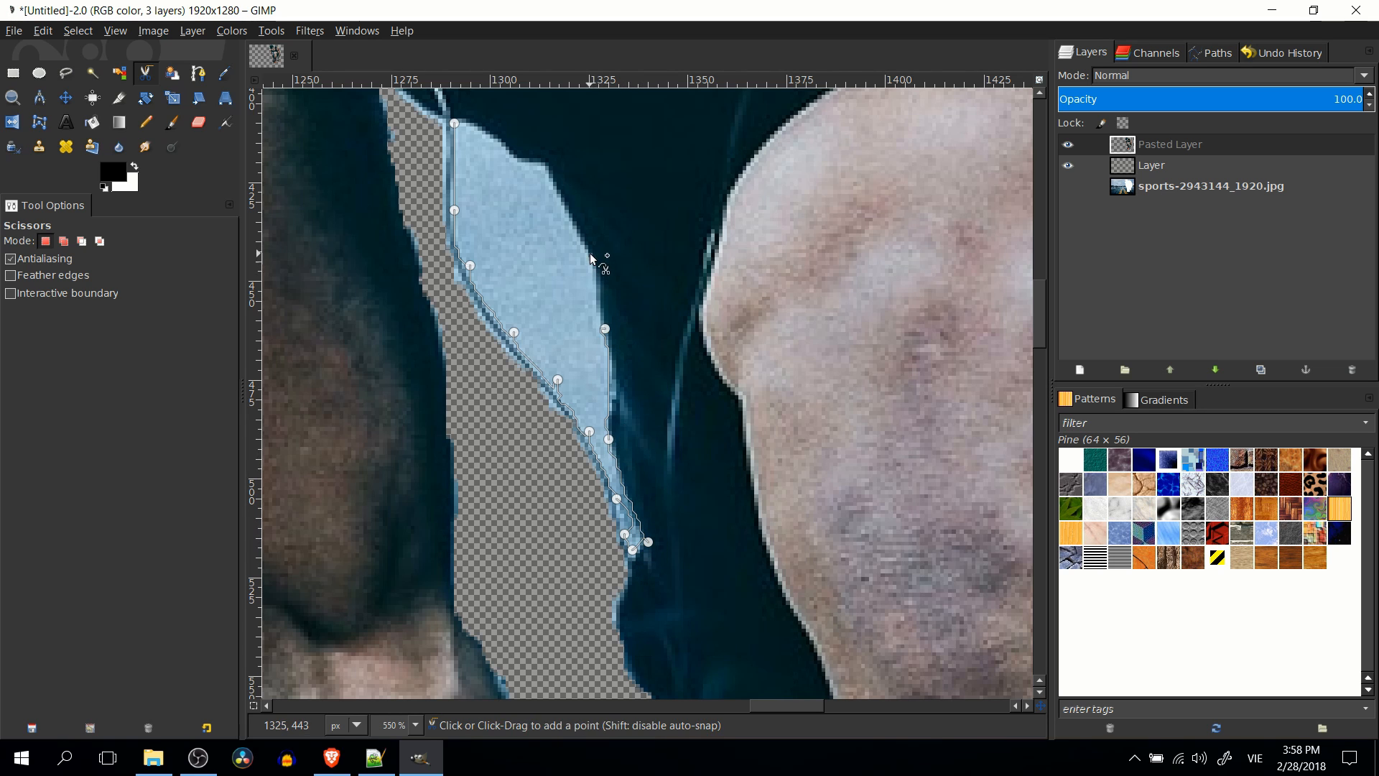
left_click(552, 176)
left_click(527, 163)
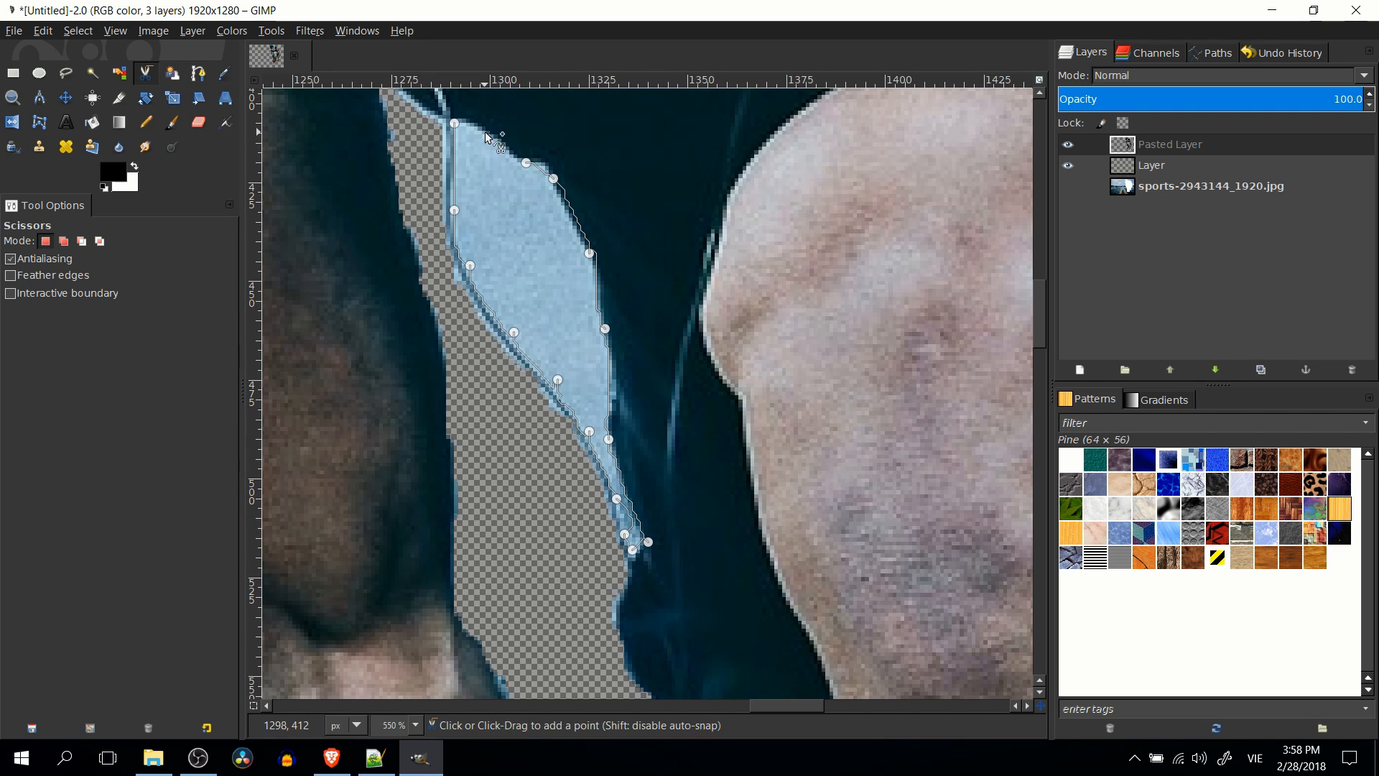
Close the outline at its starting point, convert it to a selection, delete the blue patch, and clear the selection.
left_click(486, 132)
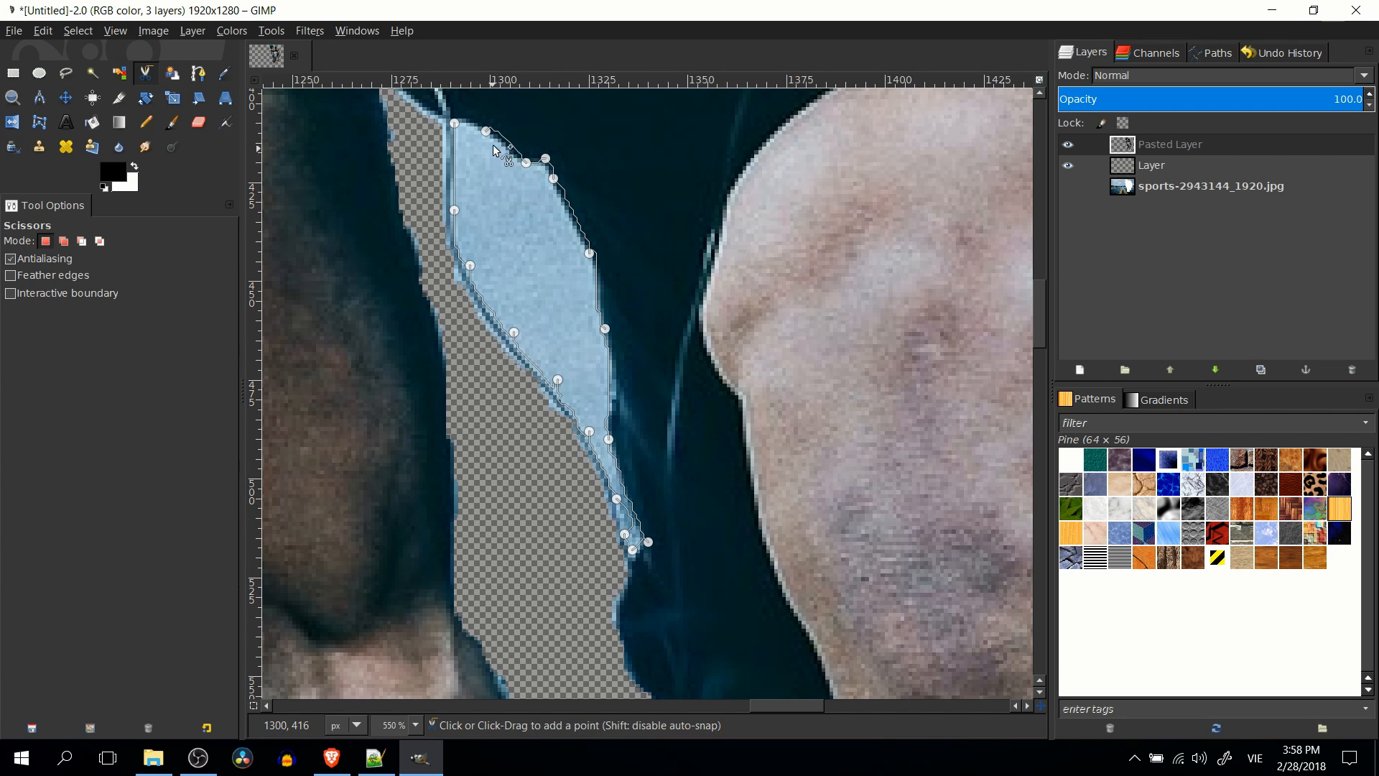
left_click(455, 125)
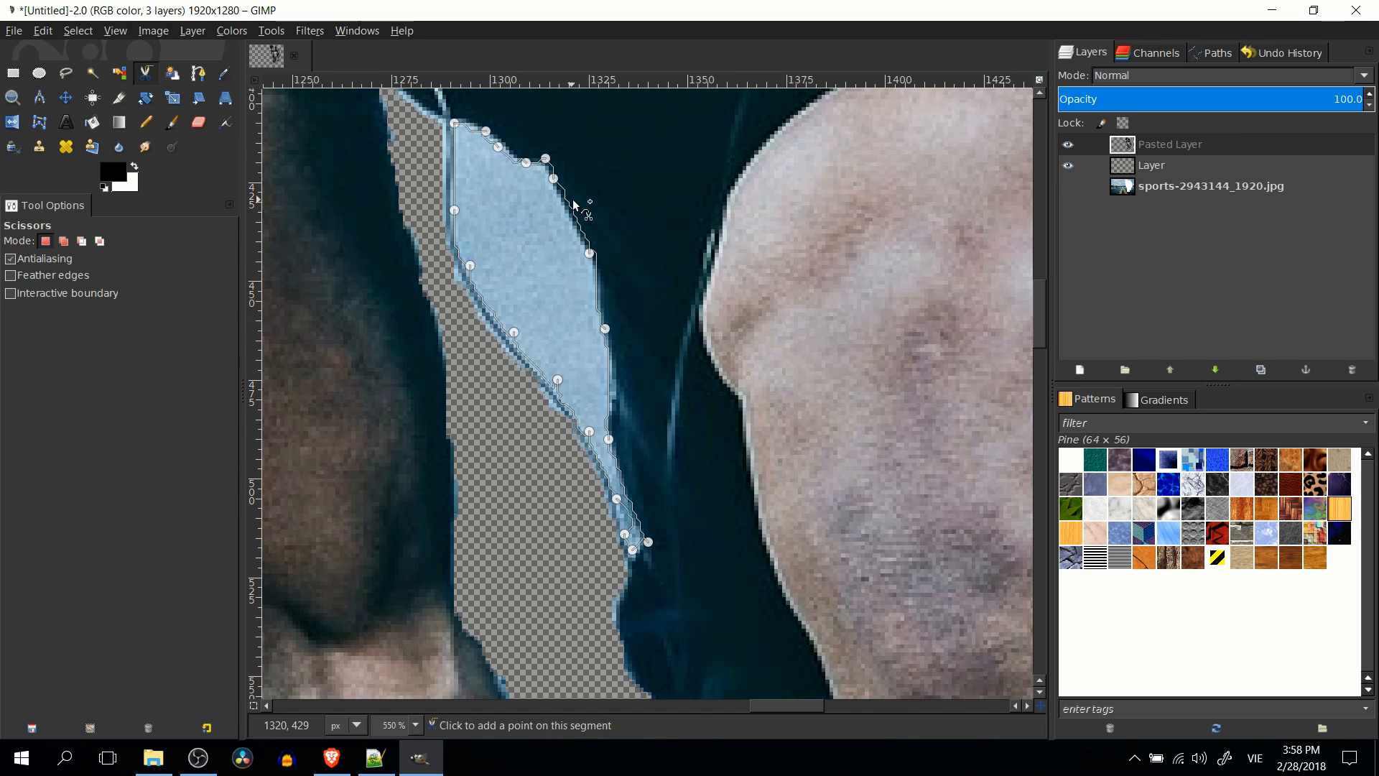
left_click(516, 207)
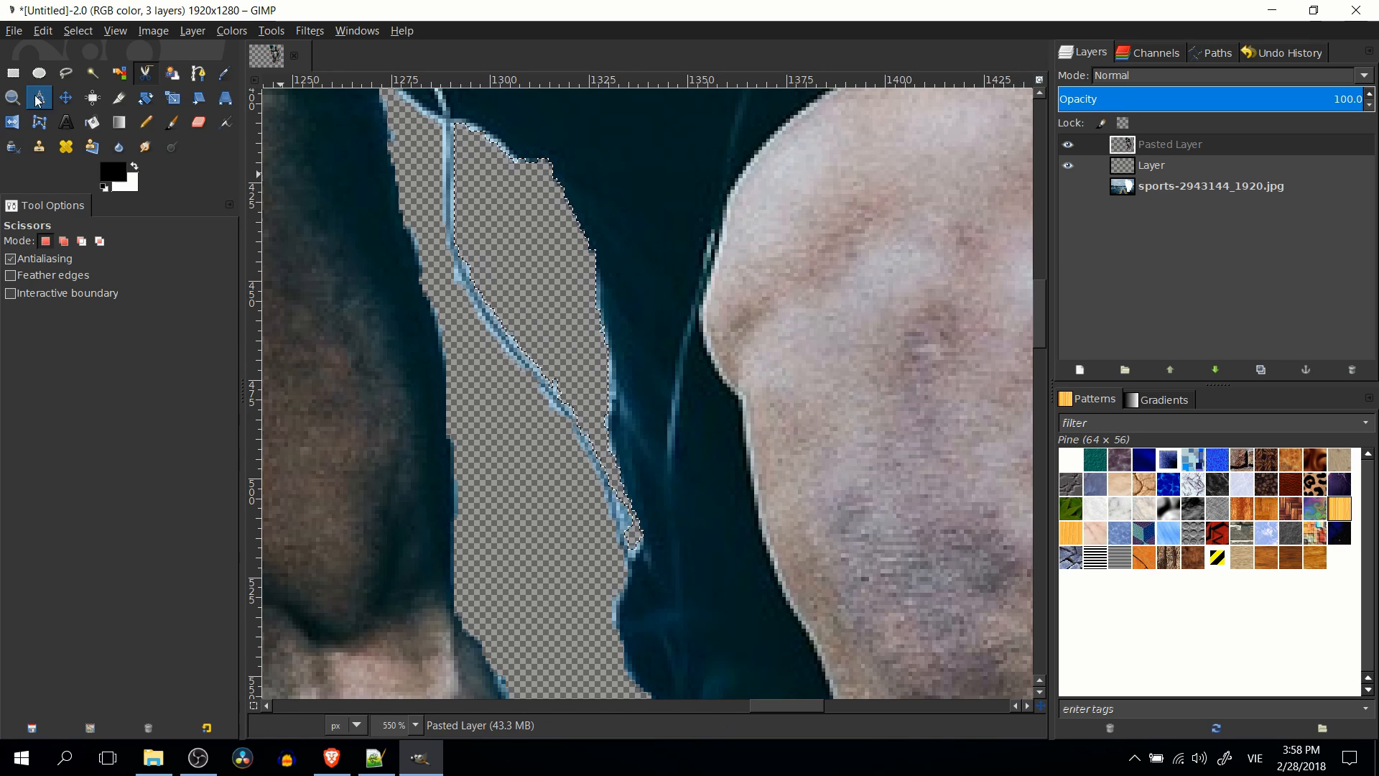
key("ctrl+shift+a")
Set up the Eraser with the 2. Hardness 100 brush, size 4, and the hard edge option.
left_click(198, 122)
left_click_drag(441, 137, 540, 195)
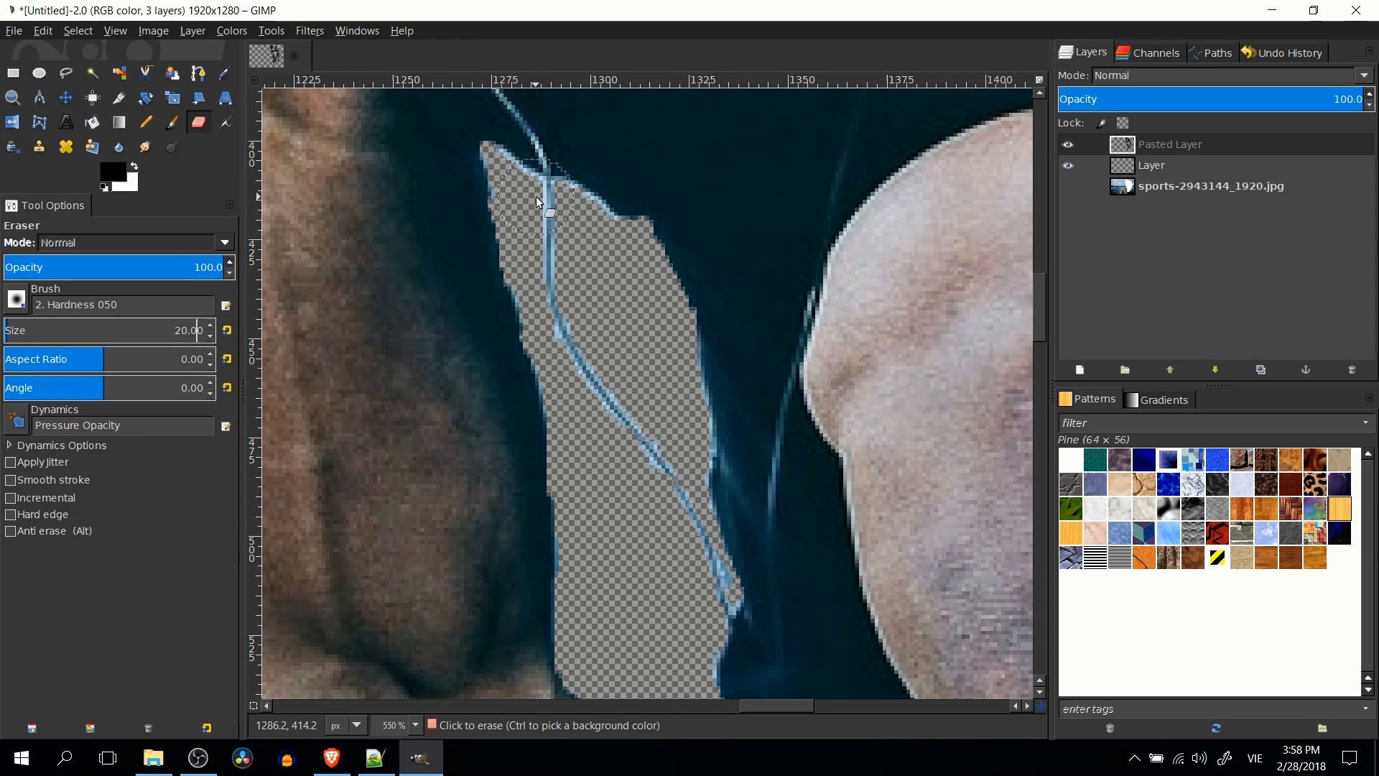
left_click(188, 331)
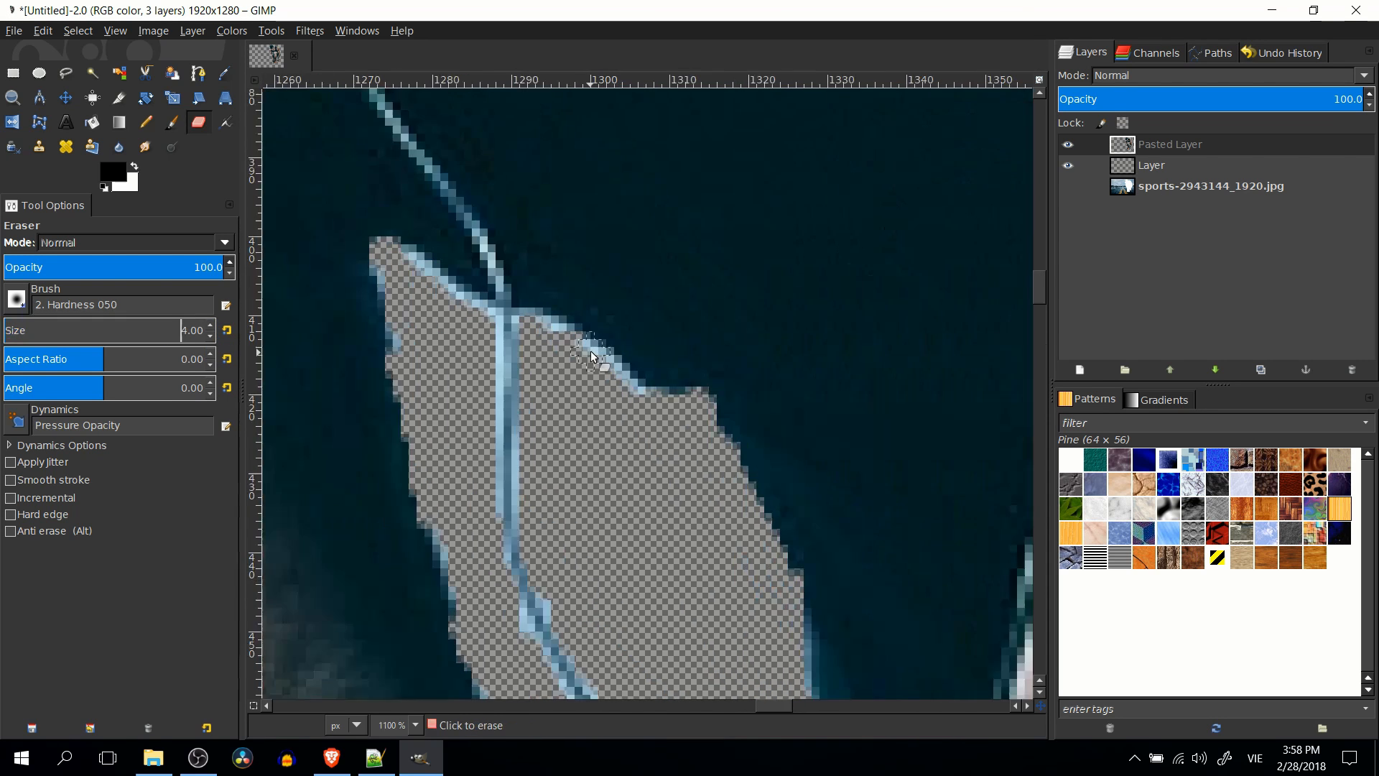
scroll(595, 365, "up", 1)
scroll(478, 325, "up", 3)
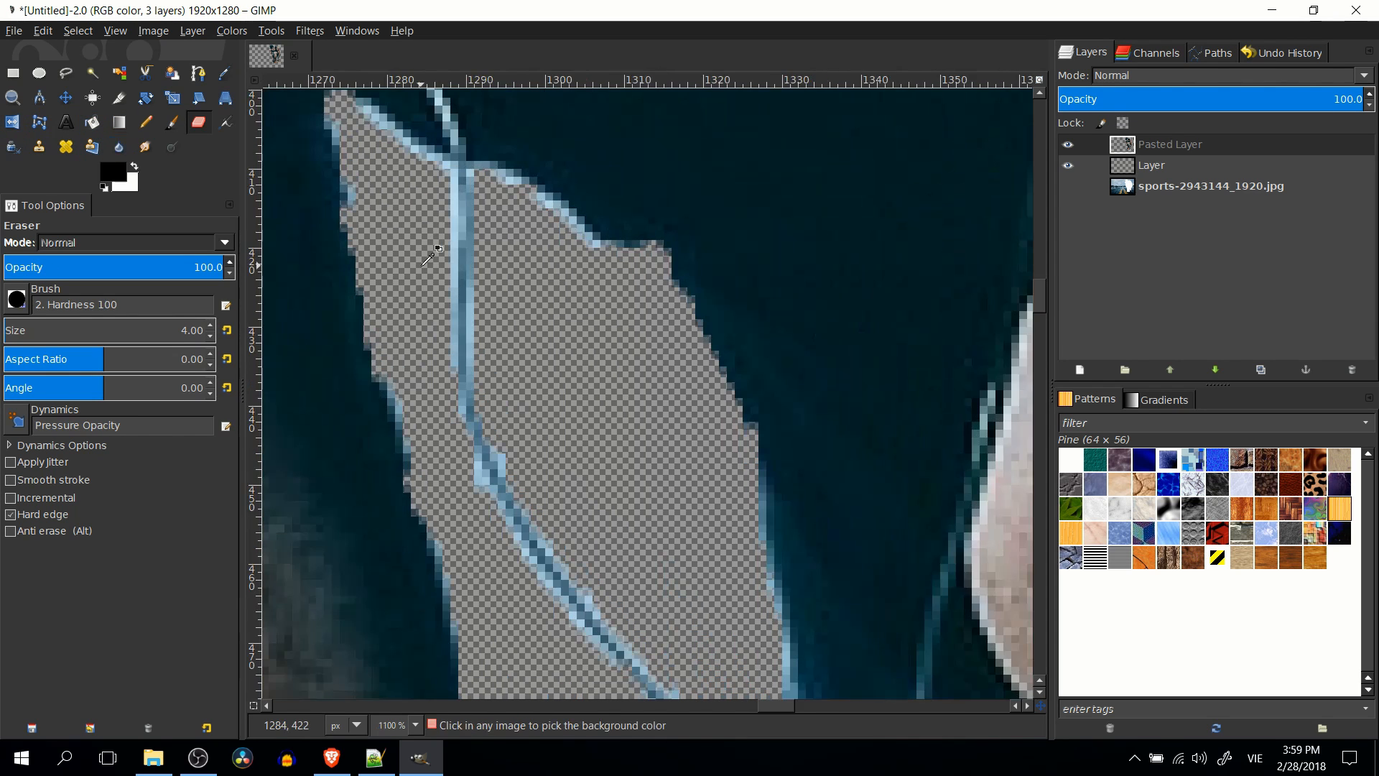
scroll(418, 278, "down", 2)
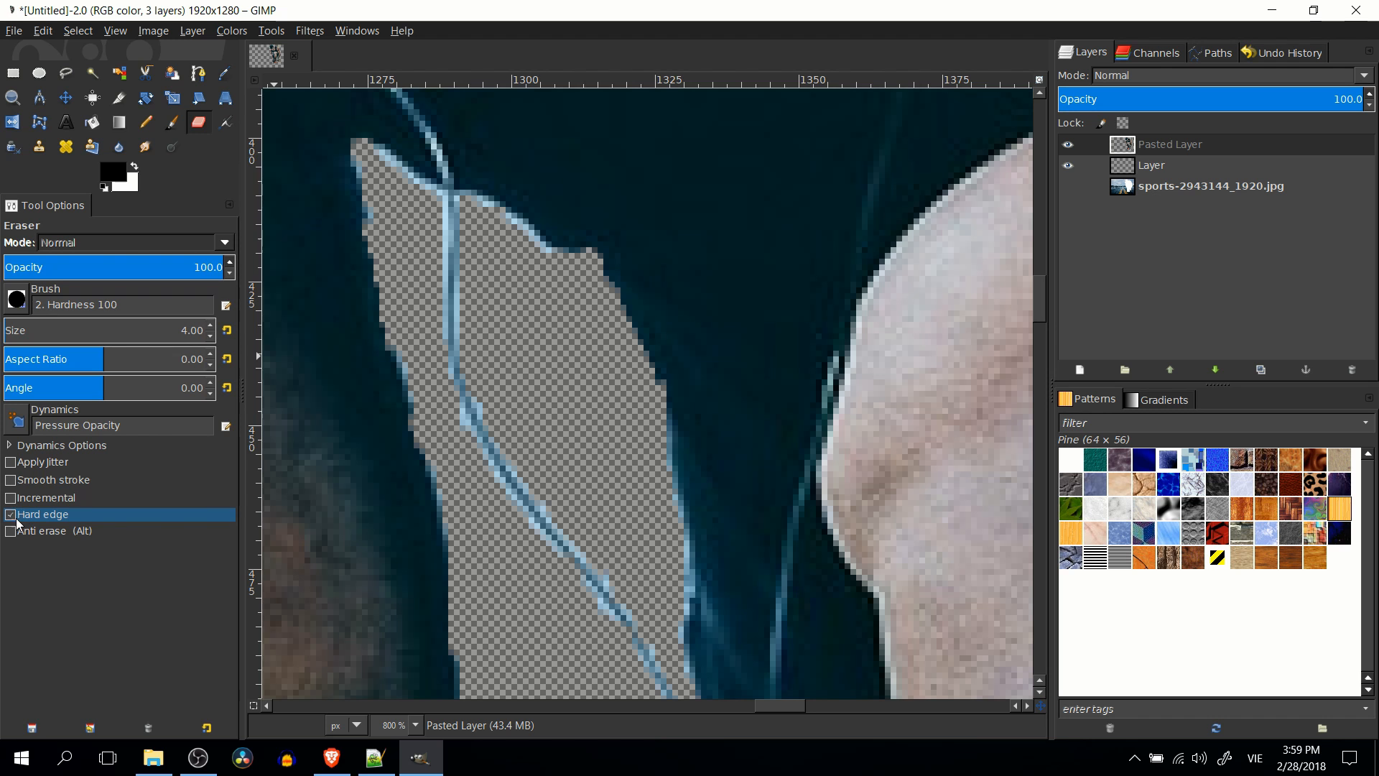
scroll(425, 405, "up", 1)
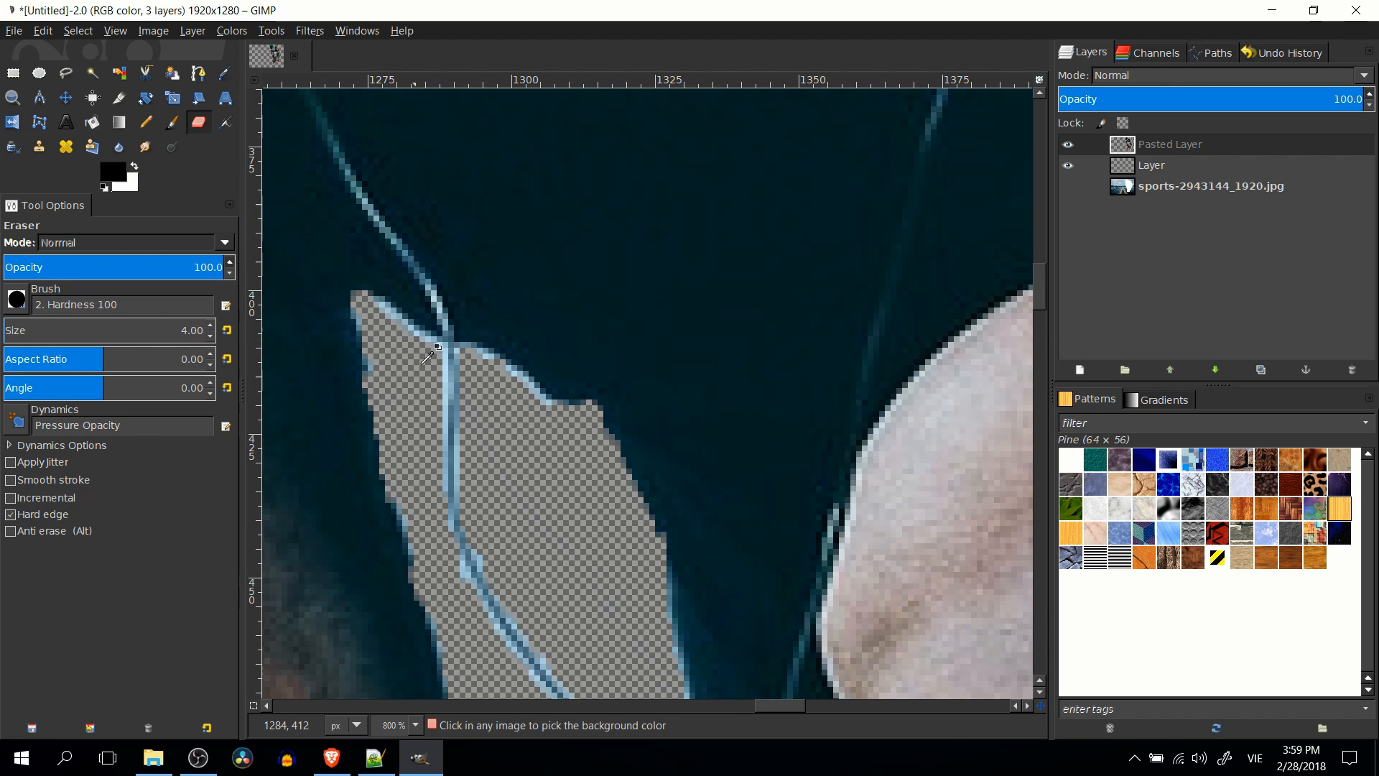
Erase the pale fringe on the arm side of the earphone cord's upper part.
left_click_drag(424, 400, 467, 348)
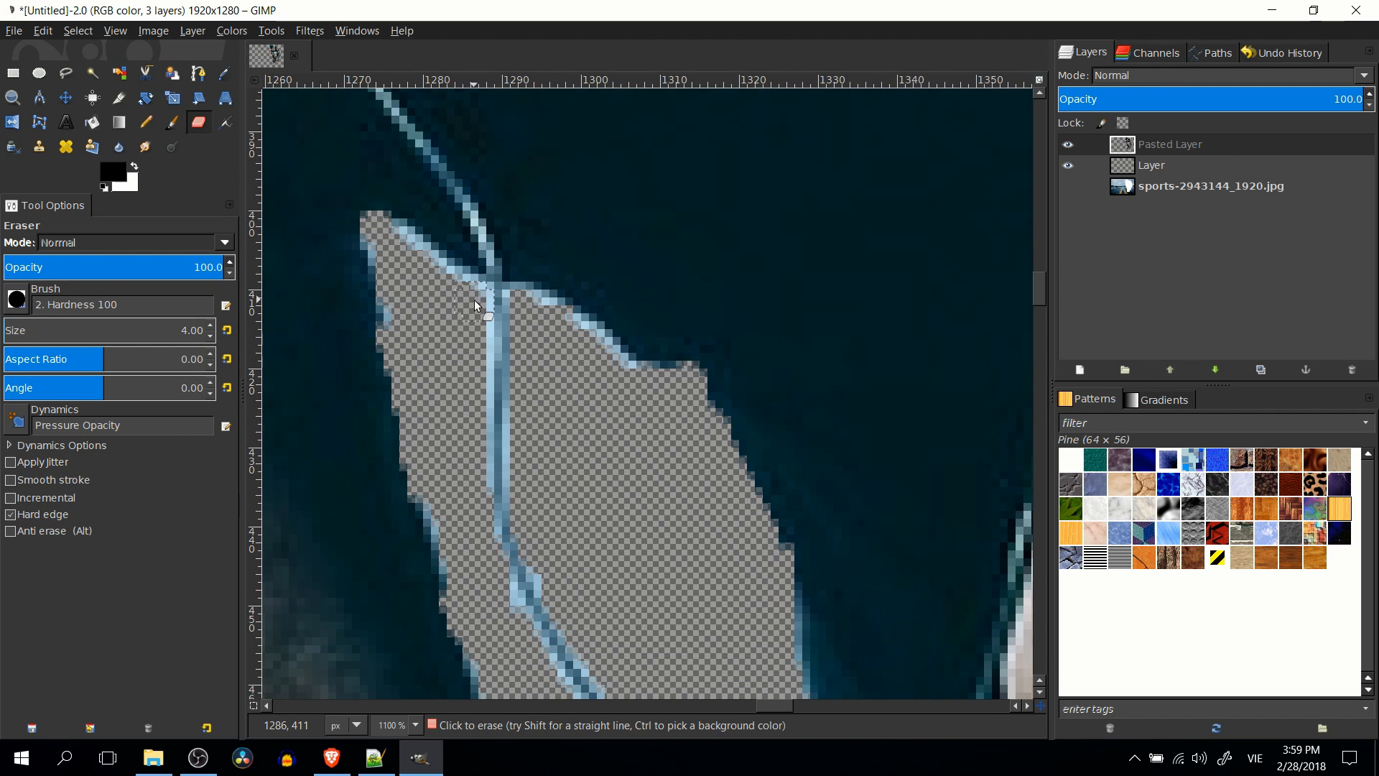
left_click_drag(474, 300, 468, 334)
scroll(507, 310, "down", 5)
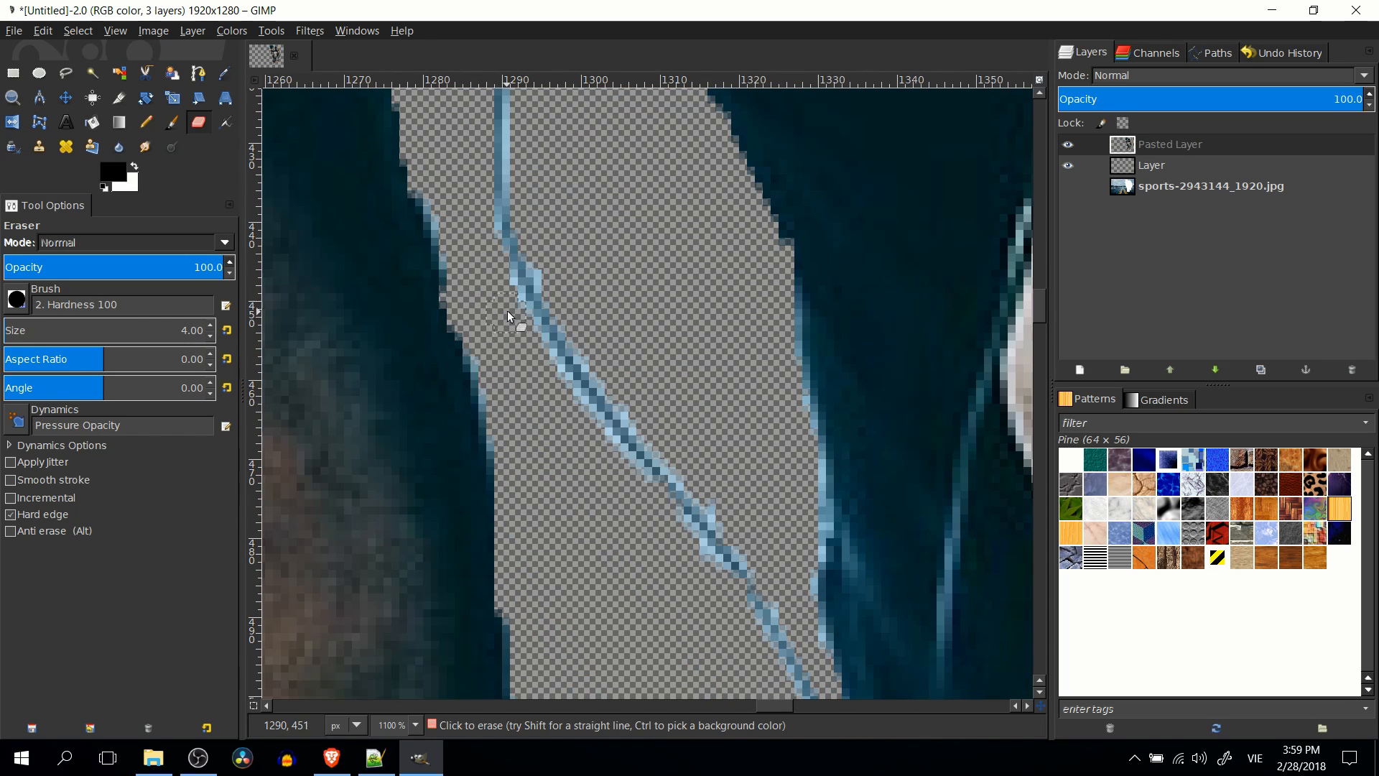
Set the eraser size to 1 and erase the leftover light pixels around the earphone cord down to its lower tip.
scroll(665, 431, "right", 3)
scroll(503, 373, "down", 4)
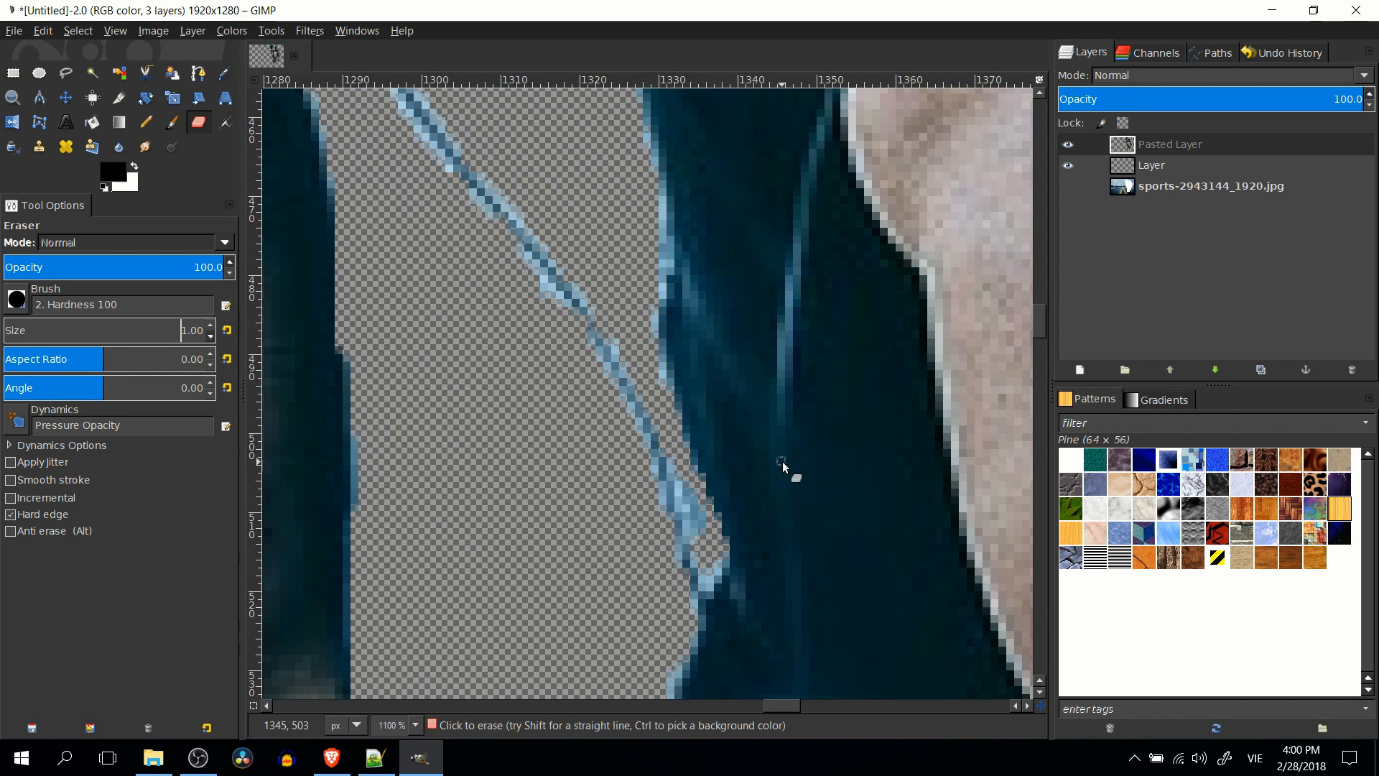
left_click_drag(701, 483, 709, 575)
scroll(708, 574, "down", 2)
scroll(581, 402, "up", 3)
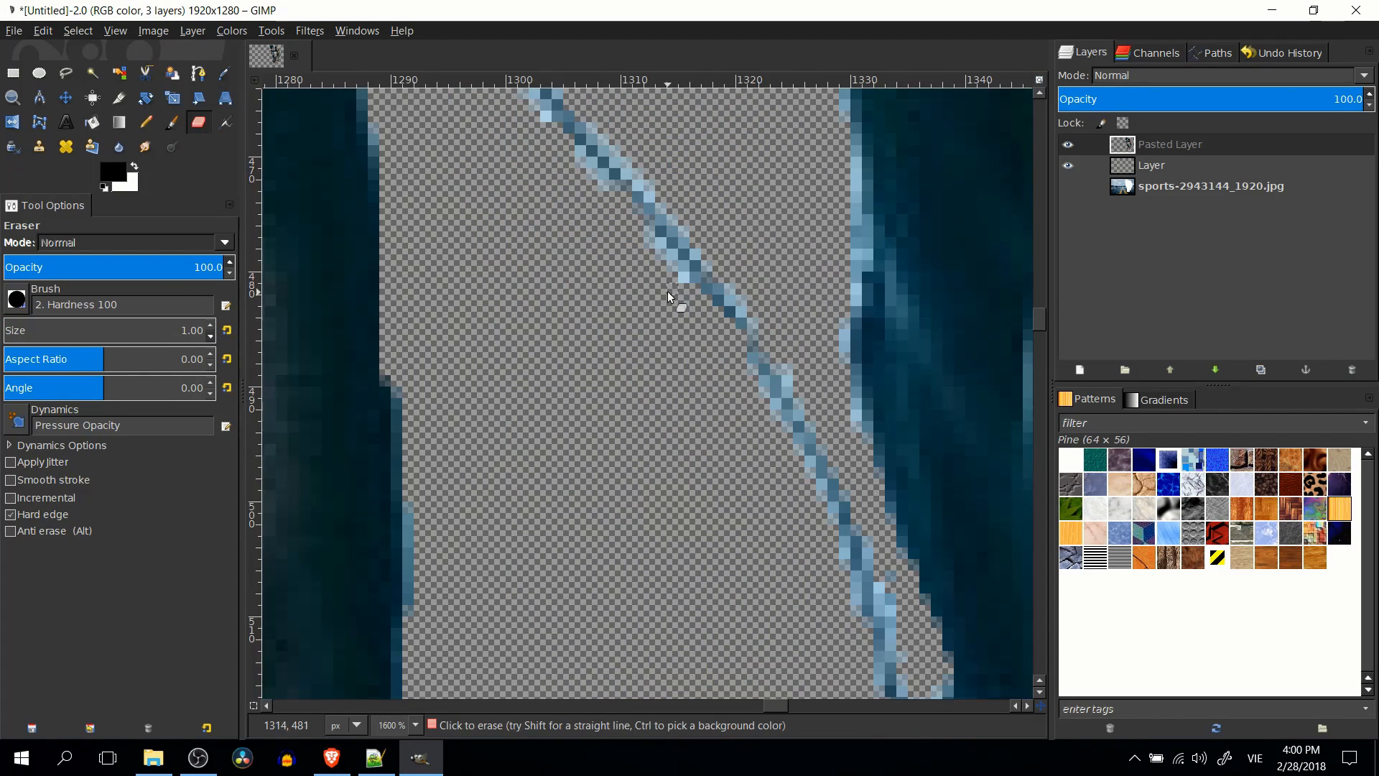
scroll(535, 229, "up", 3)
scroll(583, 336, "down", 3)
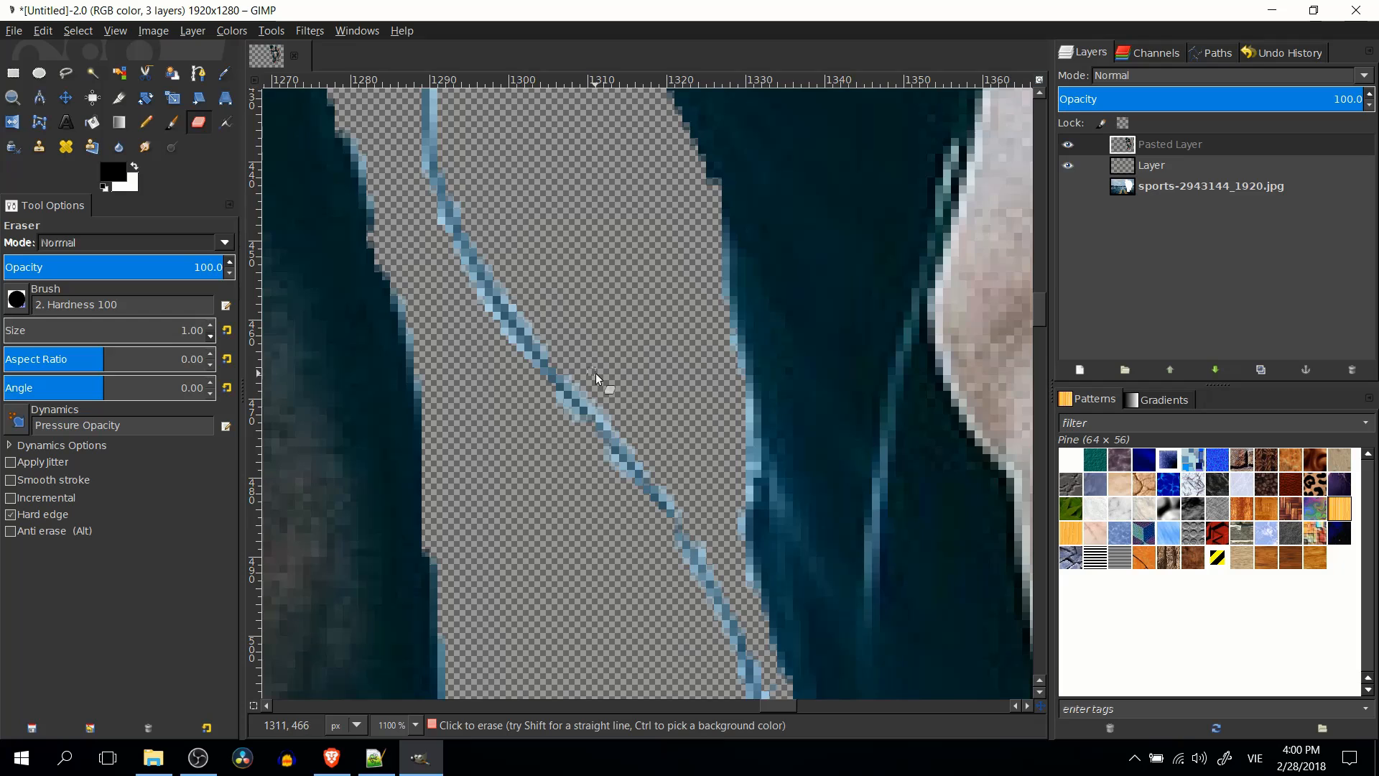
scroll(632, 388, "down", 1)
scroll(618, 351, "up", 4)
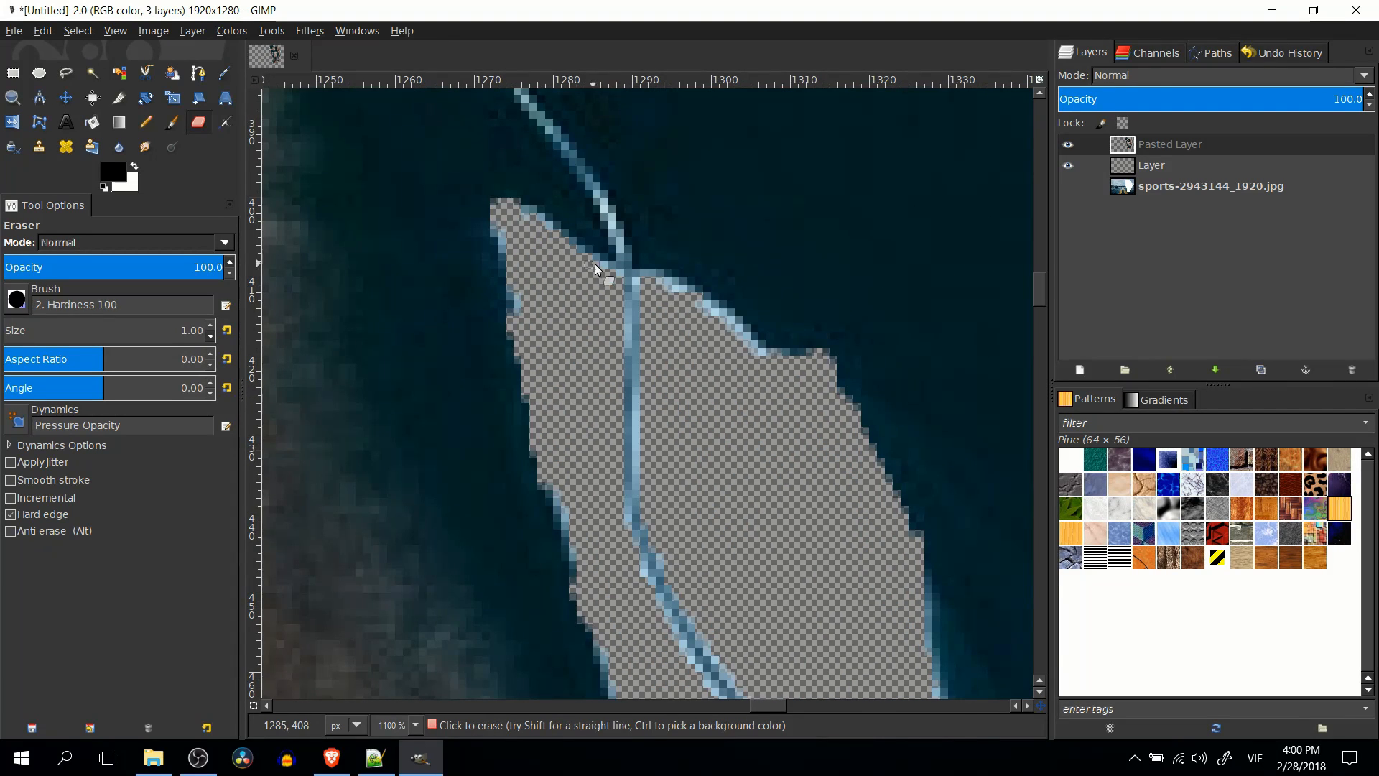
Outline the blue background between the lower leg and the forearm with Scissors Select and convert it to a selection.
scroll(751, 346, "down", 5)
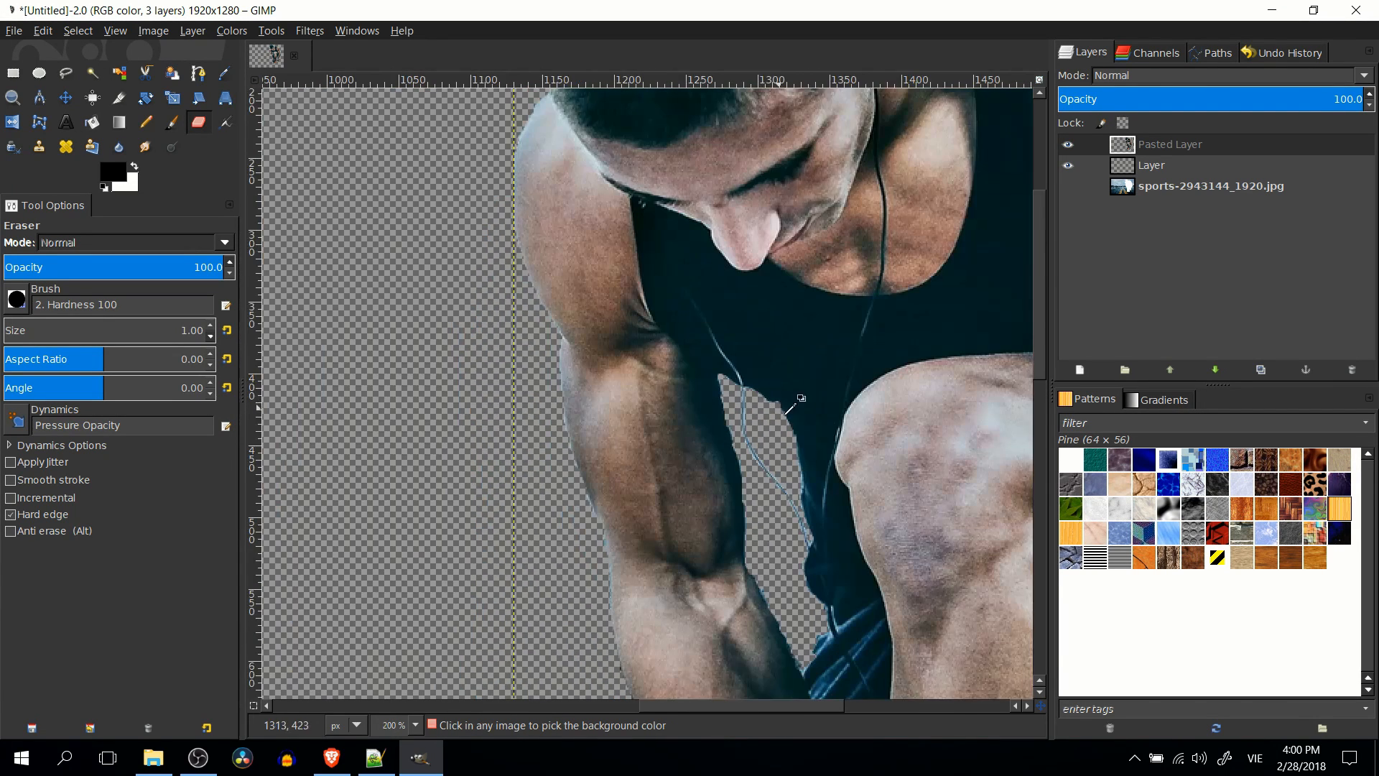
scroll(707, 384, "up", 1)
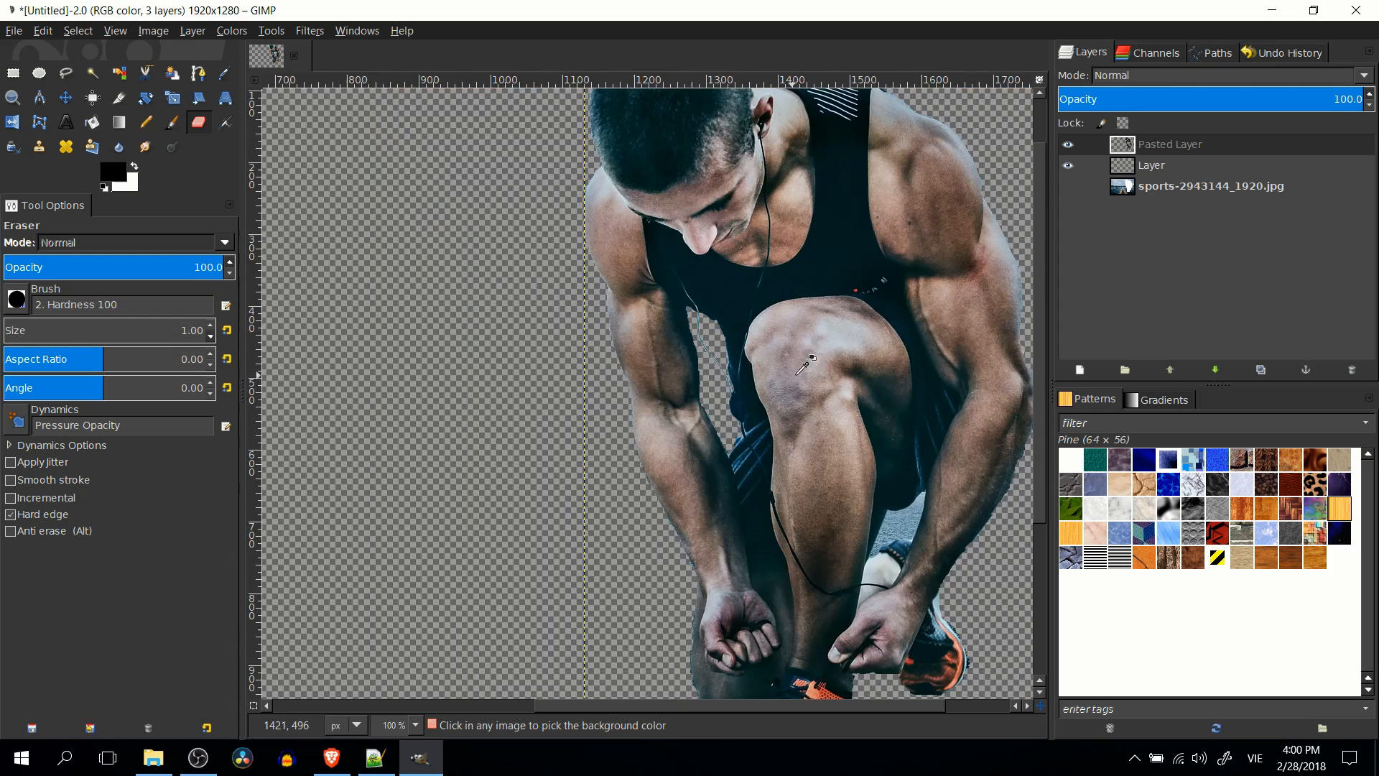
scroll(802, 365, "down", 1)
left_click_drag(838, 392, 642, 251)
scroll(698, 433, "up", 4)
left_click_drag(727, 253, 679, 335)
left_click(145, 72)
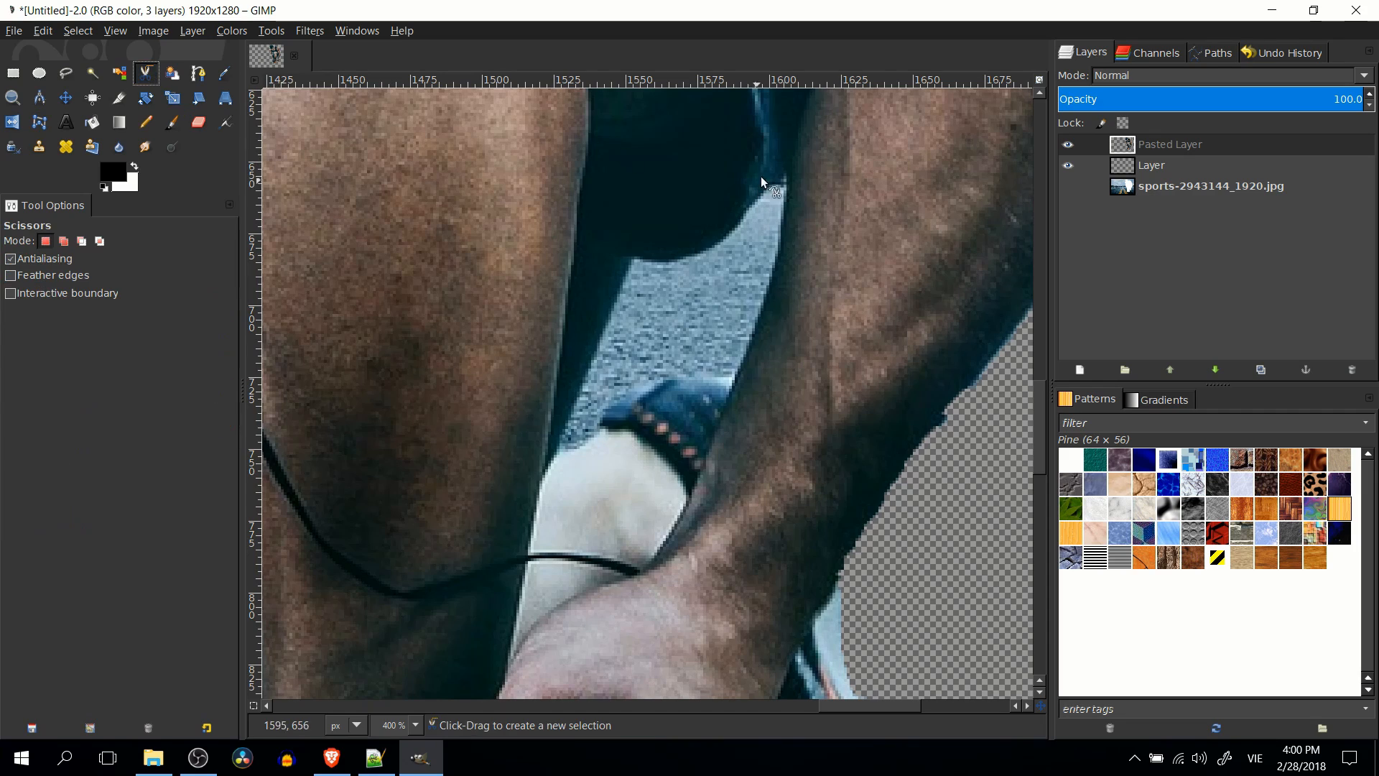
left_click(784, 187)
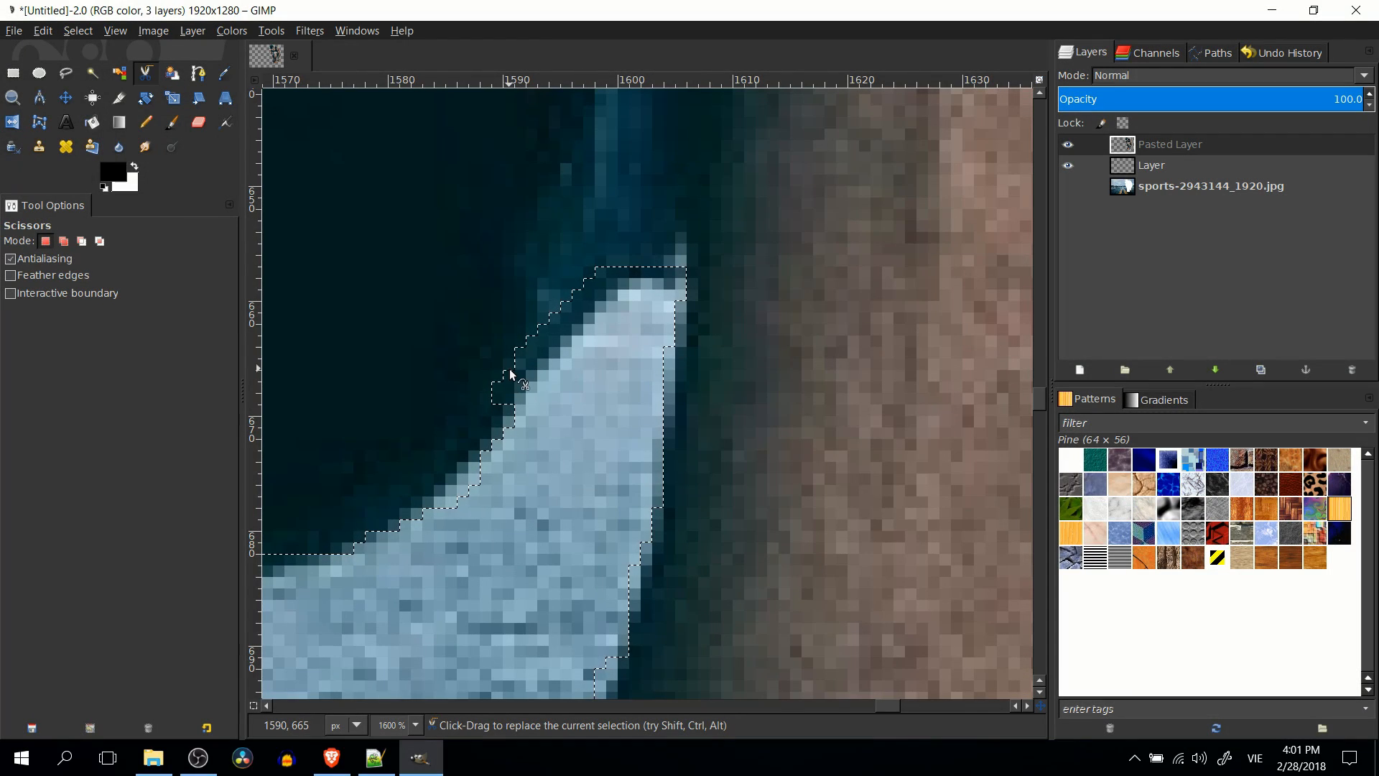
Subtract the parts overlapping the dark clothing and the leg edge from the selection, using Rectangle Select without antialiasing.
left_click(11, 75)
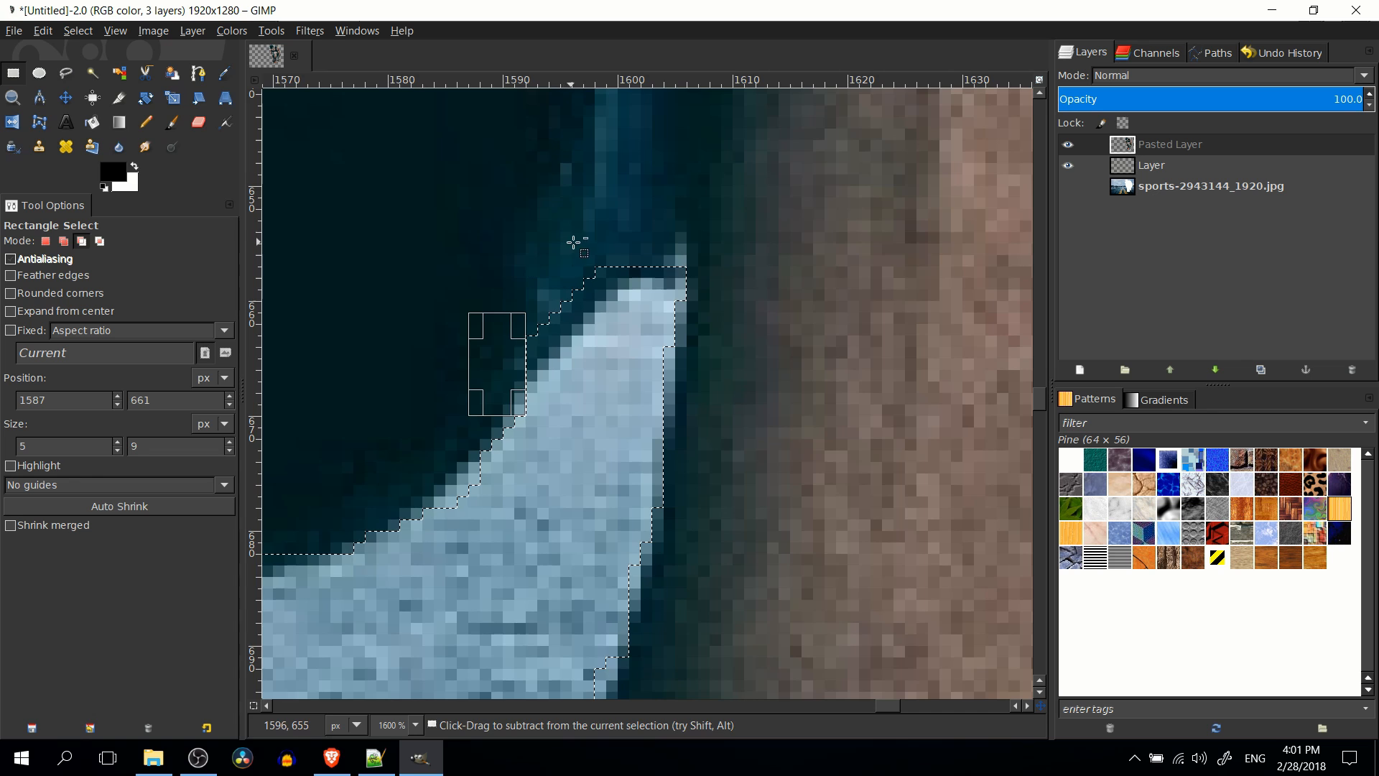
left_click_drag(575, 242, 691, 280)
left_click_drag(471, 258, 551, 369)
left_click_drag(552, 249, 578, 314)
left_click_drag(583, 244, 680, 179)
scroll(590, 308, "down", 3)
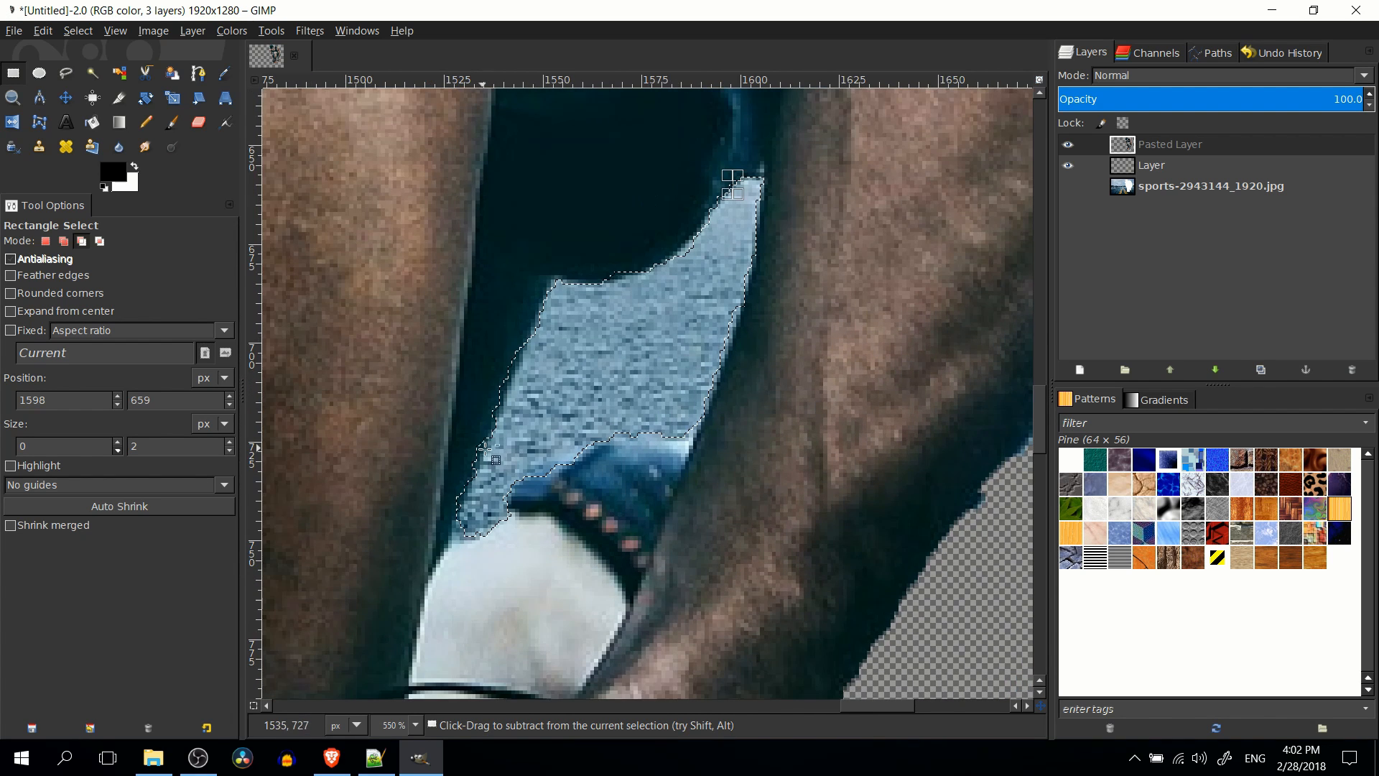
scroll(485, 450, "up", 2)
mouse_move(541, 246)
left_mouse_down()
mouse_move(557, 294)
mouse_move(531, 328)
mouse_move(537, 307)
left_mouse_up()
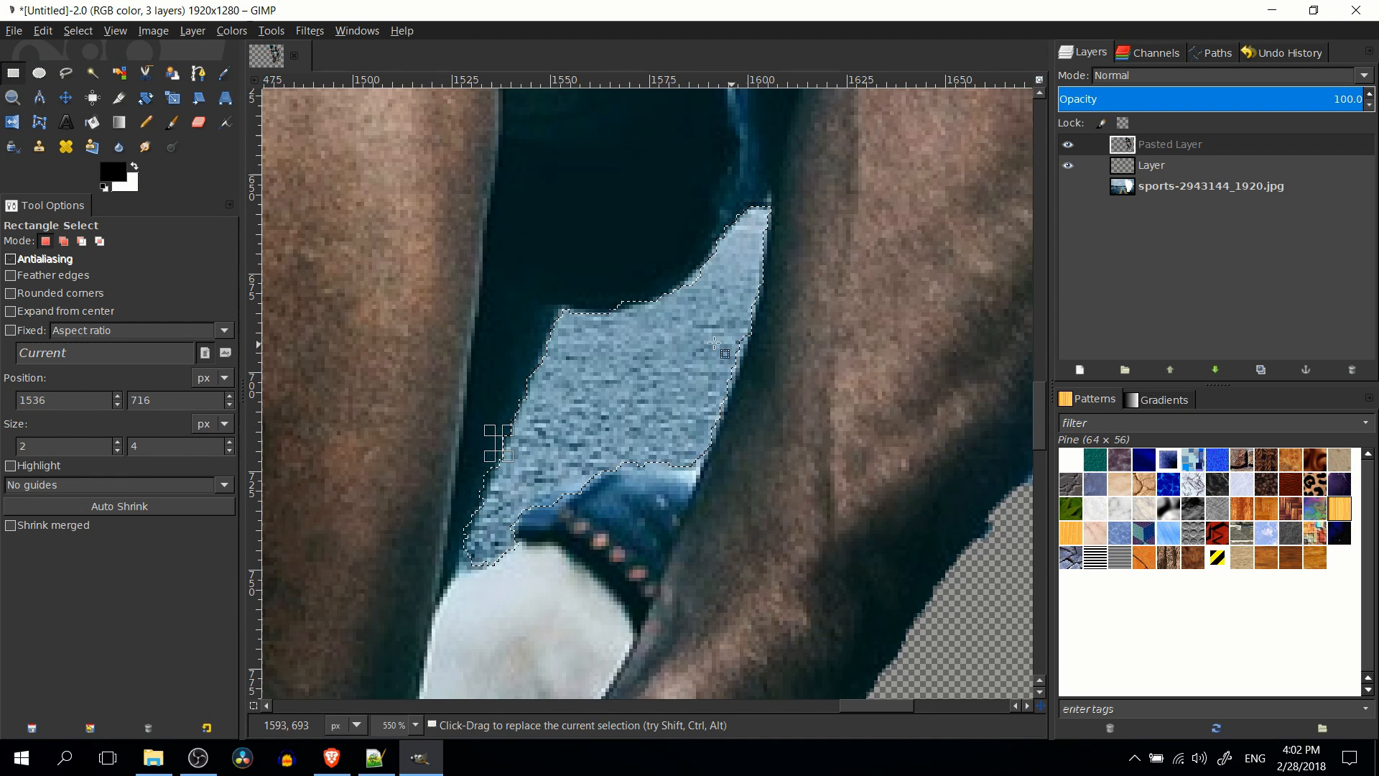
Delete the selected background between the leg and forearm from the Pasted Layer and clear the selection.
key("Delete")
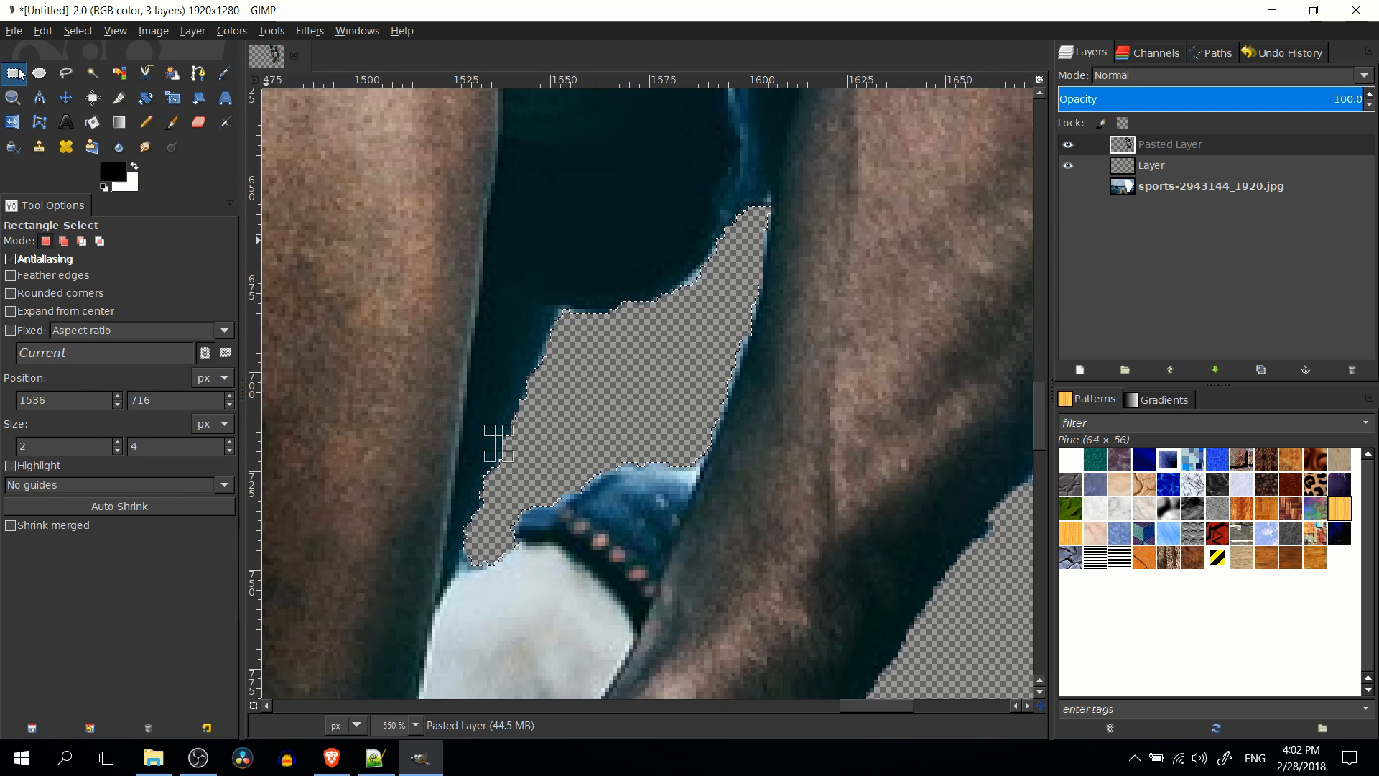
left_click(600, 270)
scroll(600, 270, "down", 6, "ctrl")
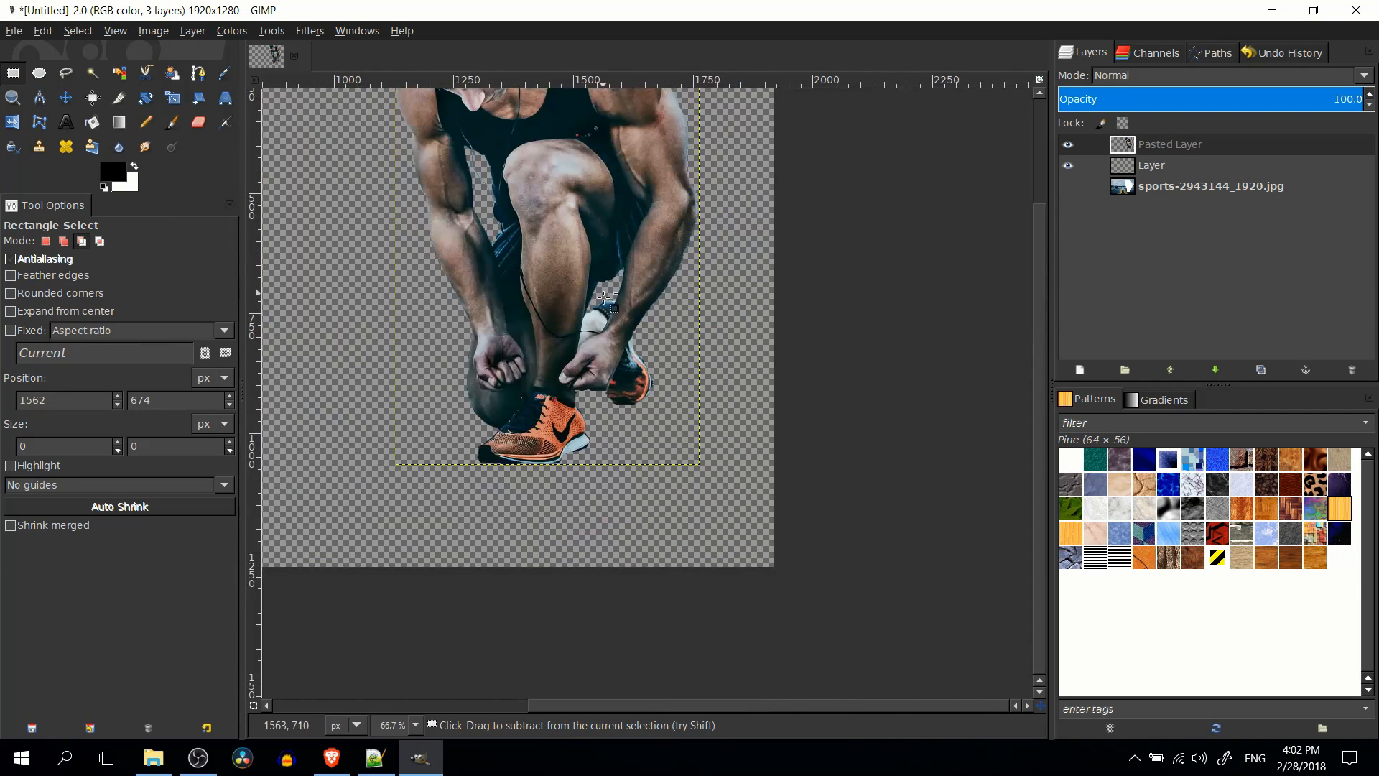
scroll(556, 293, "down", 1, "ctrl")
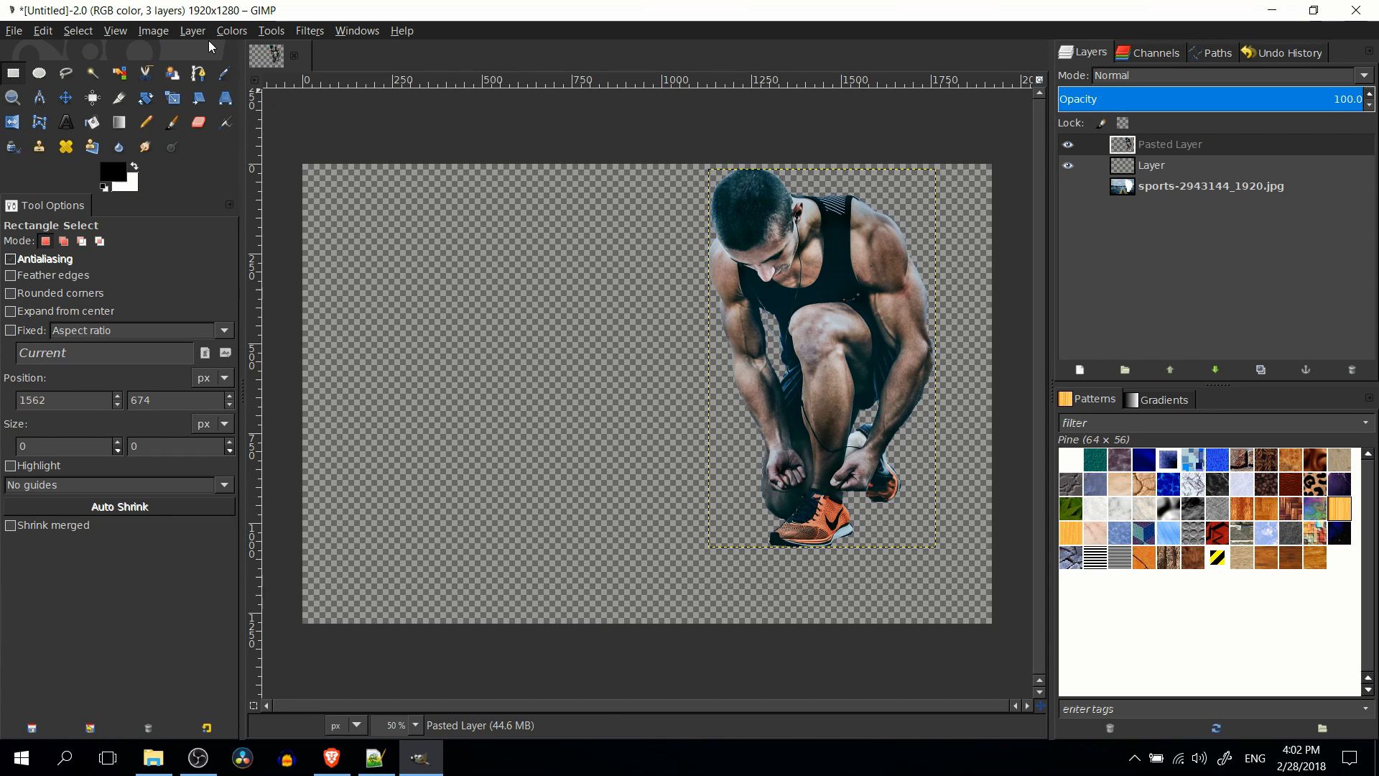
Add a vertical guide by percent at 50% of the image.
left_click(153, 34)
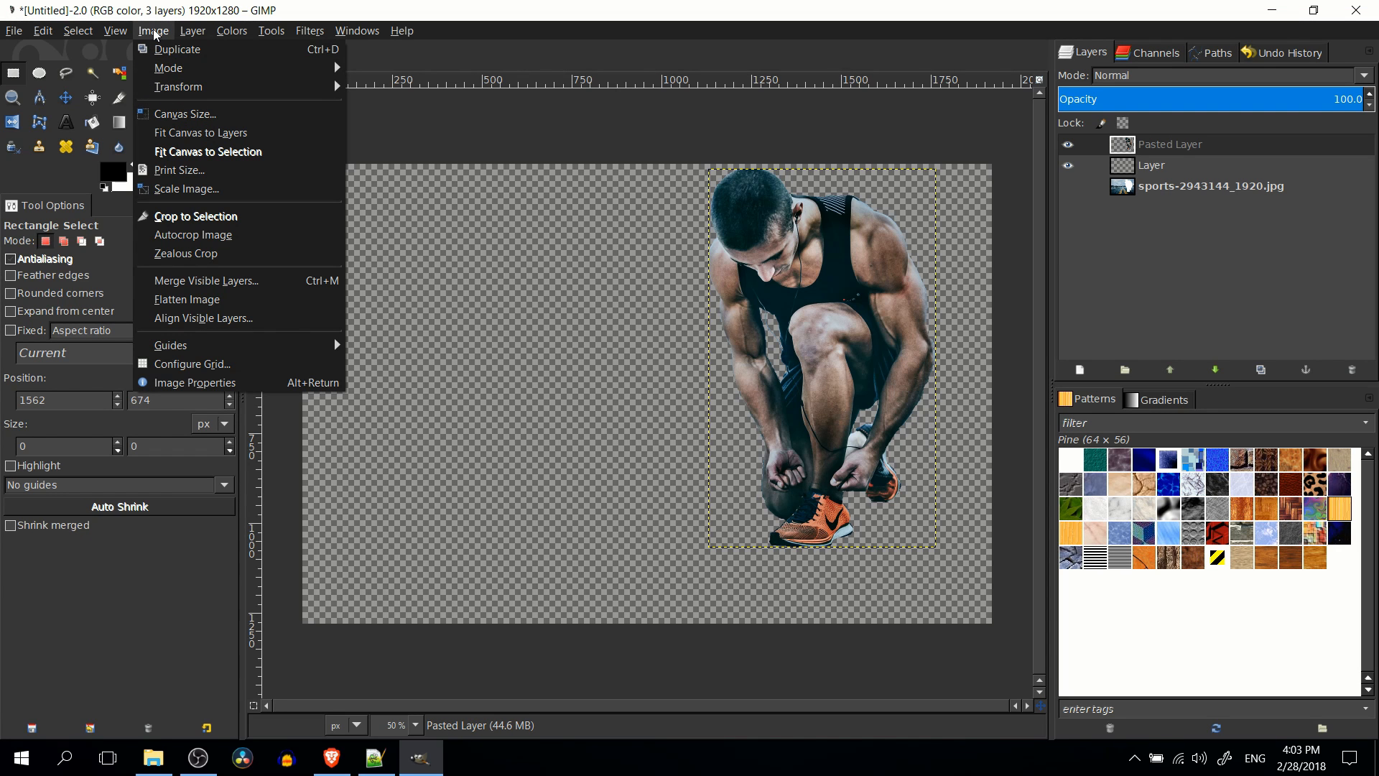
mouse_move(334, 336)
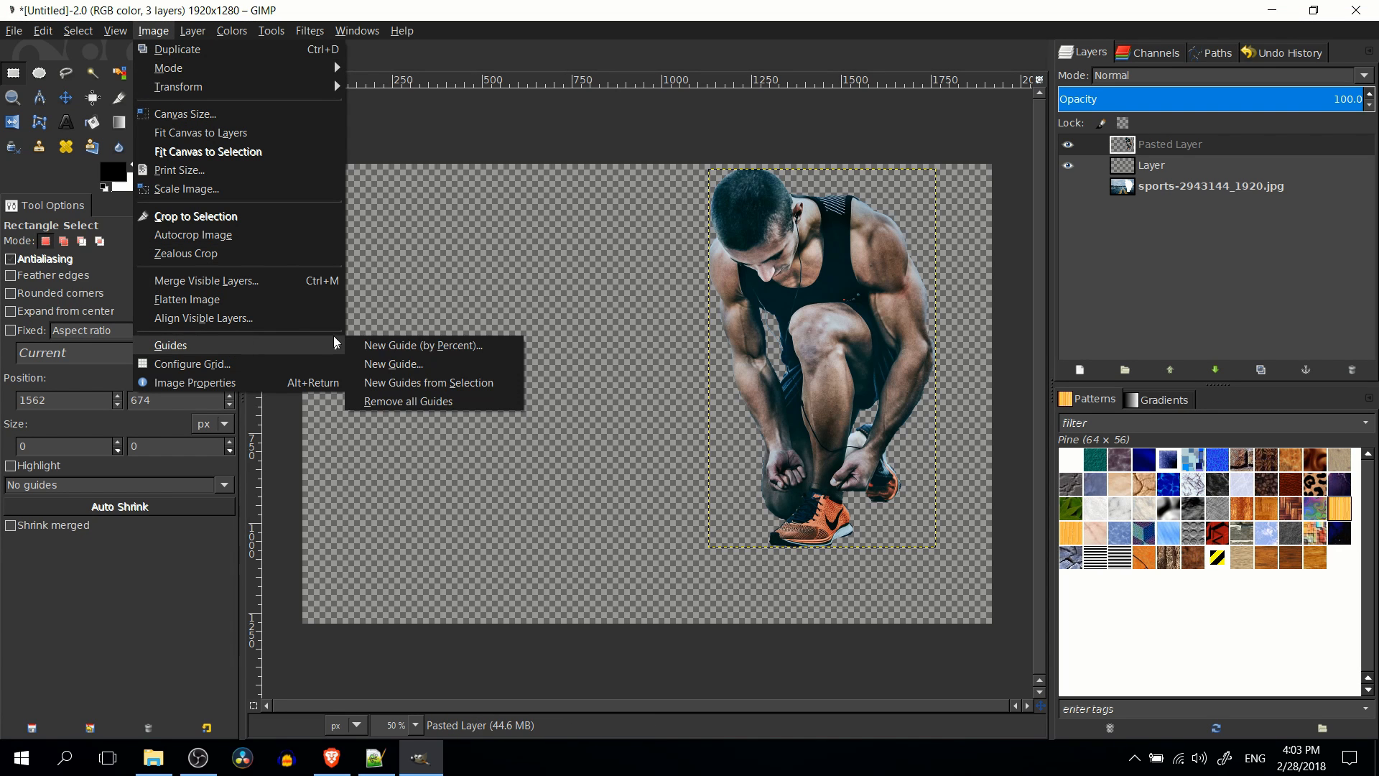
left_click(400, 346)
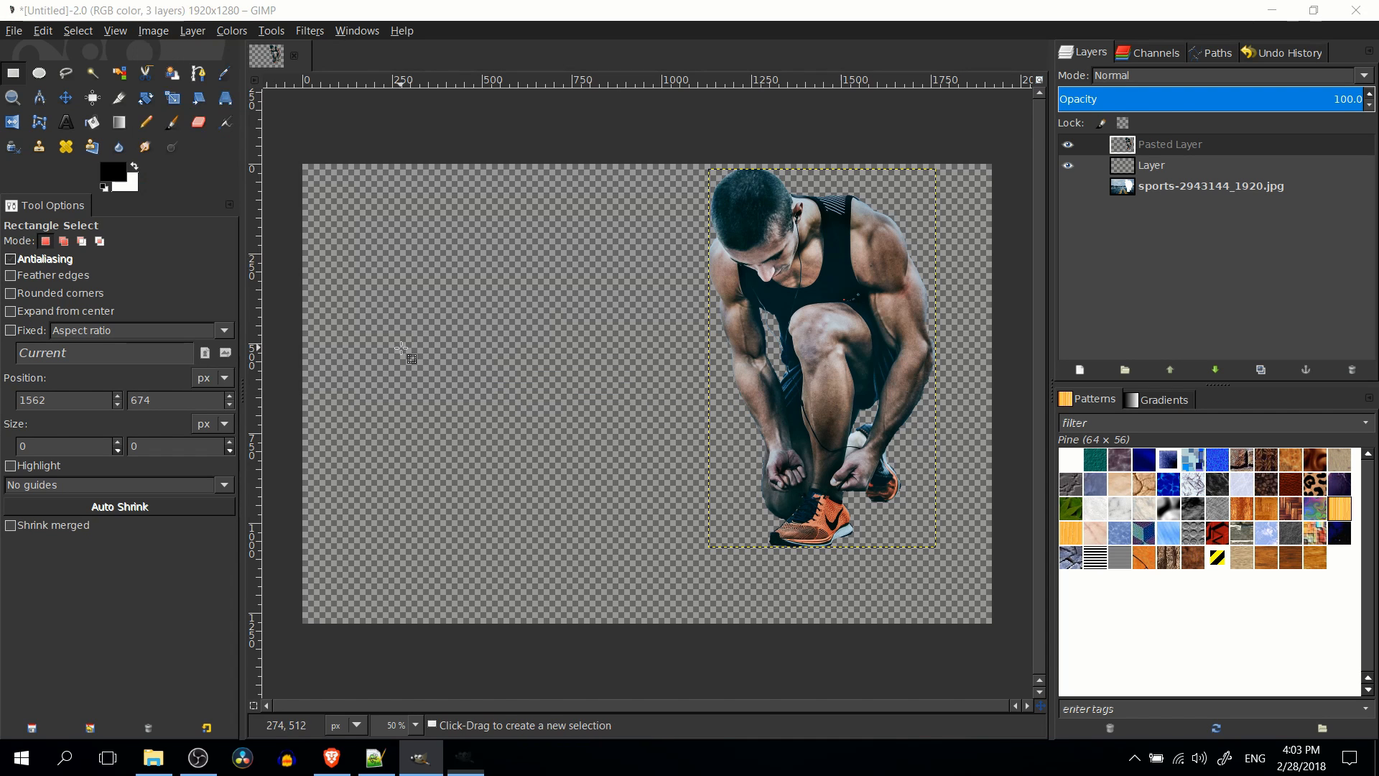
left_click_drag(759, 330, 331, 399)
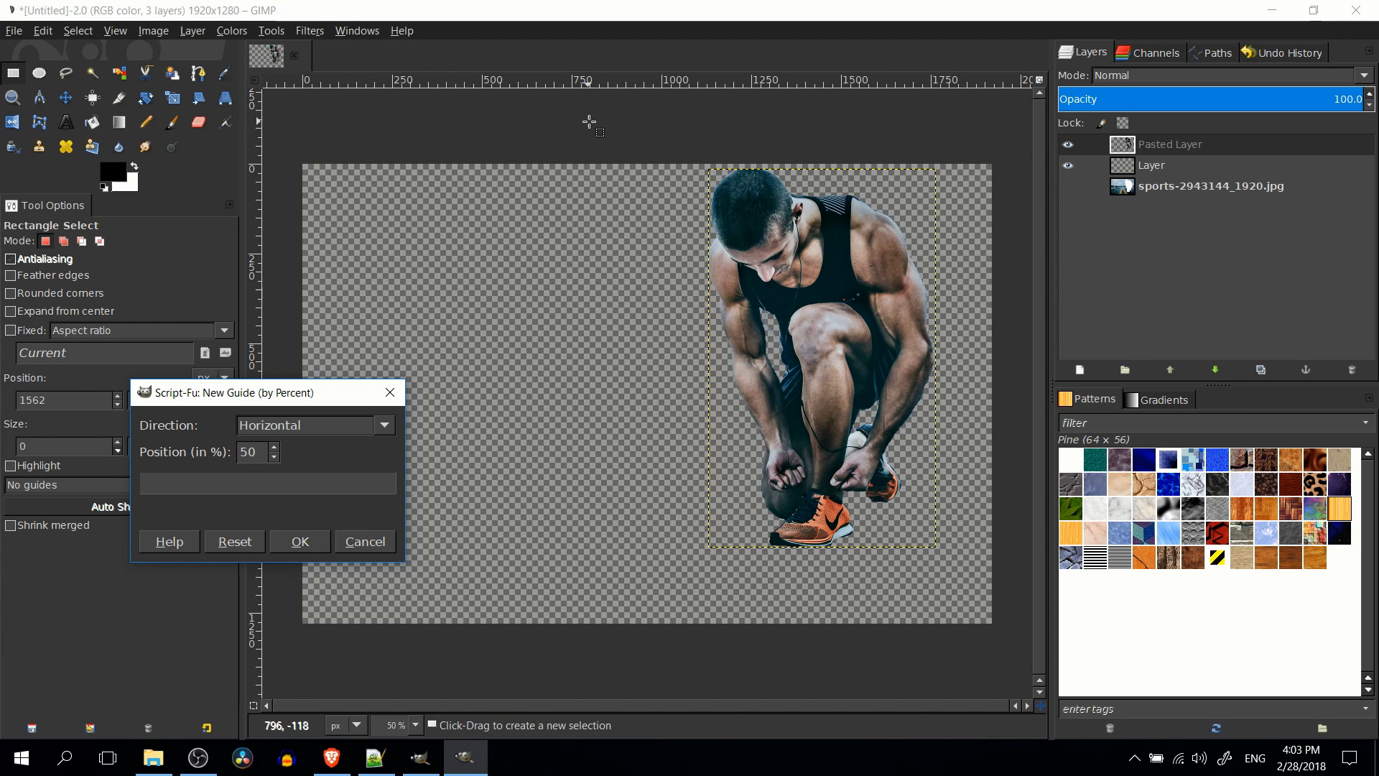
left_click_drag(254, 392, 230, 469)
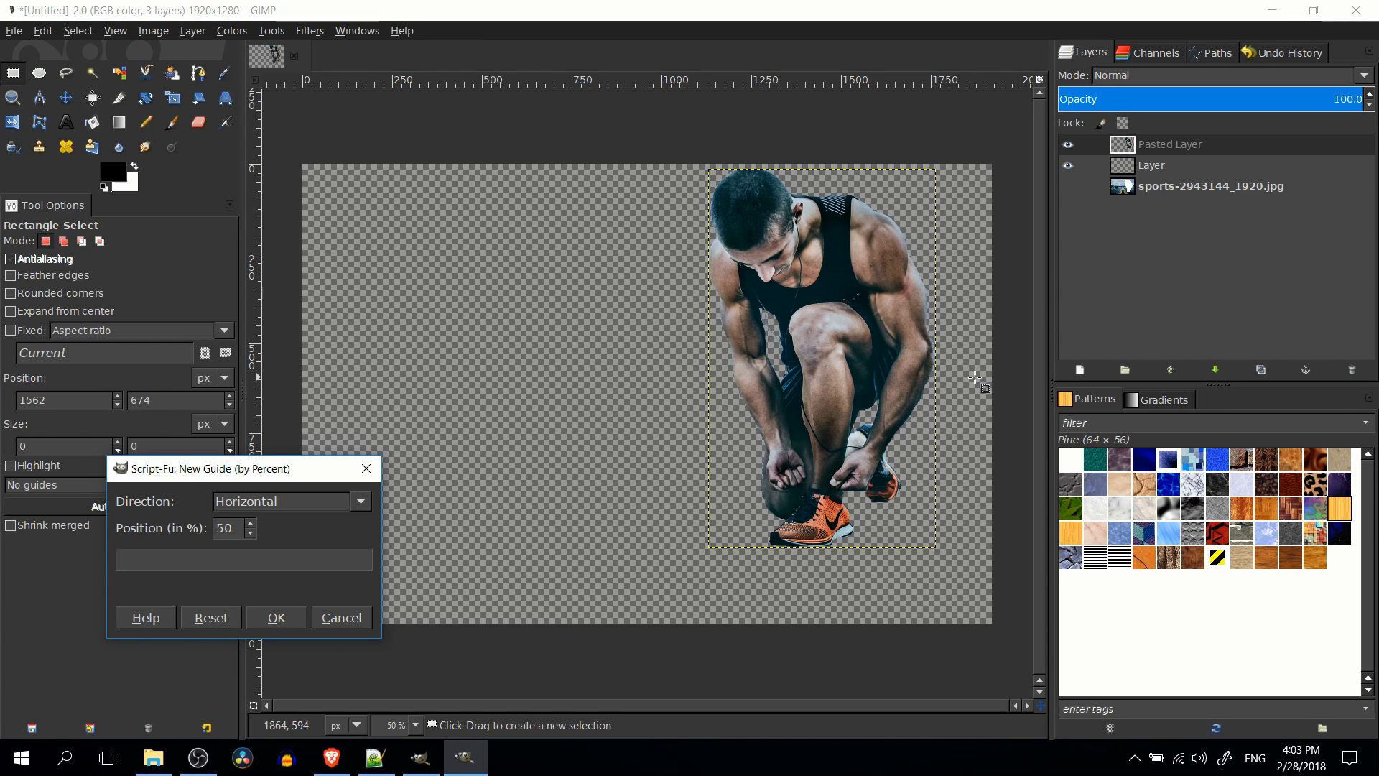
left_click(286, 501)
left_click(278, 540)
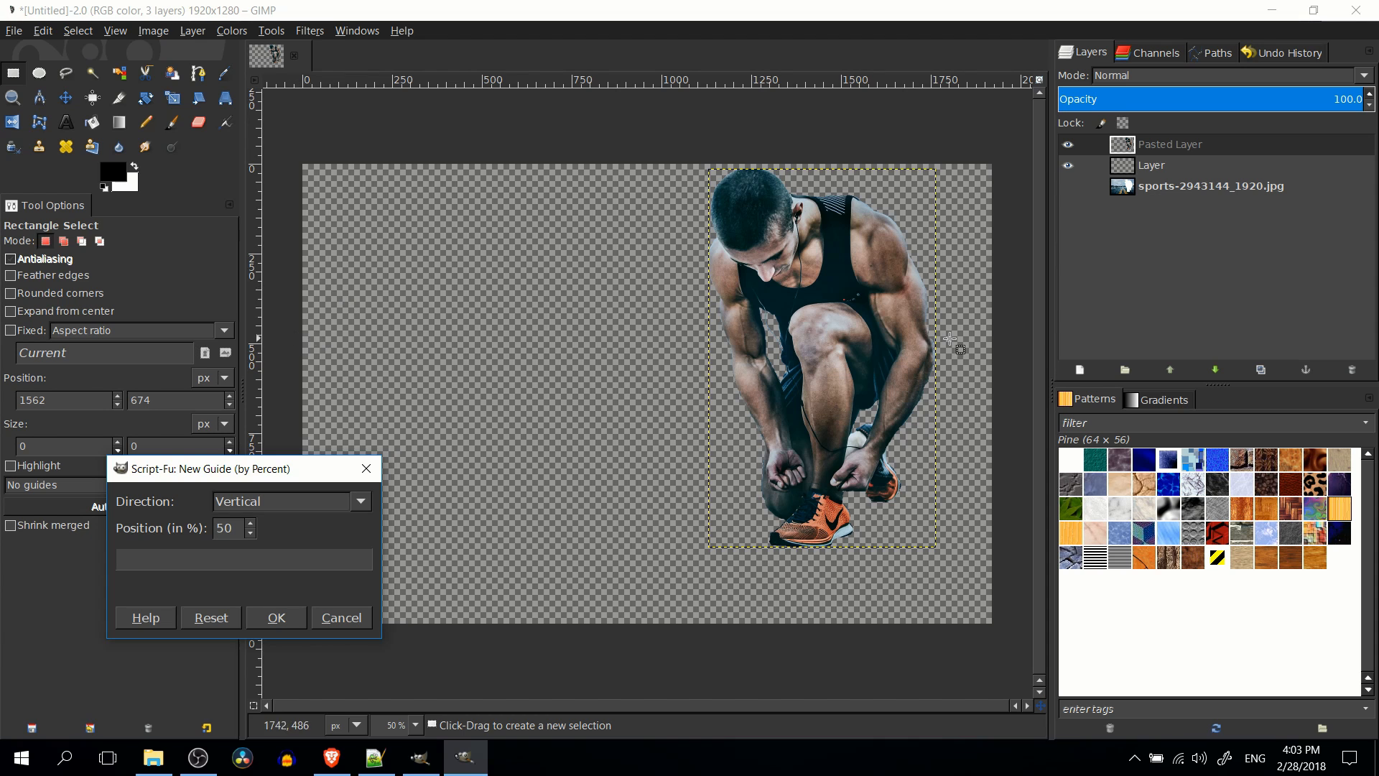
left_click(273, 617)
Add a horizontal guide by percent at 50% of the image.
left_click(153, 30)
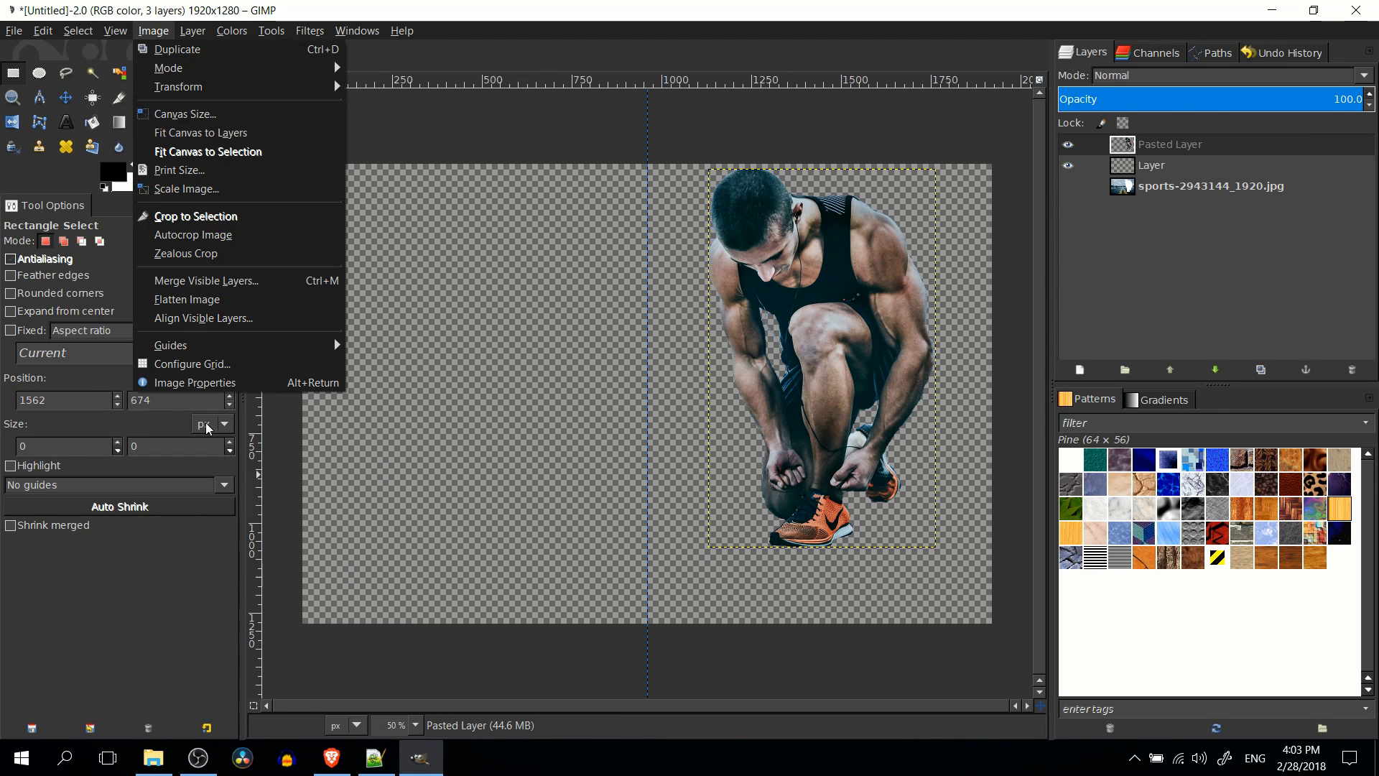
mouse_move(214, 347)
left_click(423, 344)
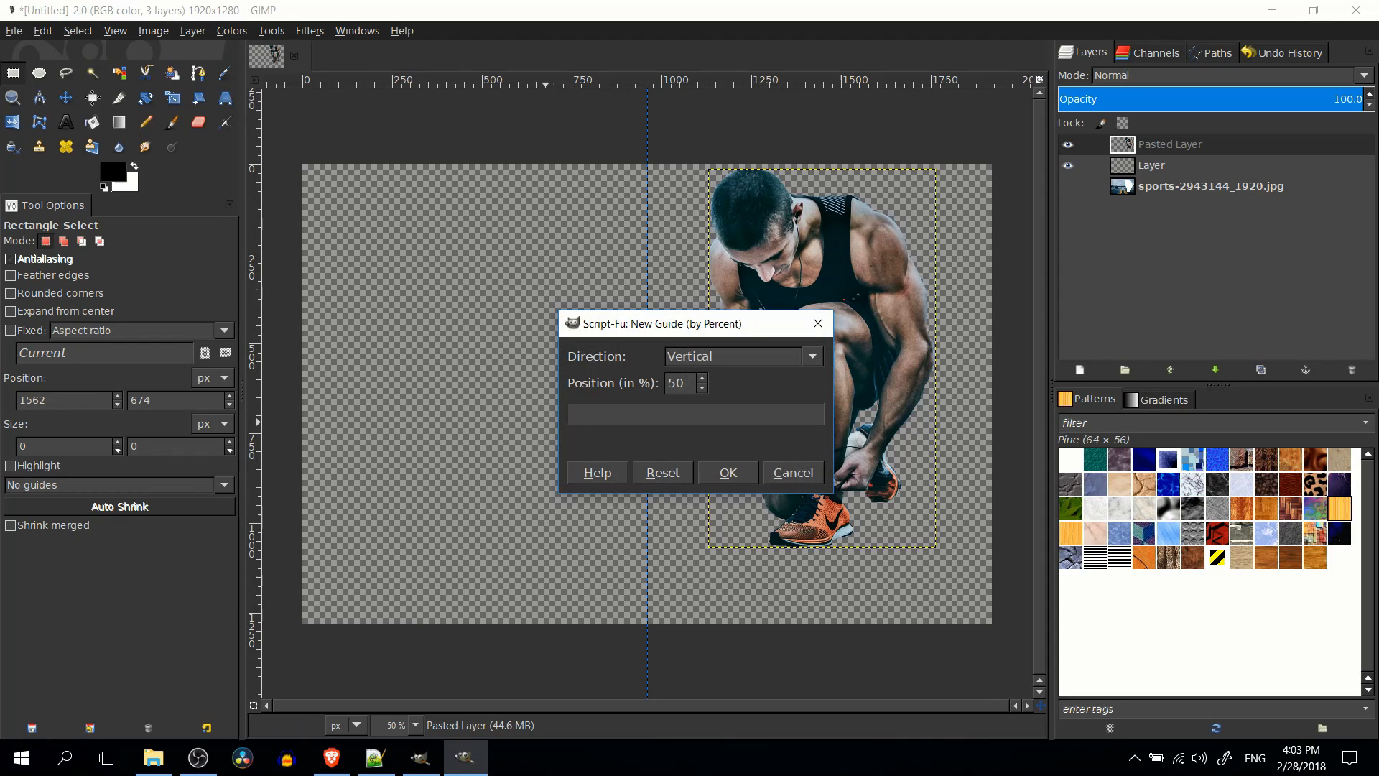
left_click(707, 356)
left_click(715, 382)
left_click_drag(730, 324, 248, 457)
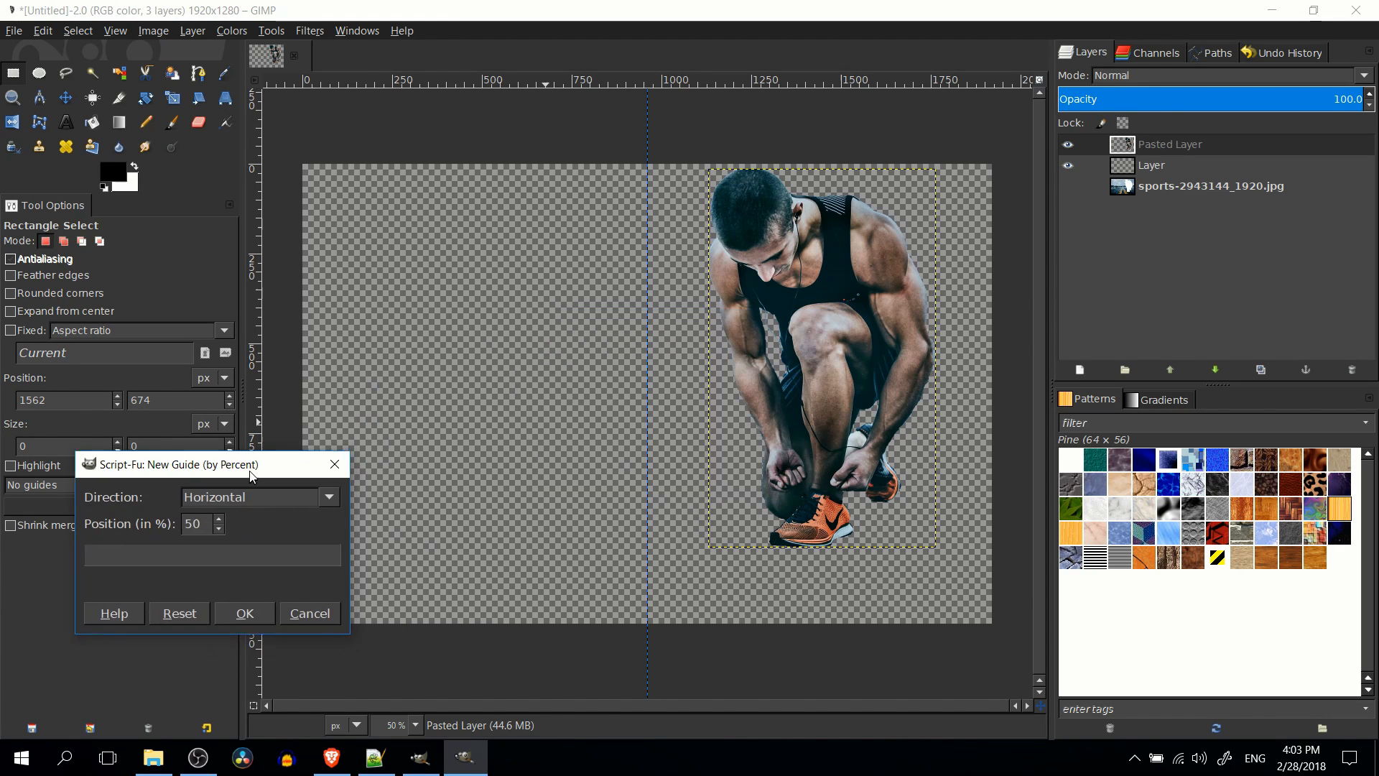
left_click(252, 607)
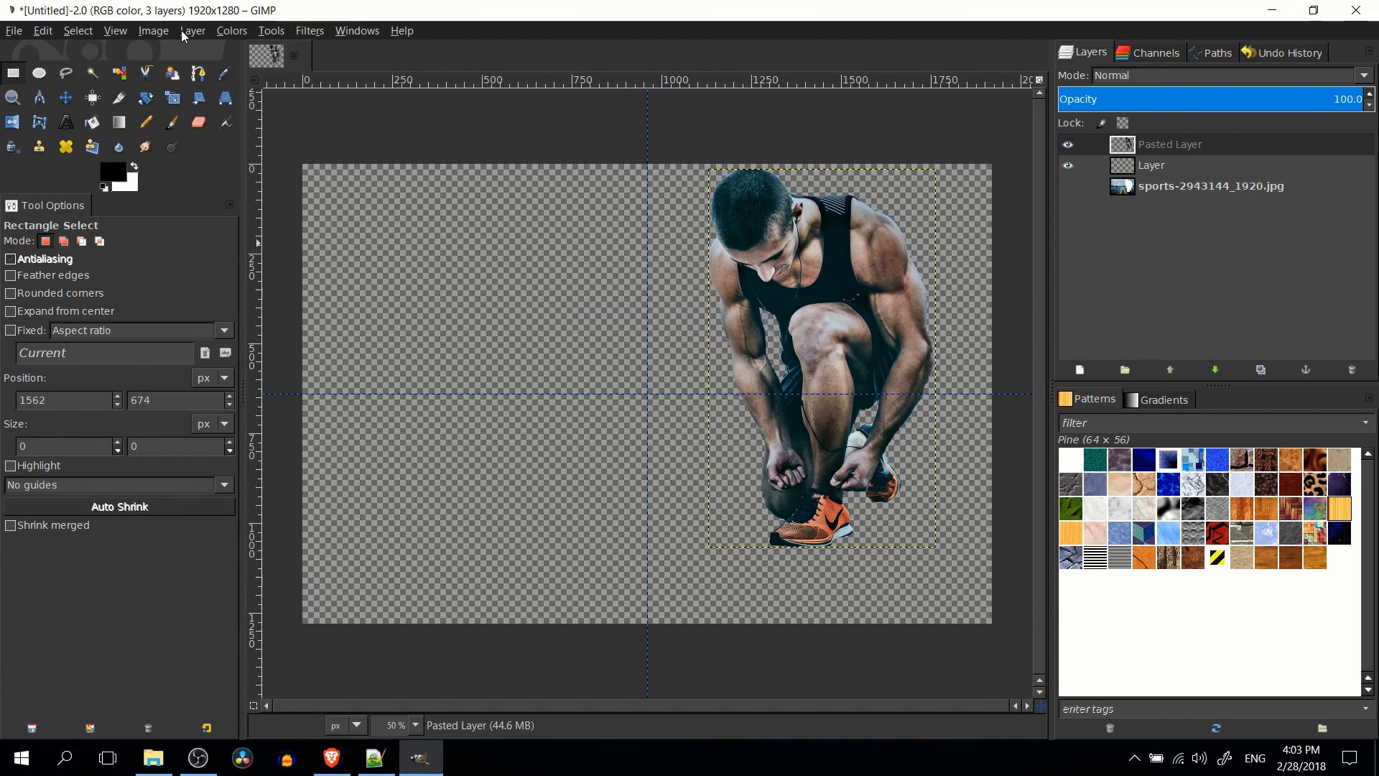
Turn on snapping to guides and move the runner's layer so it is centred on the vertical guide.
left_click(153, 30)
mouse_move(191, 35)
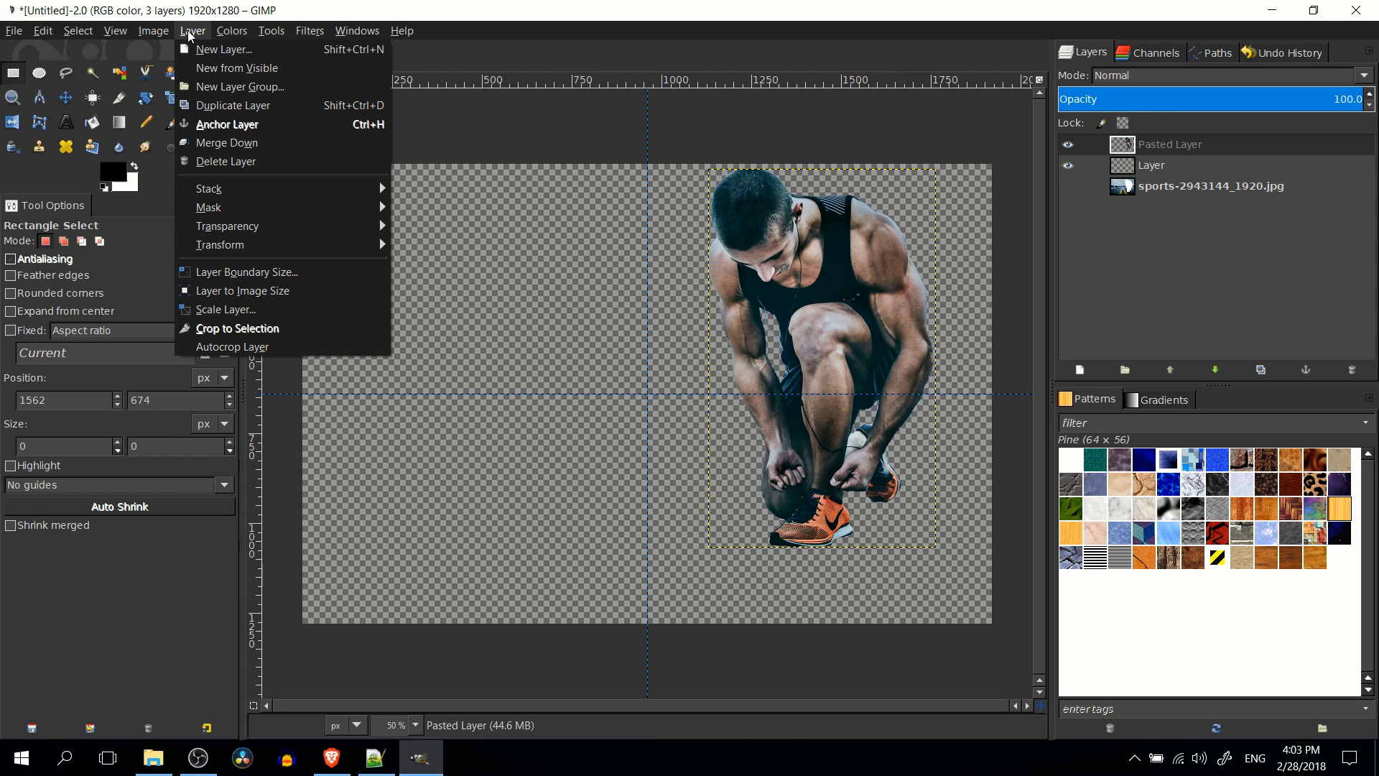
mouse_move(114, 31)
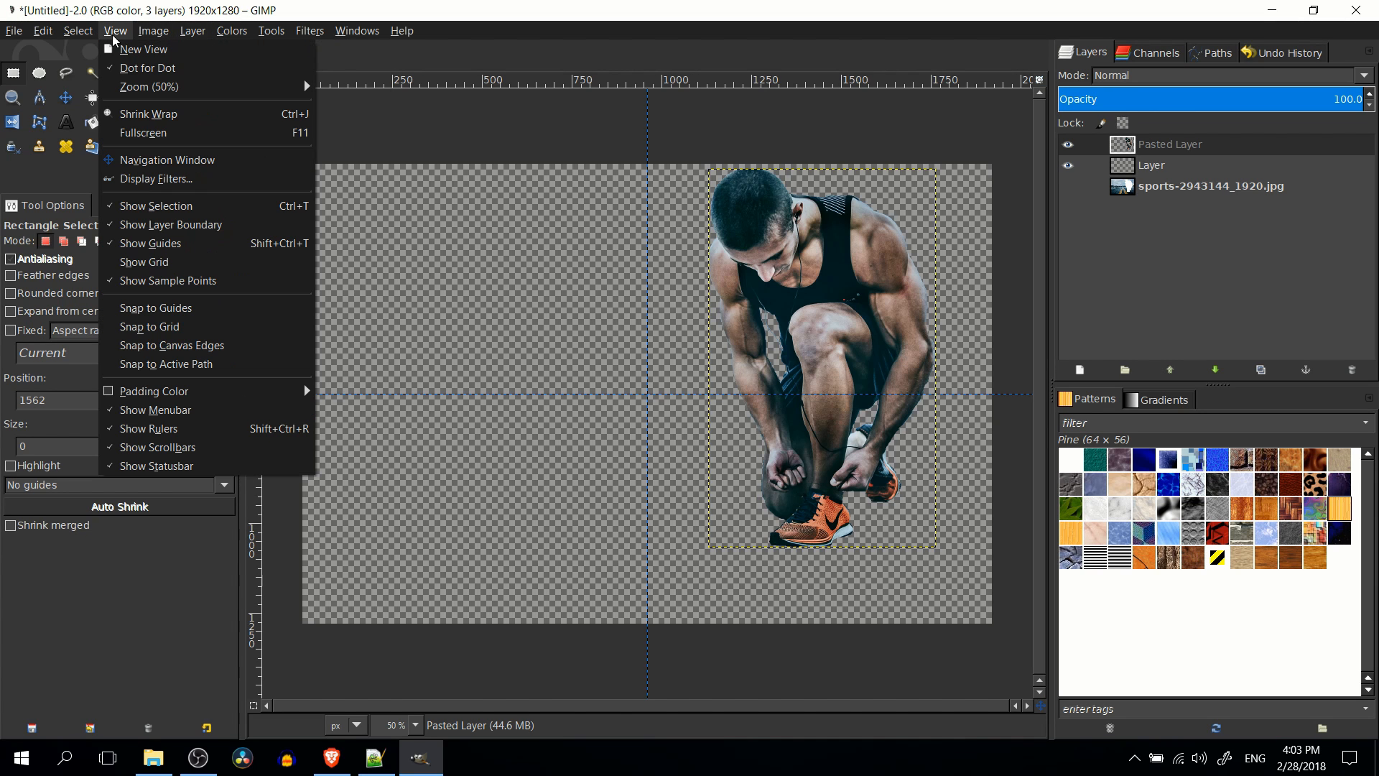
left_click(199, 316)
left_click(65, 96)
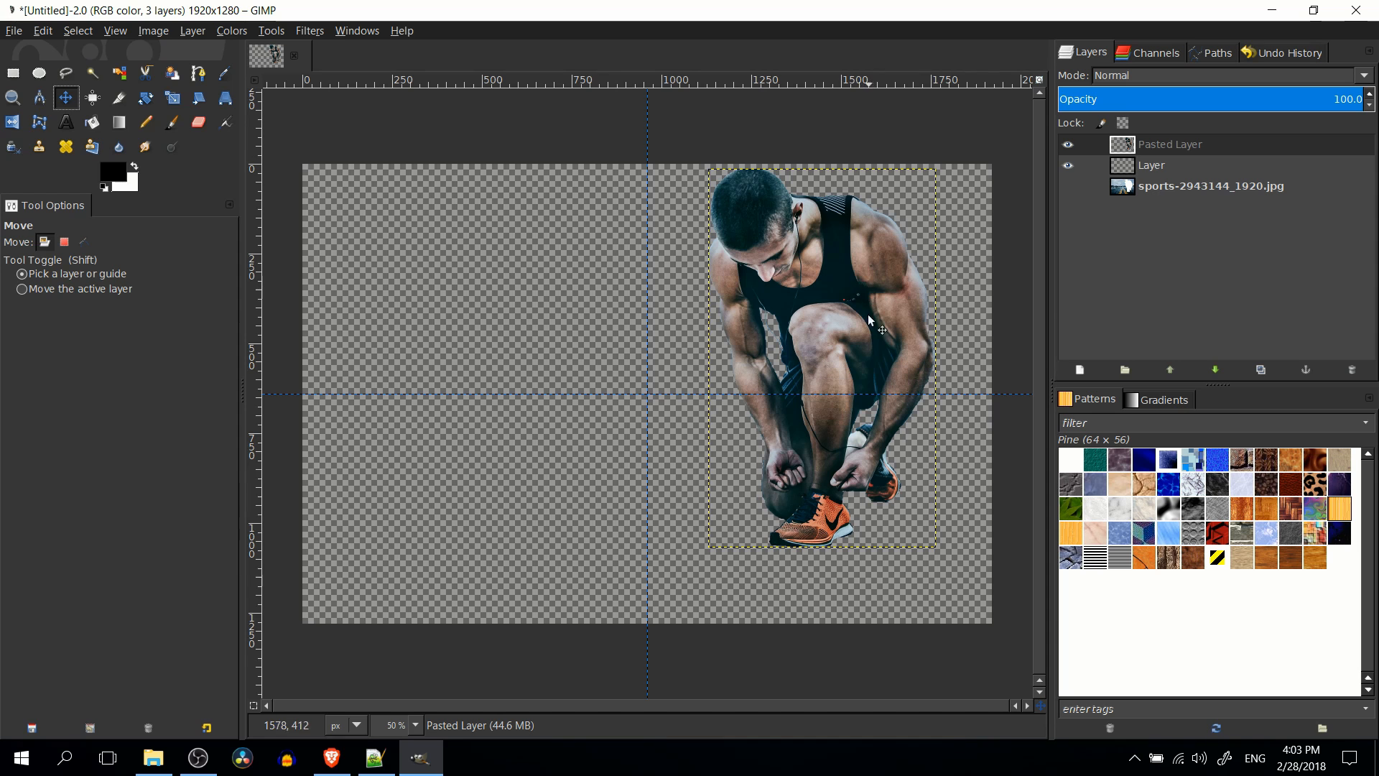
left_click_drag(839, 268, 680, 300)
Add a horizontal guide at position 200 and move the runner's layer around to try snapping it to the guides.
left_click(115, 31)
mouse_move(153, 30)
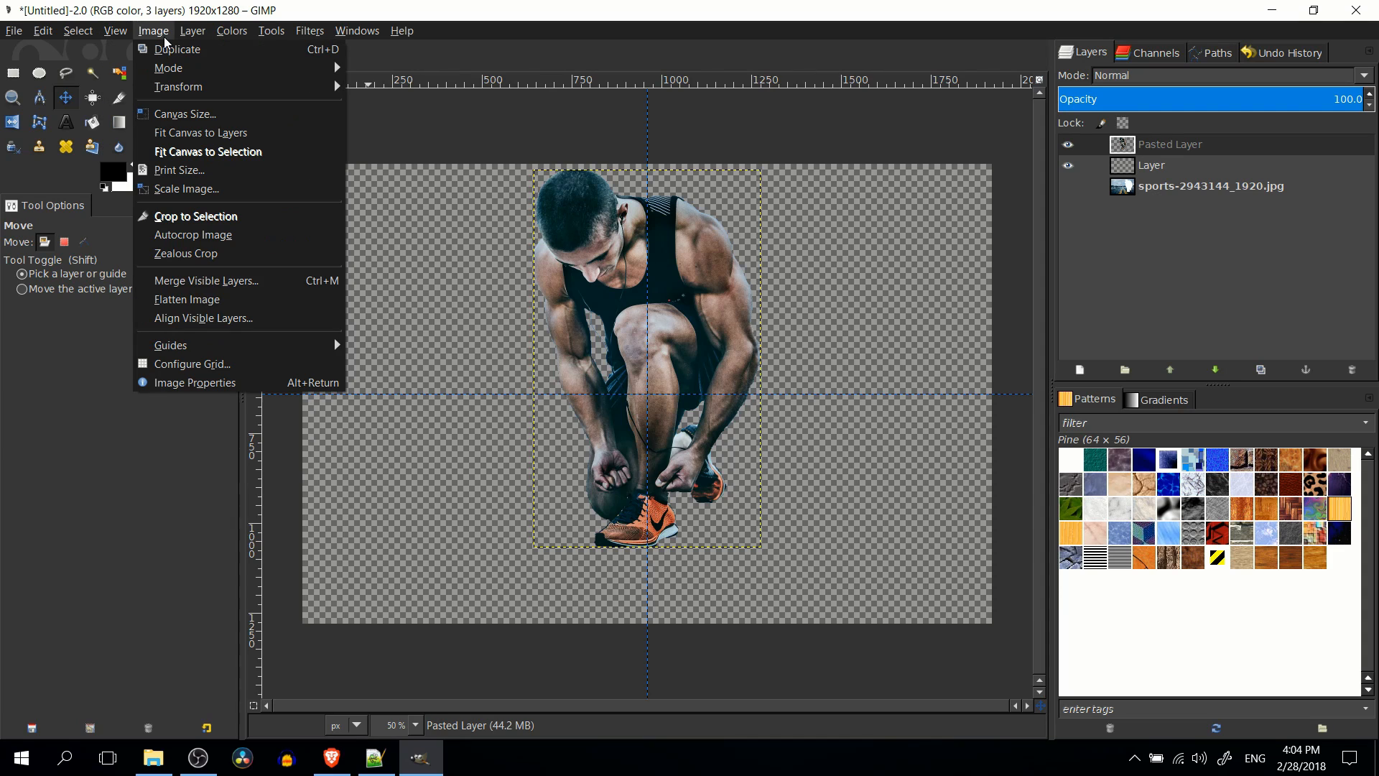
mouse_move(317, 342)
left_click(377, 366)
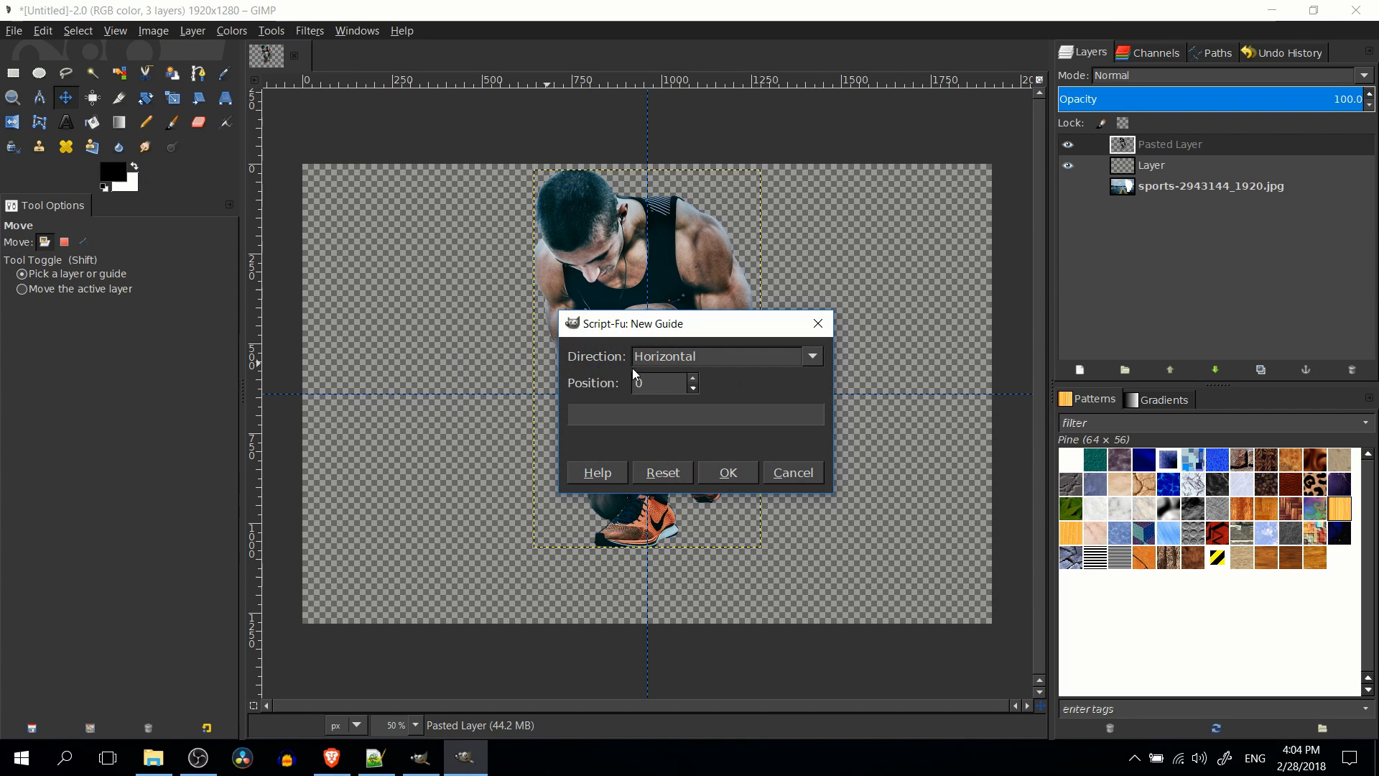
double_click(650, 382)
type("200")
left_click(729, 475)
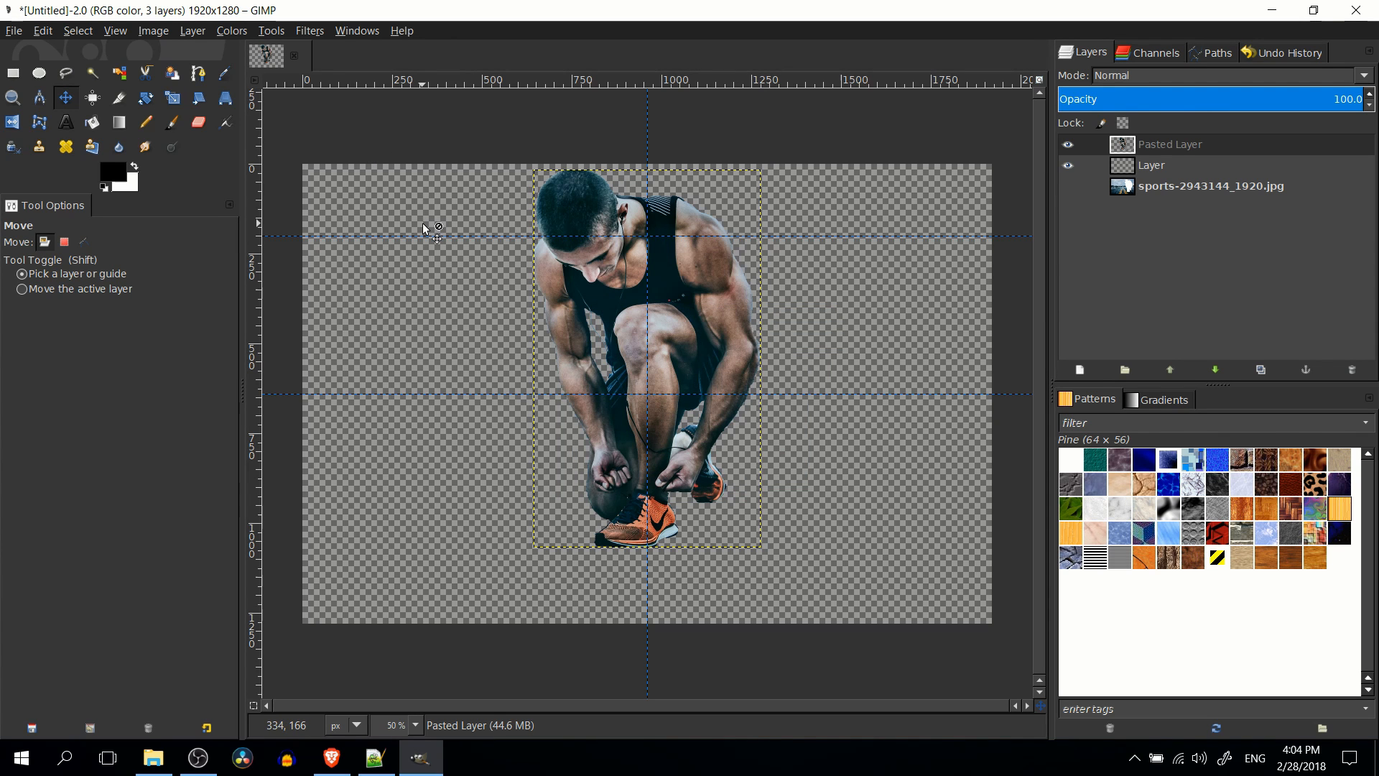
left_click_drag(679, 278, 474, 137)
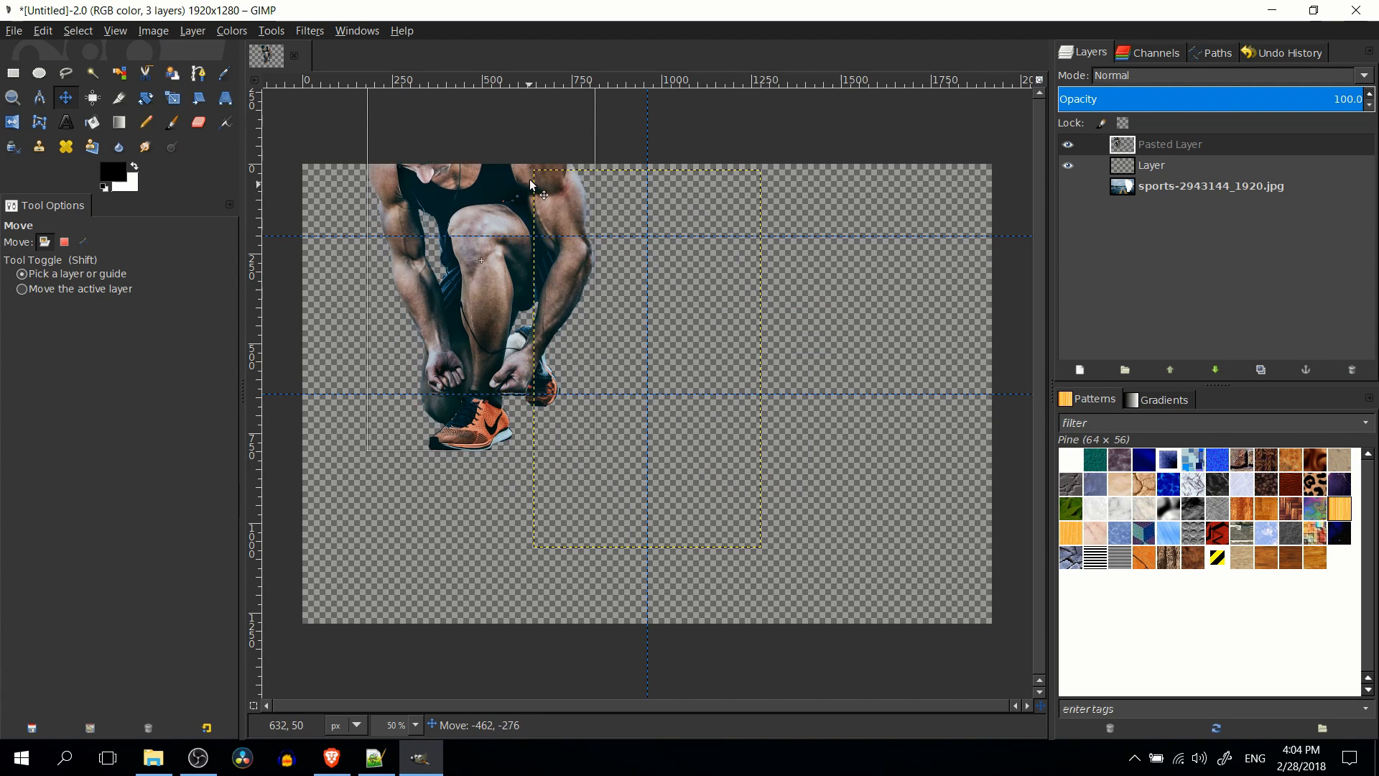
left_click_drag(535, 189, 675, 311)
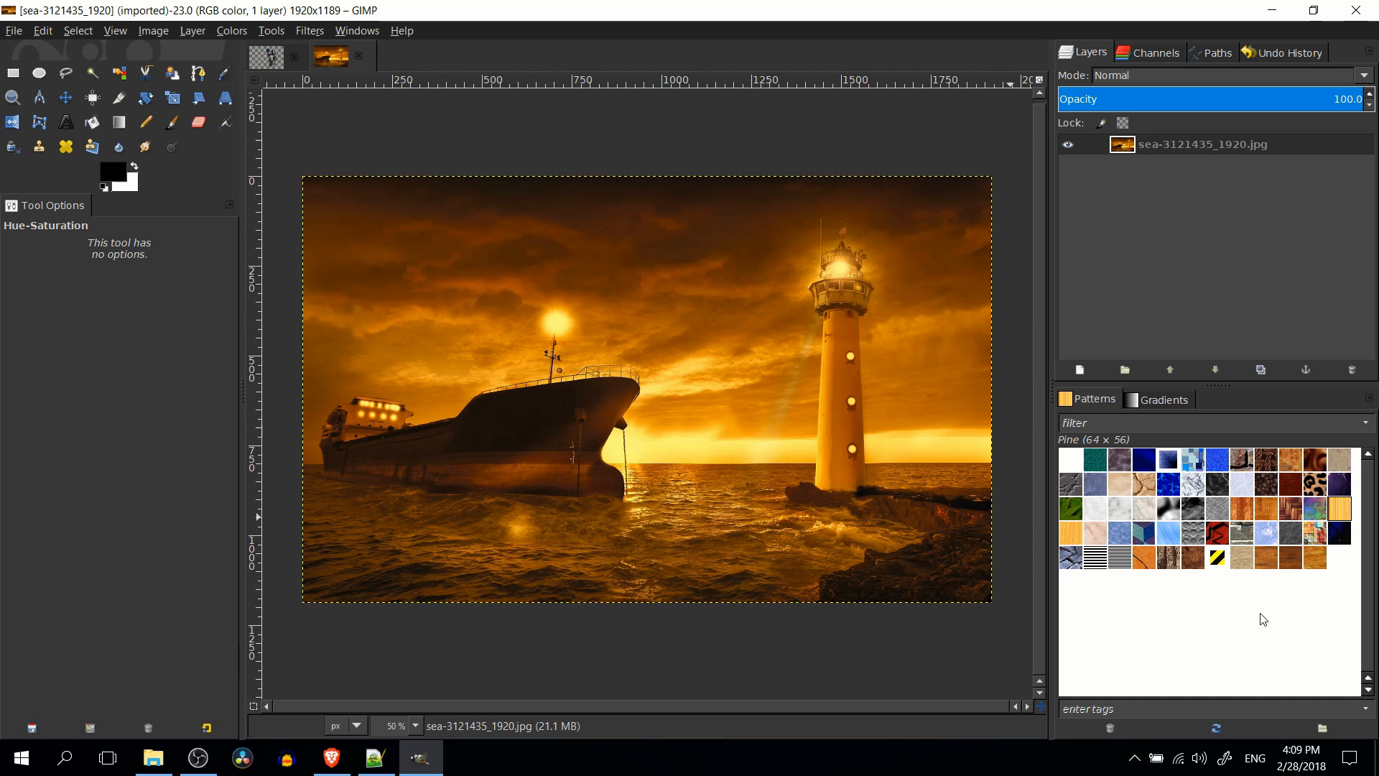
Recolour the whole sea photo with Hue-Saturation, setting hue to 149, lightness to -39 and saturation to -50.
left_click(229, 31)
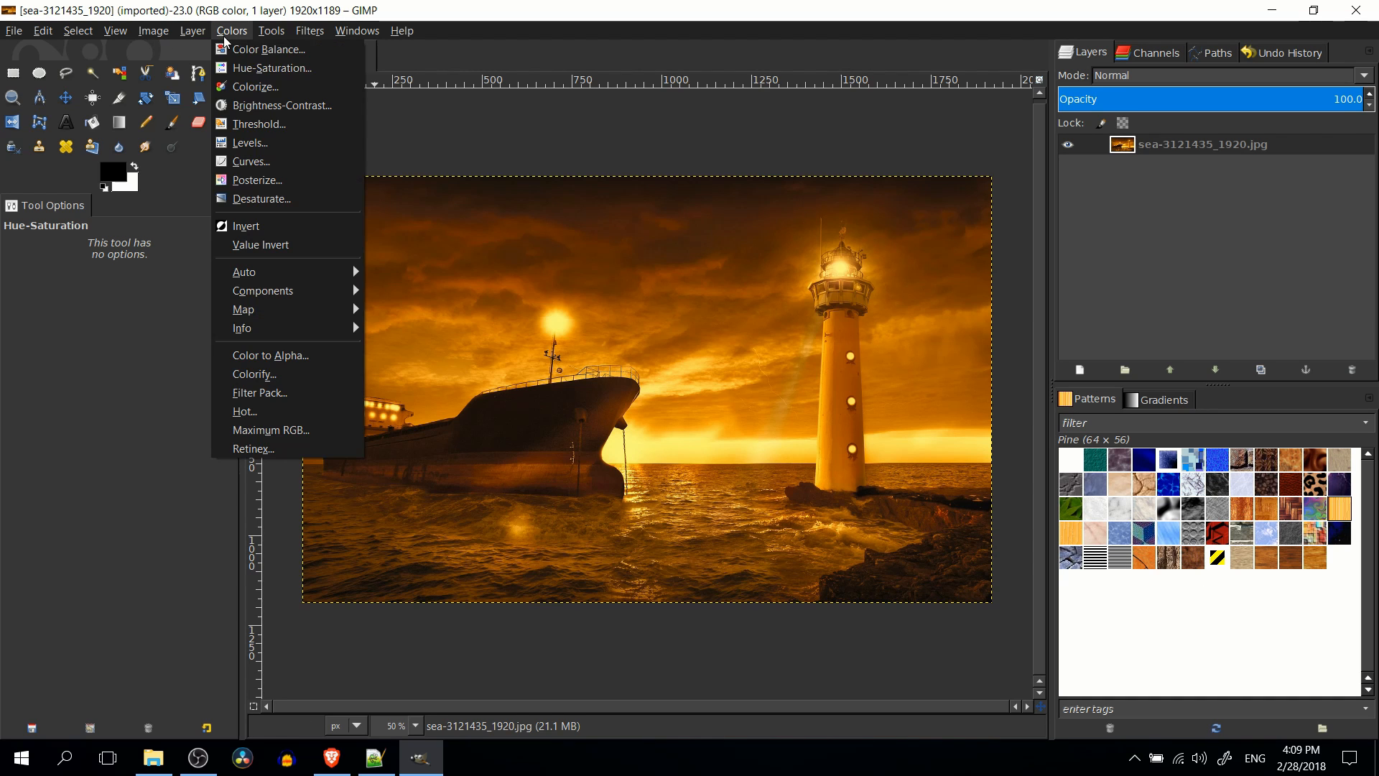
left_click(257, 69)
left_click_drag(1145, 237, 203, 195)
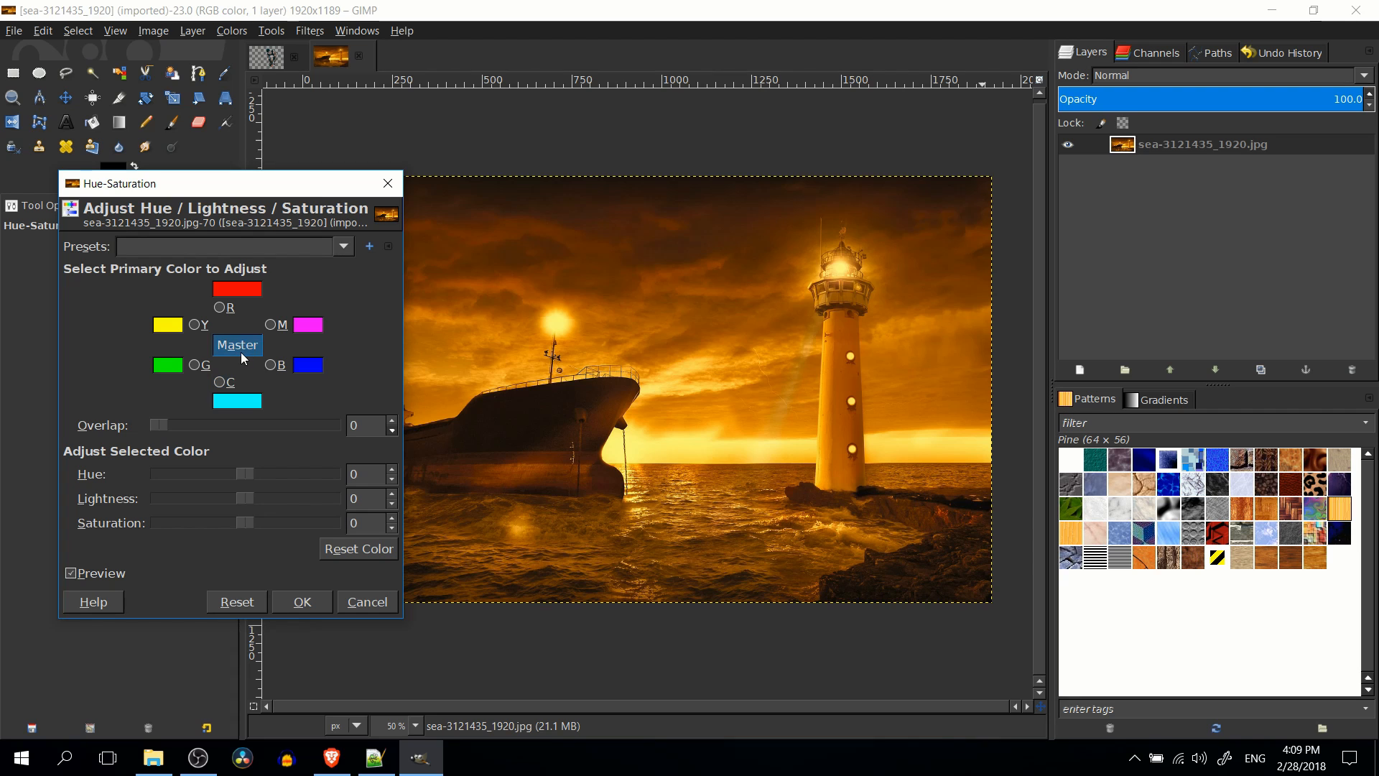
left_click_drag(247, 477, 312, 477)
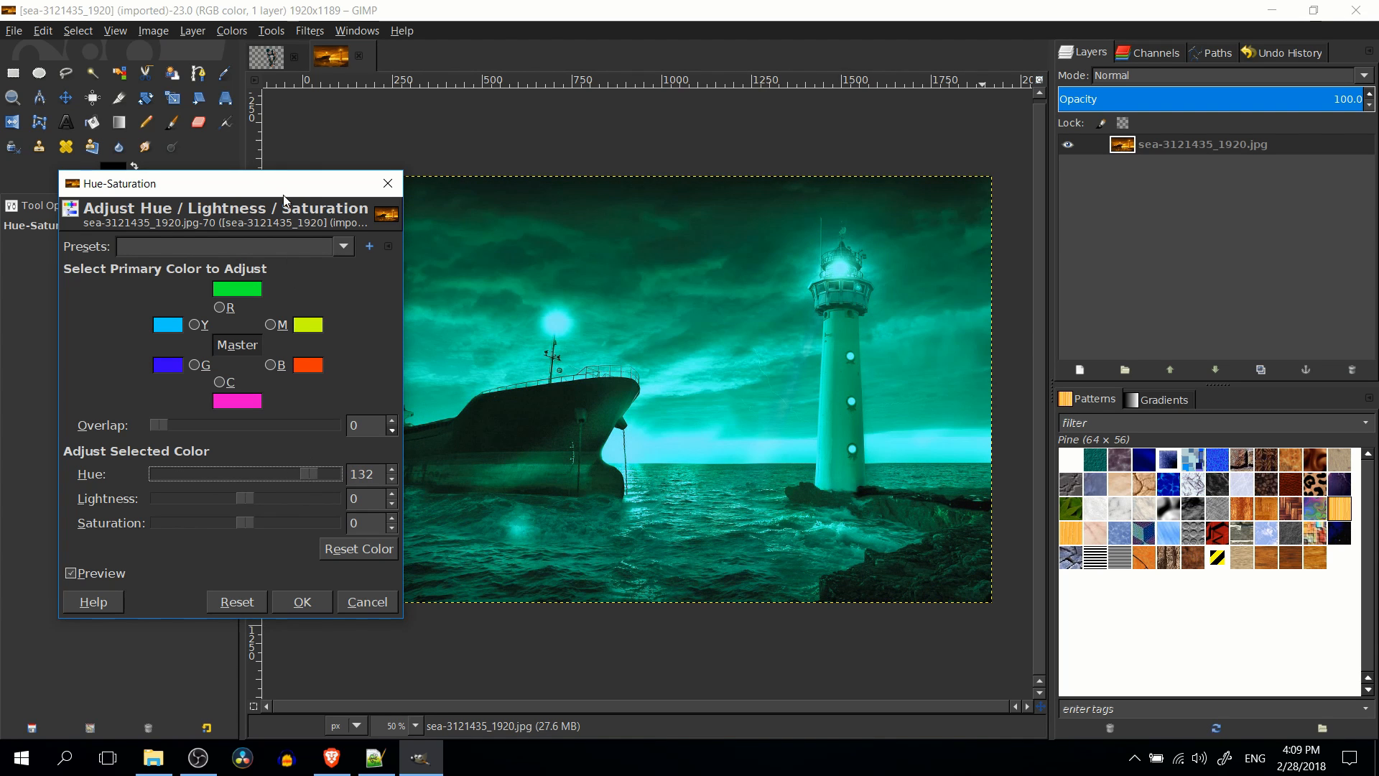
left_click_drag(284, 196, 1237, 160)
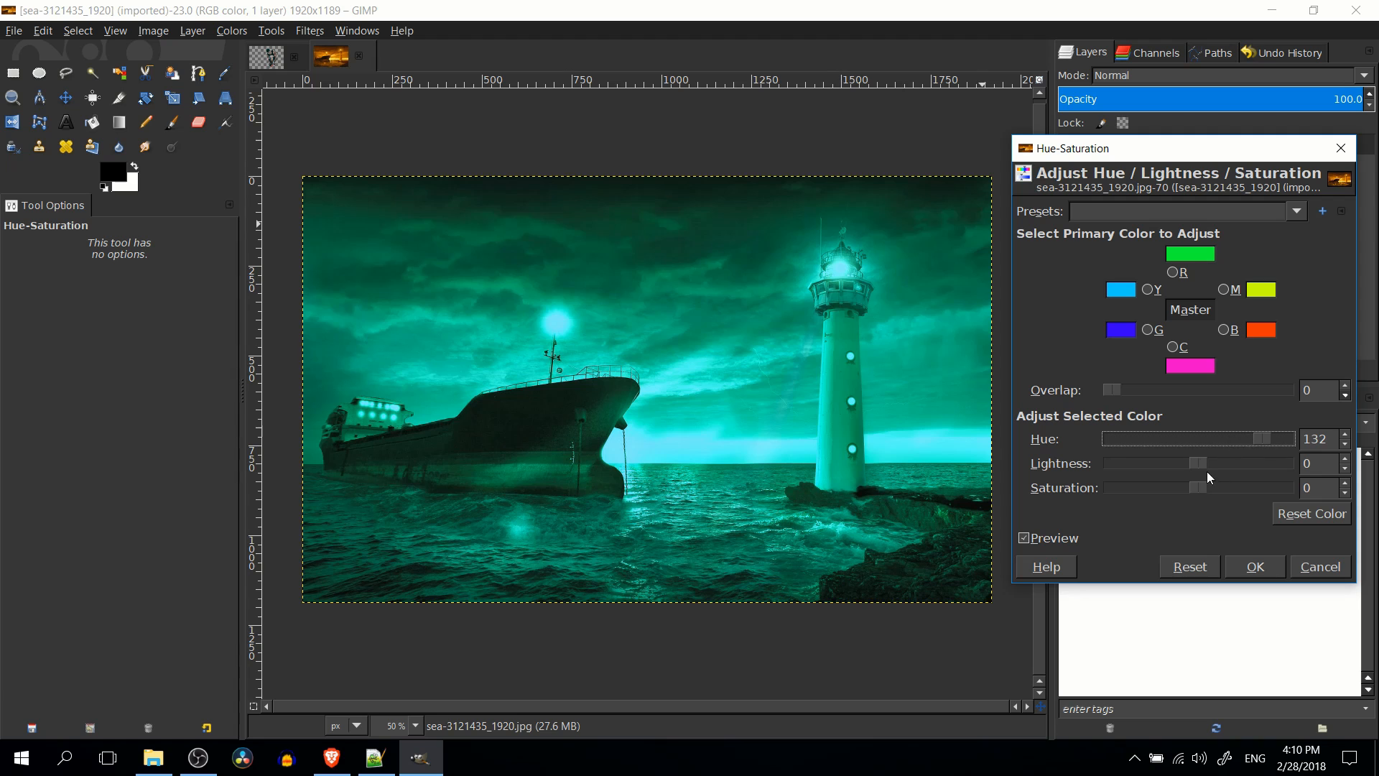
left_click_drag(1199, 464, 1159, 464)
left_click_drag(1260, 440, 1271, 441)
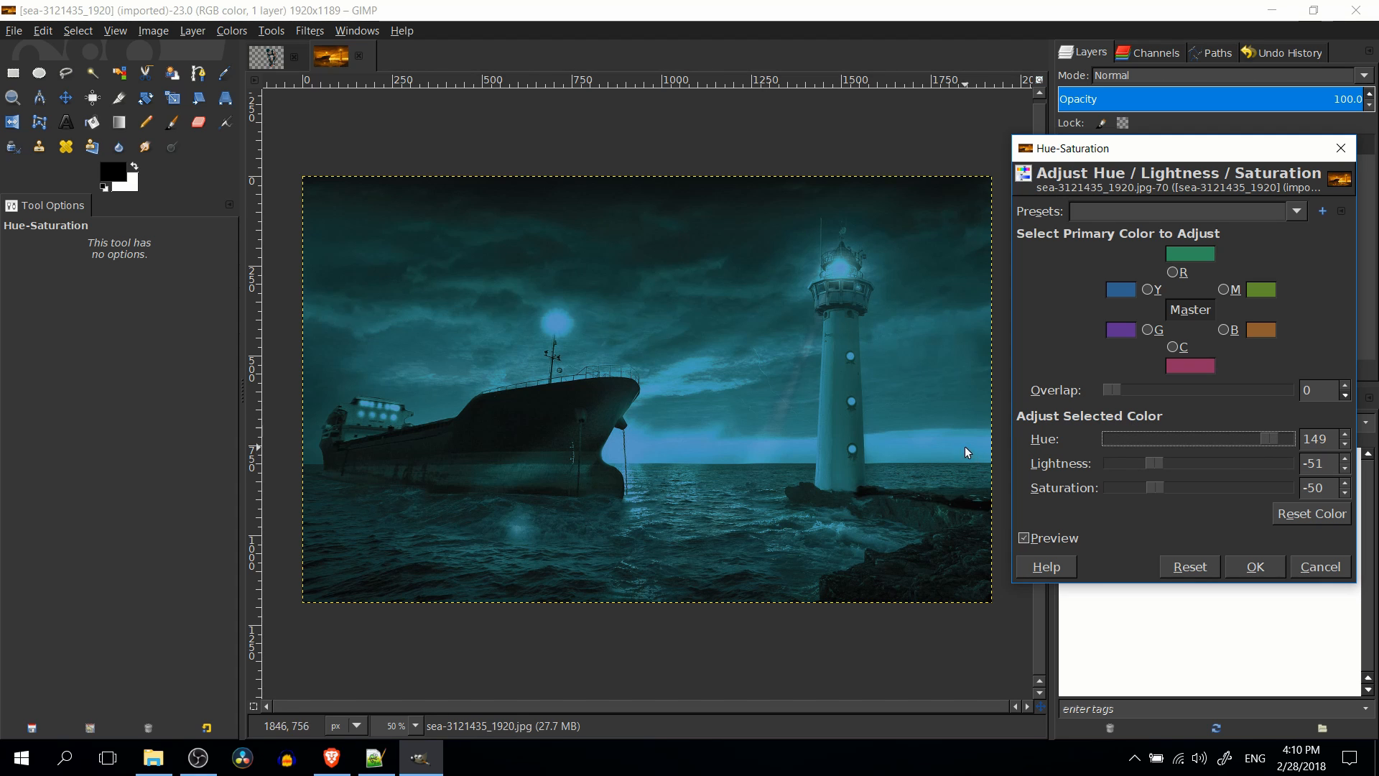
left_click_drag(1121, 463, 1131, 452)
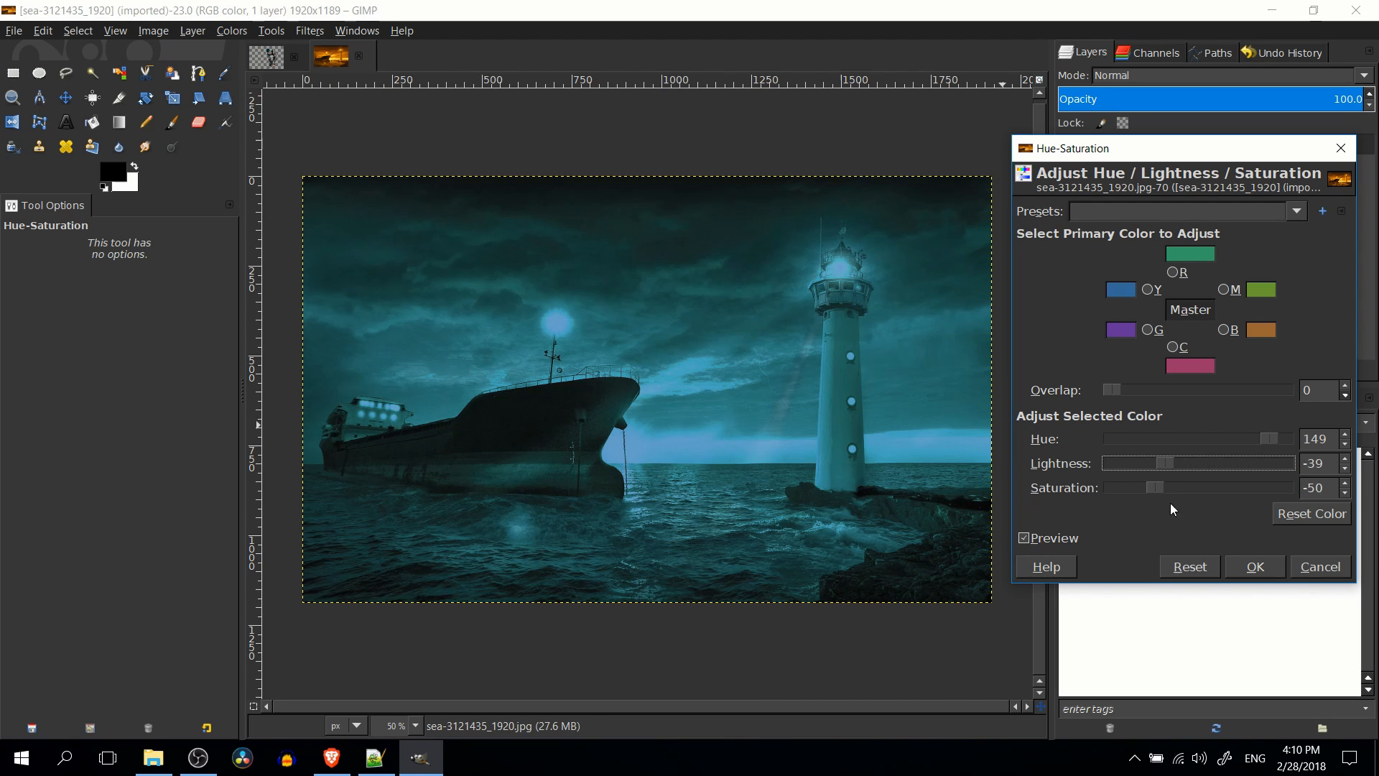
left_click(1239, 564)
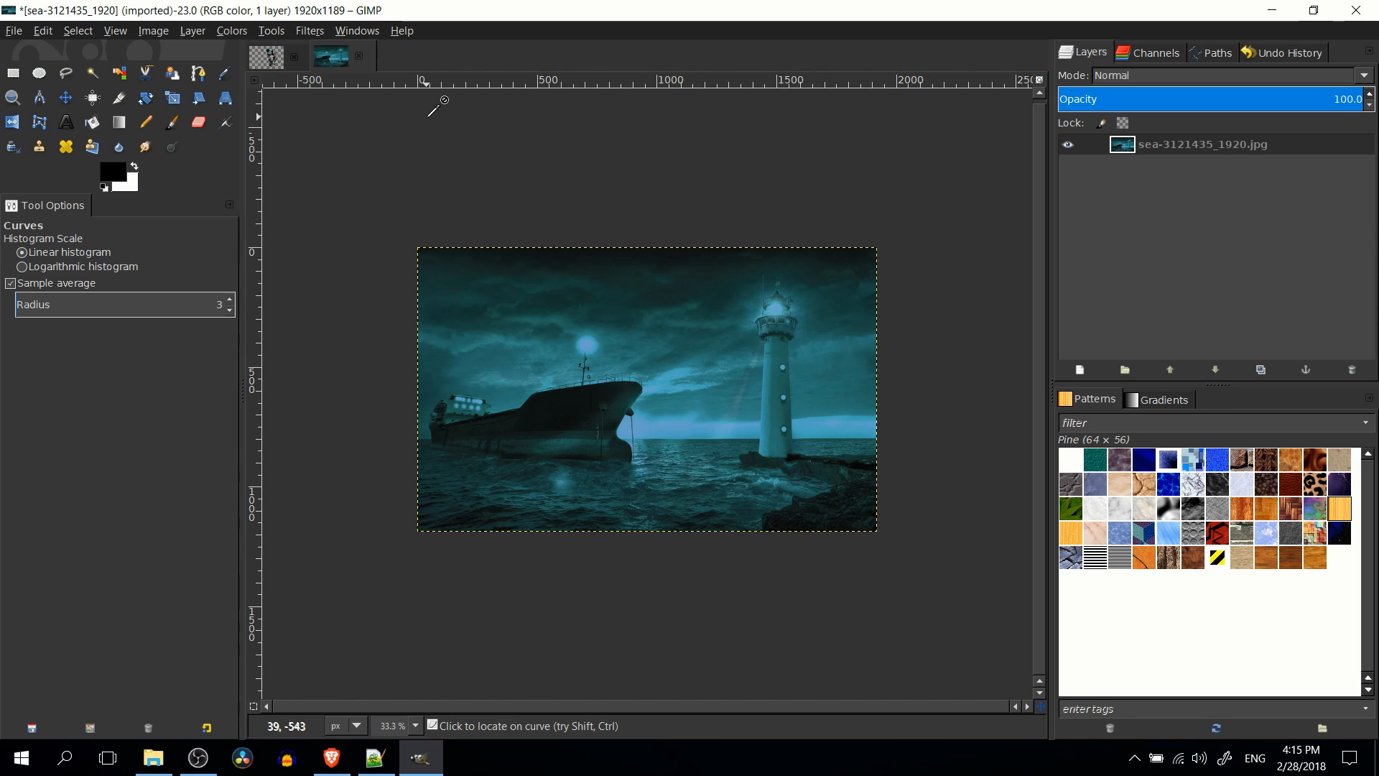
left_click(231, 30)
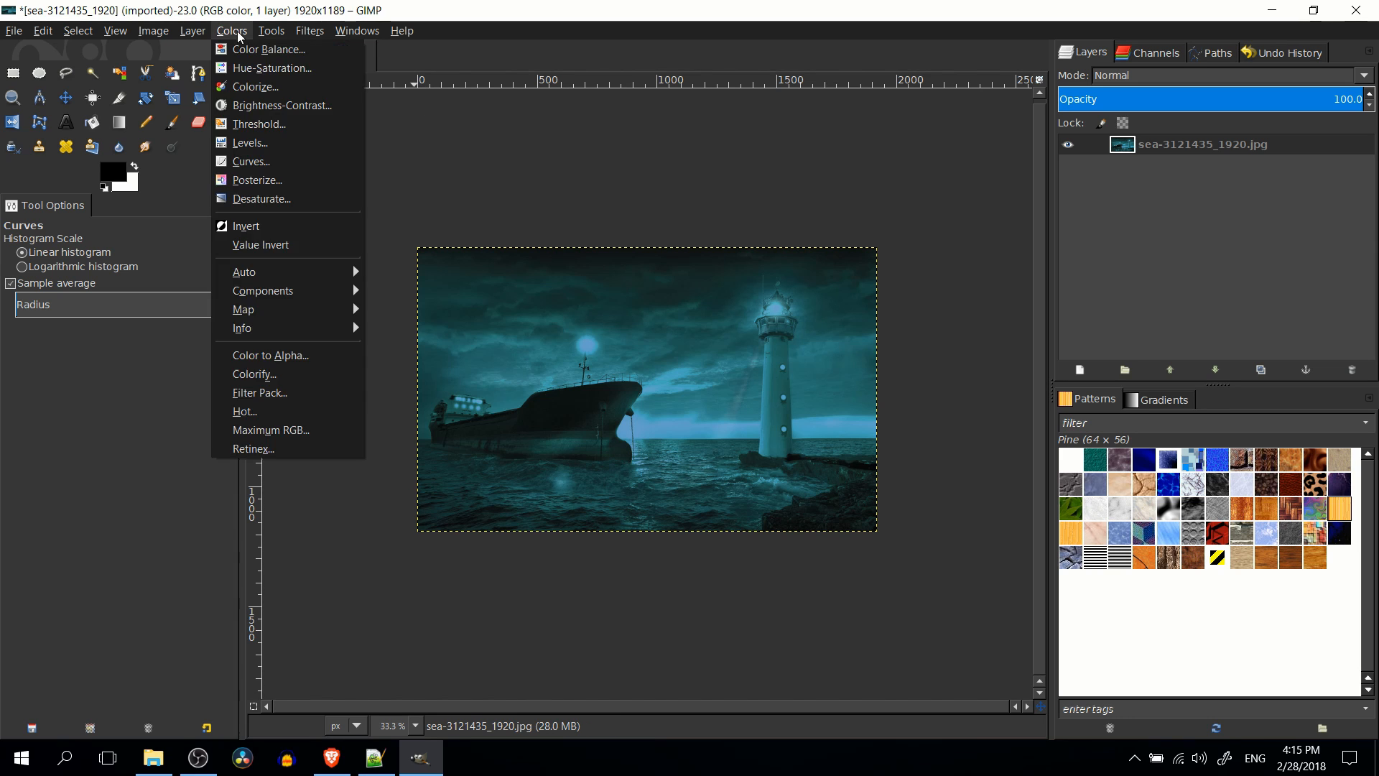
mouse_move(265, 30)
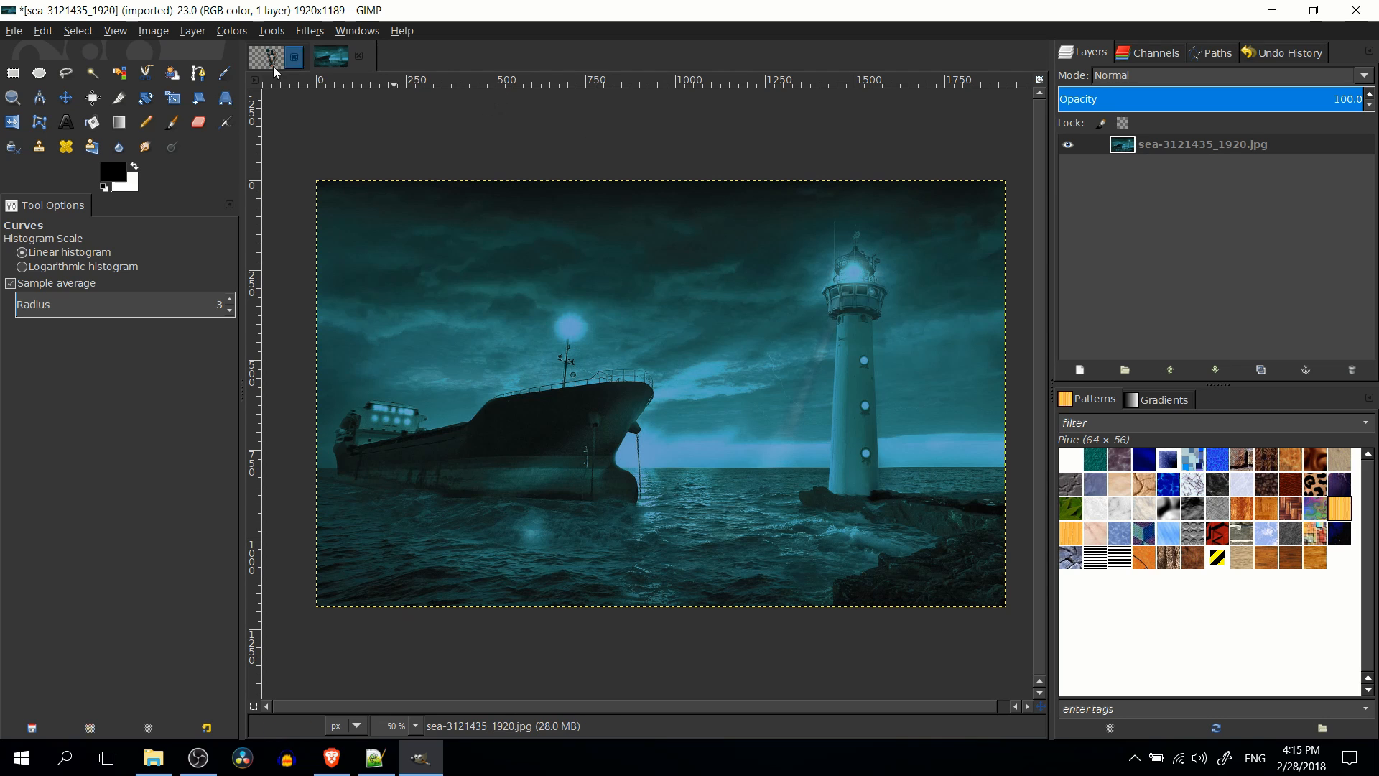
Start a path around the lighthouse with the Paths tool, running over its top and down its right side, with a curved bend beside the gallery.
left_click(198, 73)
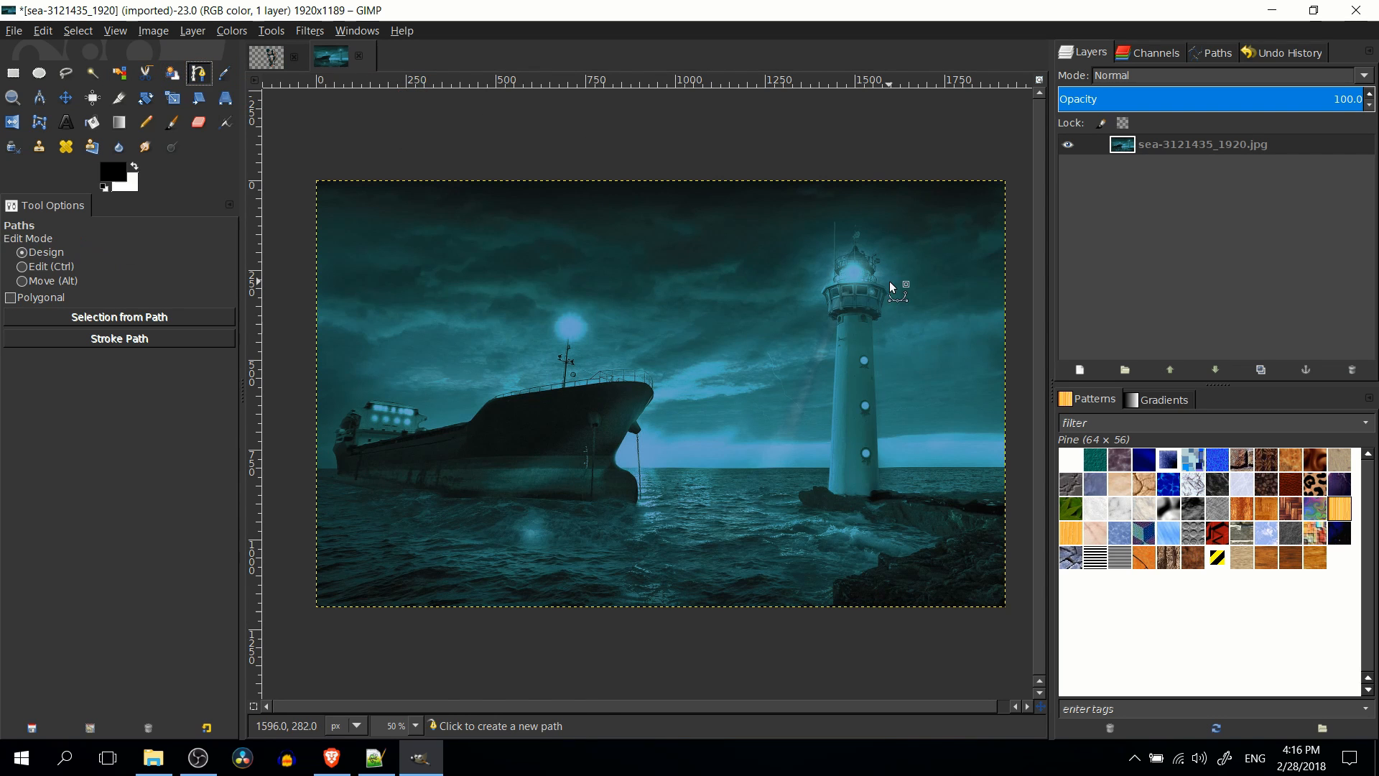
left_click_drag(868, 280, 726, 292)
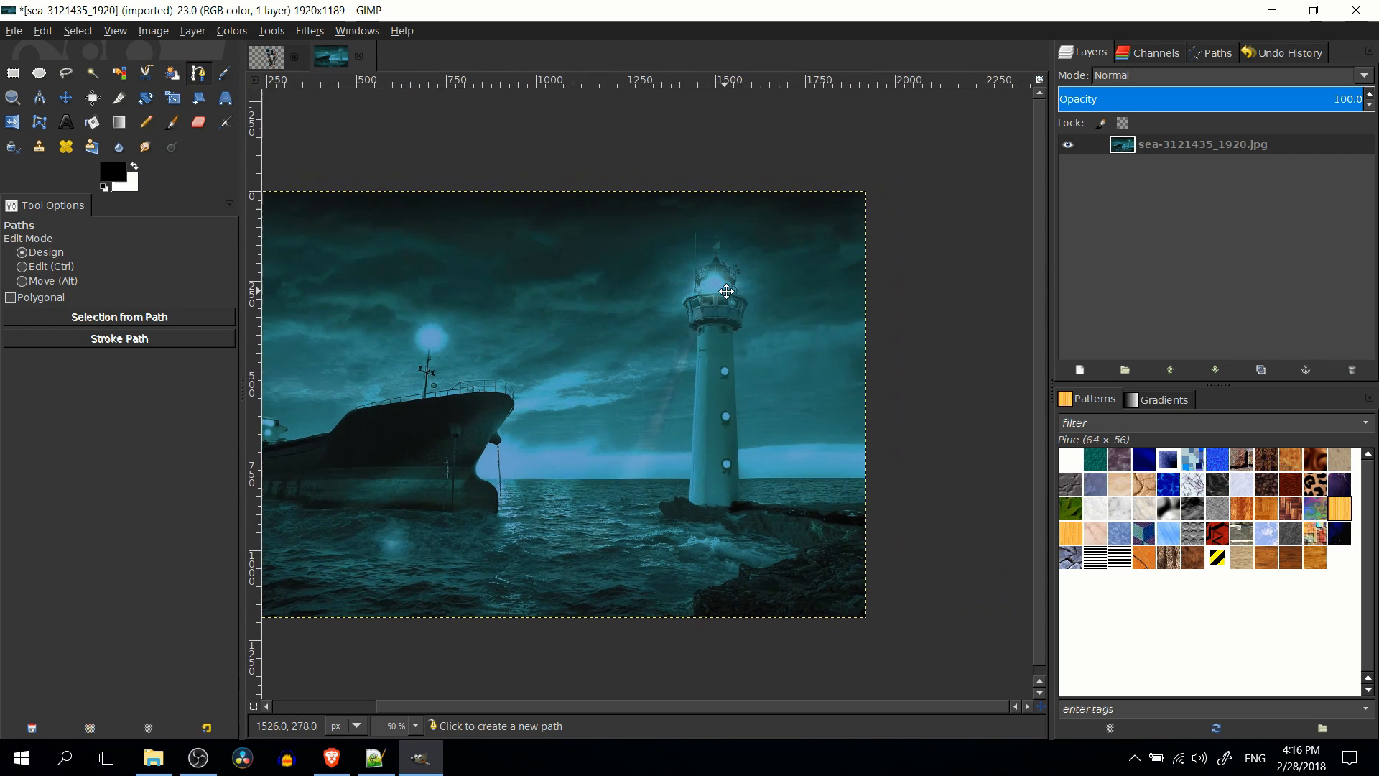
left_click(652, 258)
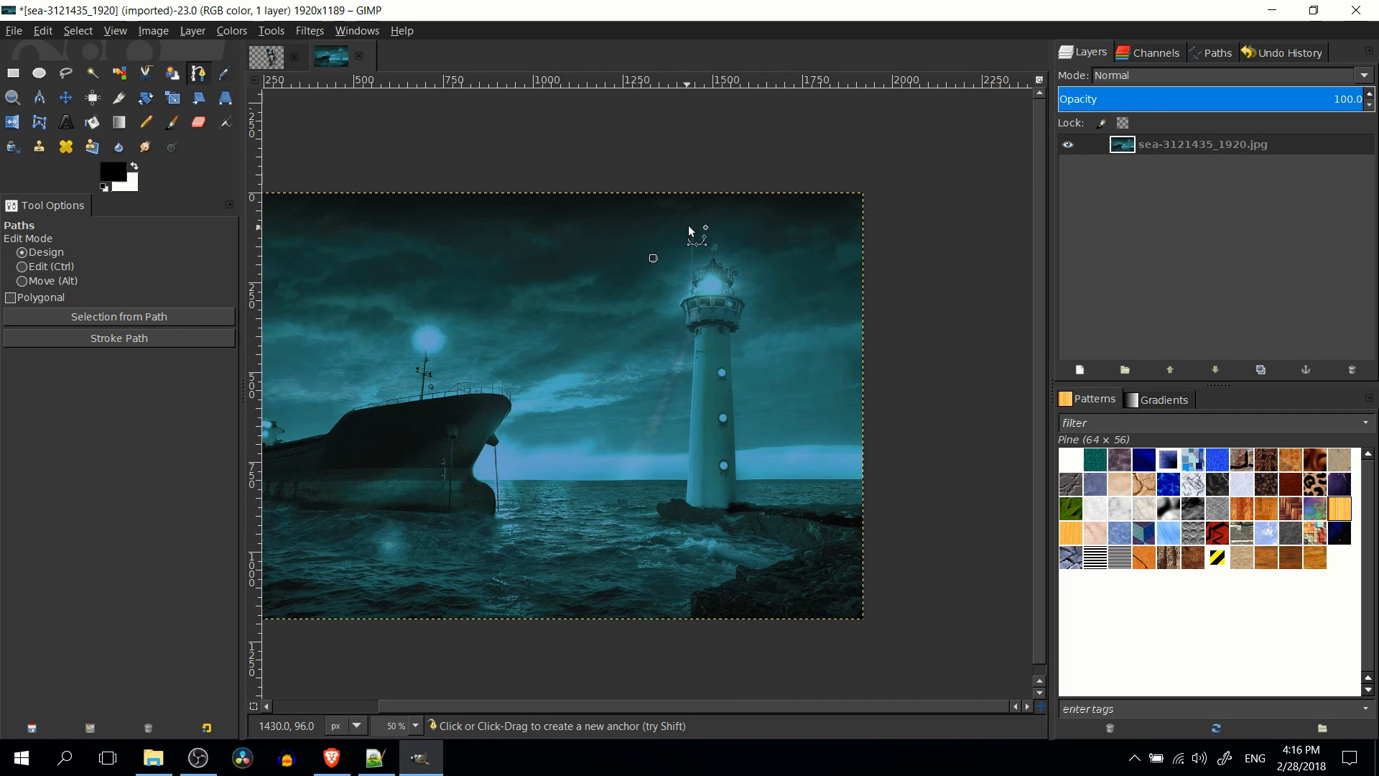
left_click(693, 221)
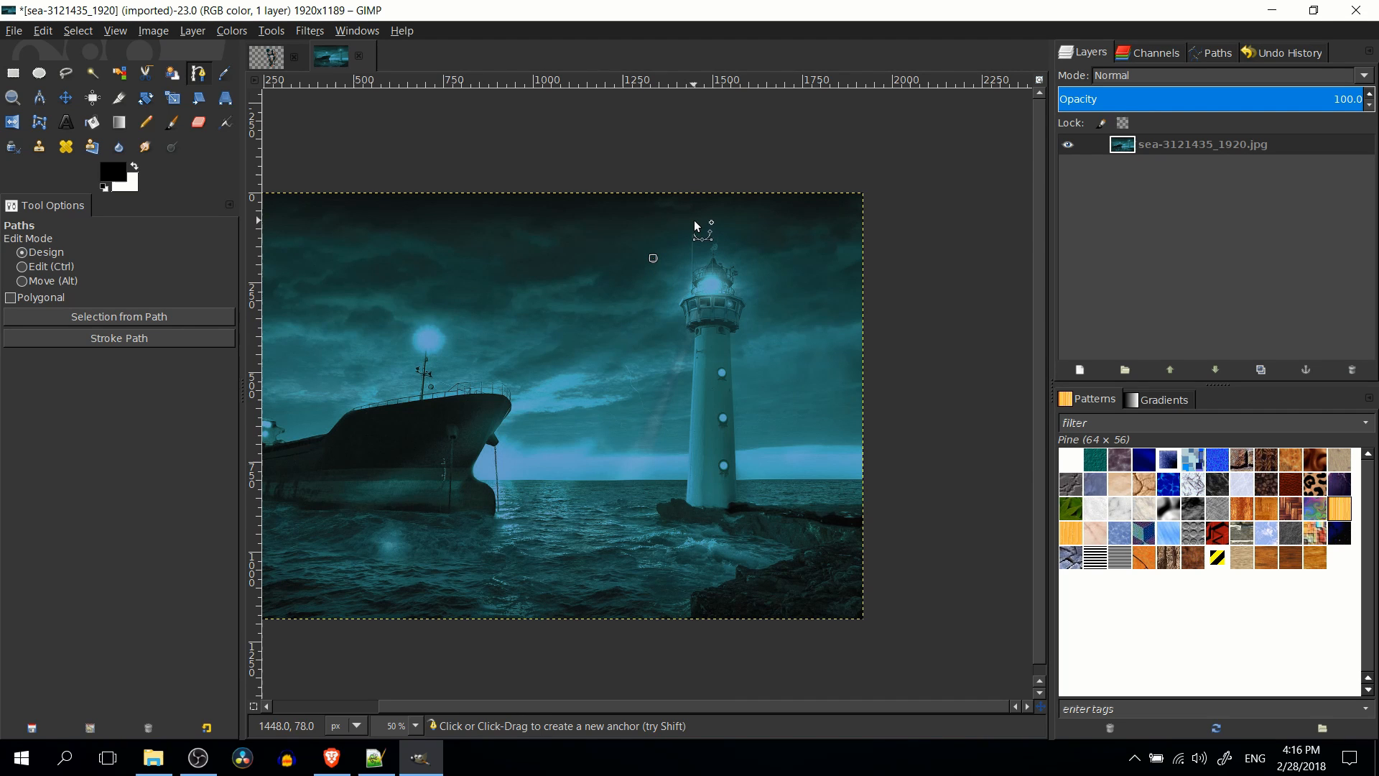
left_click(754, 234)
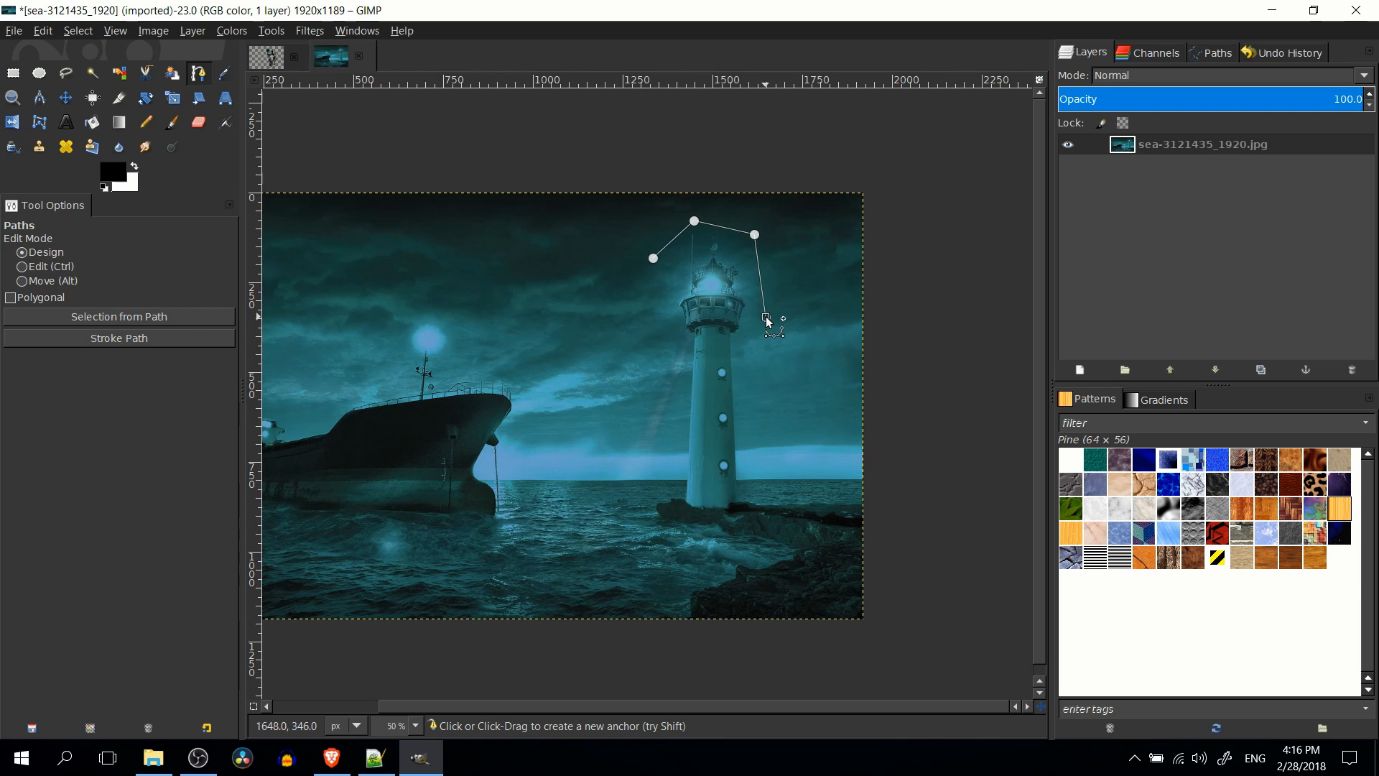
left_click_drag(767, 320, 747, 344)
left_click(768, 458)
left_click(757, 532)
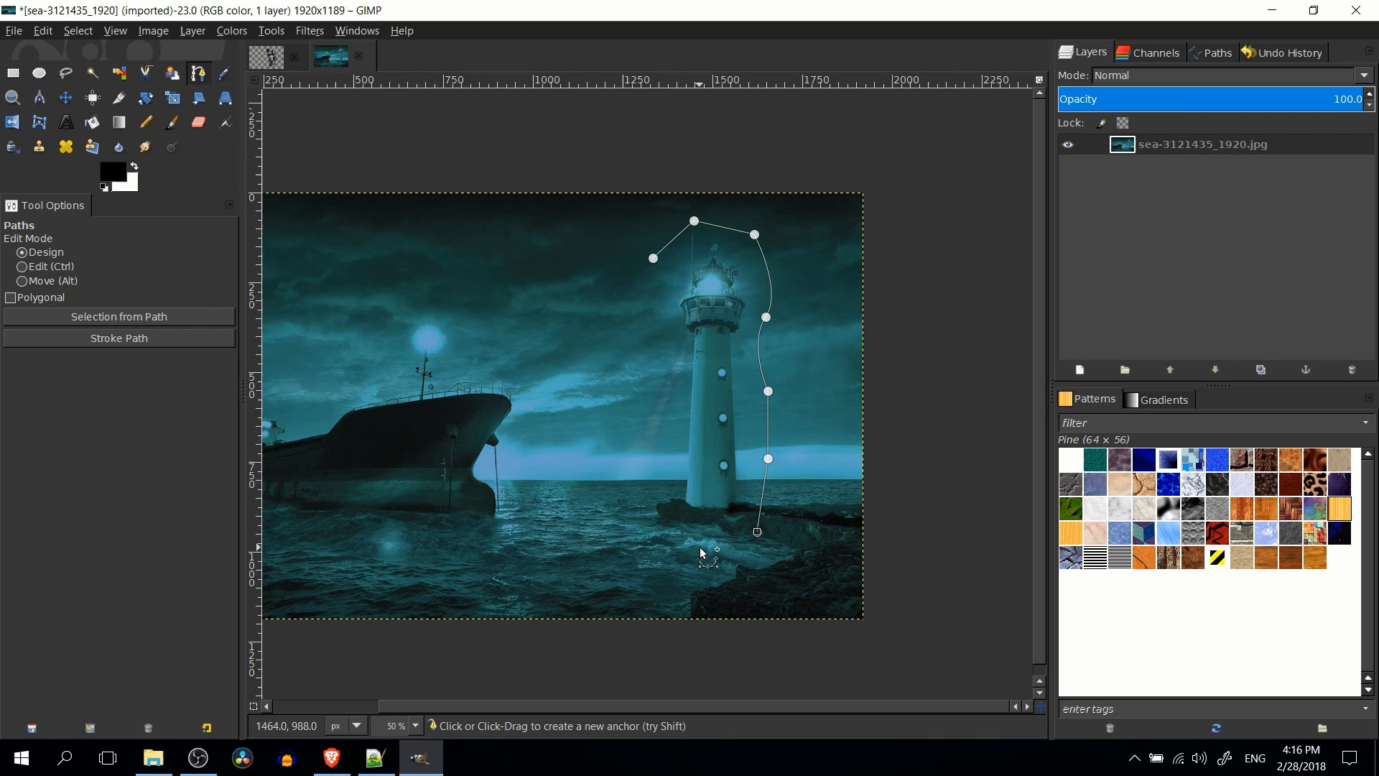
Continue the path below the lighthouse's base and up its left side, and close it at the first anchor.
left_click(654, 529)
left_click(634, 443)
left_click(643, 352)
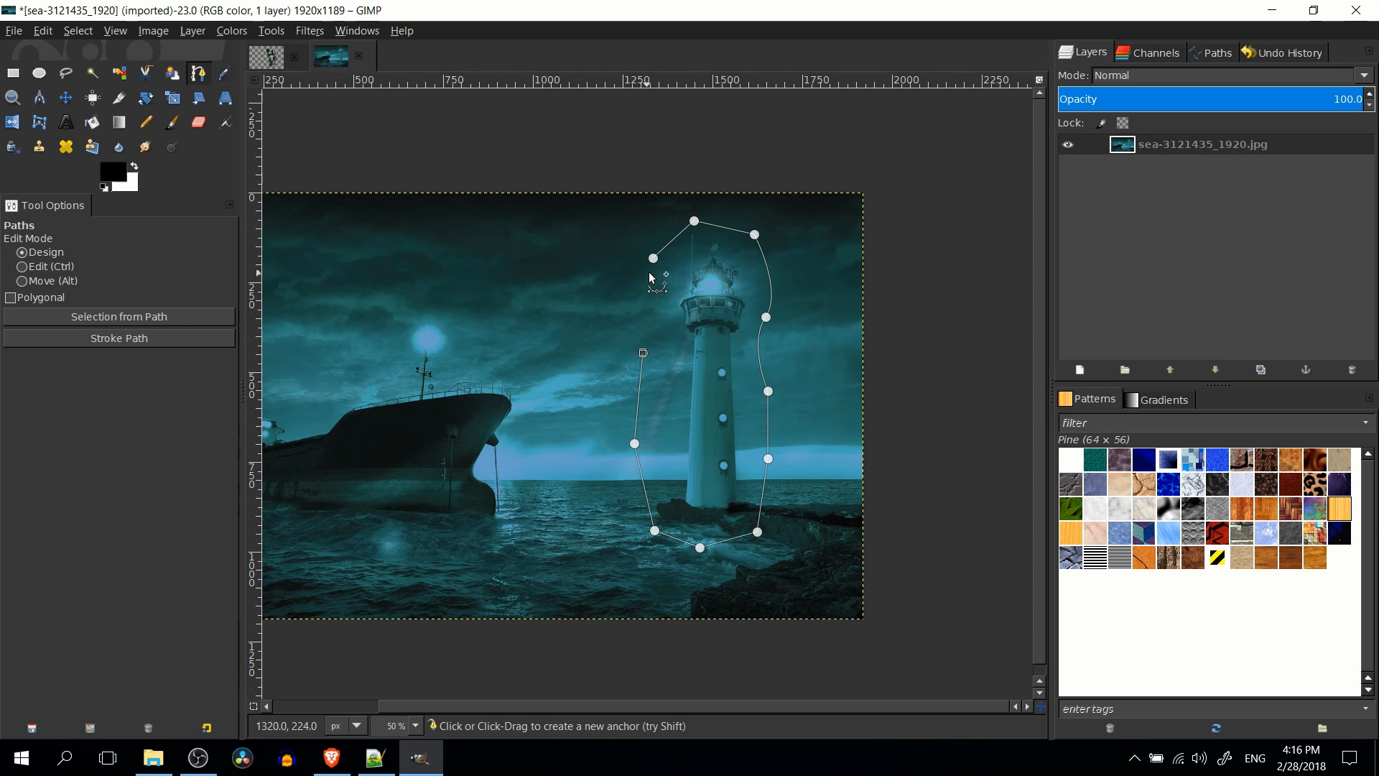
key("ctrl")
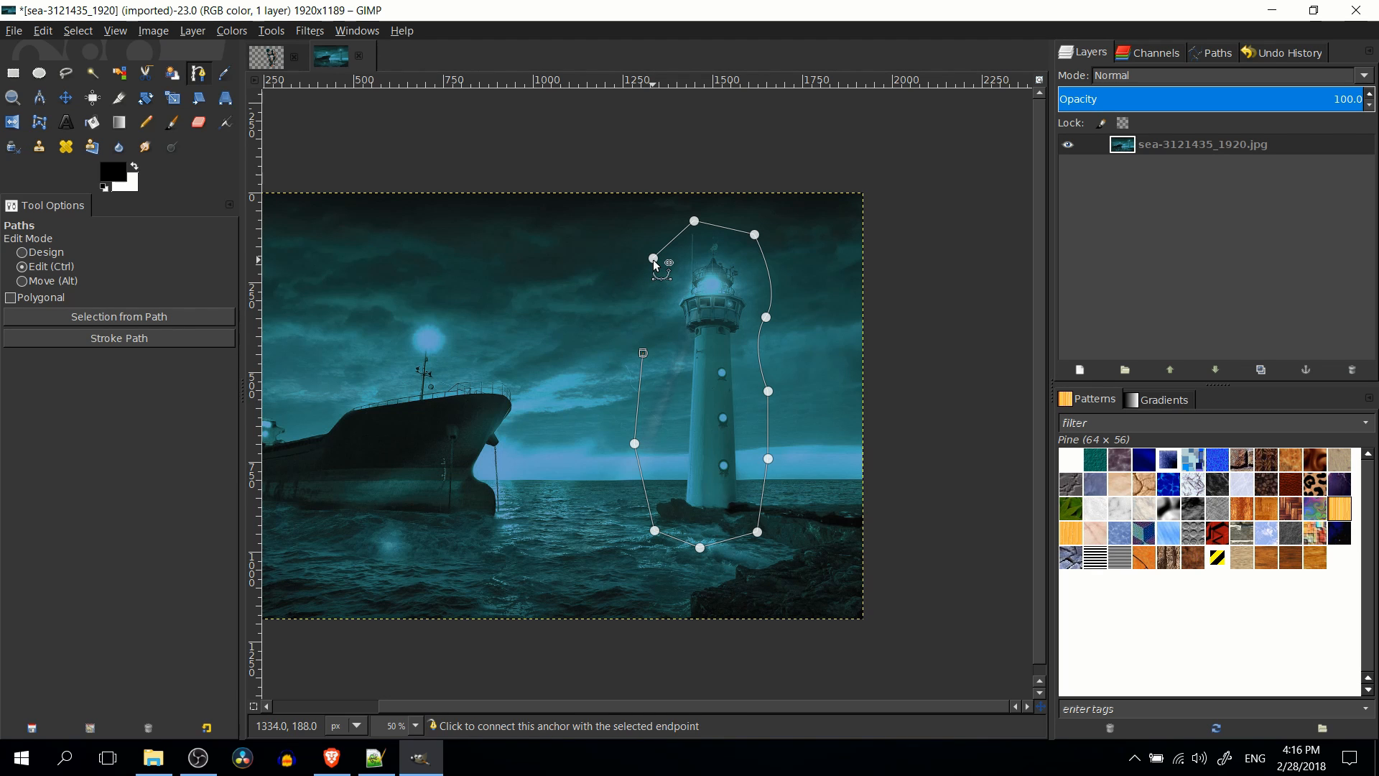
left_click(652, 260, "ctrl")
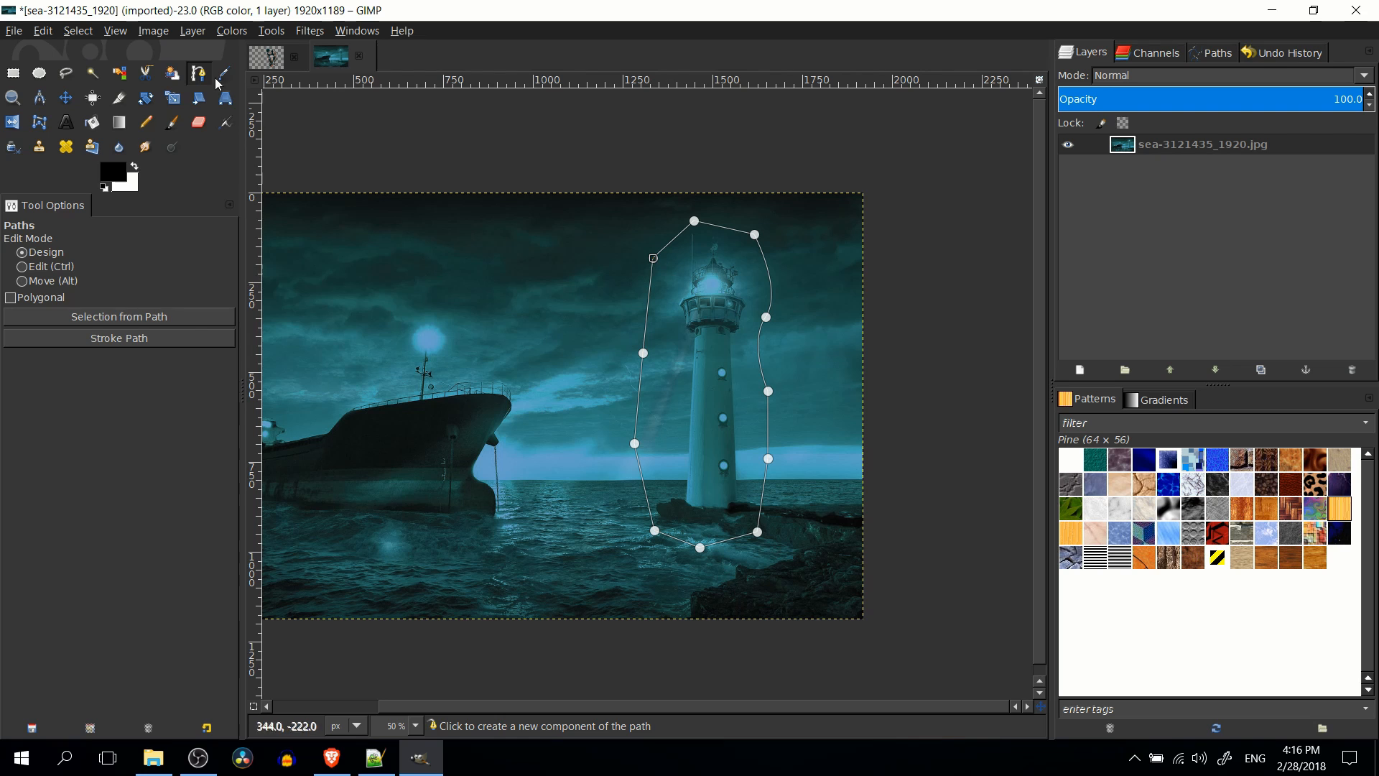
Convert the closed path around the lighthouse into a selection.
left_click(1212, 53)
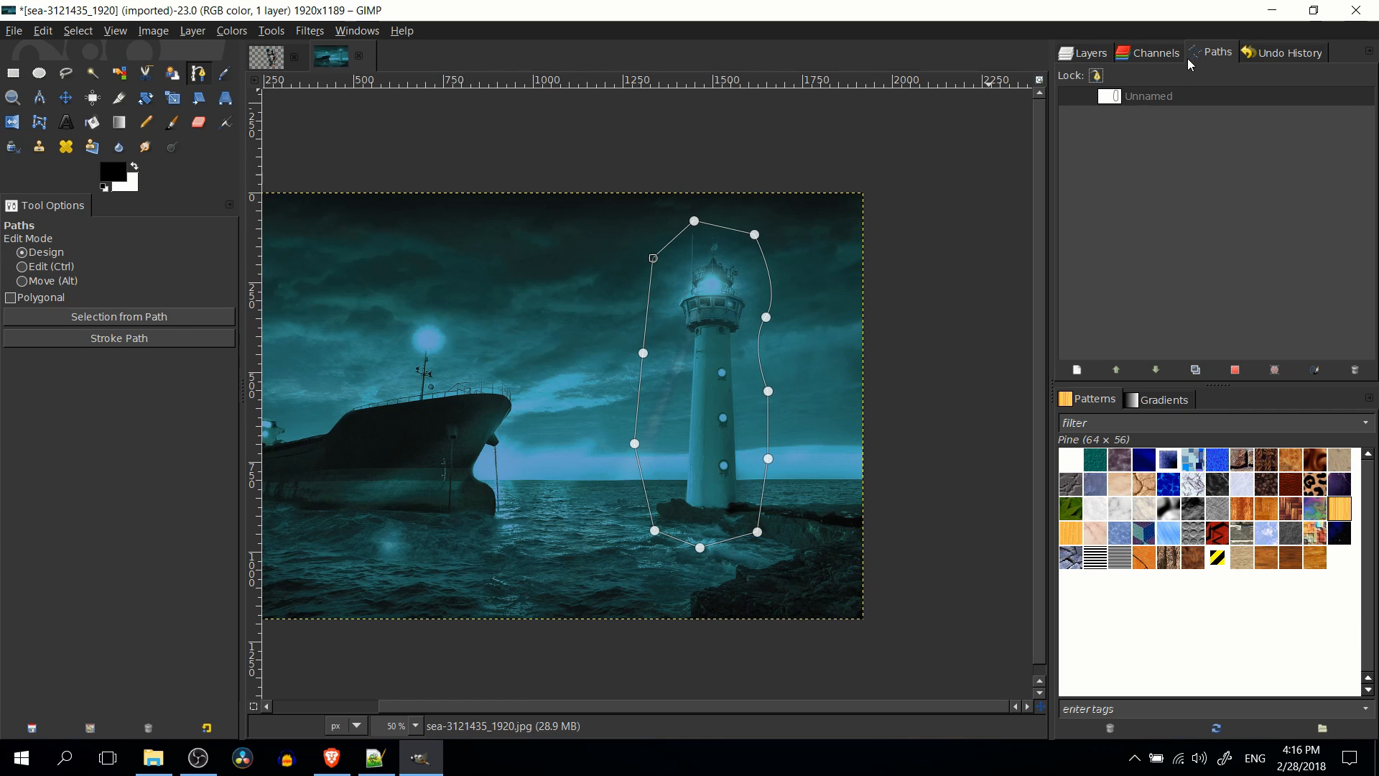
left_click(357, 30)
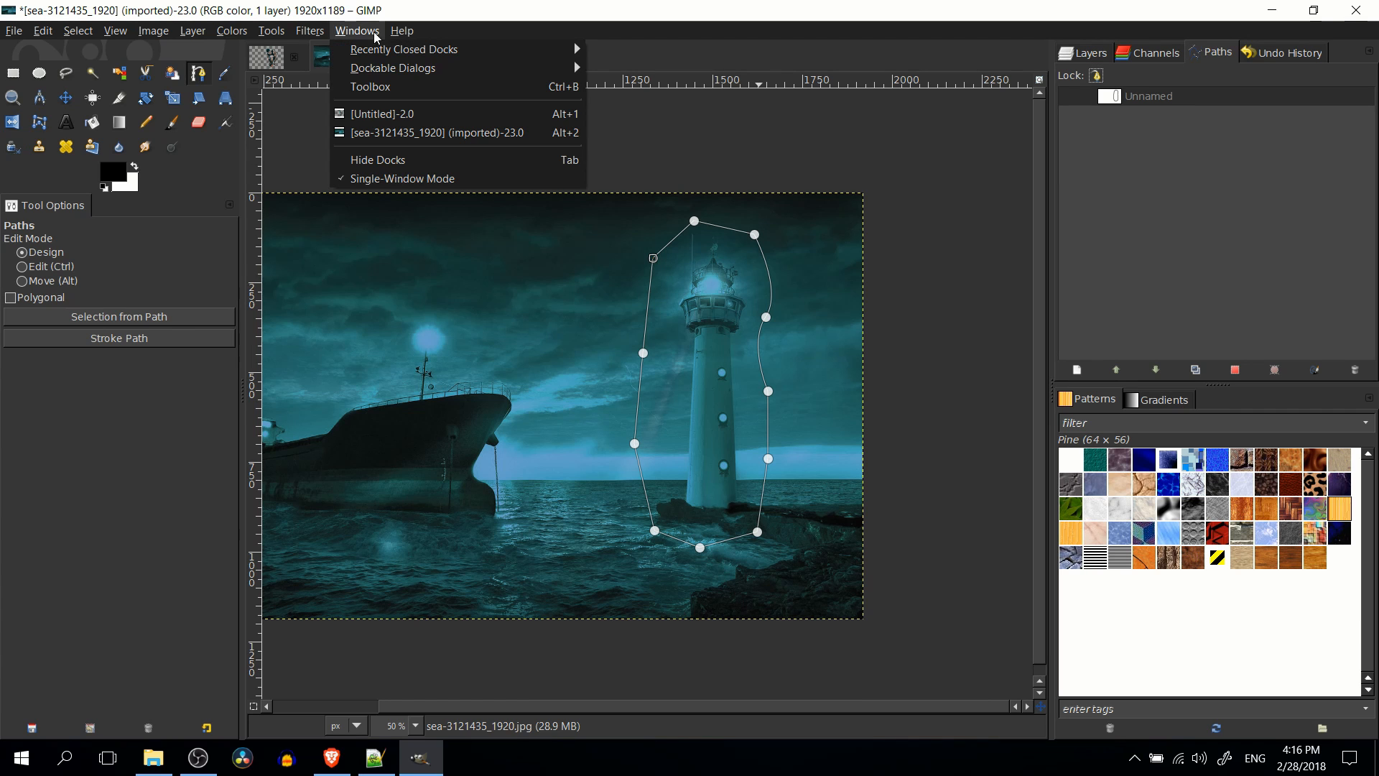
mouse_move(381, 72)
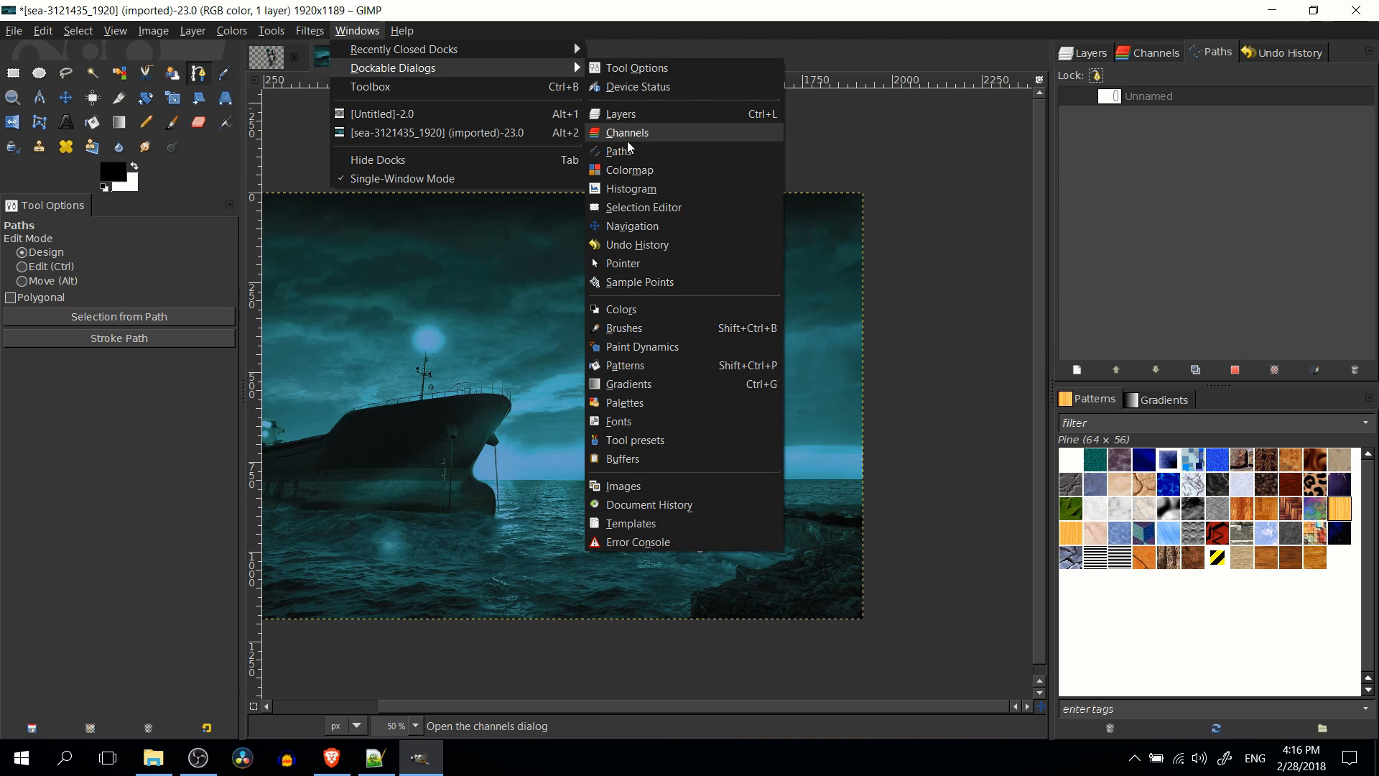
left_click(842, 156)
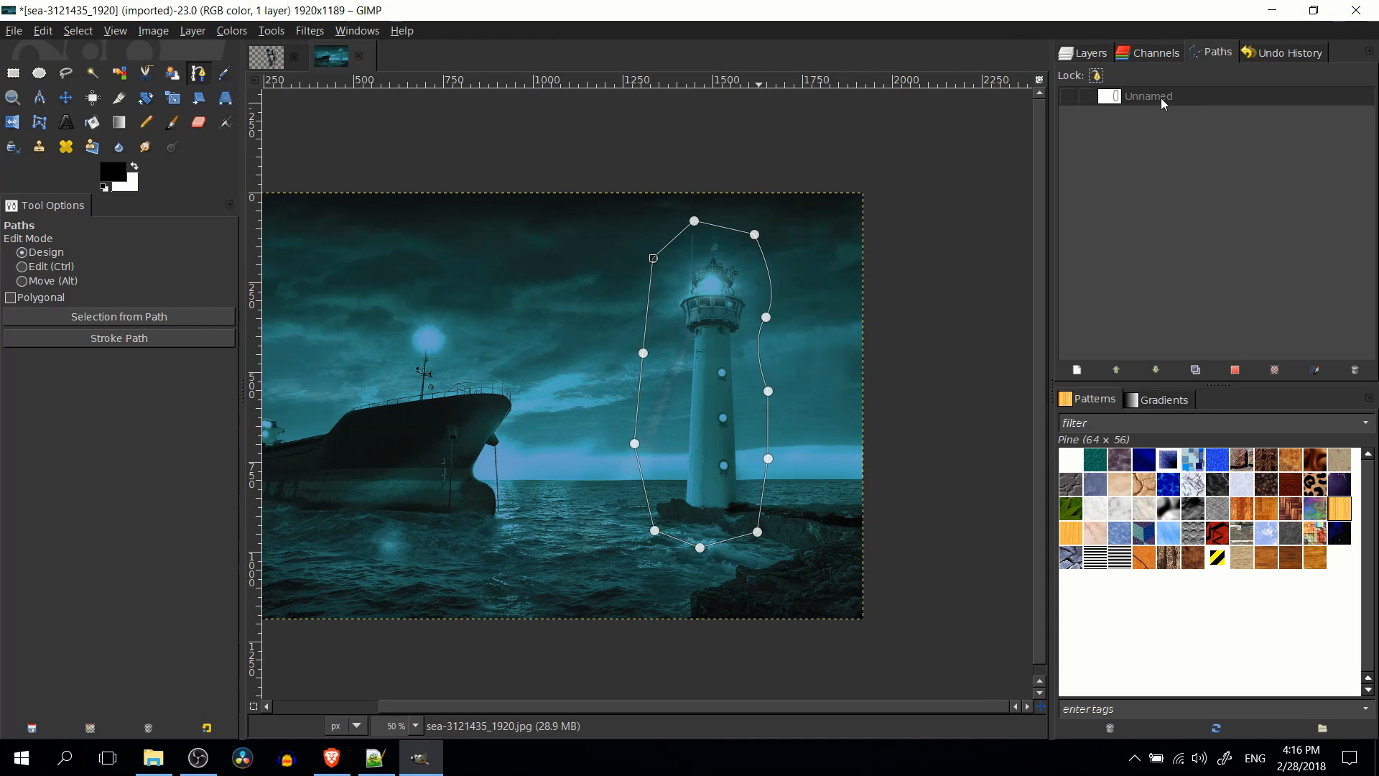
left_click(1144, 95)
right_click(1144, 95)
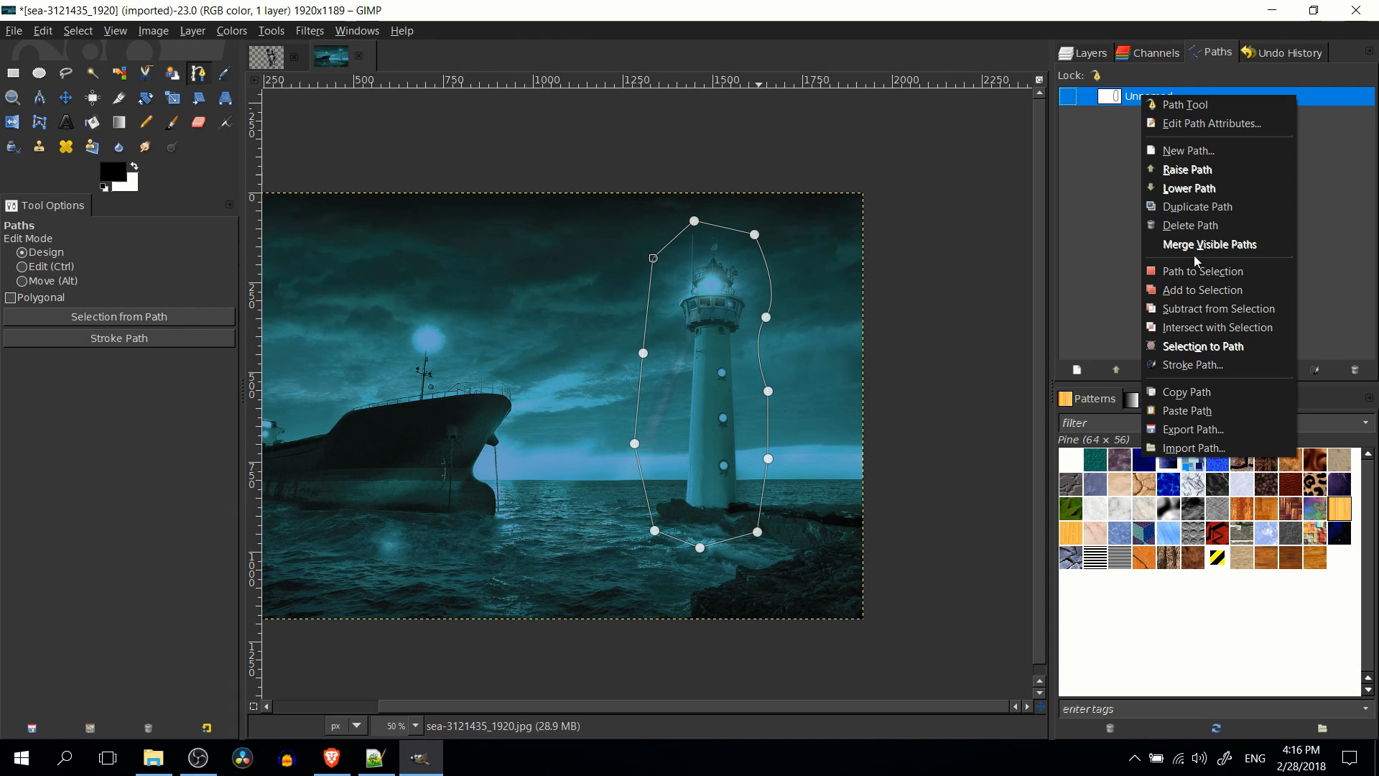
left_click(1213, 280)
Cut the selected lighthouse out of the sea photo and add a new transparent layer of 1920 × 1189 px.
left_click(1084, 53)
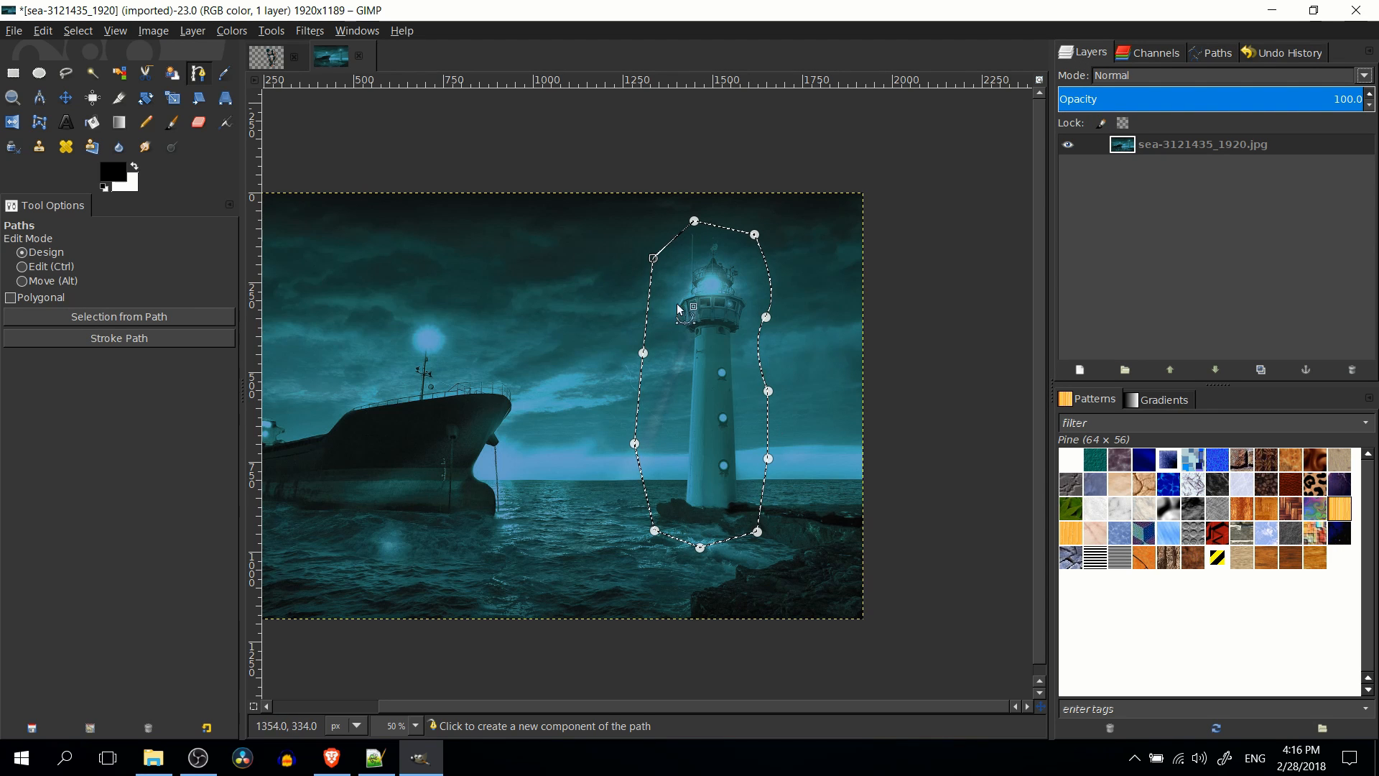
key("ctrl+x")
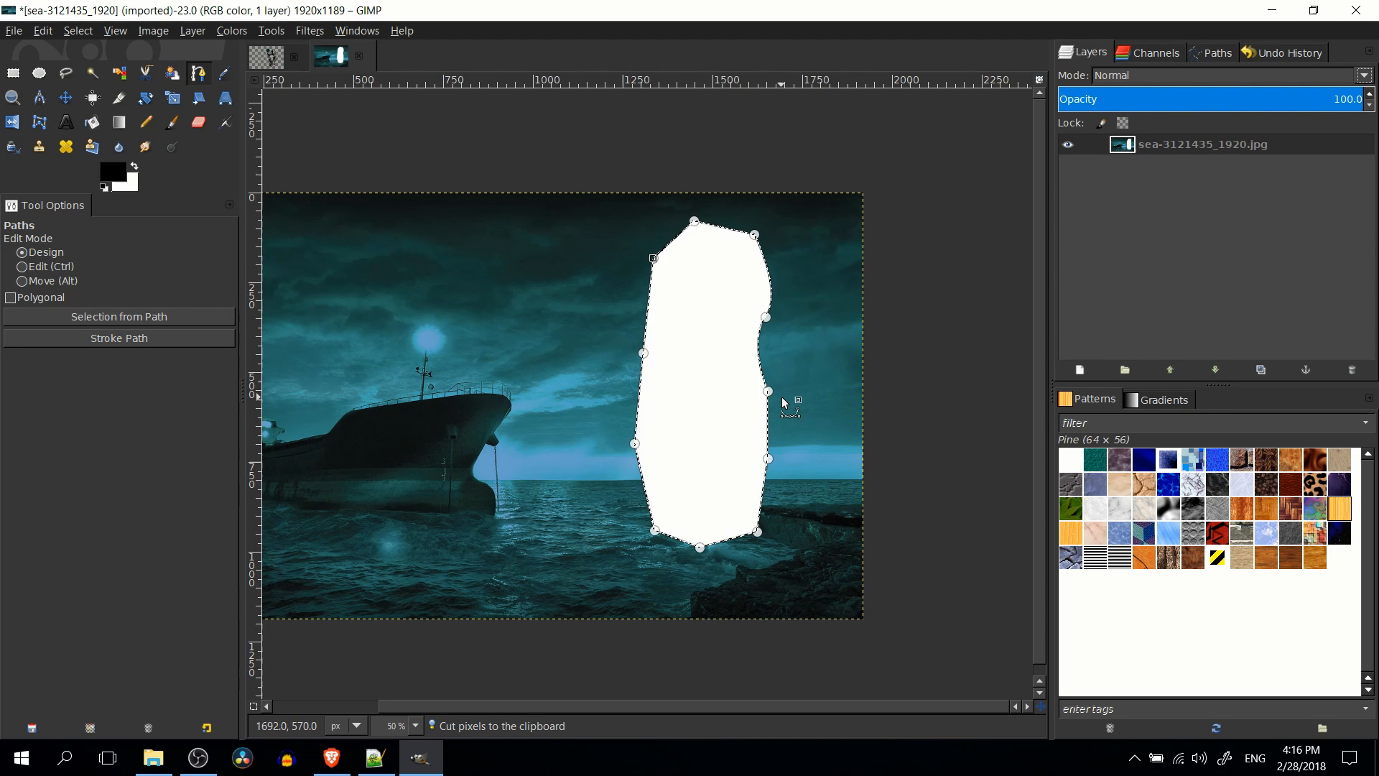
left_click(1080, 370)
left_click(1114, 508)
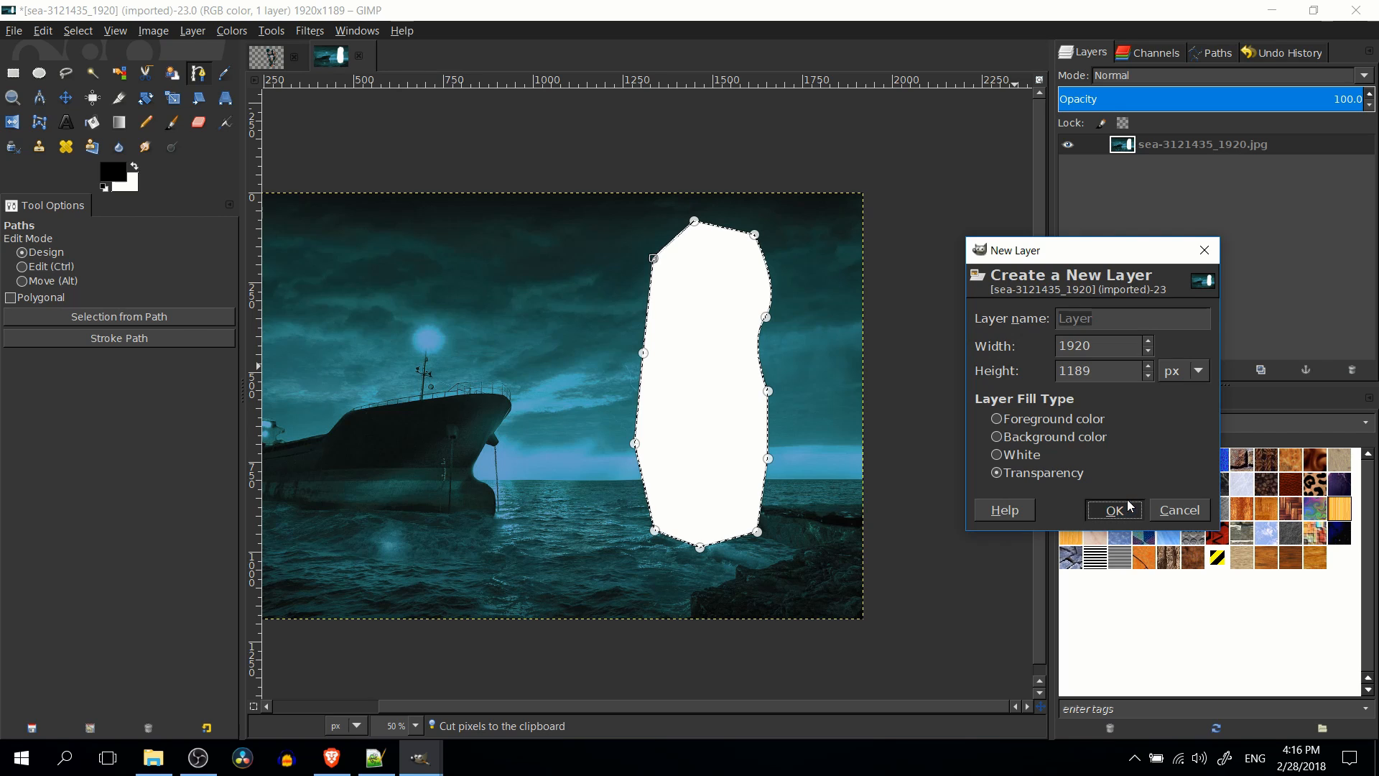
Paste the cut-out lighthouse with the sea photo's layer hidden, and move it to the middle of the image.
key("m")
key("ctrl+v")
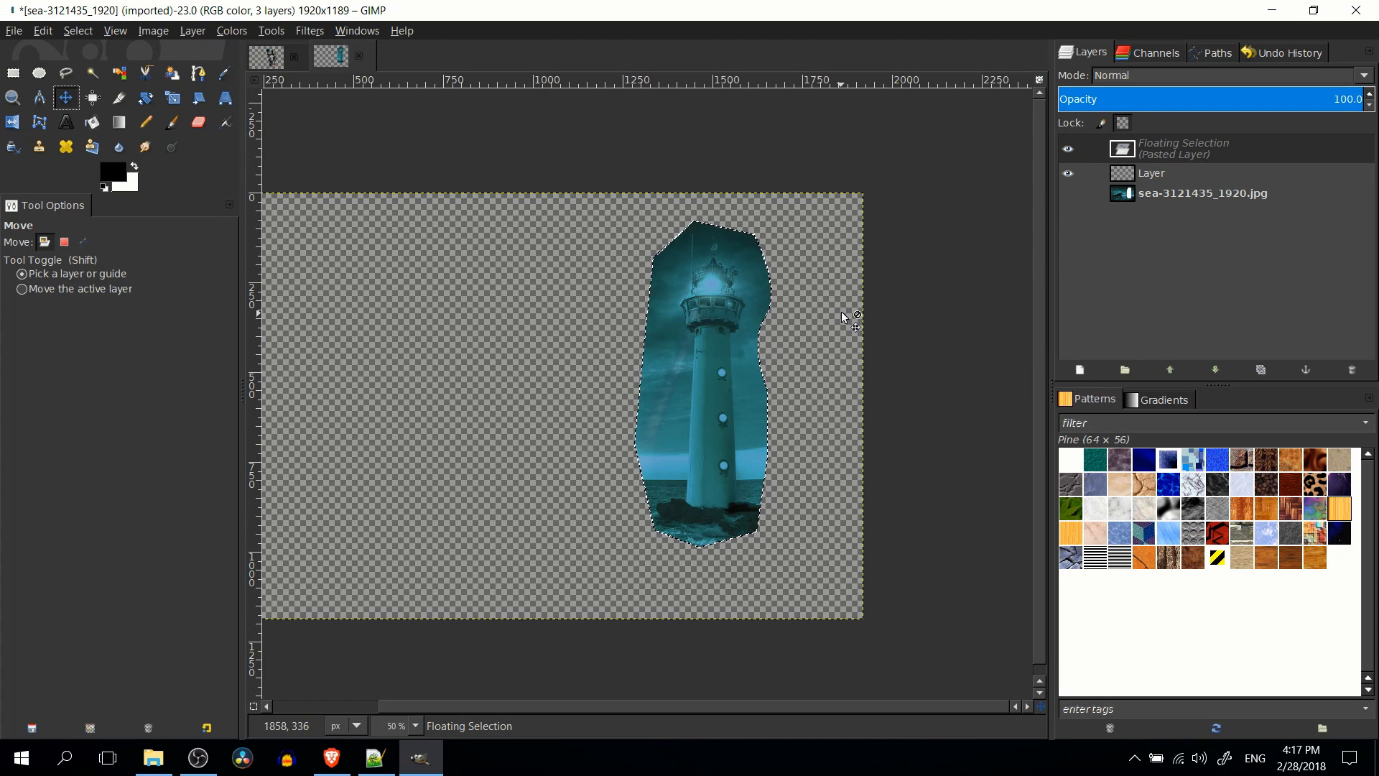
left_click_drag(716, 325, 798, 355)
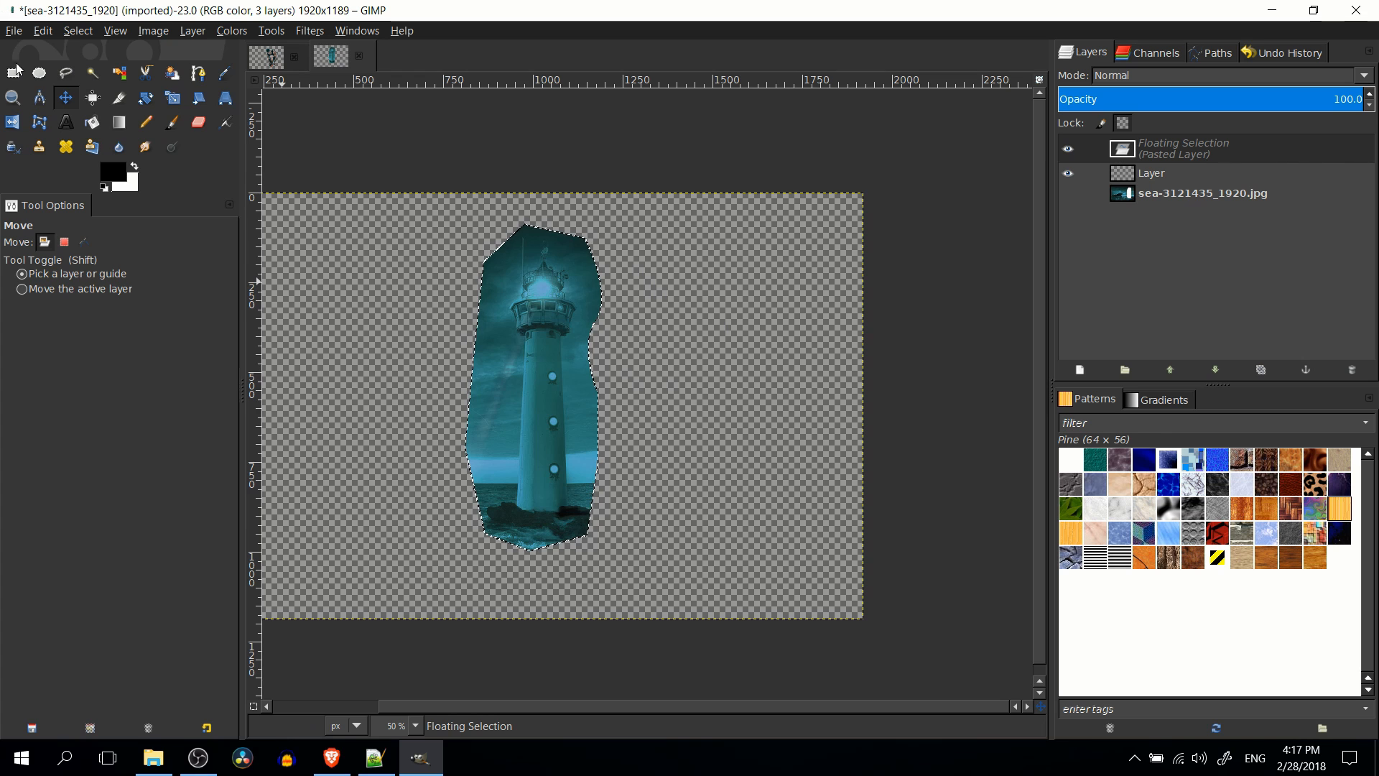
left_click(1212, 52)
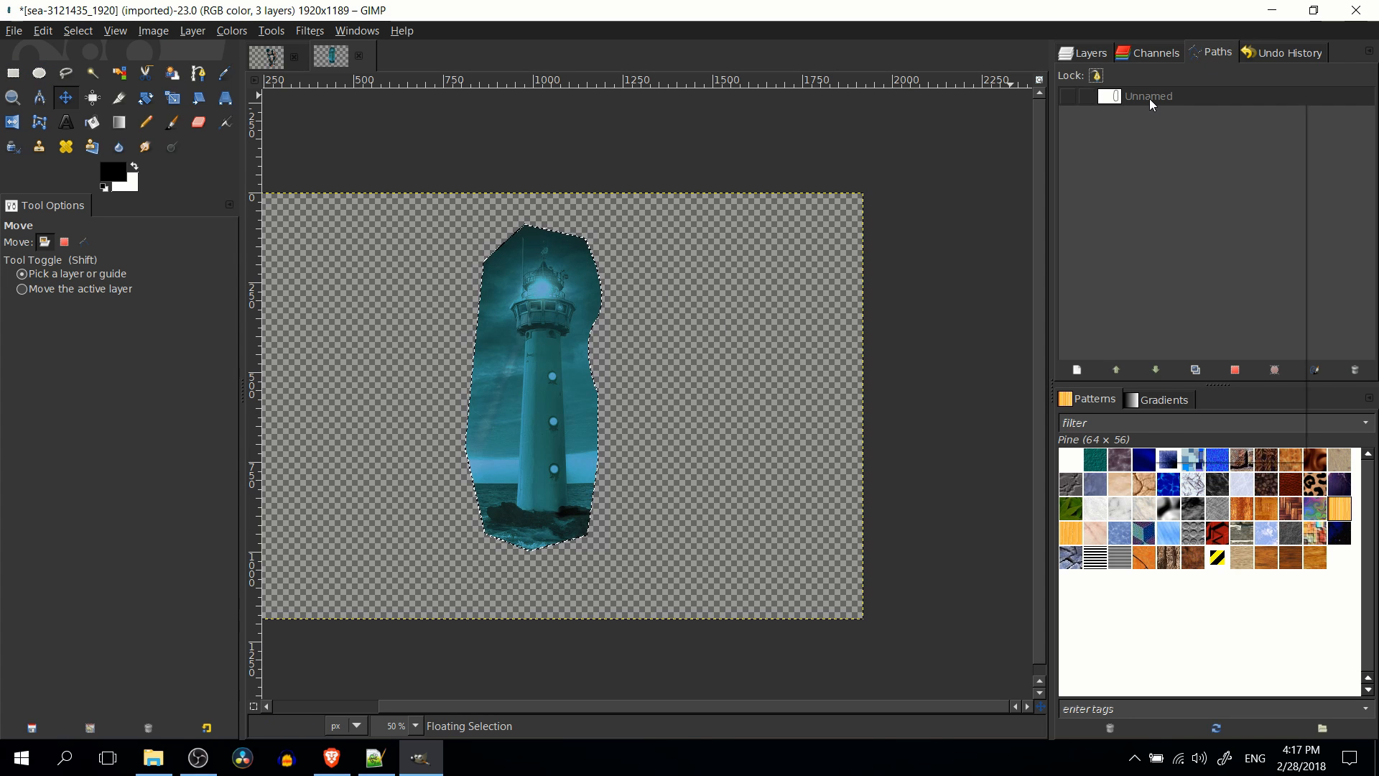
right_click(1149, 98)
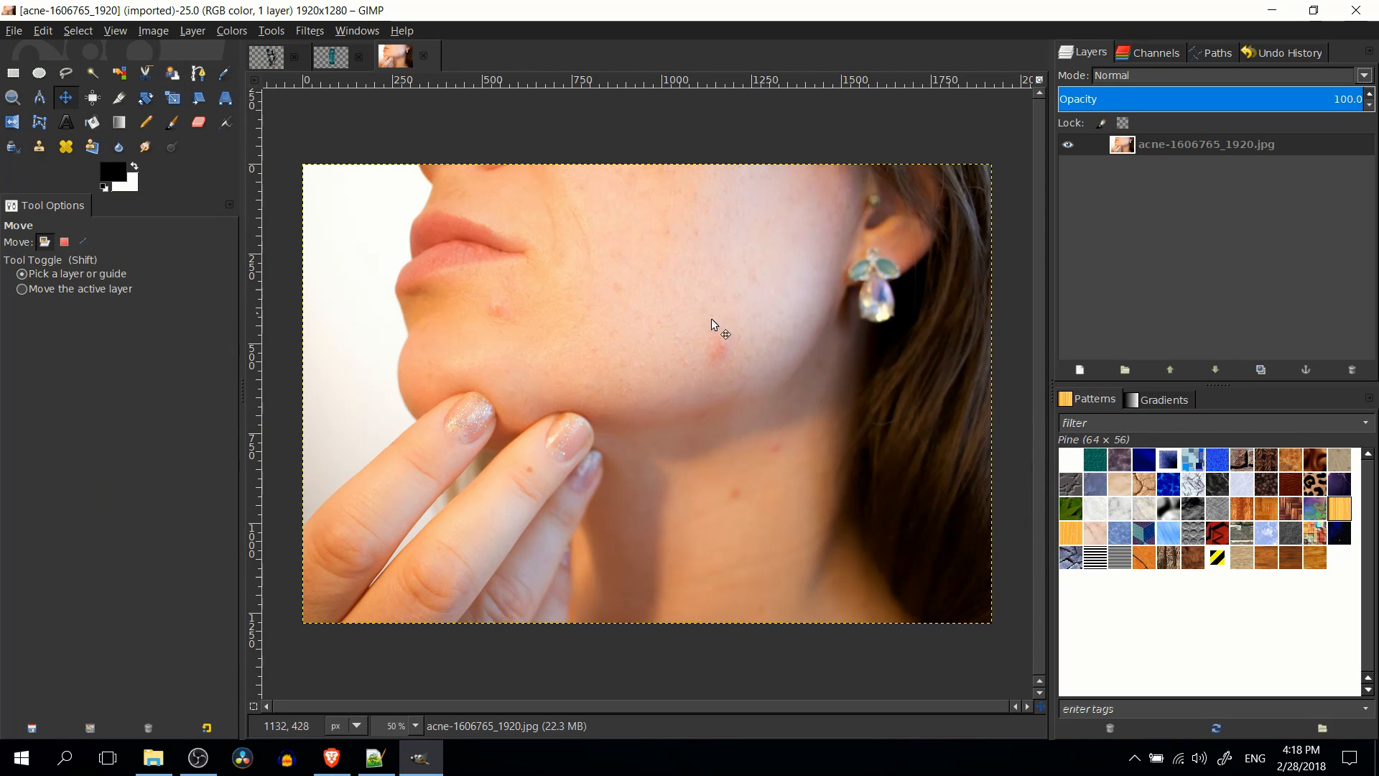
Set up the Healing tool on the acne photo with a source on clear cheek skin and a brush size of 24.
left_click(67, 147)
key("plus")
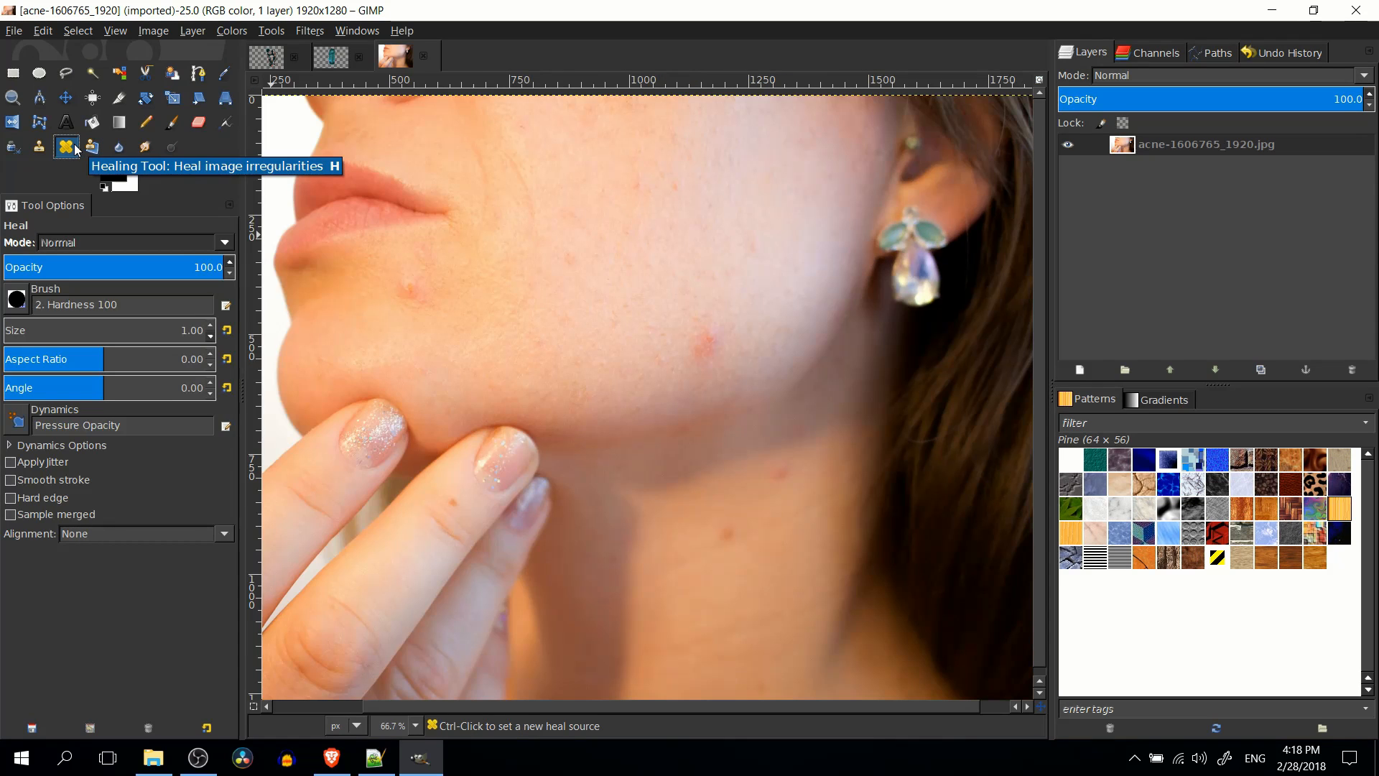
left_click(751, 277, "ctrl")
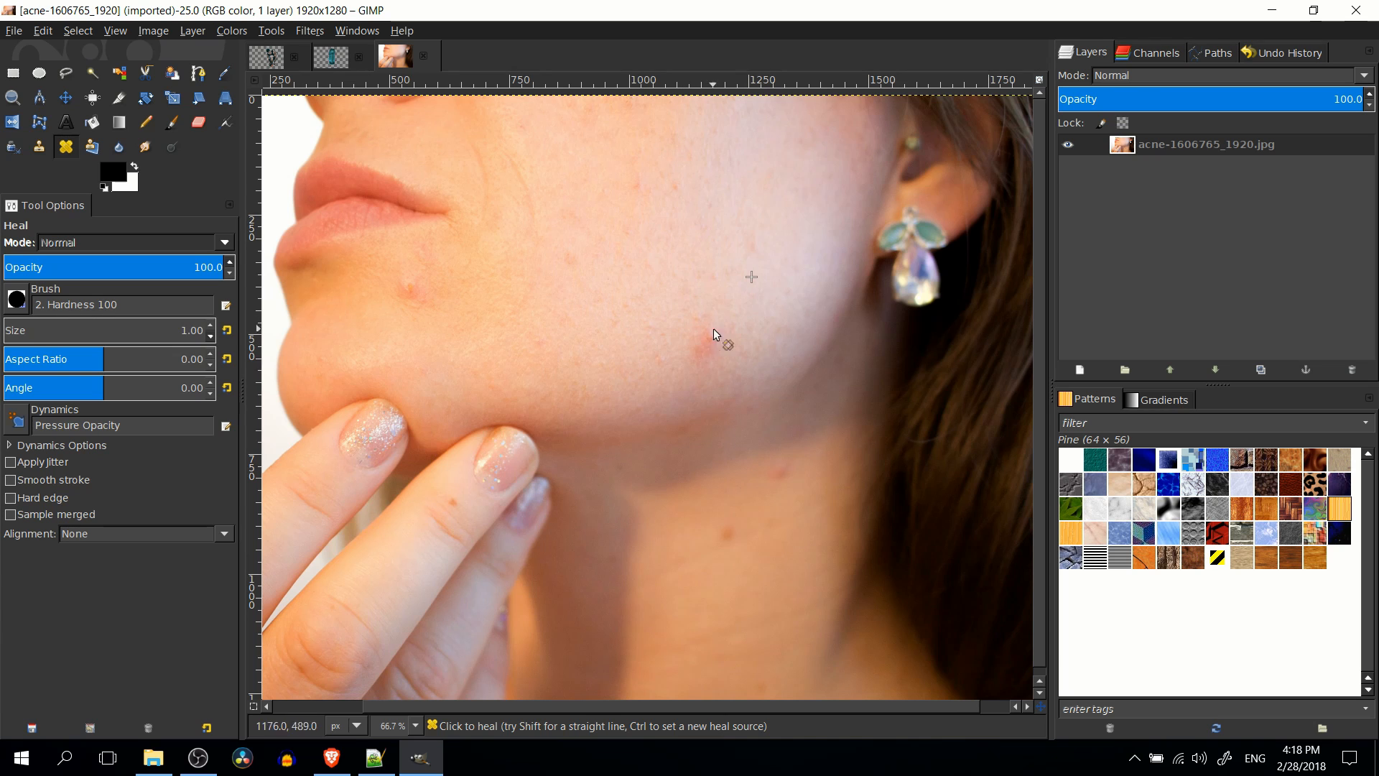
scroll(212, 329, "up", 20)
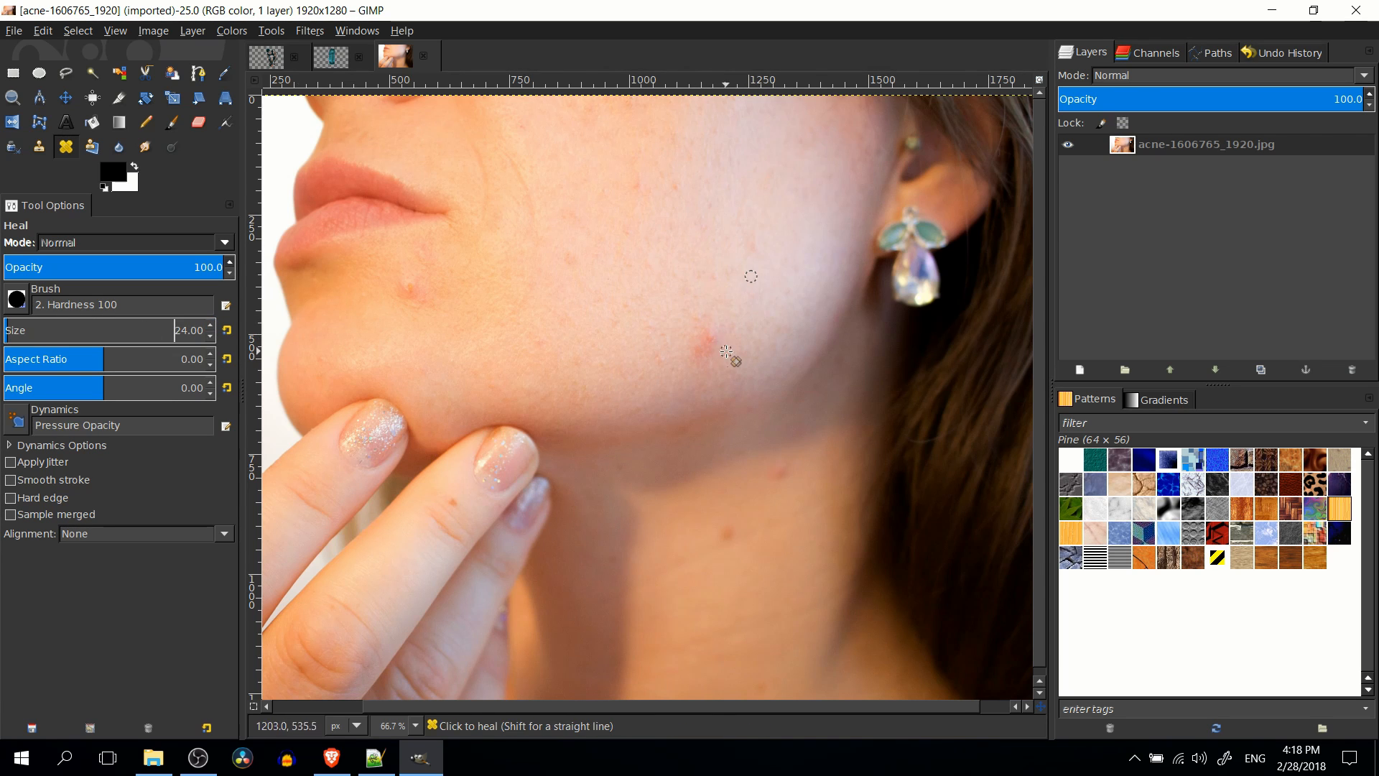
Heal the large red blemish near the jawline with the sampled cheek skin.
scroll(726, 352, "up", 1)
scroll(726, 352, "up", 2)
scroll(735, 331, "down", 1)
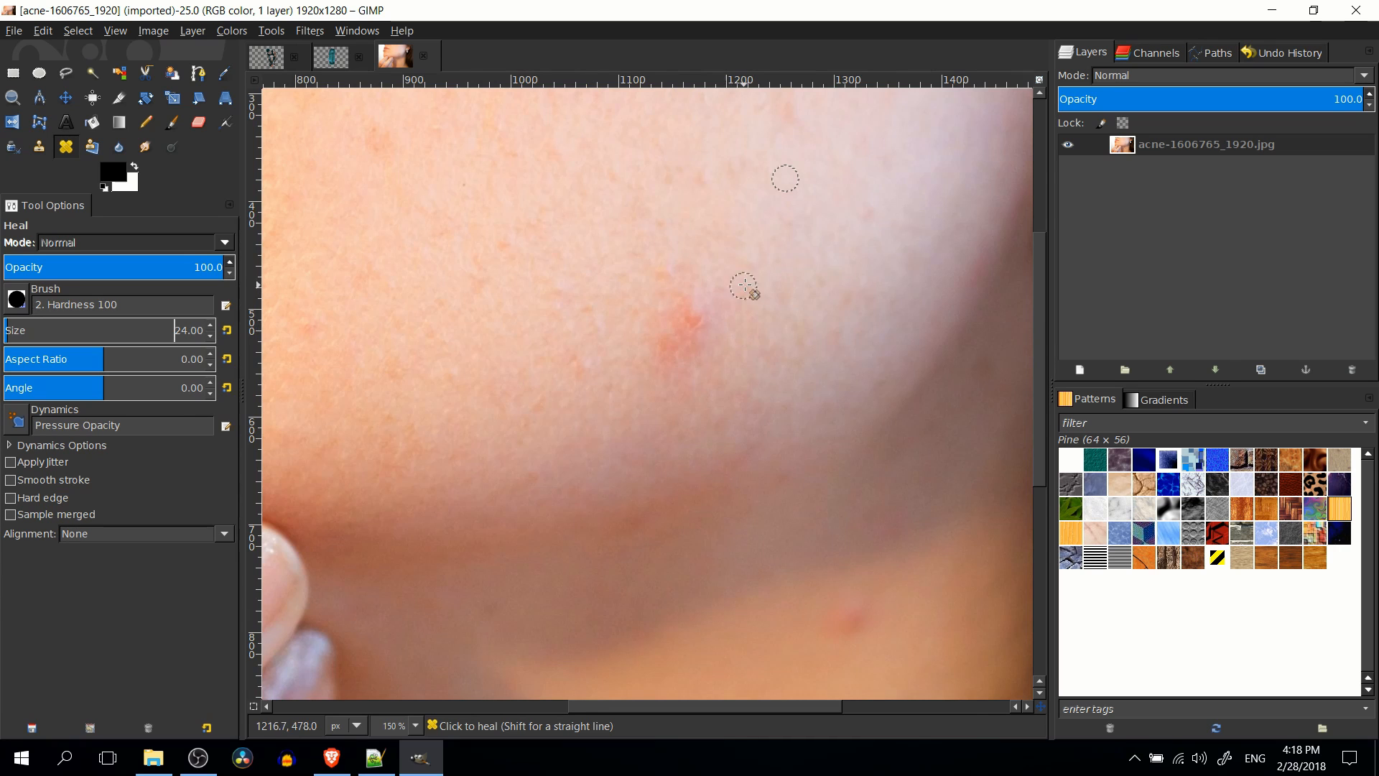
scroll(744, 288, "down", 1)
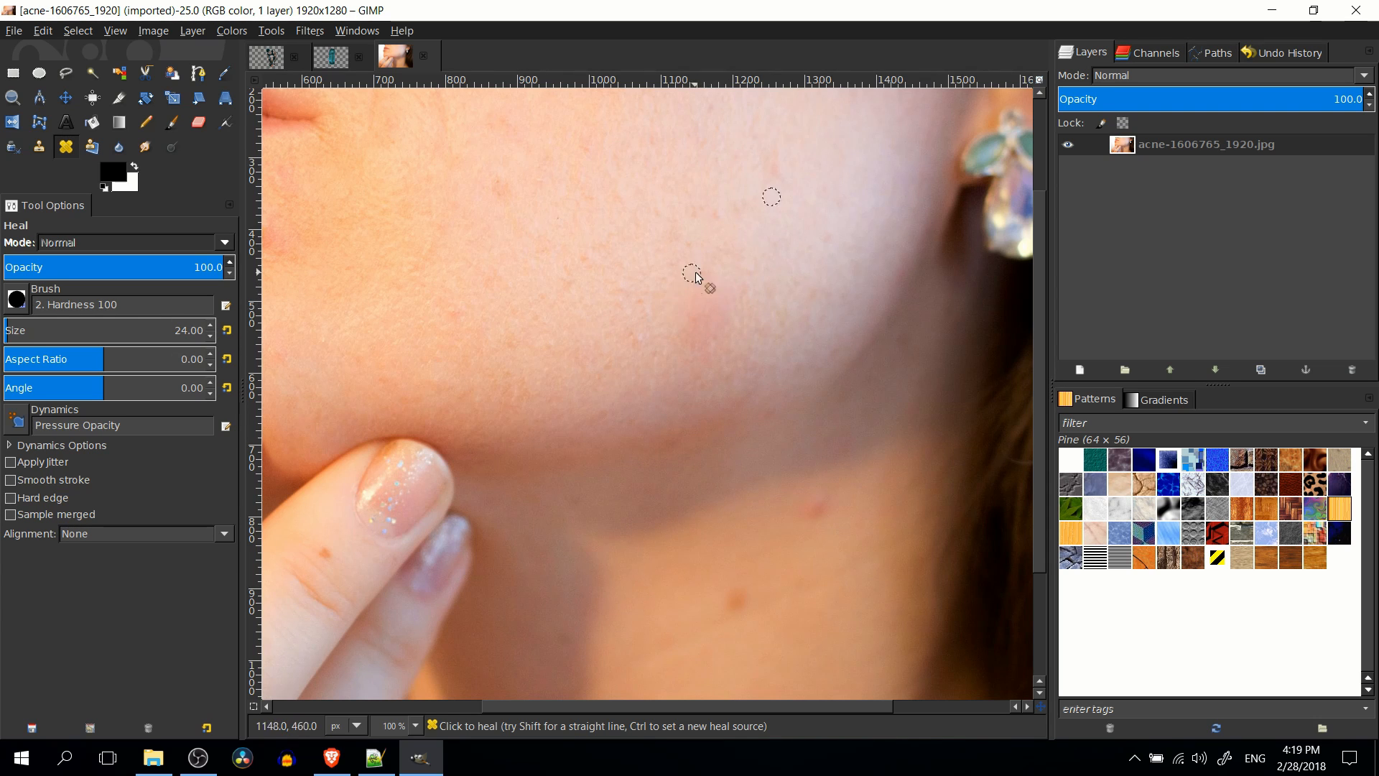
left_click(687, 311)
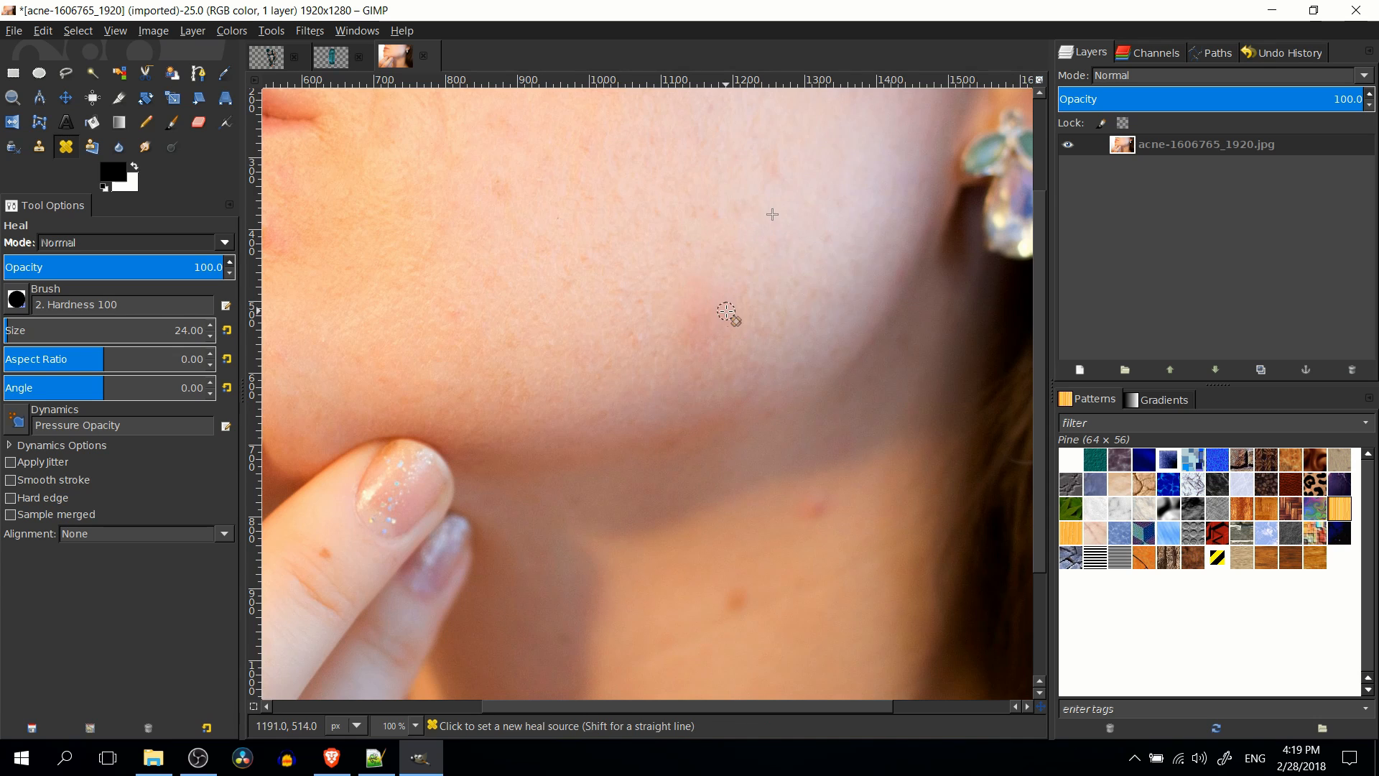
scroll(726, 319, "down", 1, "ctrl")
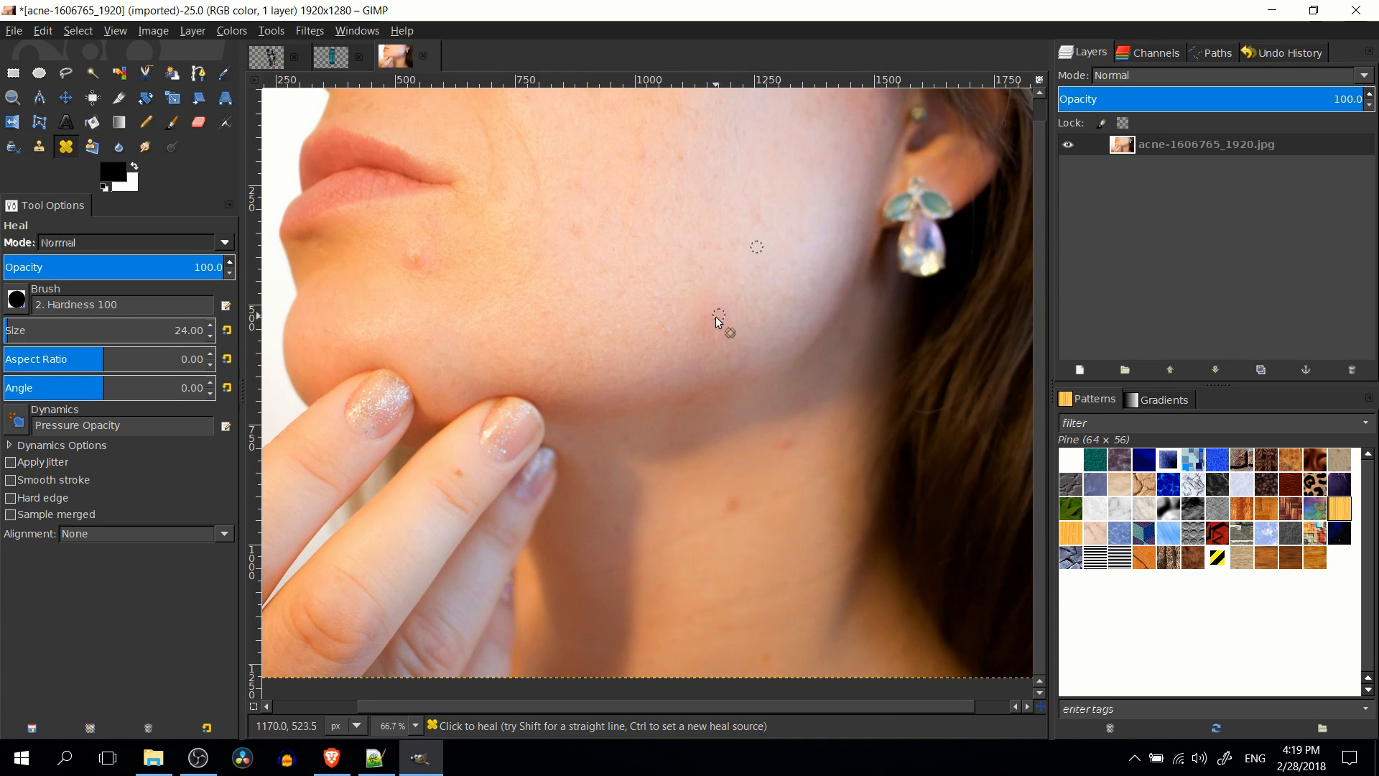
Resample the heal source from clear skin nearer the middle of the cheek and heal the remaining redness at the jawline.
scroll(716, 316, "up", 1, "ctrl")
scroll(696, 304, "down", 3, "ctrl")
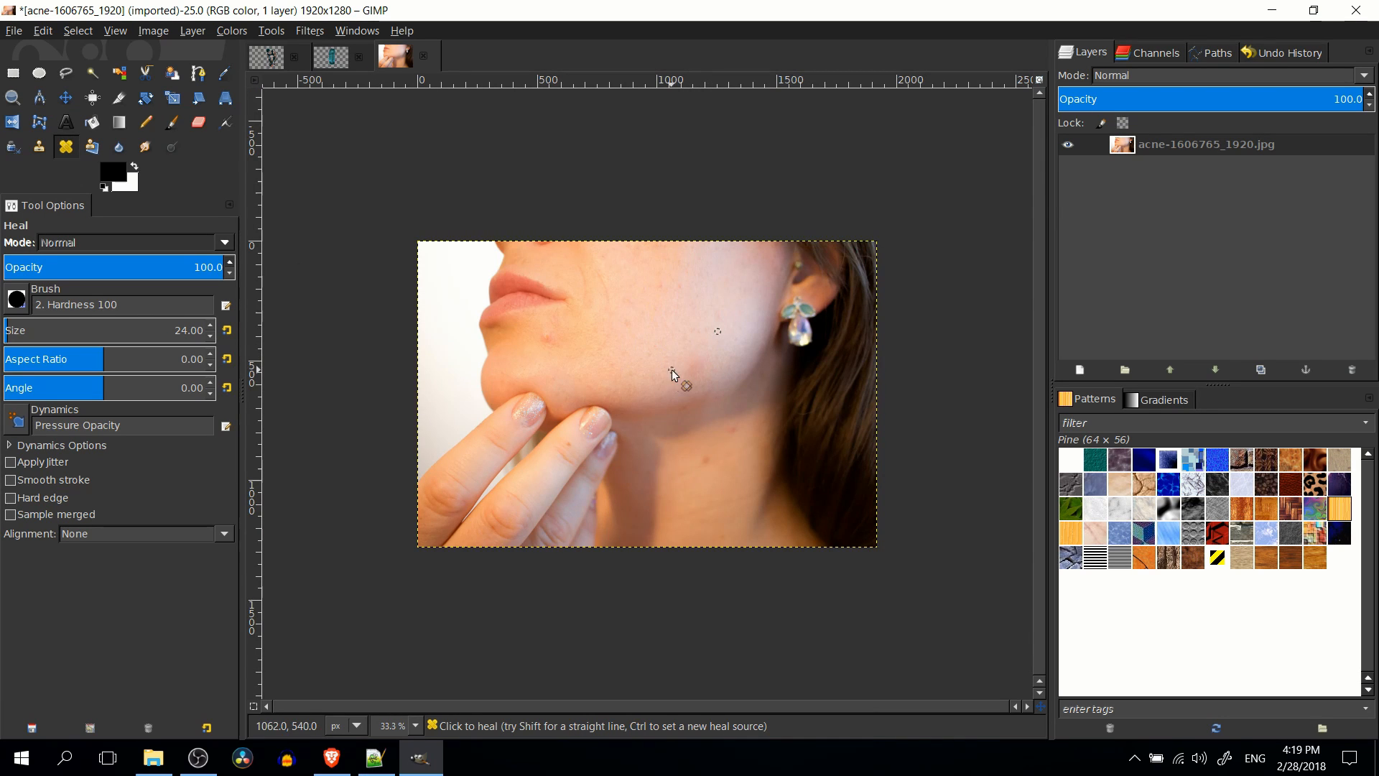
scroll(716, 374, "up", 3, "ctrl")
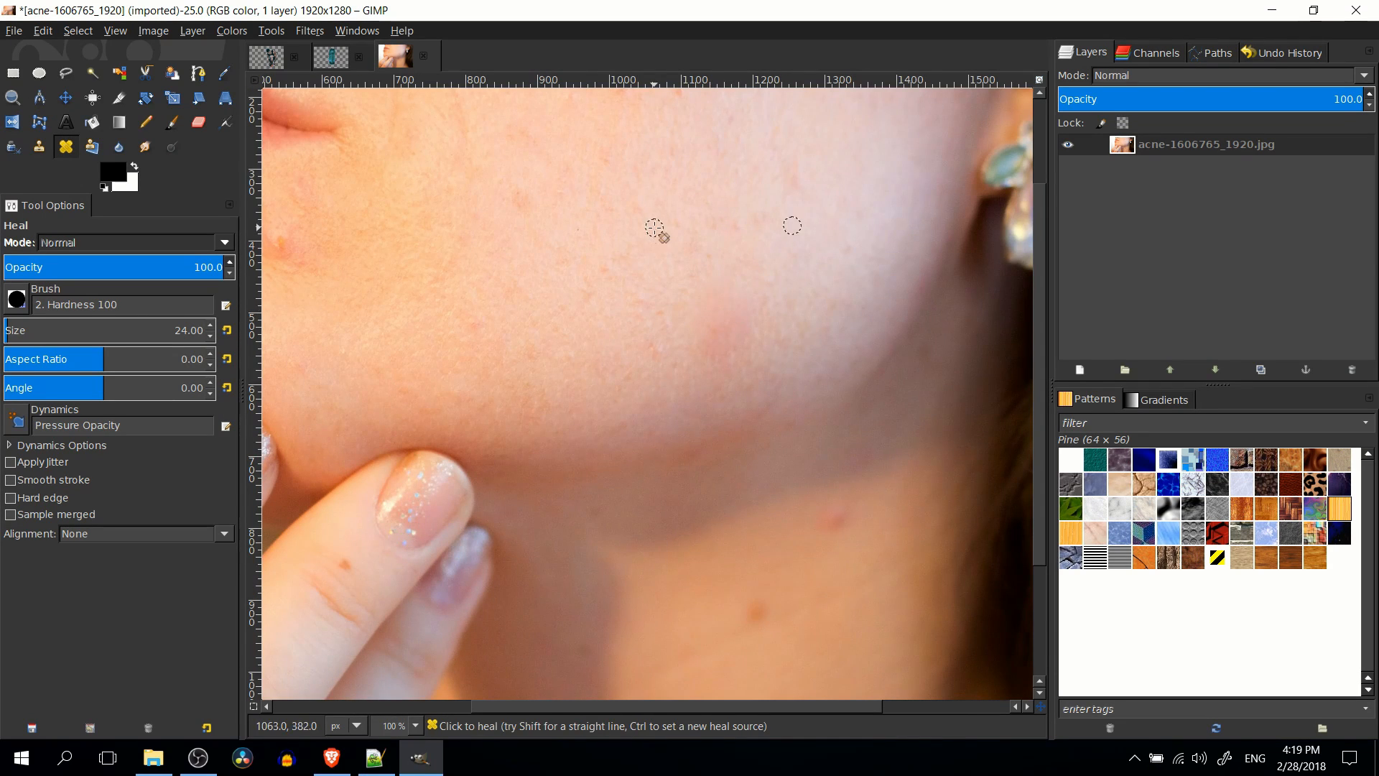
left_click(621, 279, "ctrl")
left_click_drag(736, 329, 733, 334)
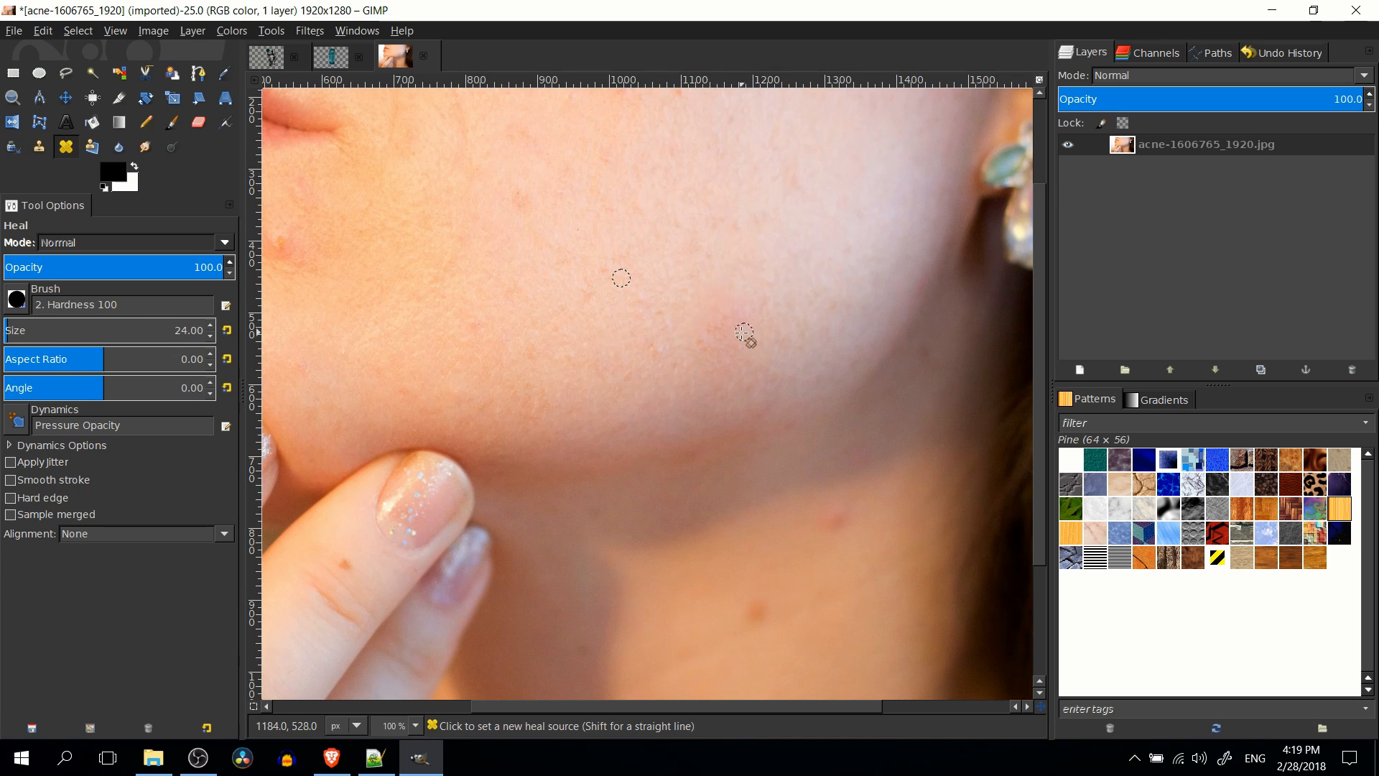
scroll(739, 332, "down", 1, "ctrl")
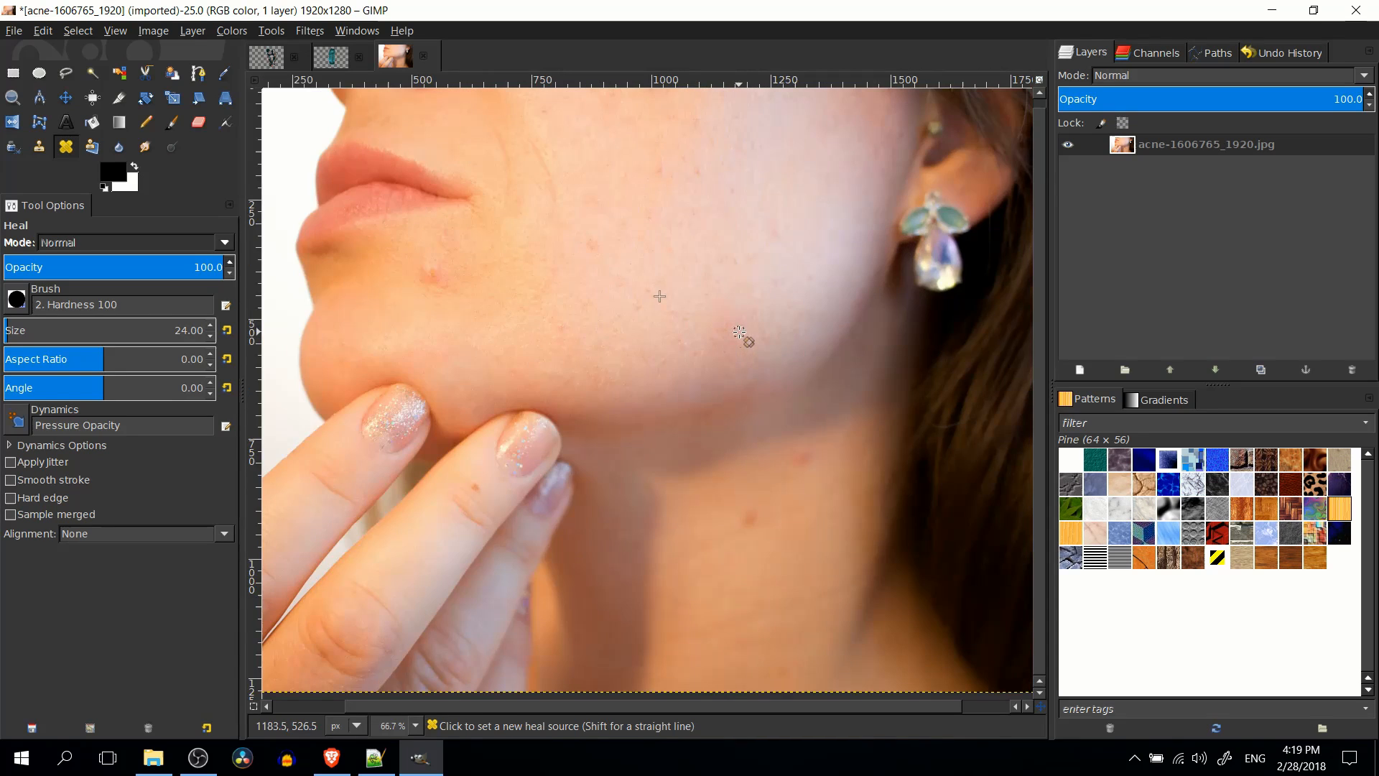
Heal the small spots on the cheek and the red blemish below the lower lip, sampling clear skin near each.
left_click(628, 245, "ctrl")
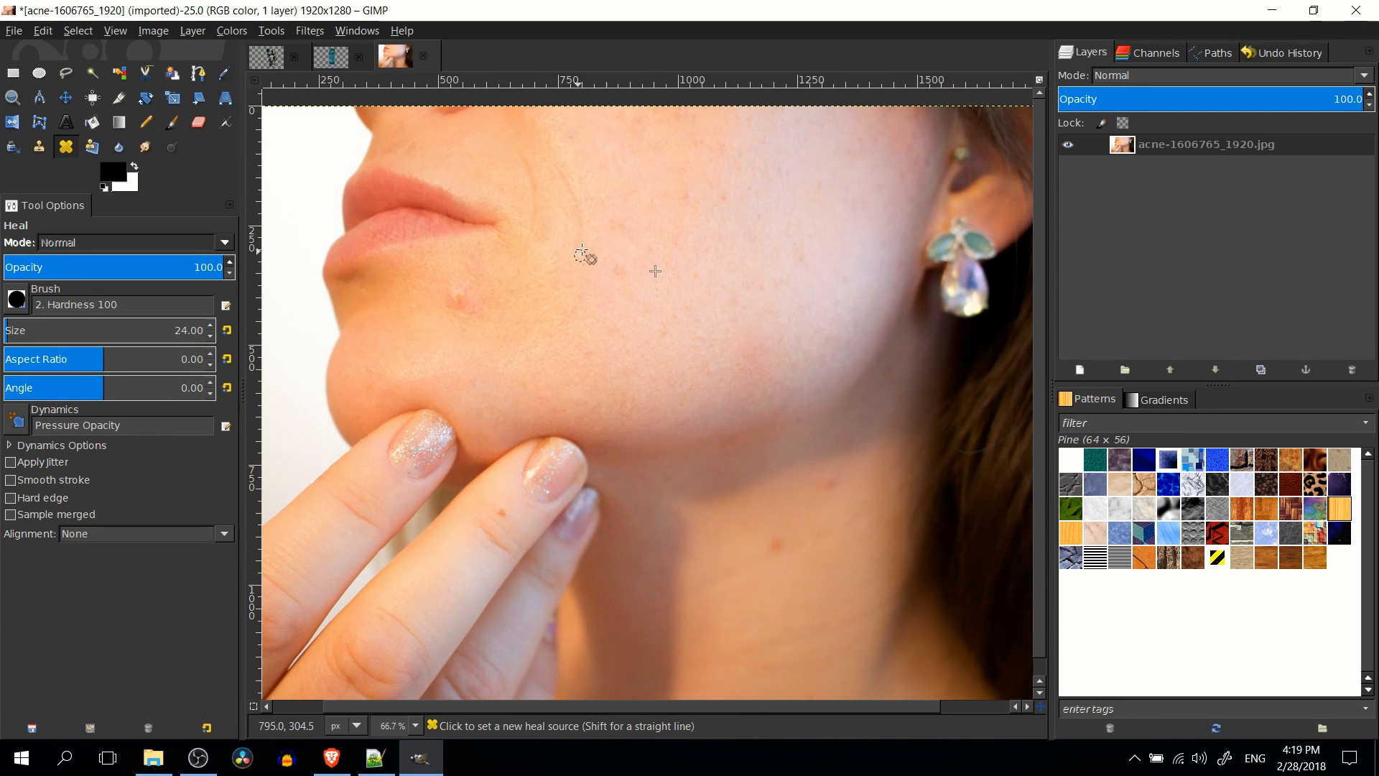
scroll(616, 273, "up", 1, "ctrl")
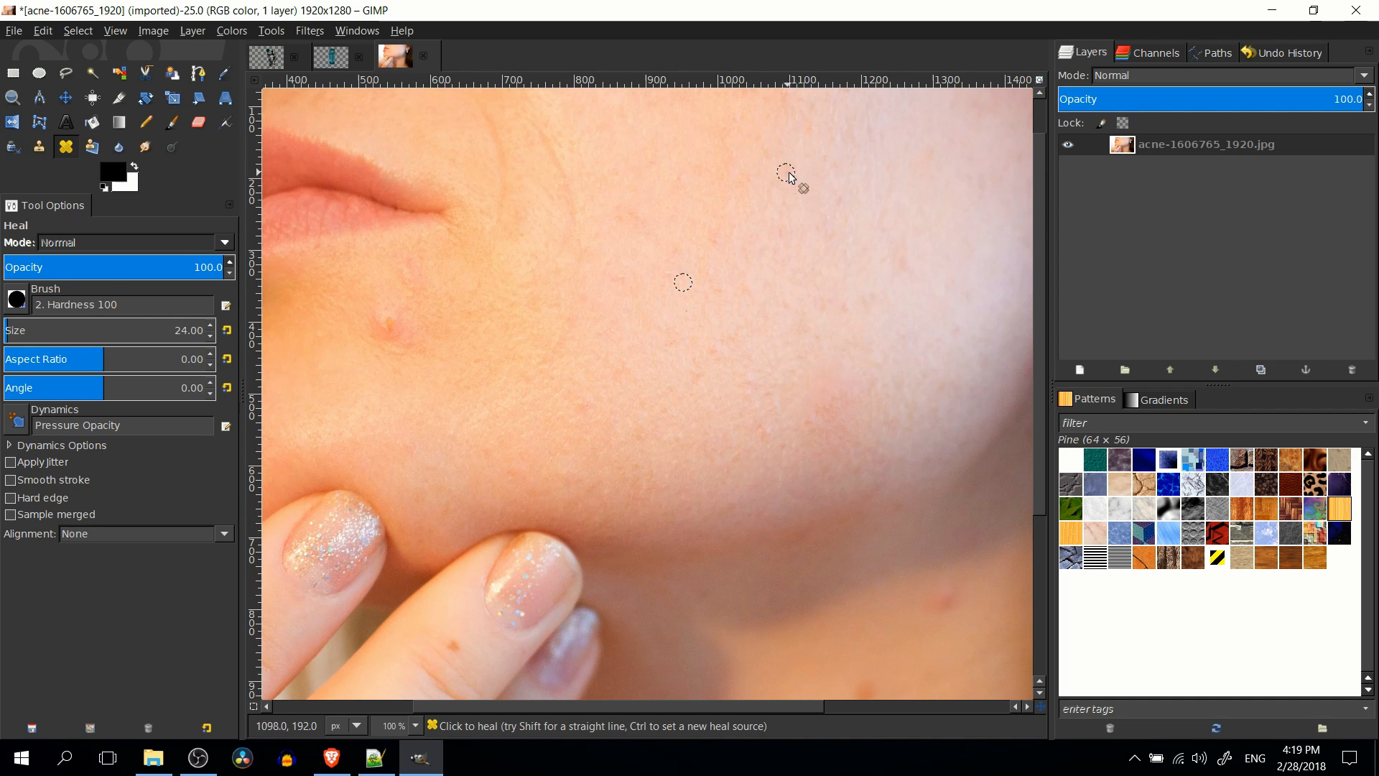
scroll(549, 300, "left", 2)
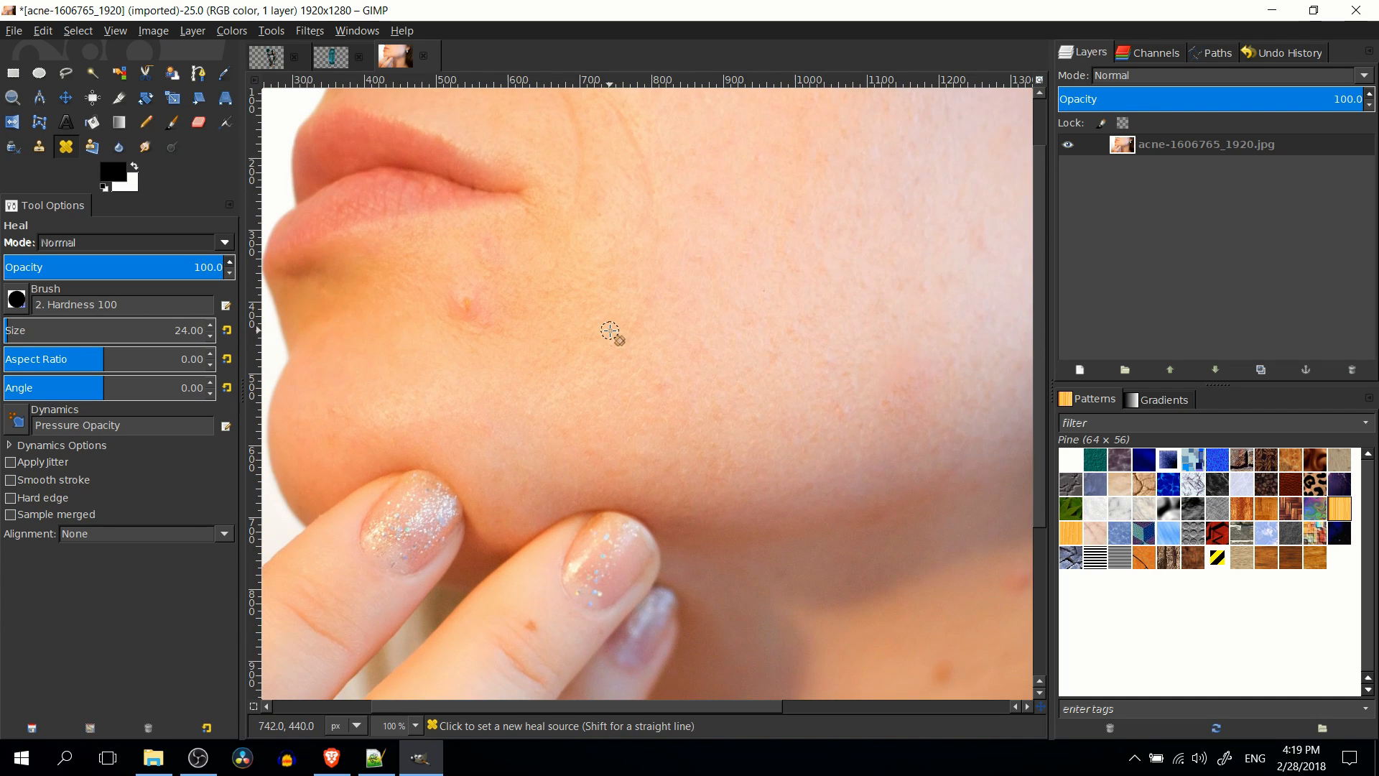
scroll(583, 283, "left", 3)
left_click(584, 300)
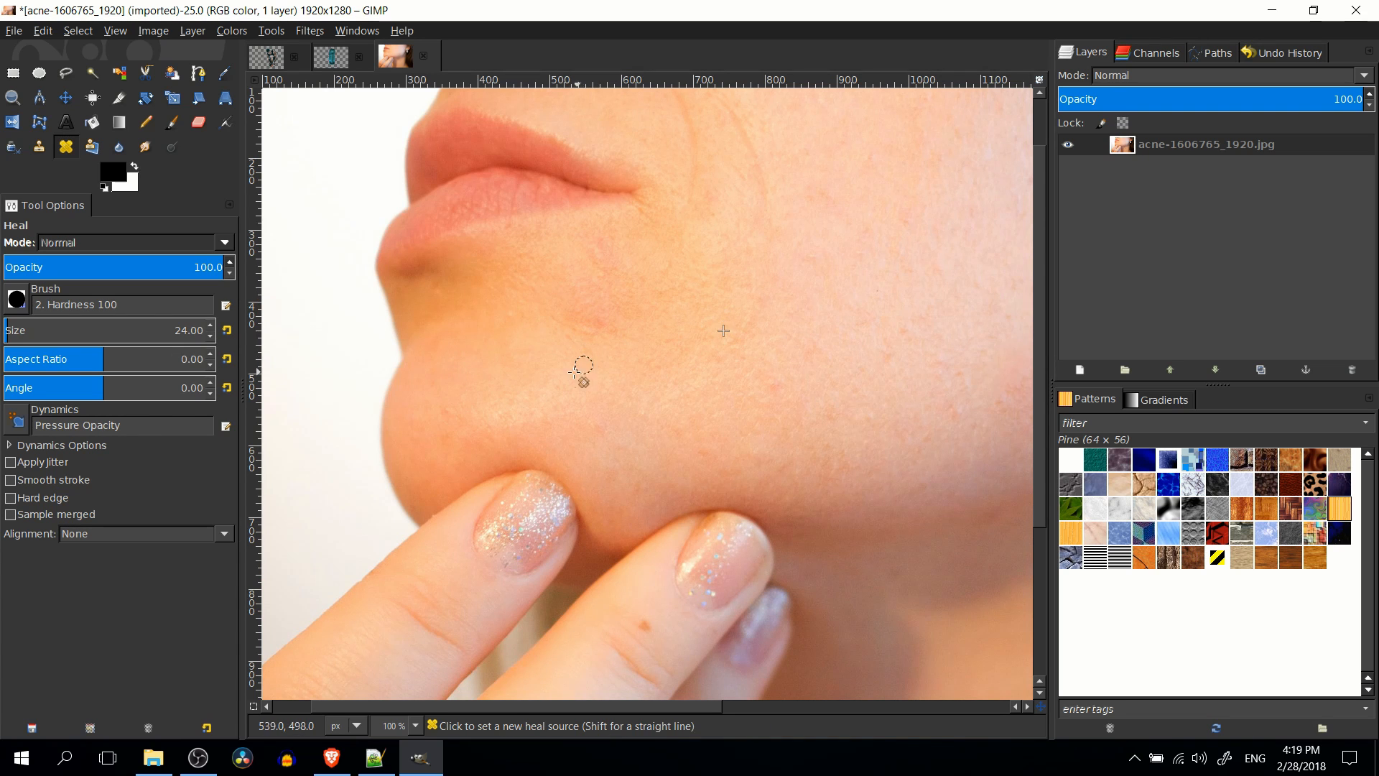
left_click(544, 375, "ctrl")
left_click_drag(580, 303, 607, 321)
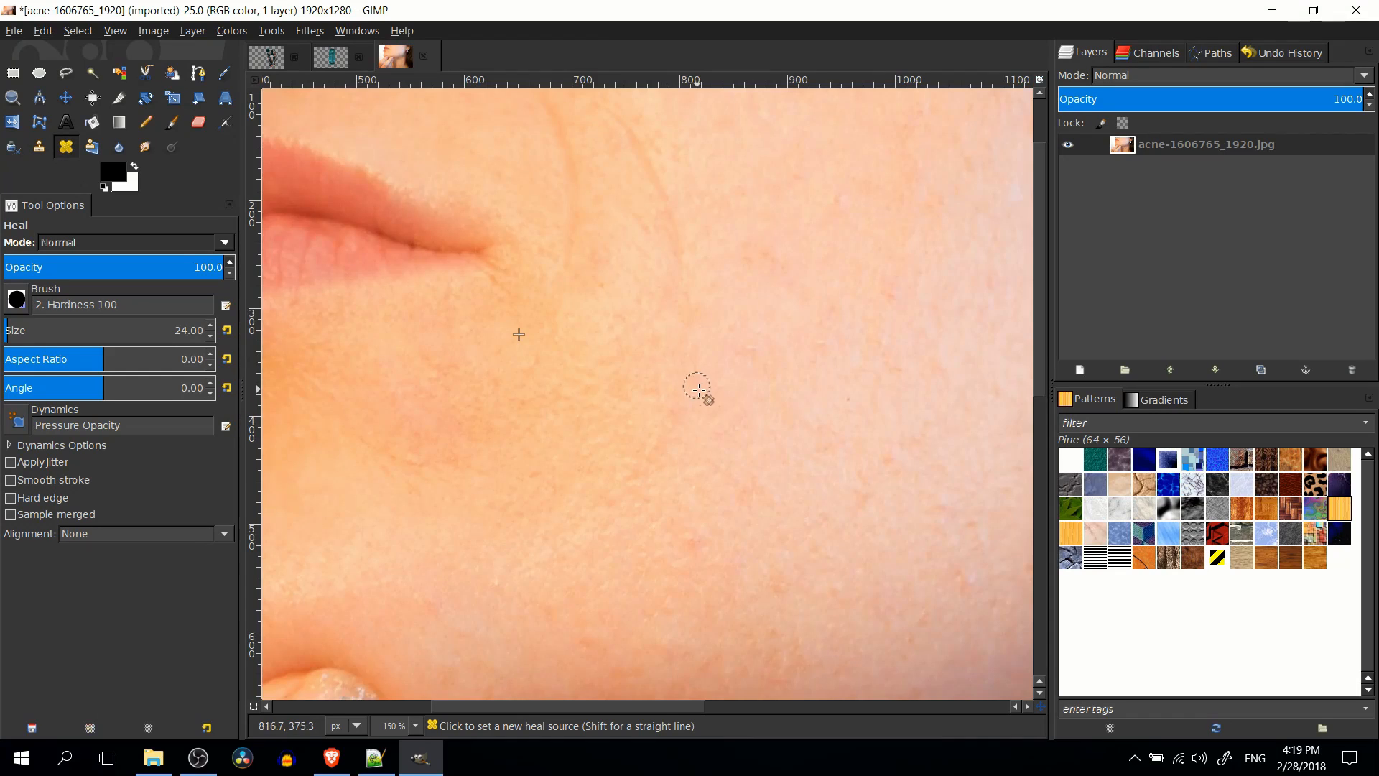
Sample skin between the two creases beside the mouth and heal along the crease nearer the lips.
scroll(682, 375, "down", 1)
left_click_drag(658, 306, 690, 360)
scroll(692, 366, "up", 1)
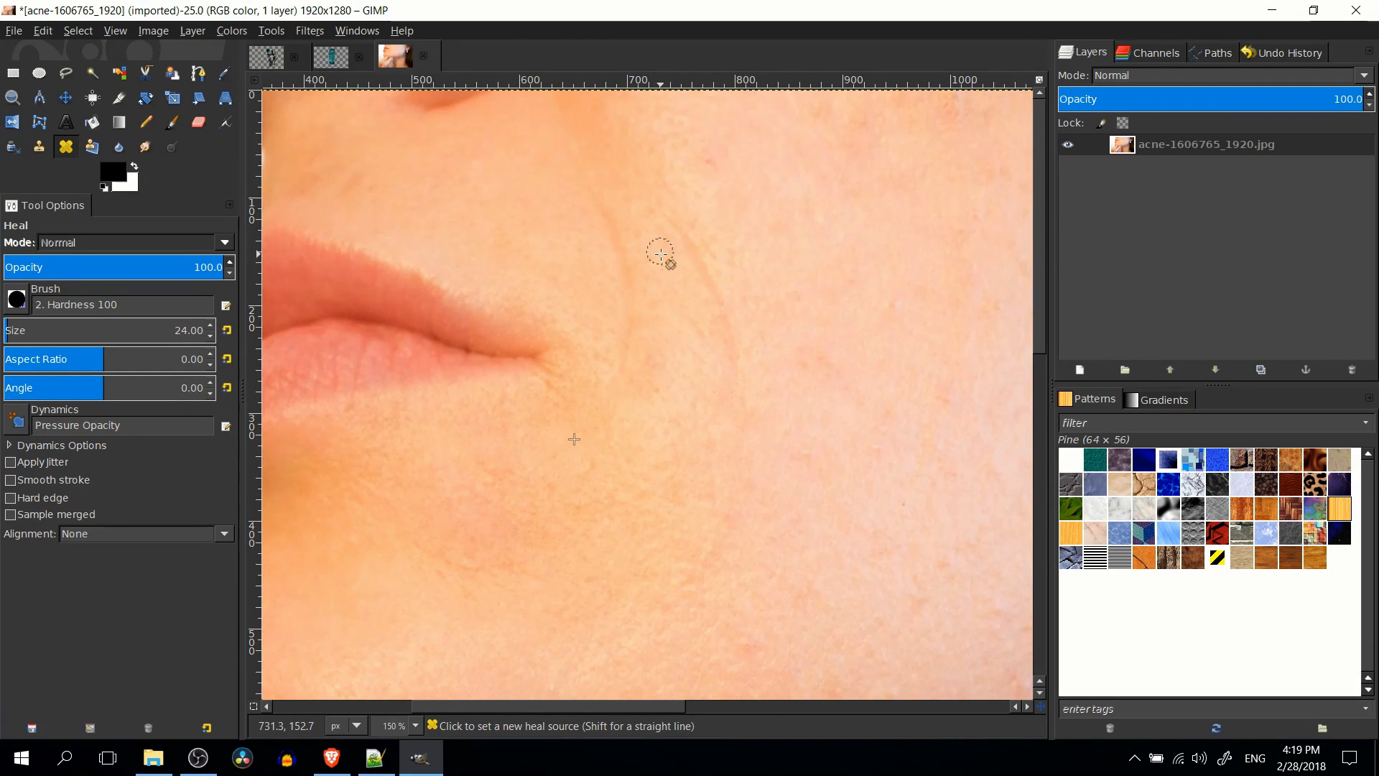
left_click(660, 253, "ctrl")
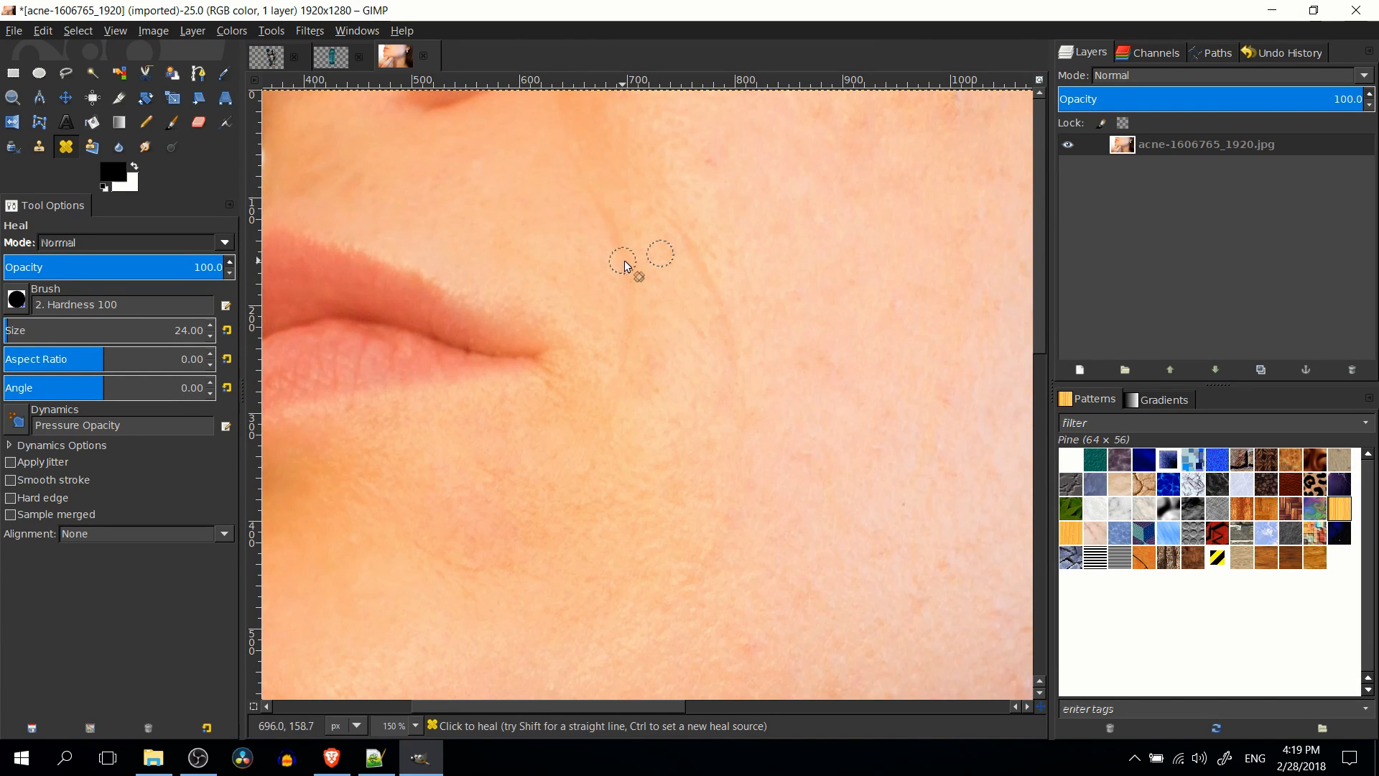
left_click_drag(625, 264, 585, 187)
mouse_move(628, 278)
left_mouse_down()
mouse_move(629, 338)
mouse_move(612, 362)
left_mouse_up()
Heal along the outer crease beside the mouth, resampling the source from clear cheek skin.
mouse_move(672, 223)
left_mouse_down()
mouse_move(724, 309)
mouse_move(749, 405)
left_mouse_up()
left_click(744, 281, "ctrl")
left_click_drag(685, 320, 702, 327)
scroll(708, 286, "down", 1)
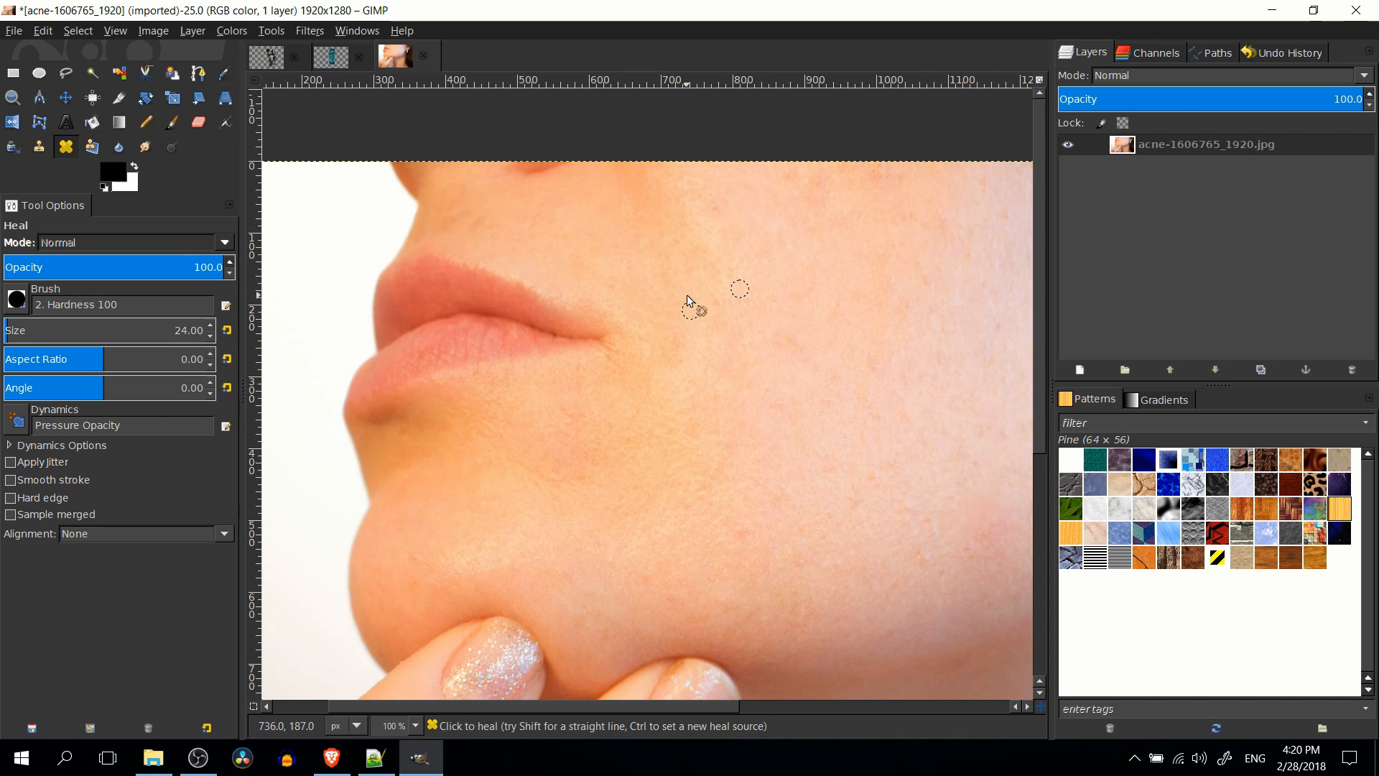
Sample clear neck skin beside the reddish spot just below the jaw shadow and heal that spot.
left_click_drag(733, 300, 591, 298)
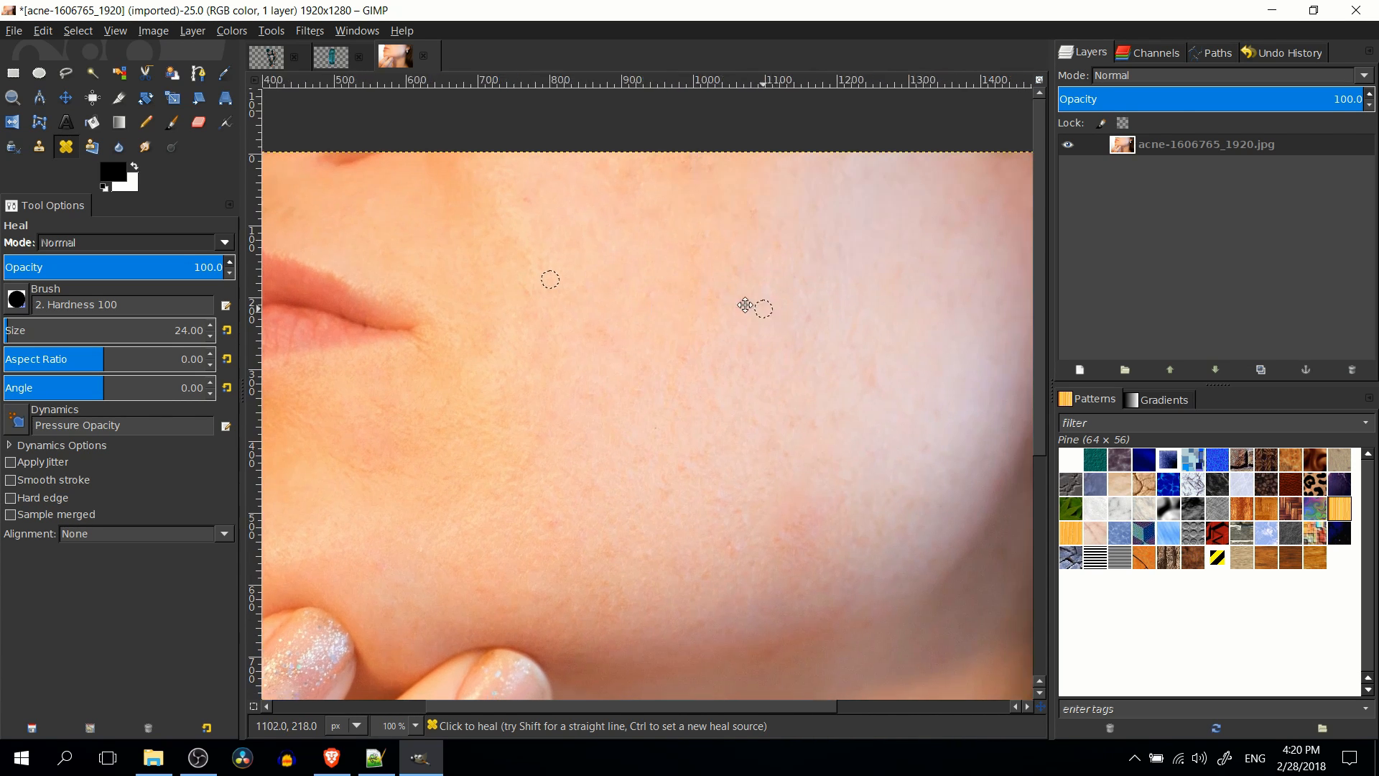
left_click_drag(744, 306, 657, 282)
mouse_move(711, 635)
left_mouse_down()
mouse_move(704, 330)
mouse_move(669, 269)
left_mouse_up()
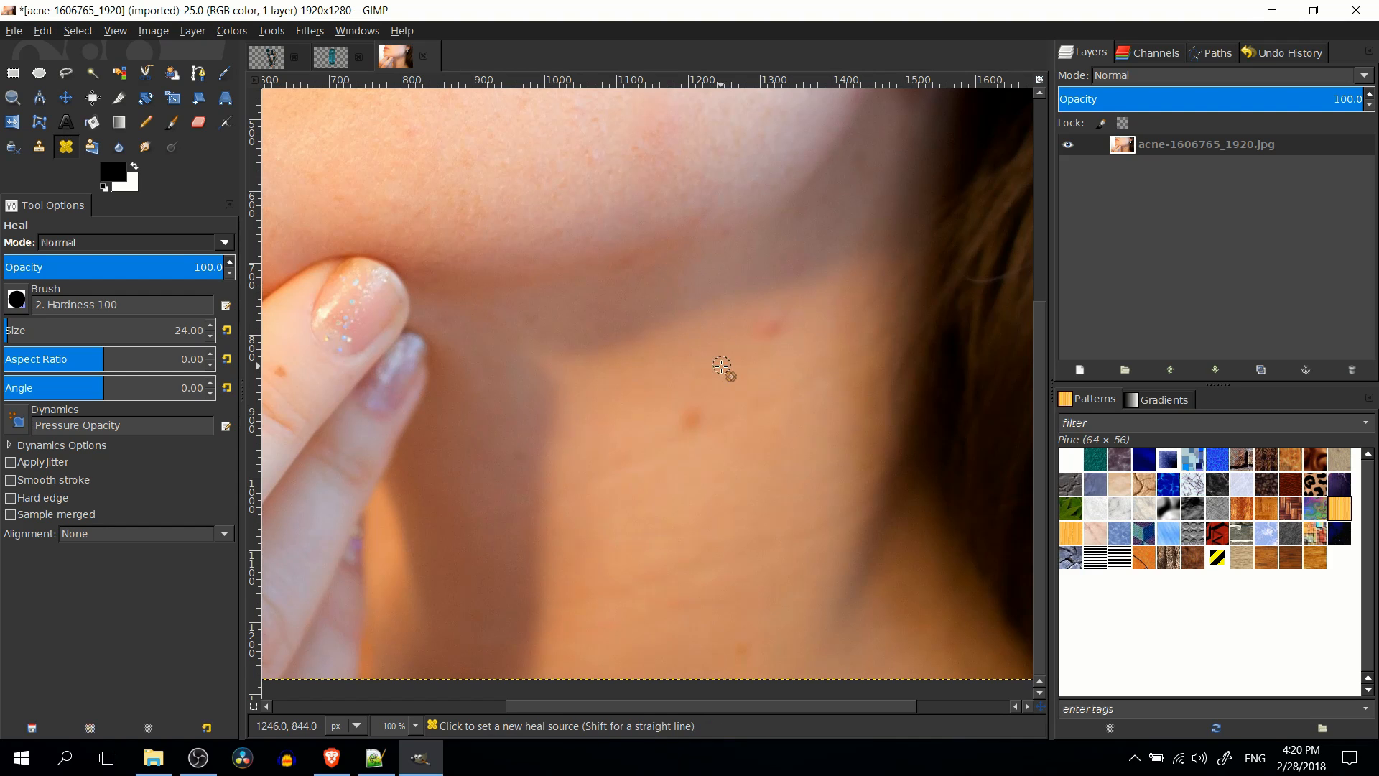
left_click(735, 338, "ctrl")
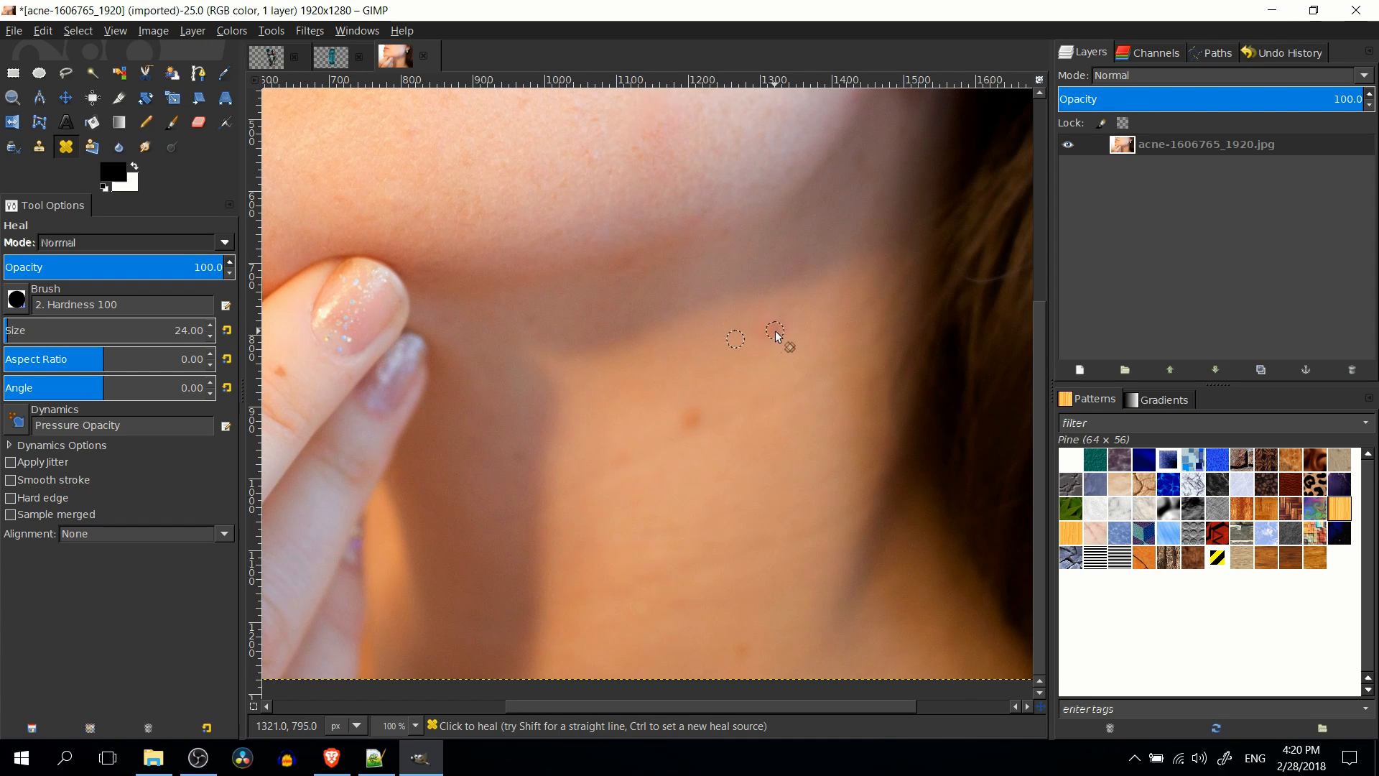
scroll(776, 335, "up", 1)
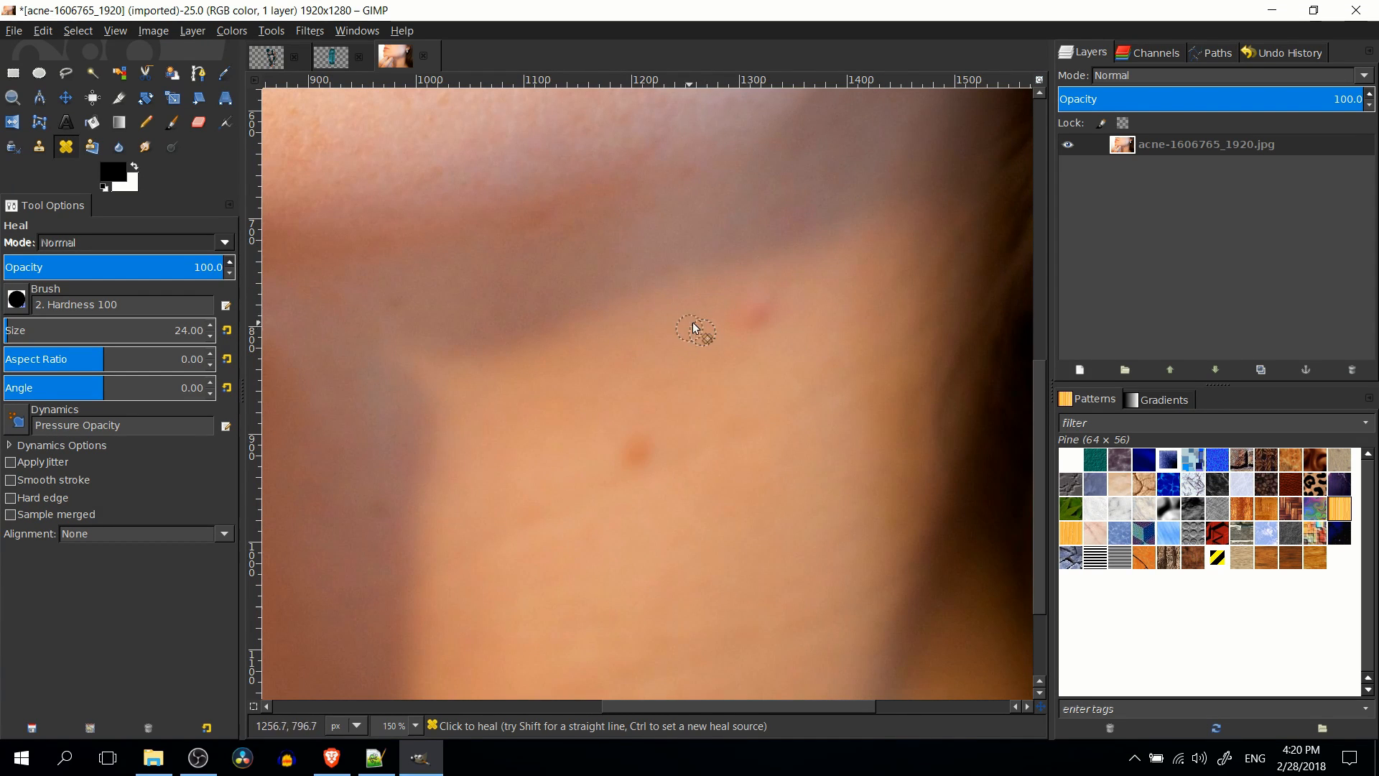
left_click(743, 316)
mouse_move(736, 309)
left_mouse_down()
mouse_move(774, 300)
mouse_move(770, 313)
left_mouse_up()
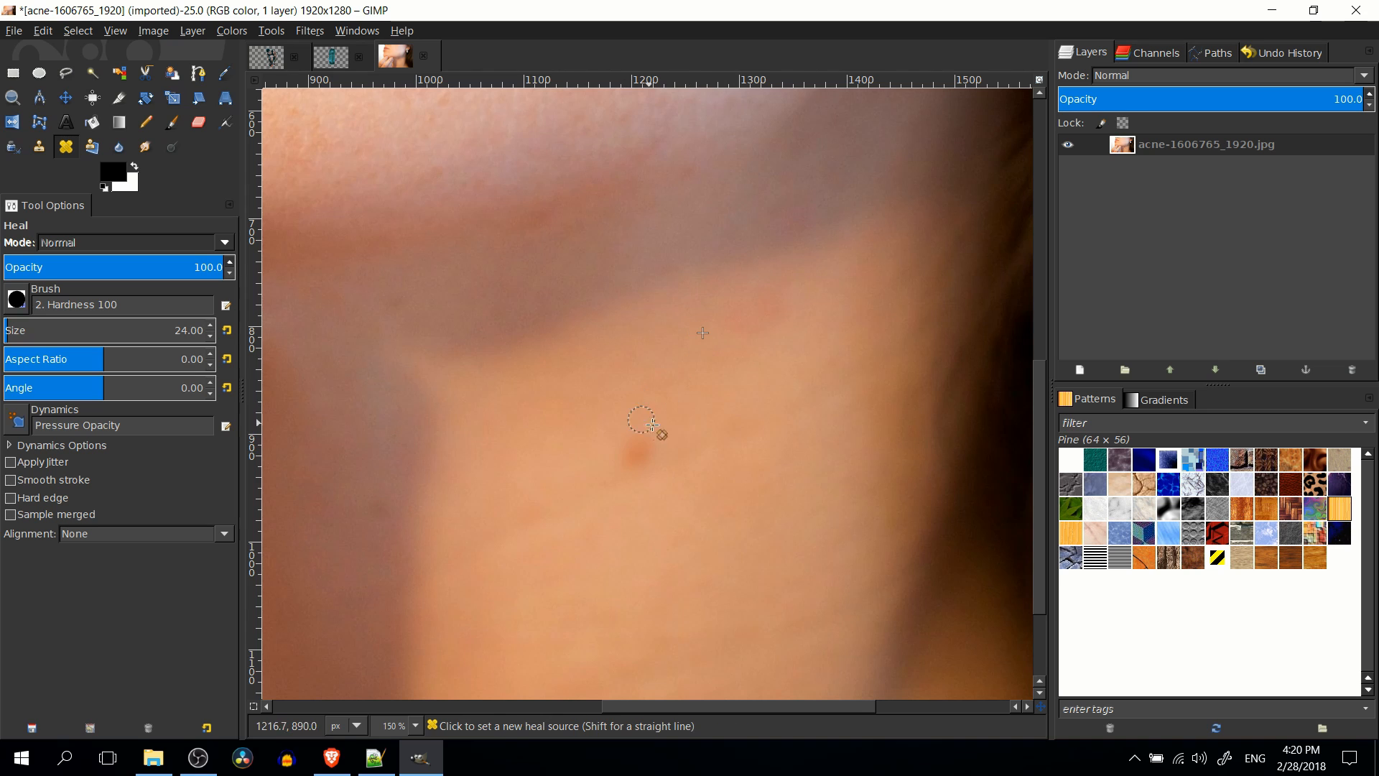
Sample clear skin beside the brown spot in the middle of the neck and heal the spot.
left_click(580, 450, "ctrl")
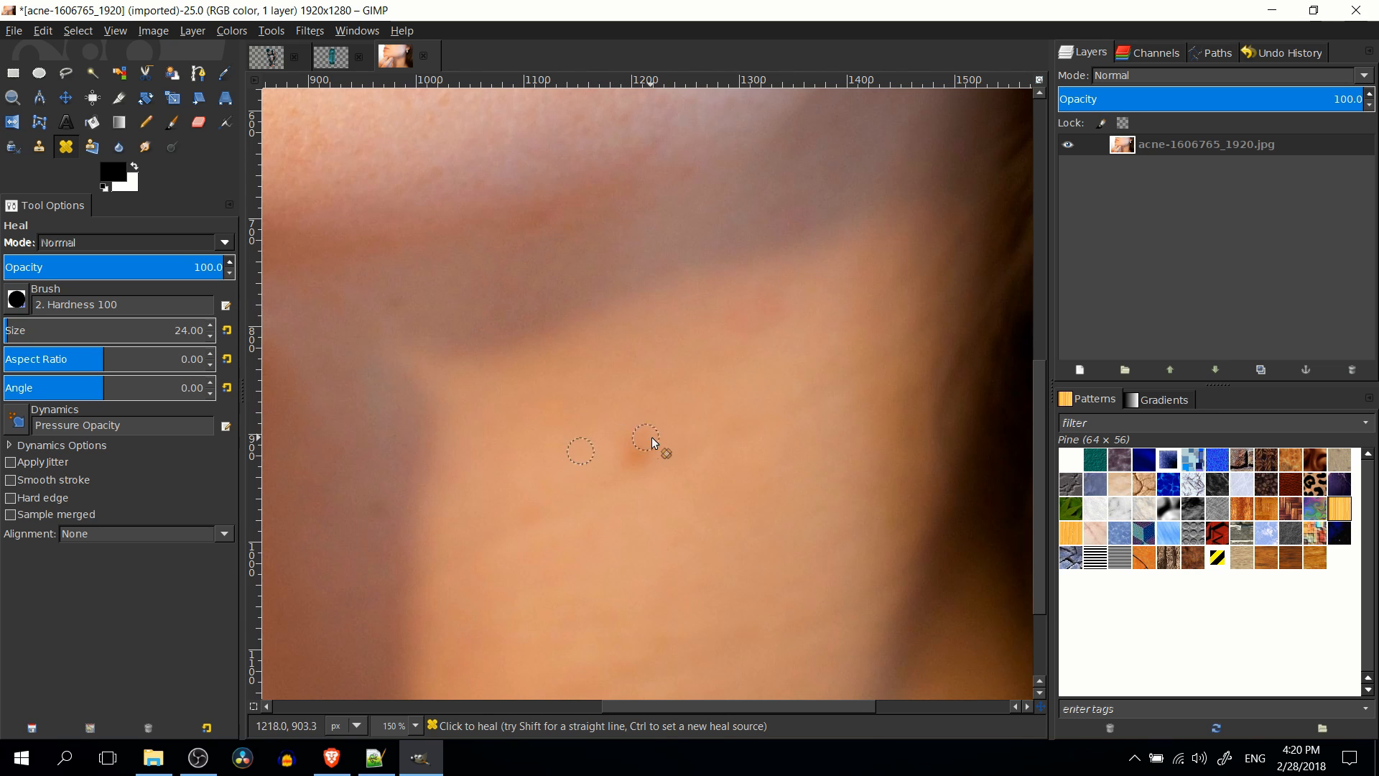
mouse_move(652, 439)
left_mouse_down()
mouse_move(637, 455)
mouse_move(656, 462)
left_mouse_up()
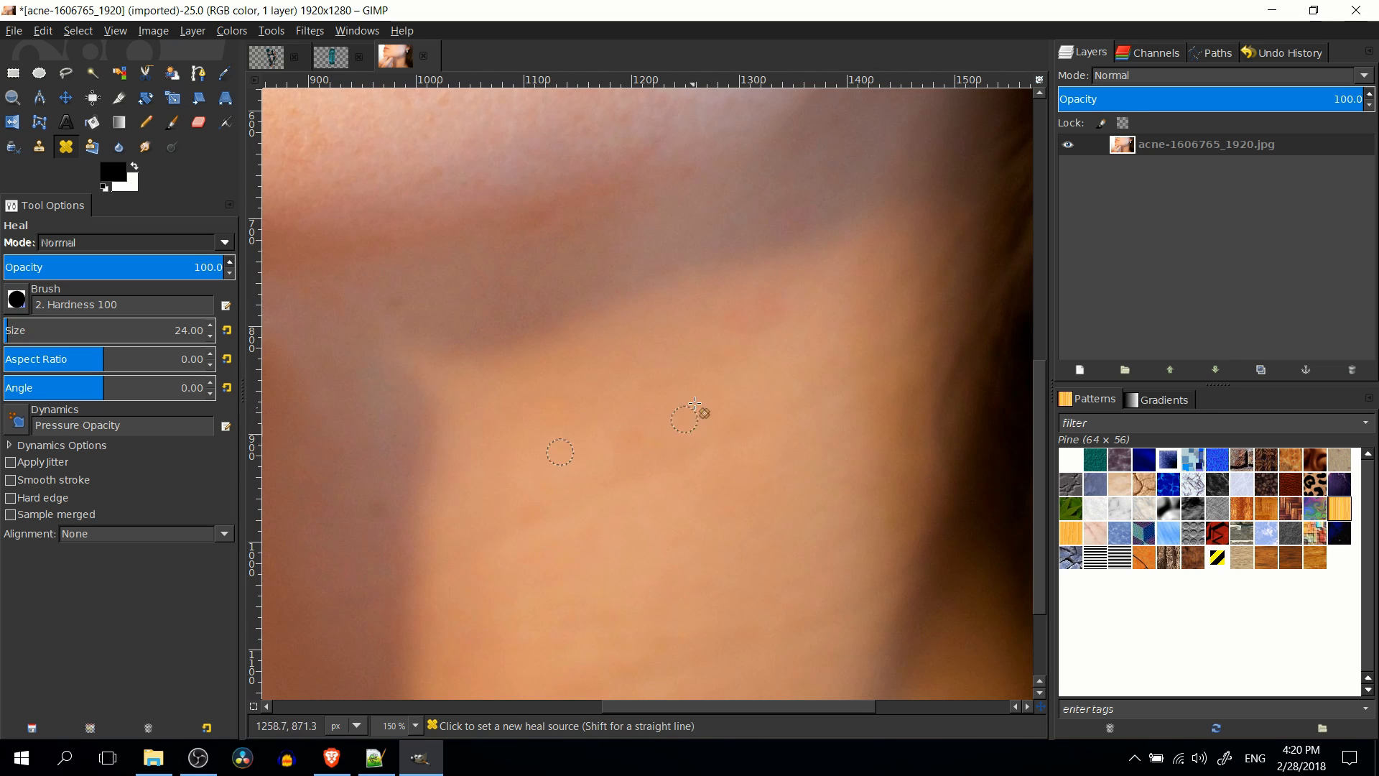
scroll(695, 403, "down", 3, "ctrl")
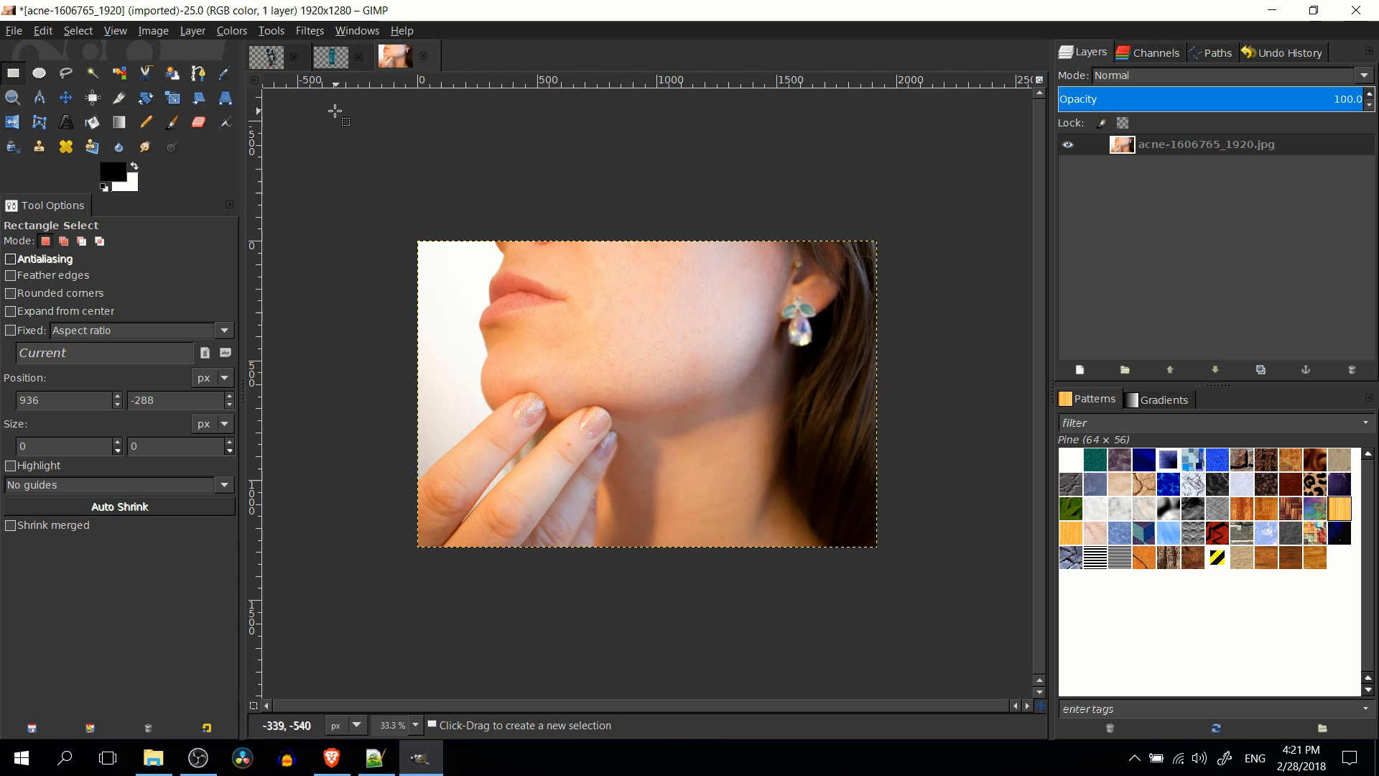
Activate the Crop tool and look over its fixed aspect ratio options.
left_click(122, 99)
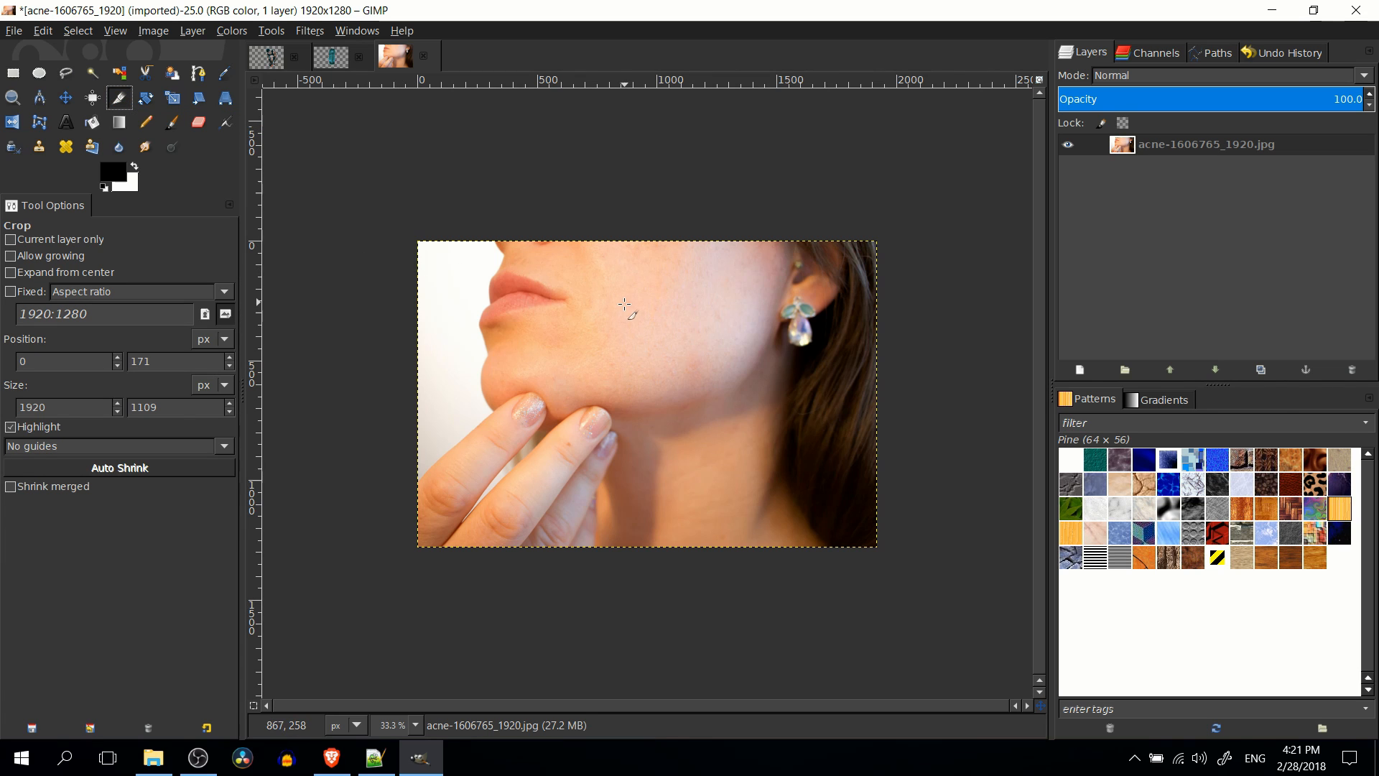
left_click(133, 291)
left_click(101, 302)
left_click_drag(414, 264, 887, 530)
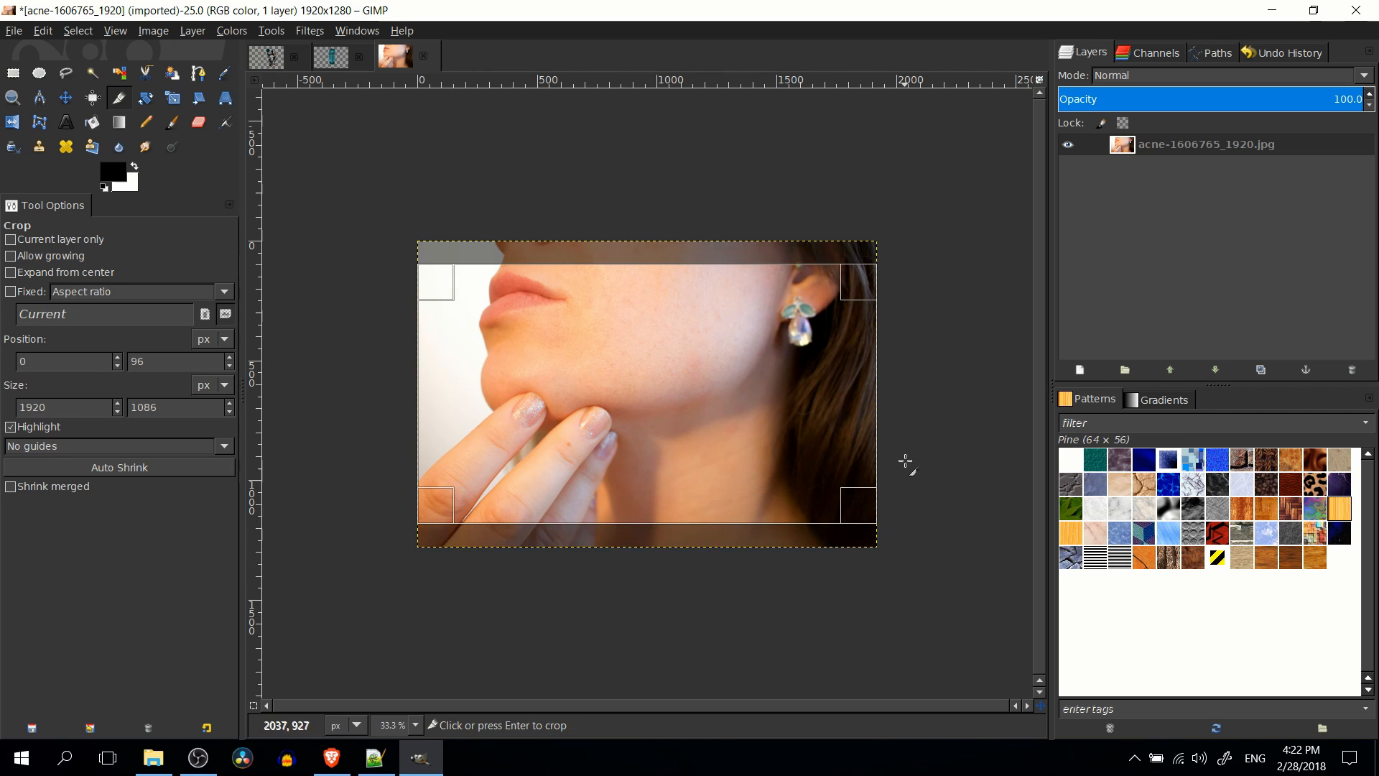
left_click(902, 462)
left_click_drag(479, 226, 662, 431)
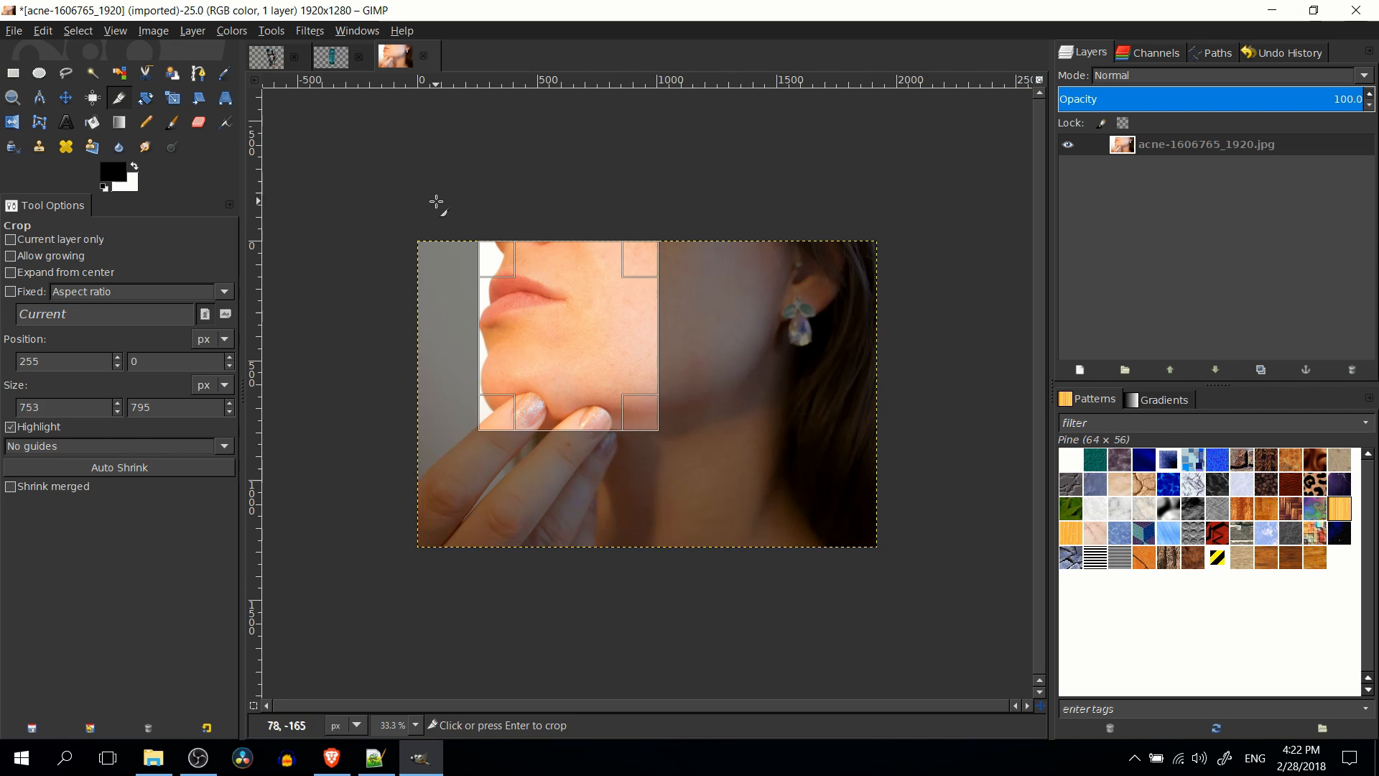
left_click(445, 213)
Crop the photo to a 1731 × 978 px area starting at X 189, Y 0, trimming the white side and lower part.
left_click_drag(453, 228, 883, 469)
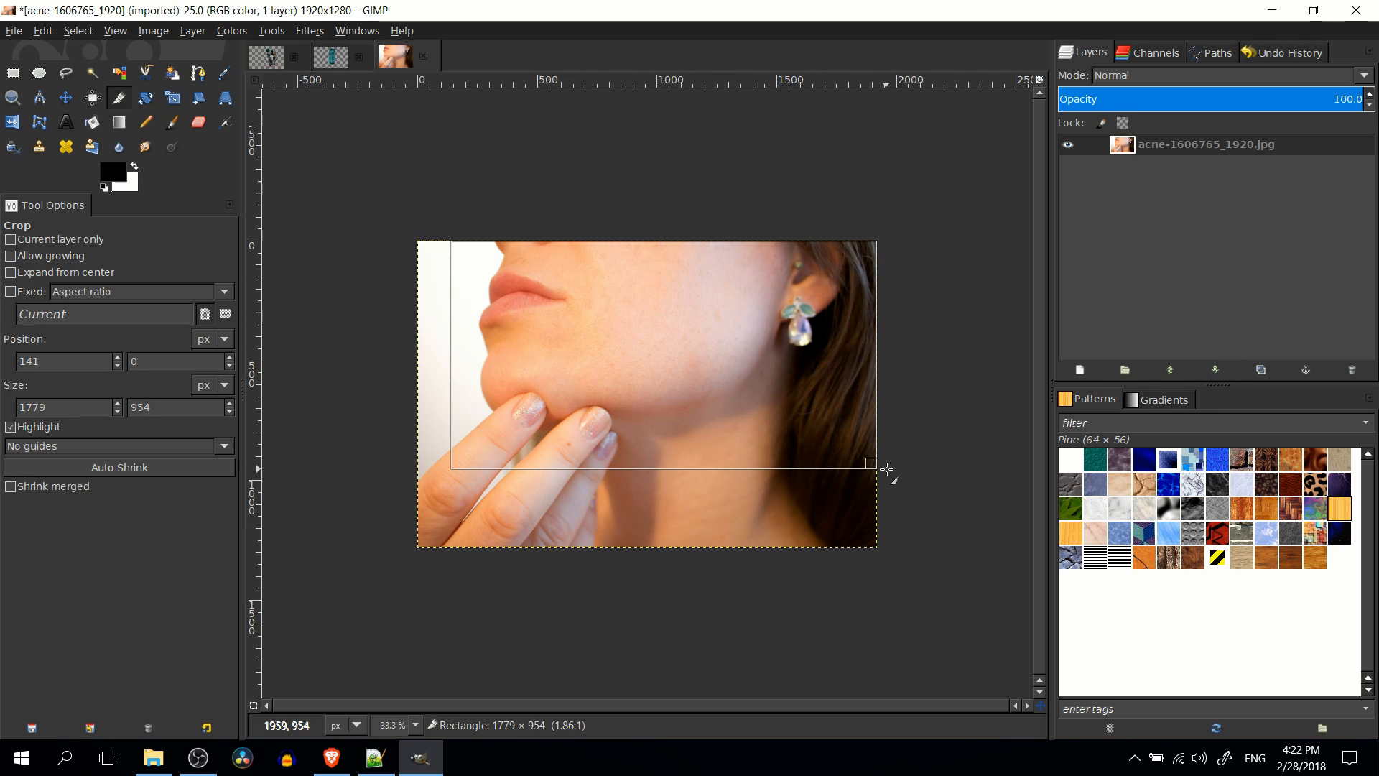
left_click_drag(887, 469, 887, 469)
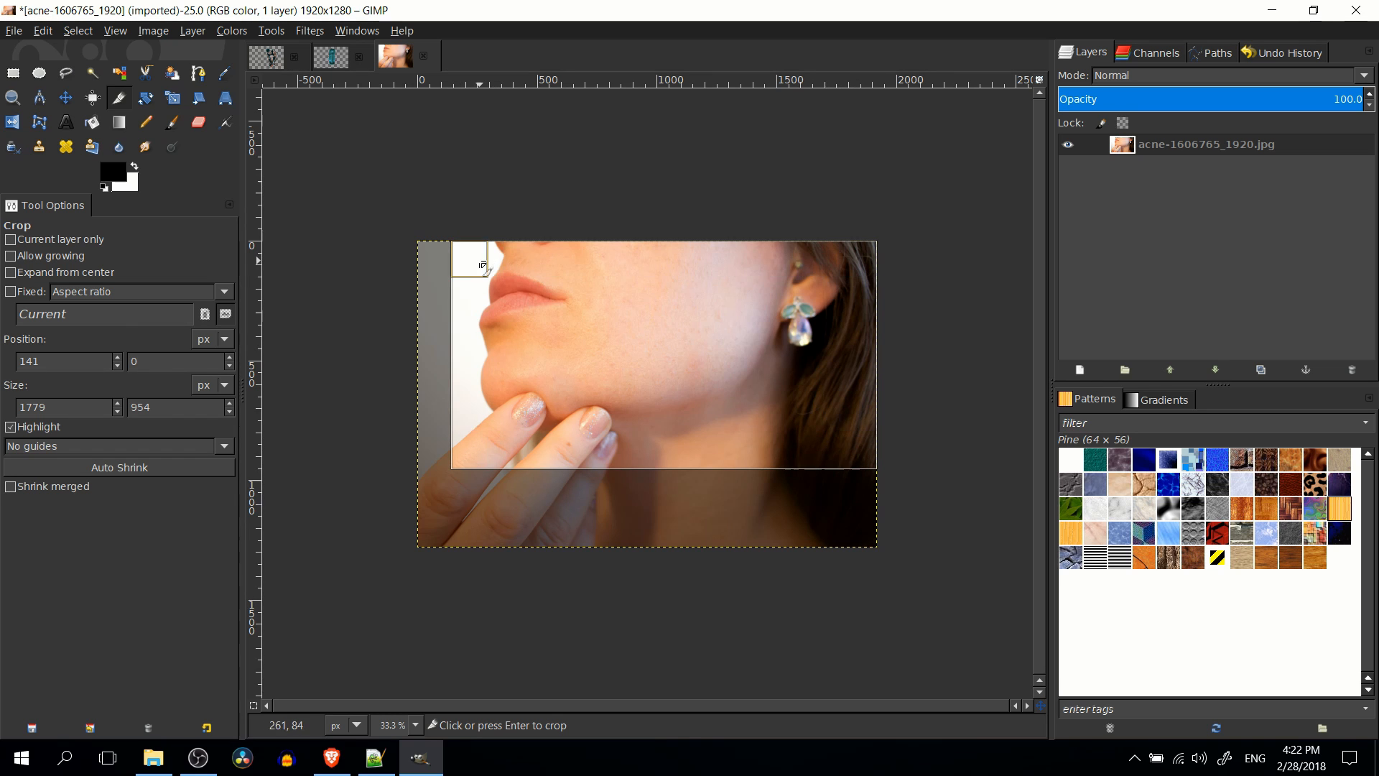
left_click_drag(462, 381, 474, 375)
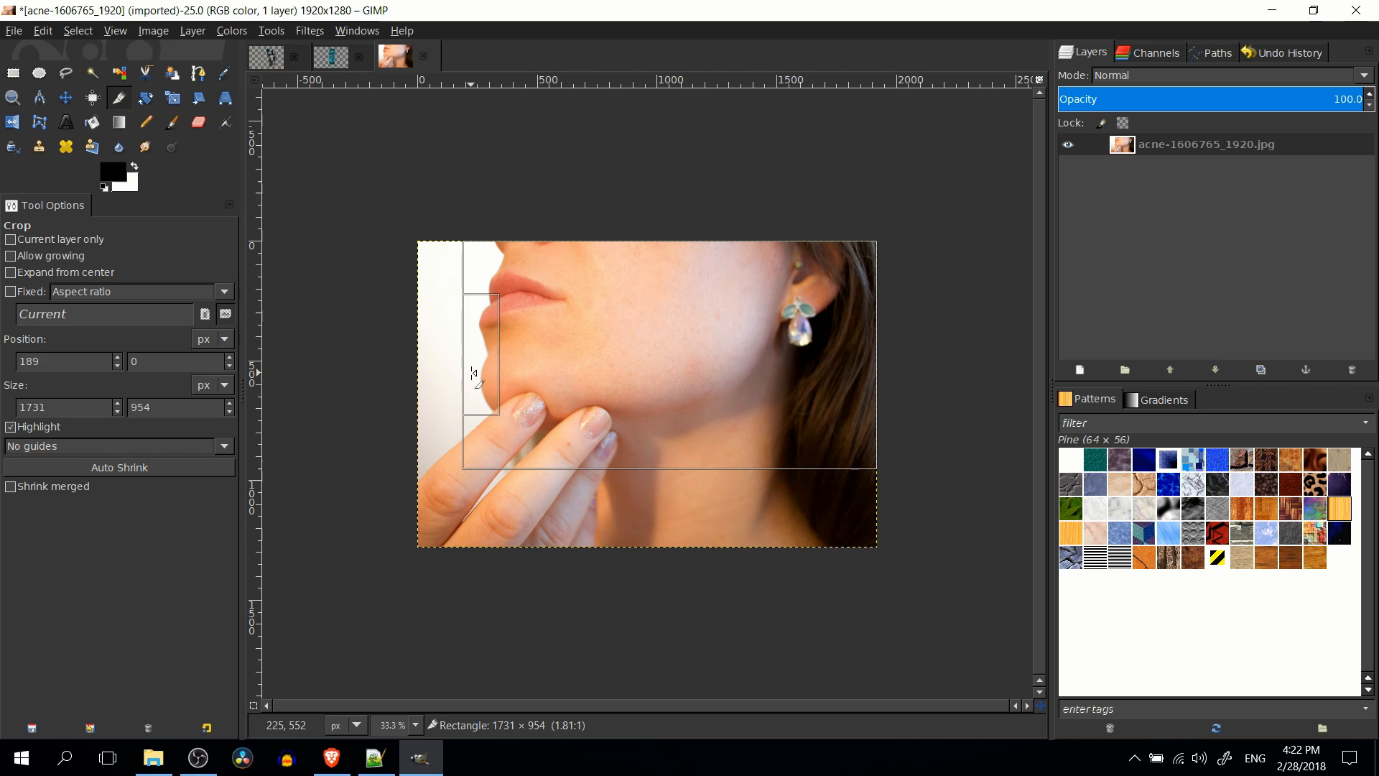
left_click_drag(753, 454, 751, 460)
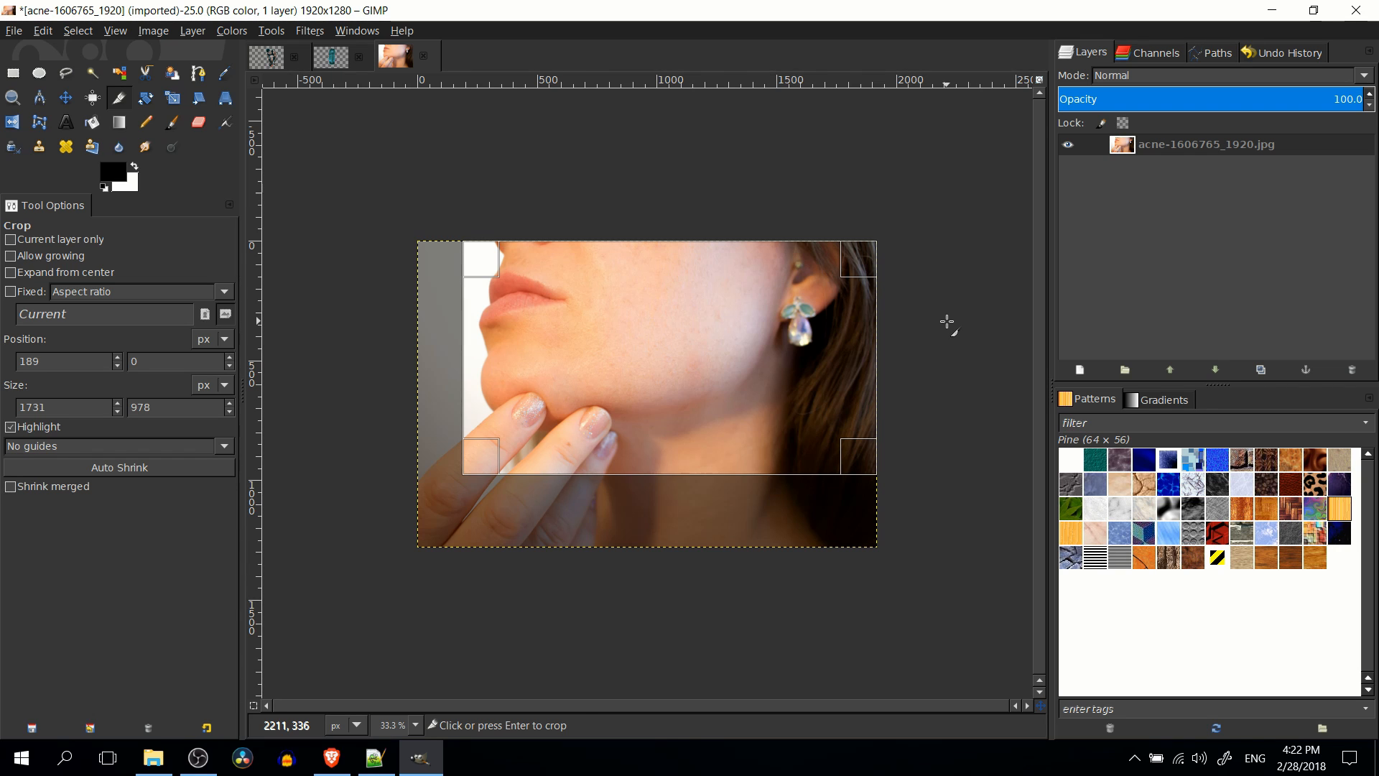
key("Return")
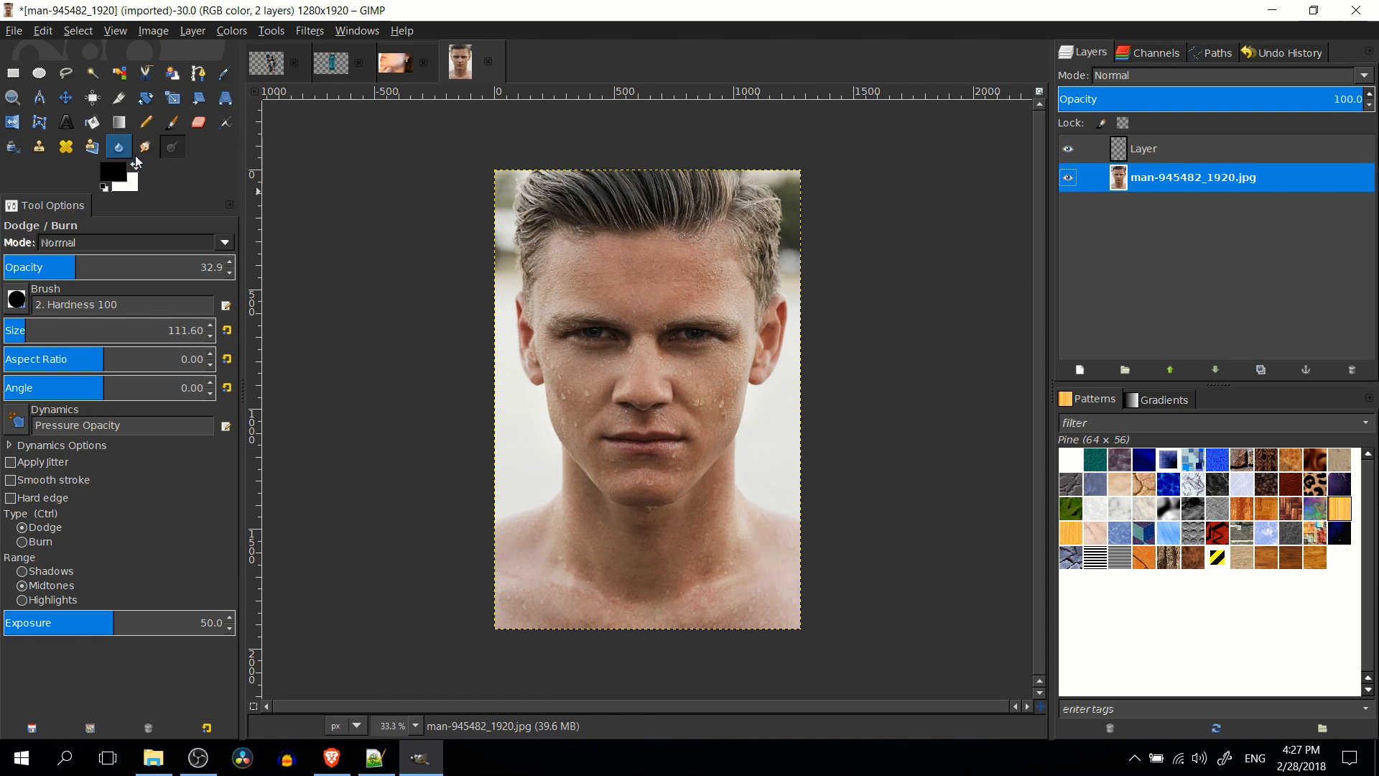
Duplicate the man-945482_1920.jpg layer in the portrait image.
right_click(1117, 173)
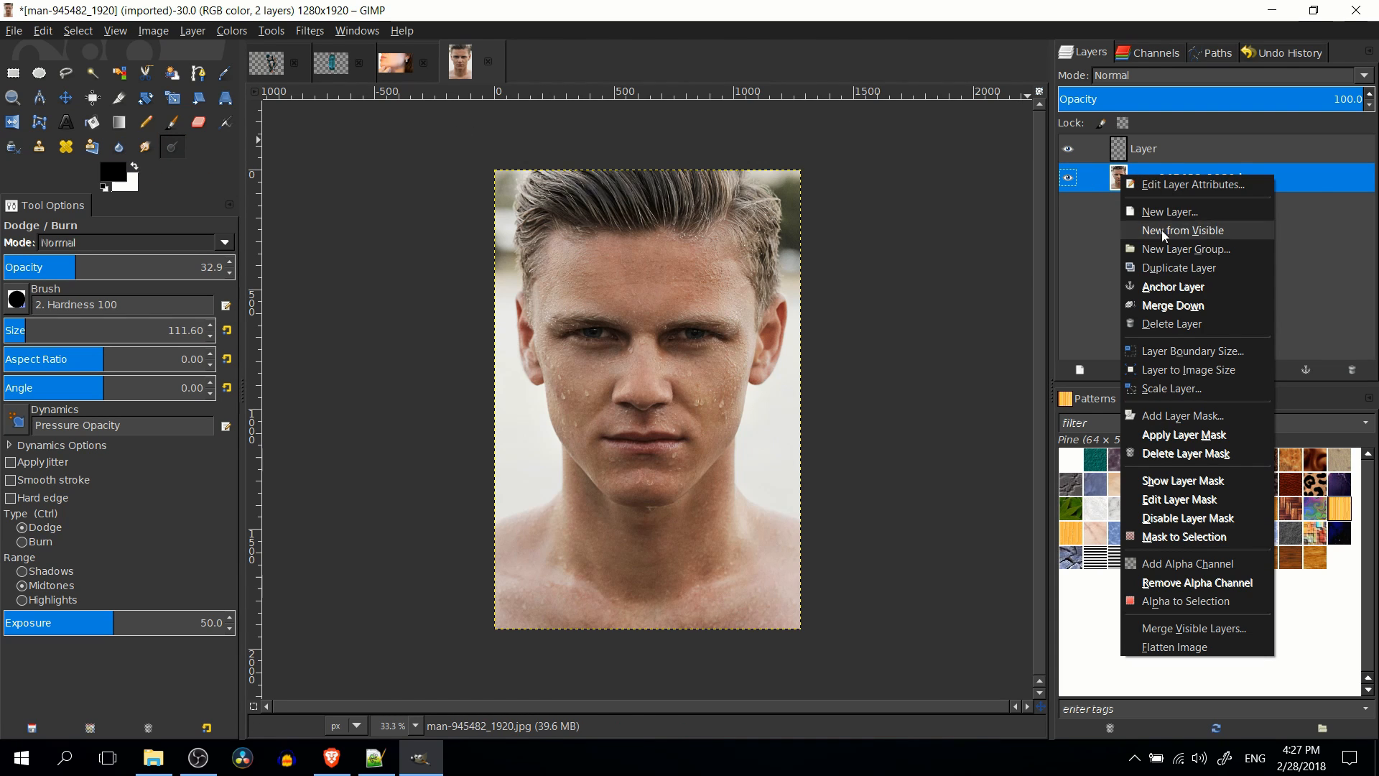
left_click(1175, 267)
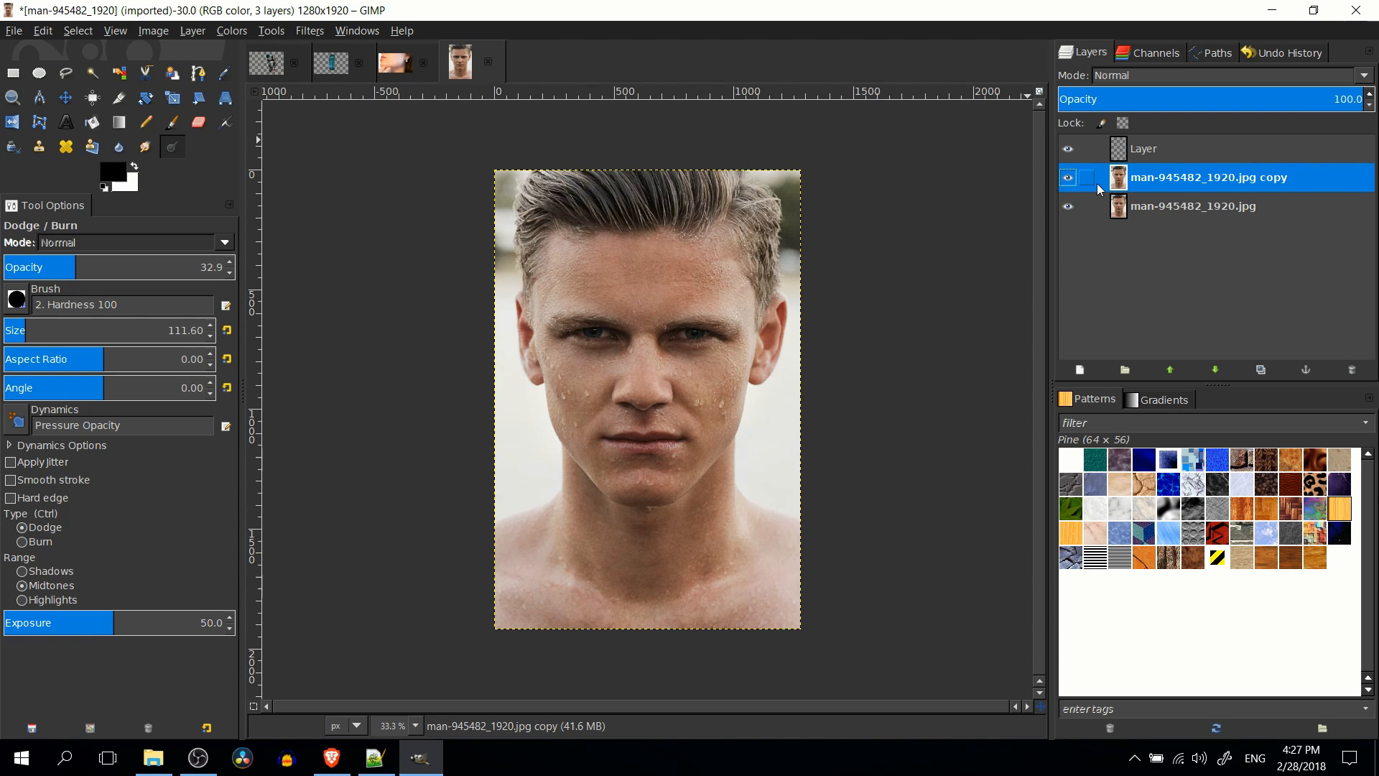
scroll(646, 341, "up", 1)
Set up the Dodge / Burn tool with type Dodge, opacity 33.9 and the soft 2. Hardness 050 brush.
left_click(176, 145)
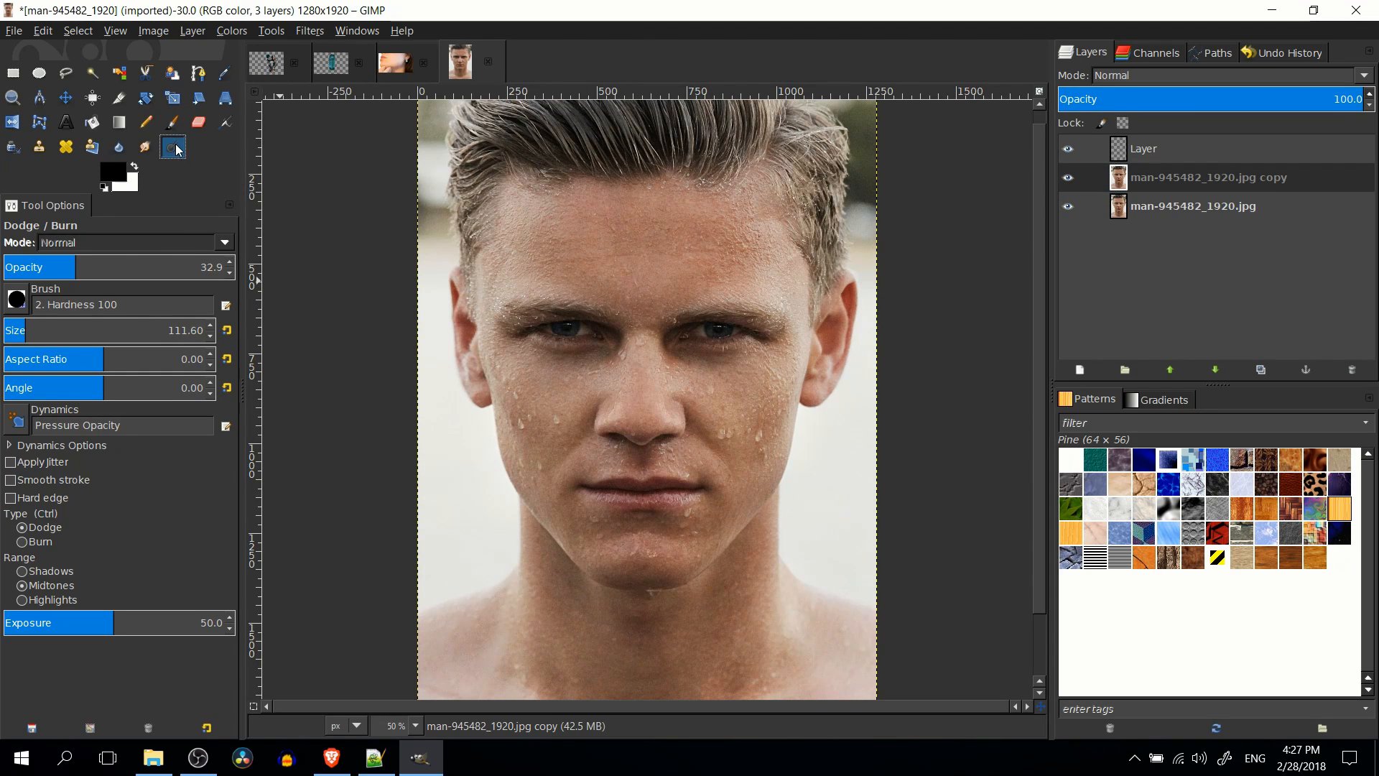
left_click(41, 542)
left_click(36, 528)
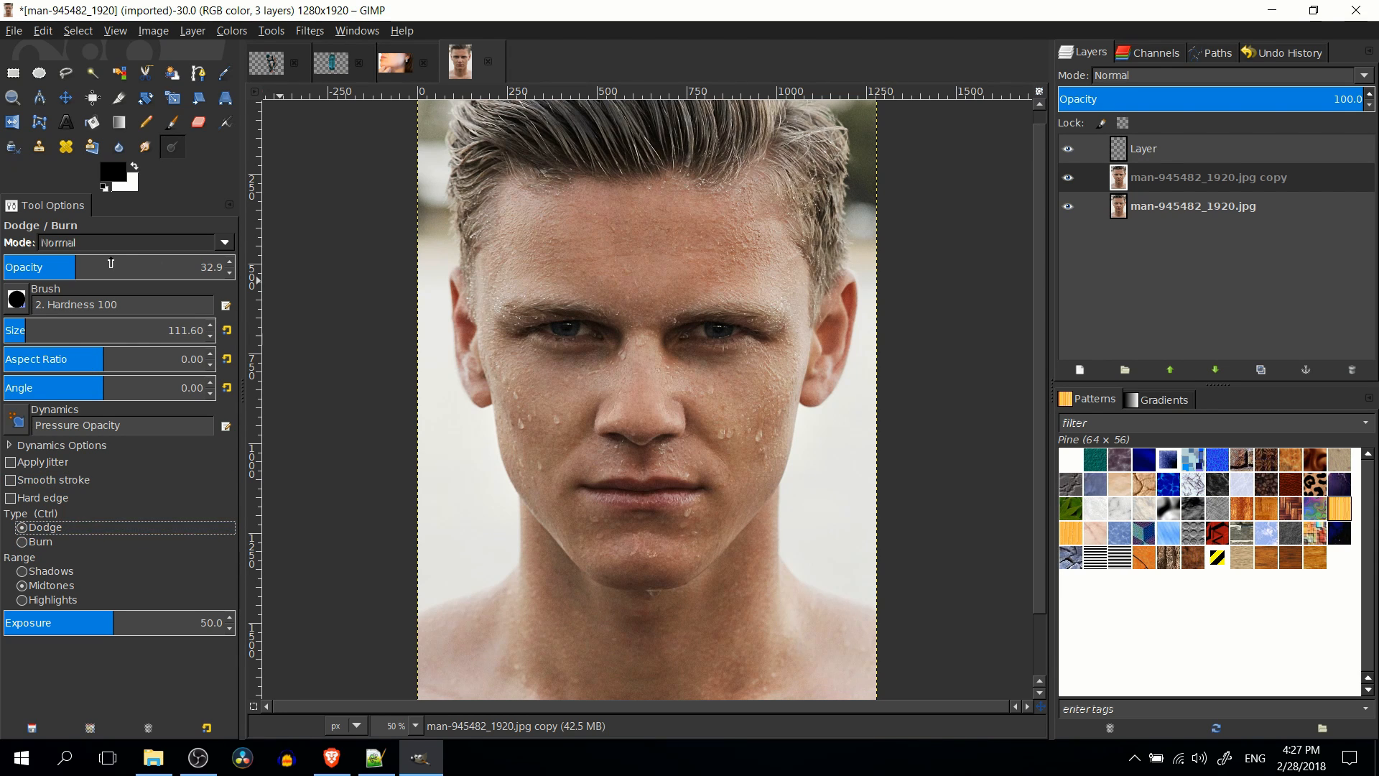
mouse_move(110, 263)
left_mouse_down()
mouse_move(178, 267)
mouse_move(66, 266)
mouse_move(81, 265)
left_mouse_up()
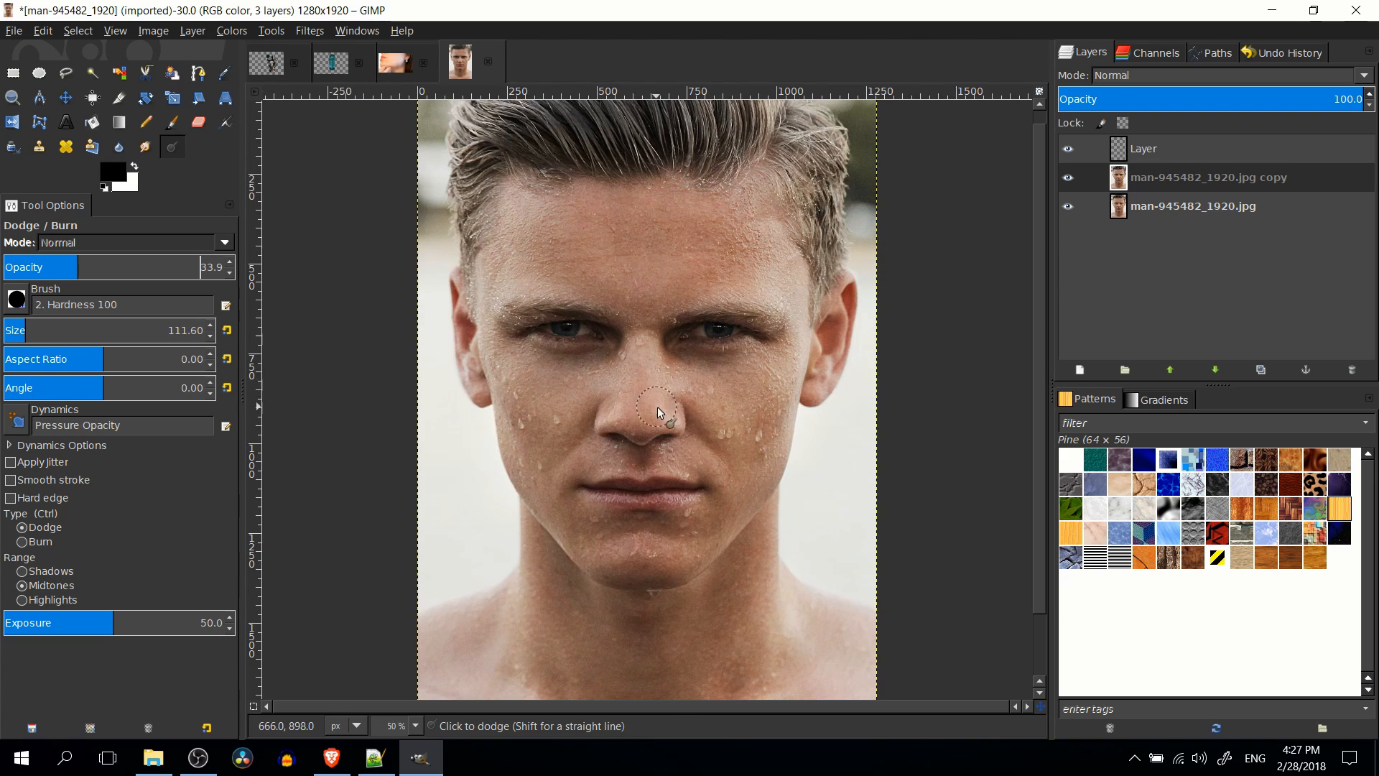
key("1")
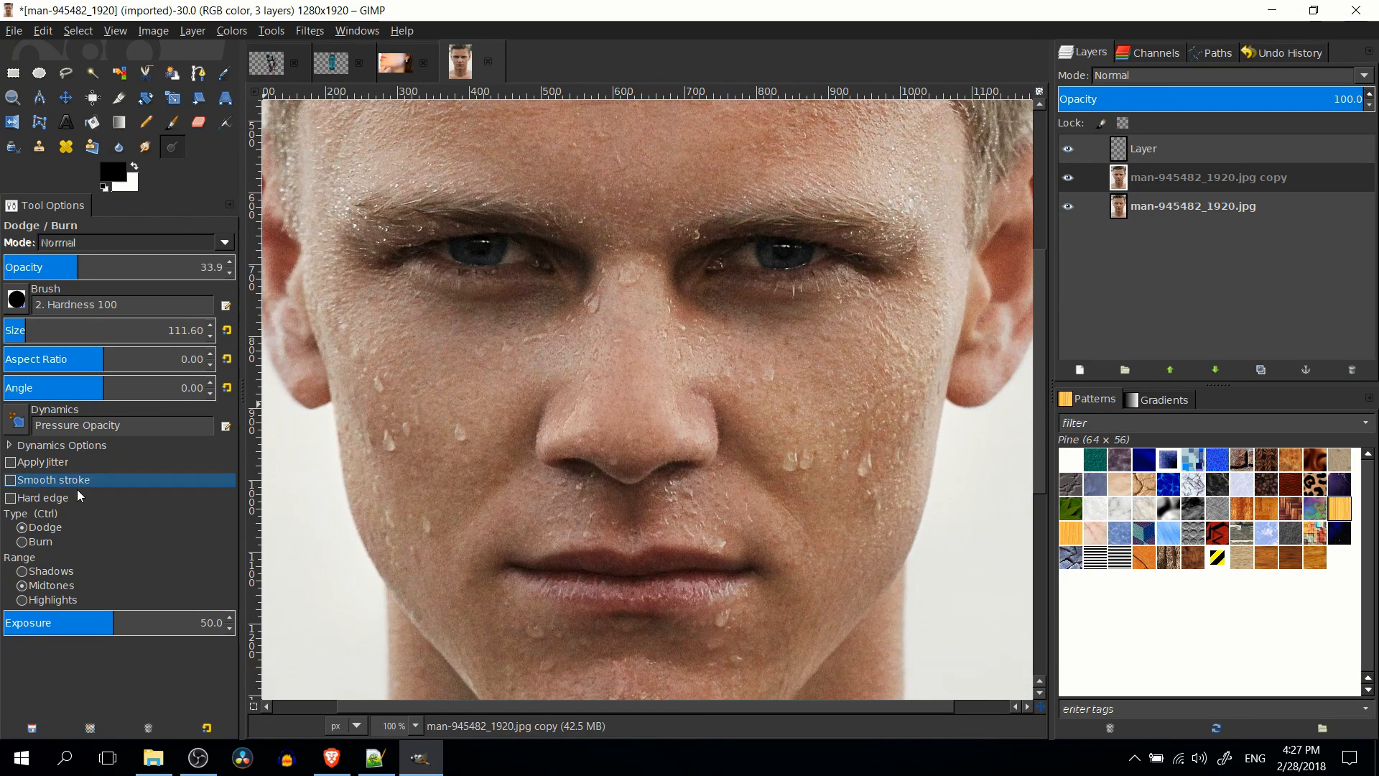
left_click(16, 300)
left_click(15, 345)
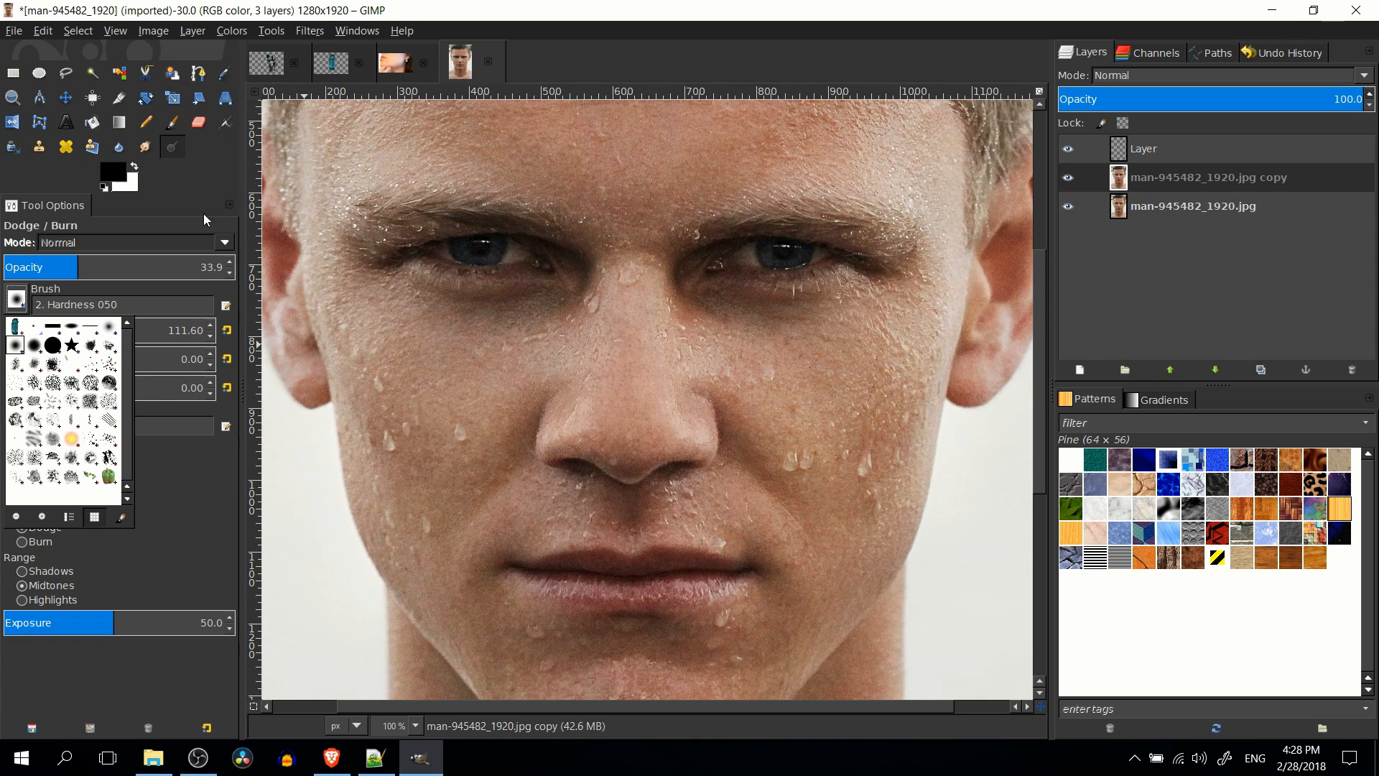
left_click(195, 189)
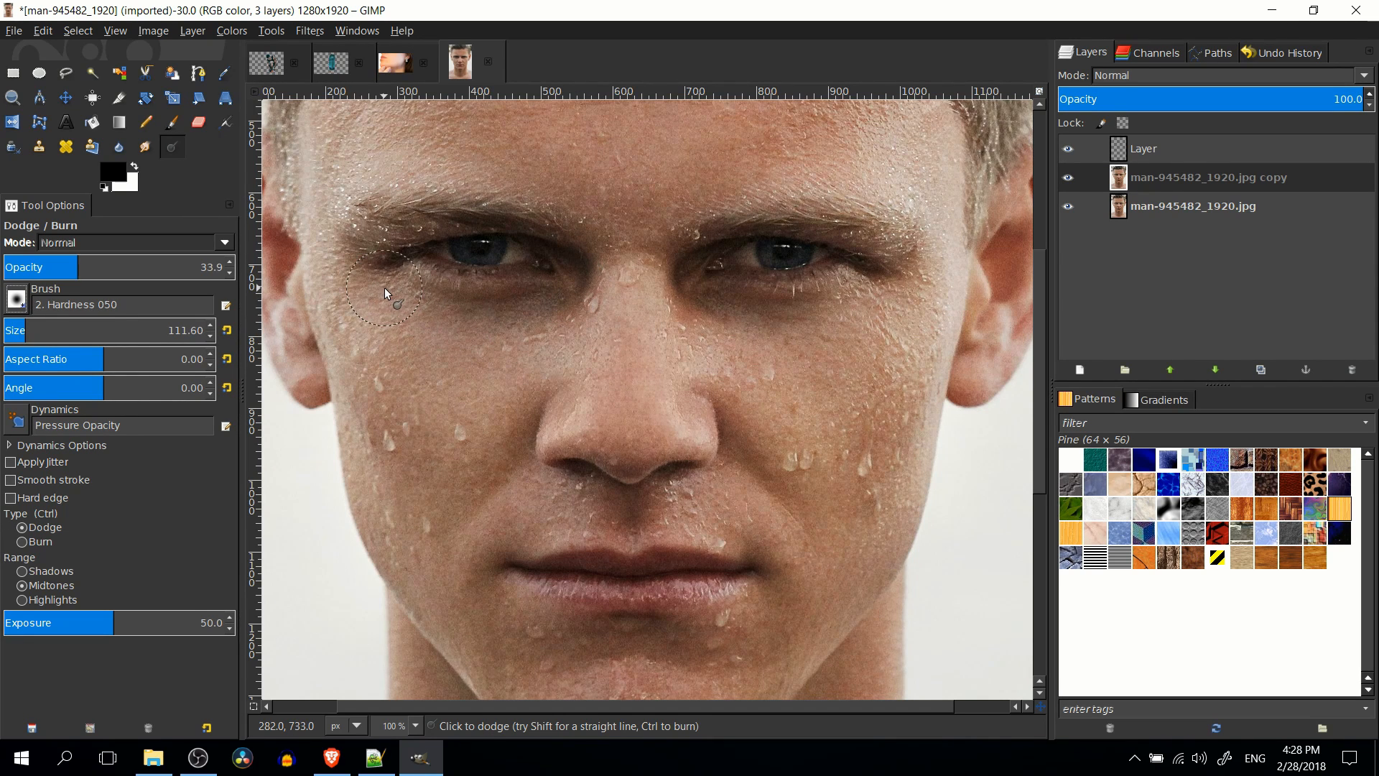
Set the brush size to 50.95 and dodge the dark skin around the eye on the image's left side.
left_click_drag(394, 289, 428, 306)
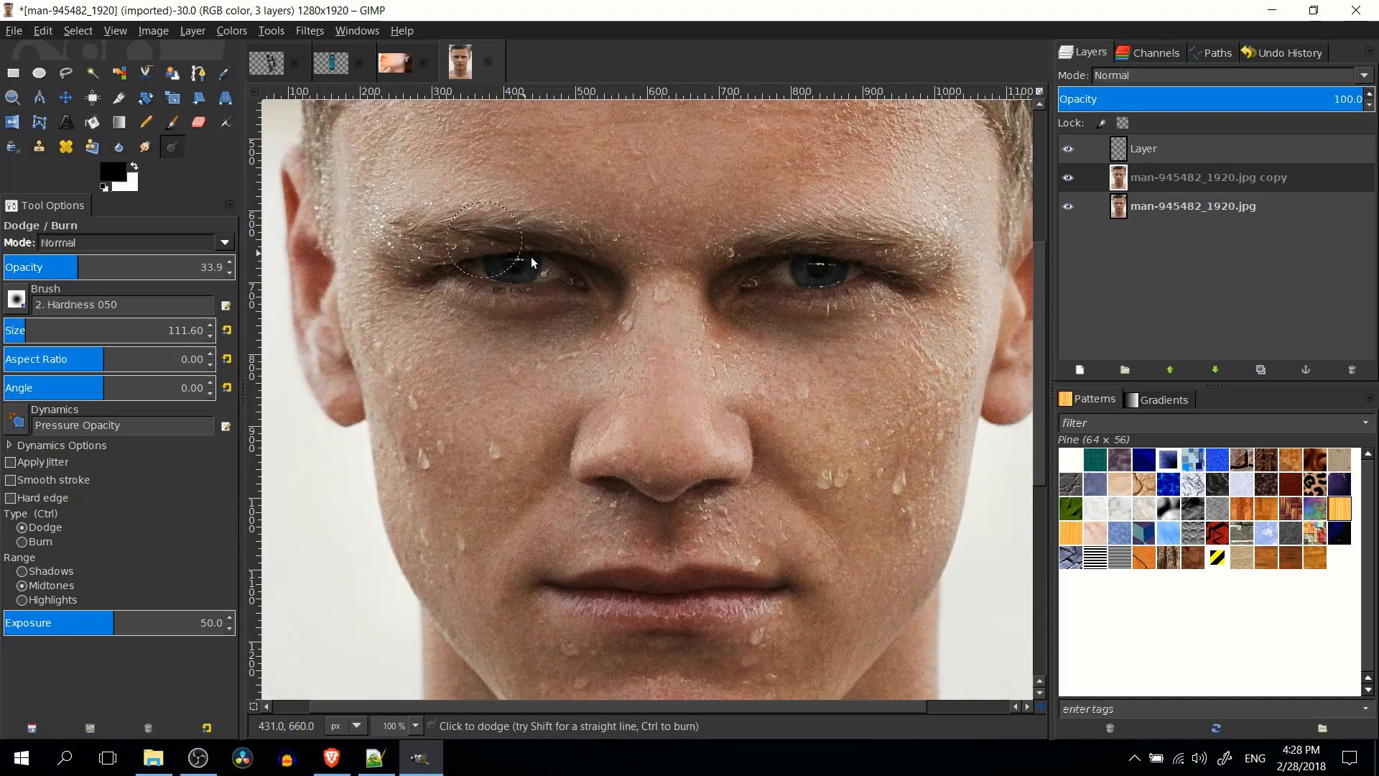
left_click_drag(532, 256, 563, 307)
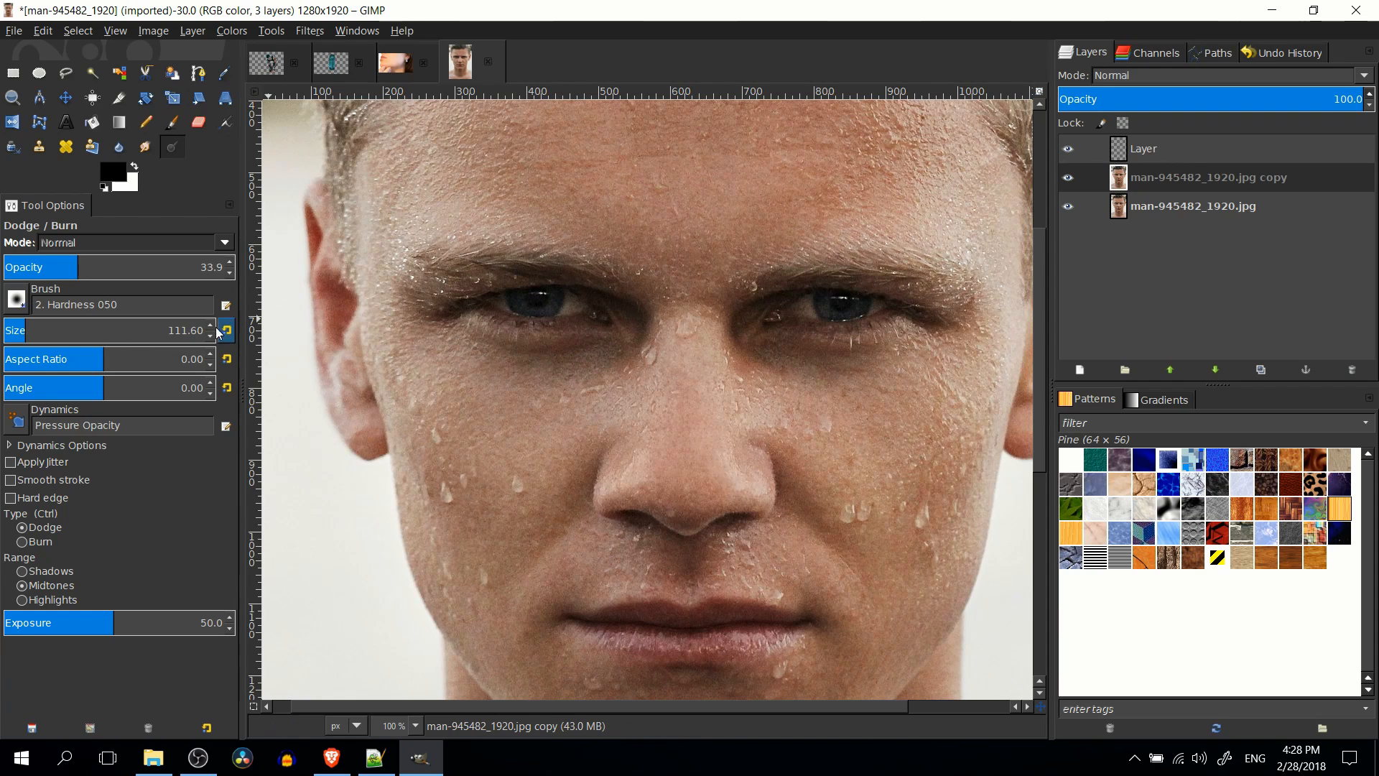
left_click(35, 336)
left_click(15, 335)
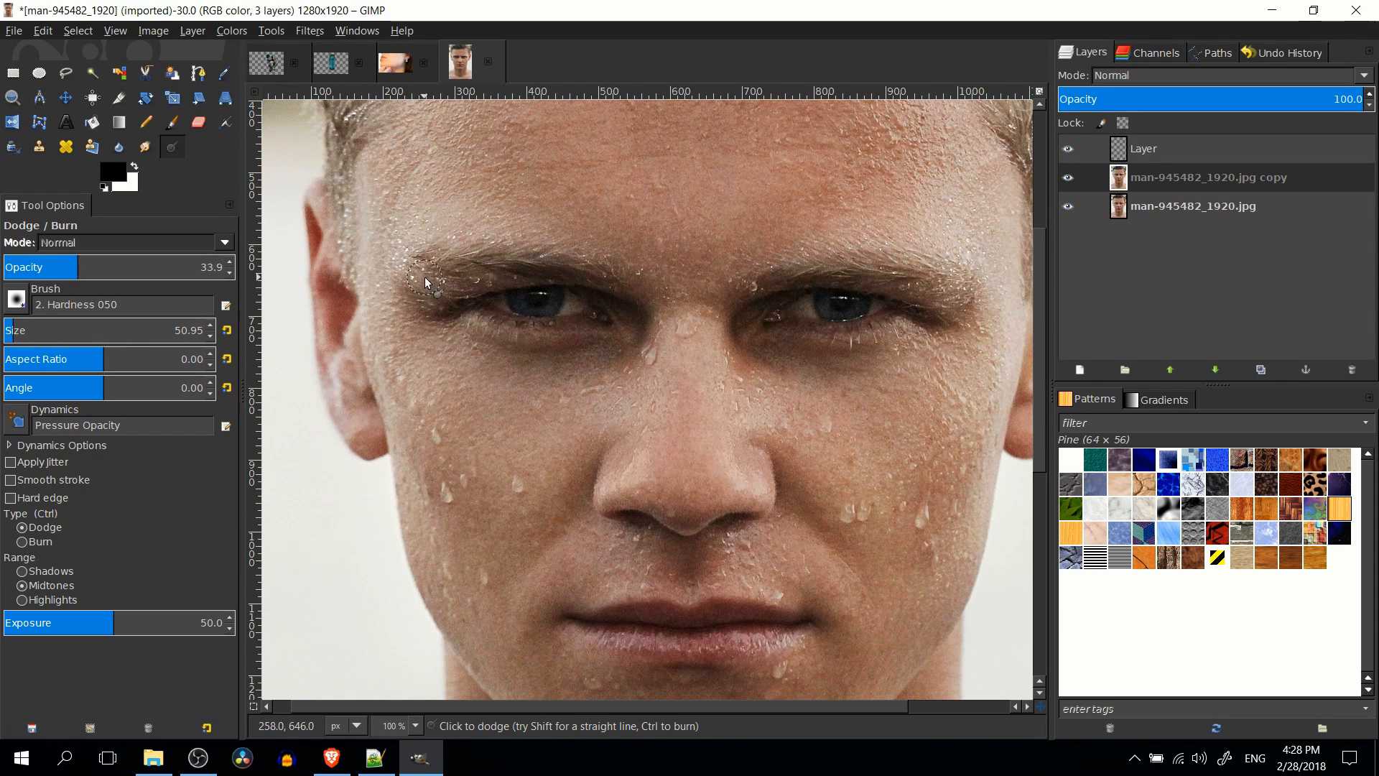
mouse_move(427, 281)
left_mouse_down()
mouse_move(576, 266)
mouse_move(615, 272)
mouse_move(635, 294)
left_mouse_up()
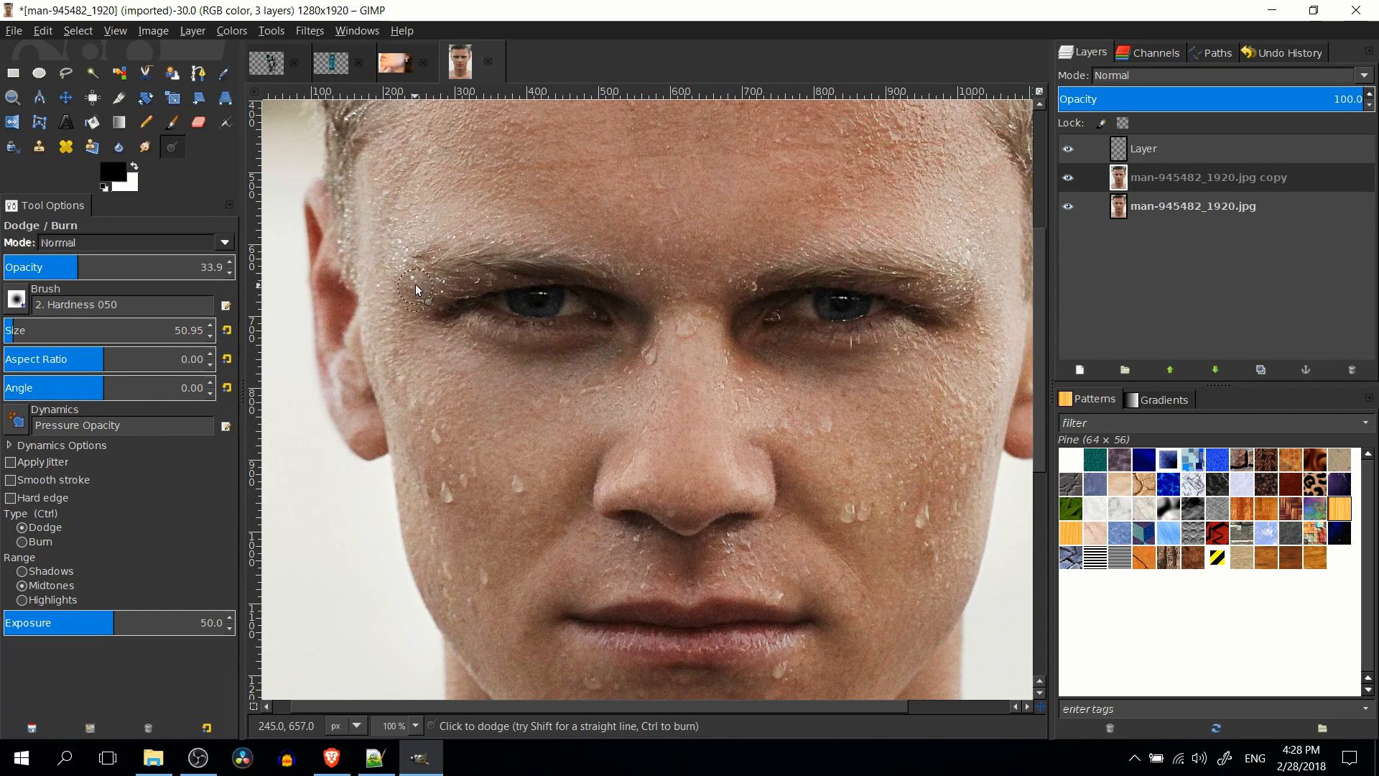
mouse_move(416, 289)
left_mouse_down()
mouse_move(532, 280)
mouse_move(496, 329)
mouse_move(460, 301)
left_mouse_up()
mouse_move(527, 333)
left_mouse_down()
mouse_move(519, 304)
mouse_move(501, 329)
mouse_move(557, 340)
mouse_move(544, 324)
mouse_move(545, 343)
mouse_move(570, 321)
mouse_move(550, 327)
mouse_move(596, 331)
mouse_move(599, 315)
mouse_move(547, 286)
mouse_move(615, 316)
mouse_move(640, 304)
mouse_move(604, 310)
left_mouse_up()
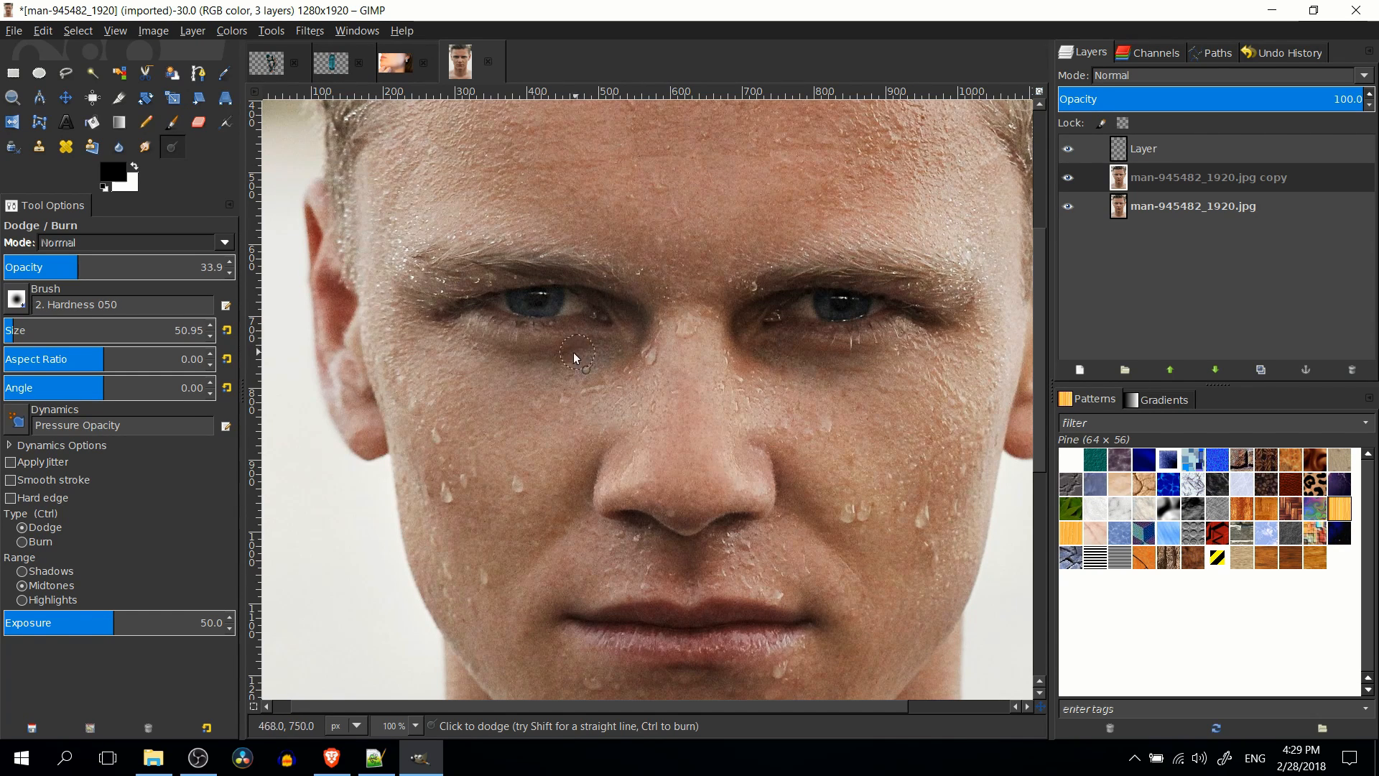
Dodge the dark skin from the inner corner along the underside of the eye on the image's right side.
scroll(825, 299, "right", 3)
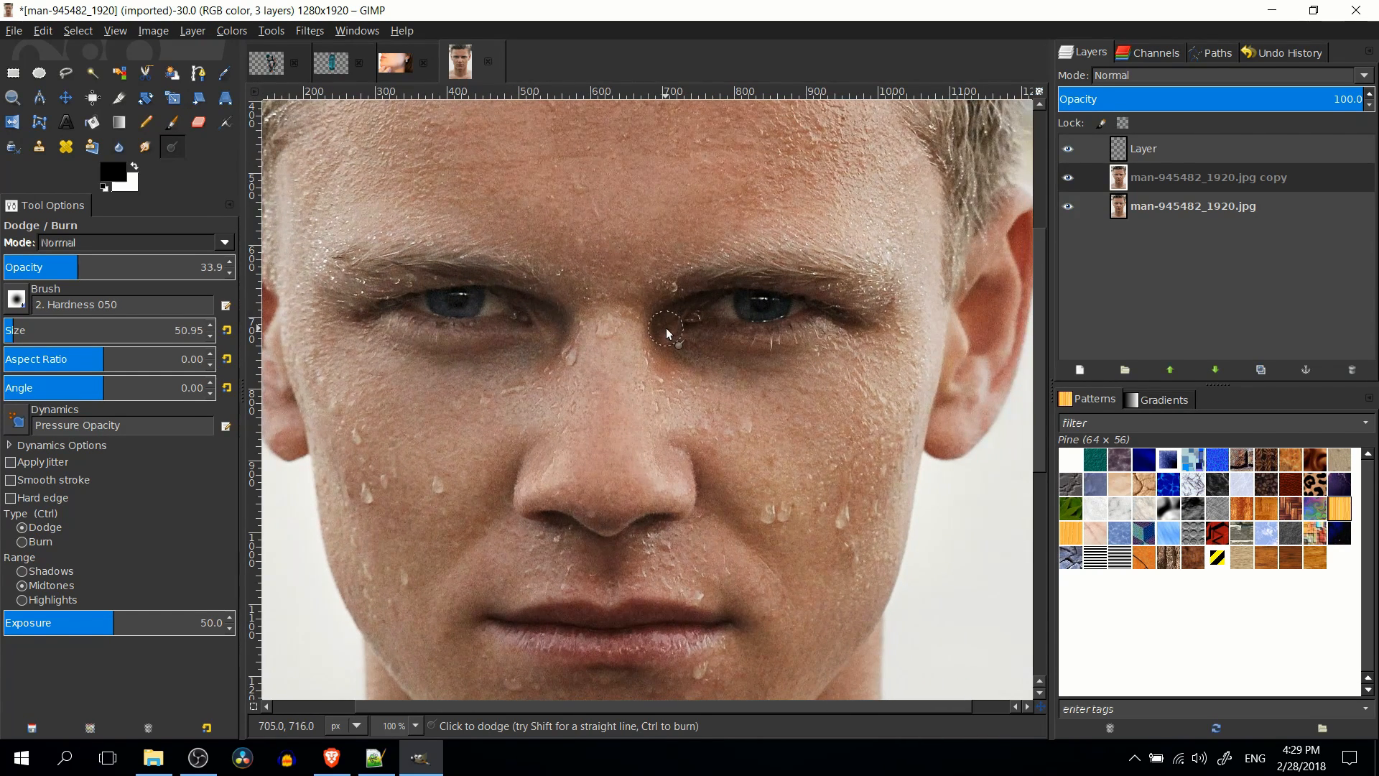
mouse_move(668, 332)
left_mouse_down()
mouse_move(713, 282)
mouse_move(799, 278)
mouse_move(872, 305)
mouse_move(736, 296)
mouse_move(695, 308)
mouse_move(835, 308)
mouse_move(717, 326)
mouse_move(780, 328)
left_mouse_up()
mouse_move(687, 325)
left_mouse_down()
mouse_move(699, 346)
mouse_move(783, 352)
left_mouse_up()
scroll(783, 355, "down", 2)
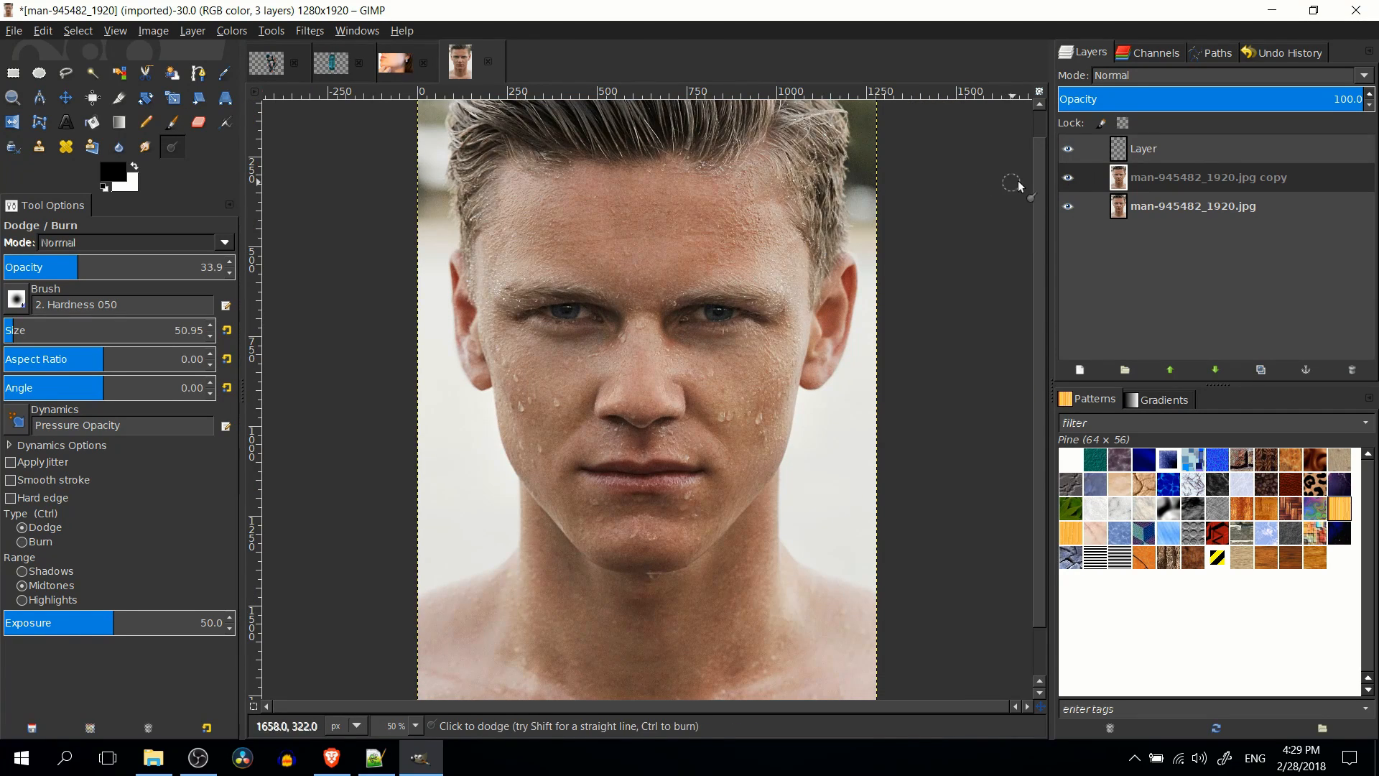
scroll(792, 324, "up", 1)
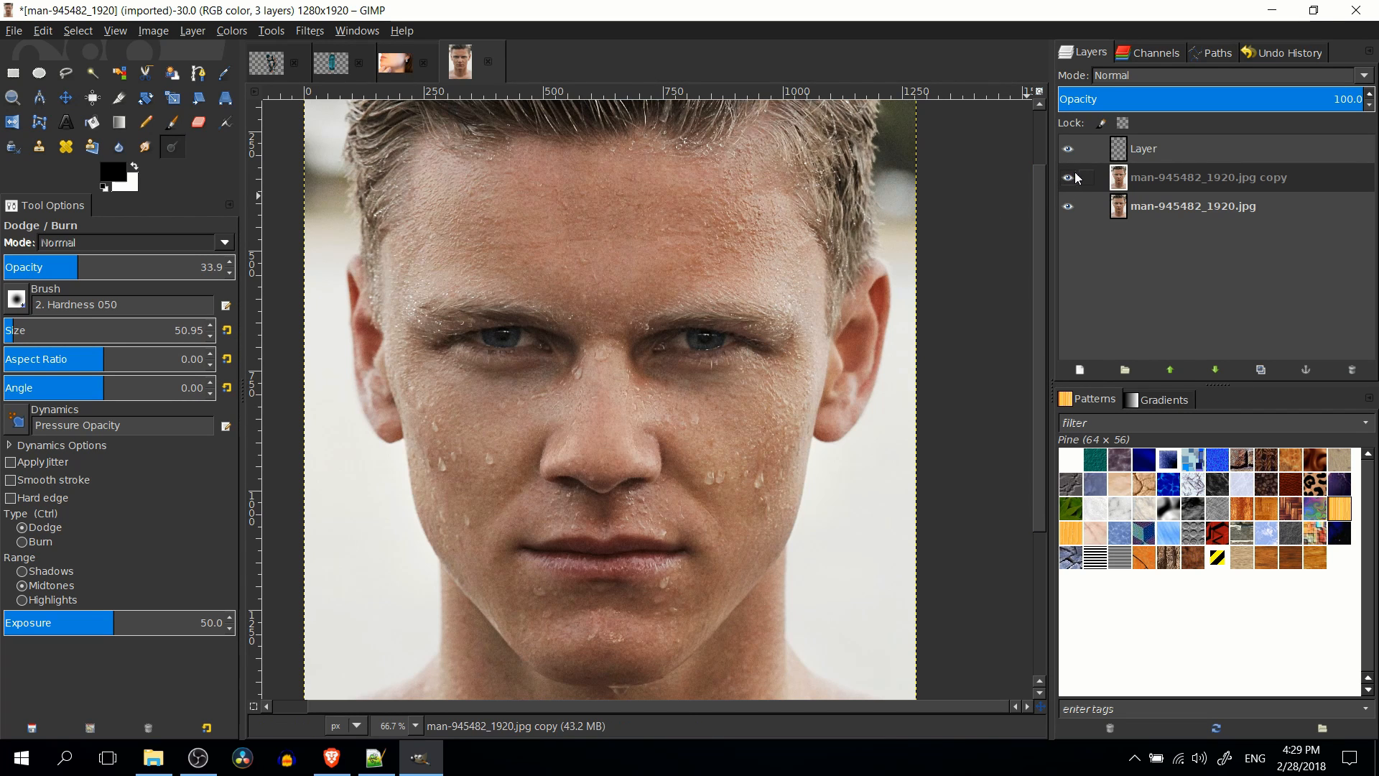
Rename the duplicated man-945482_1920.jpg copy layer as Dodge Adjustment.
right_click(1161, 178)
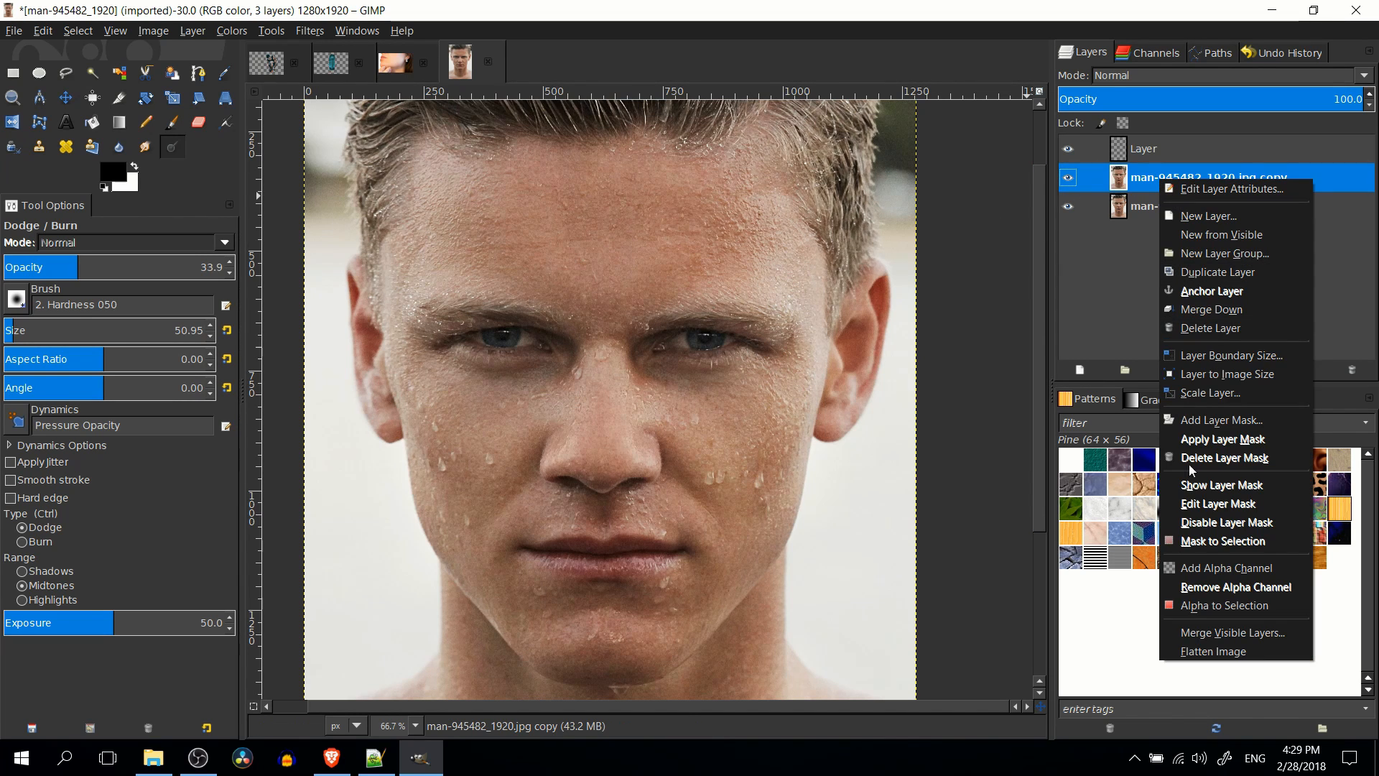
left_click(1156, 179)
double_click(1156, 180)
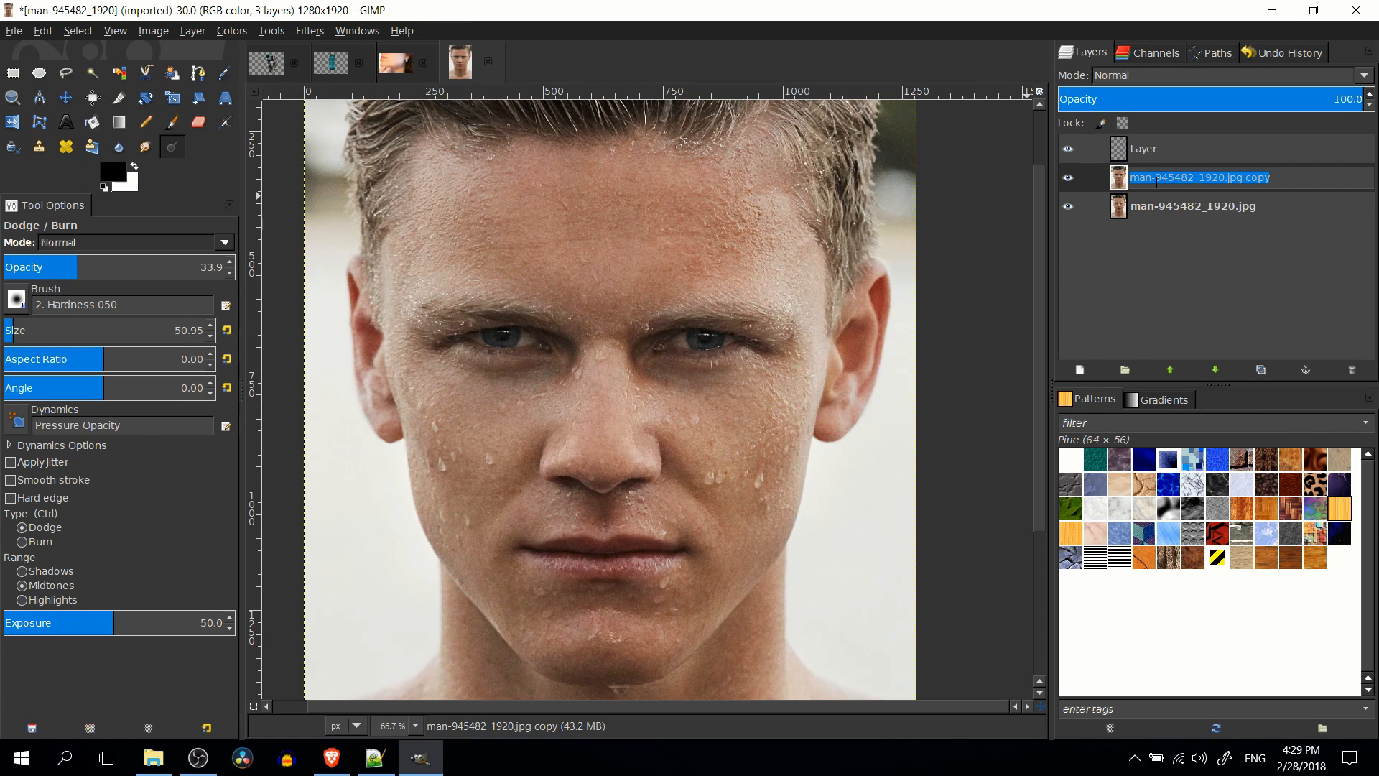
type("Dodge Adjustement")
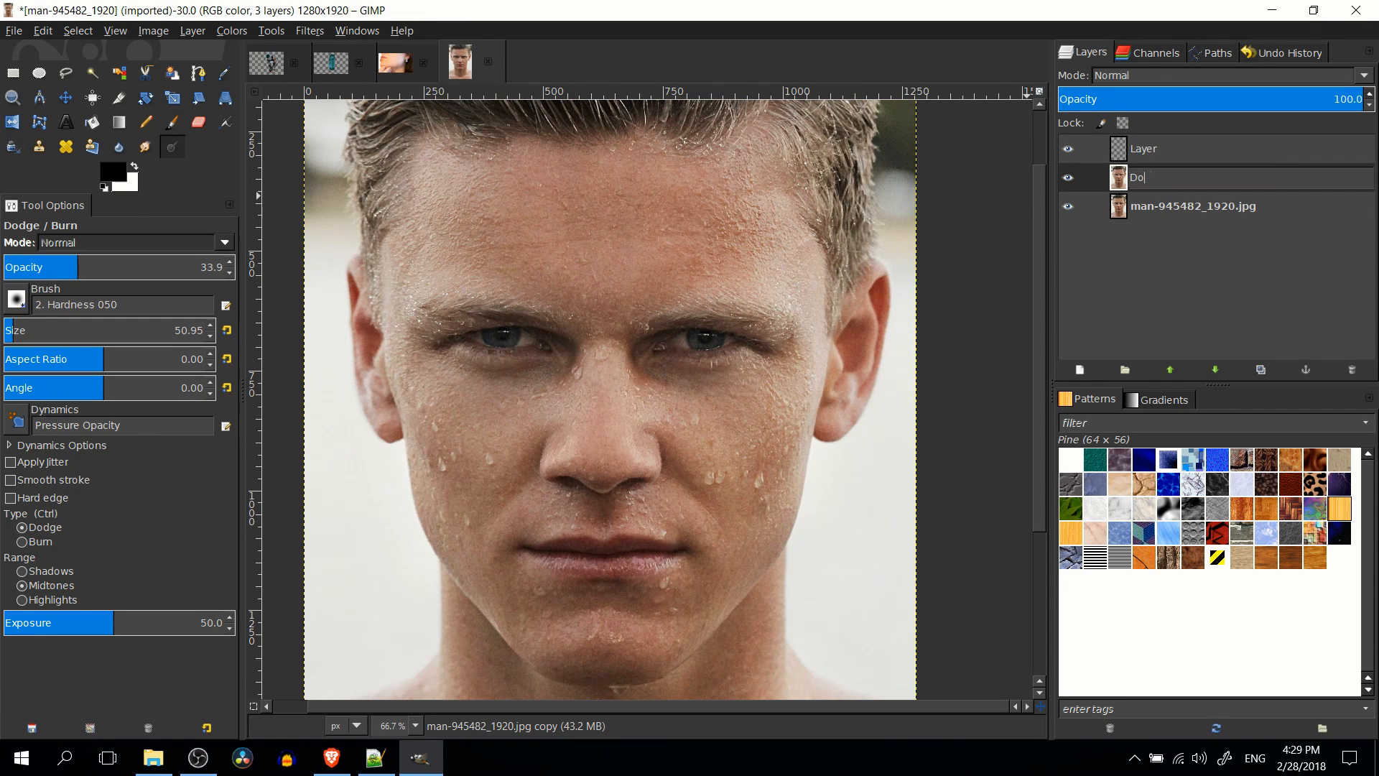
key("Return")
left_click(1207, 177)
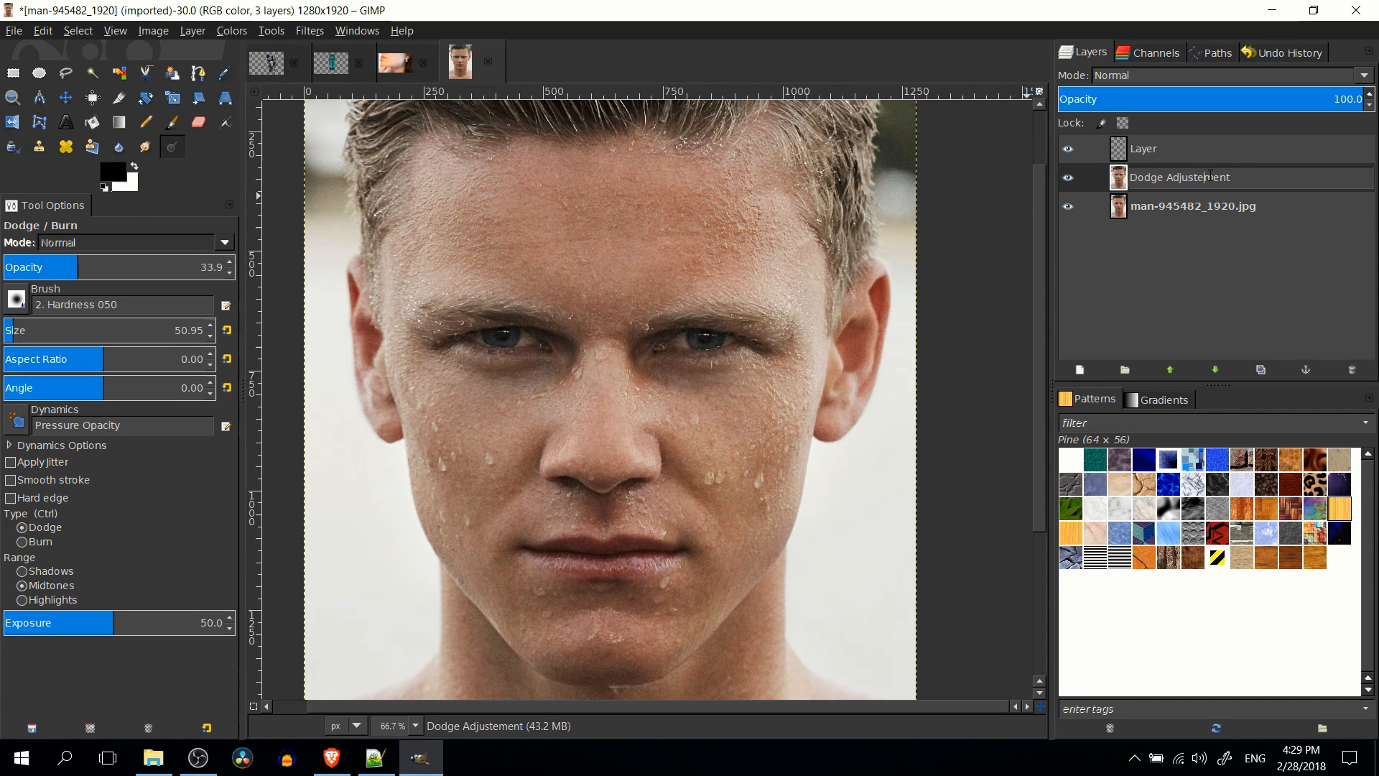
key("BackSpace")
key("Return")
Compare the portrait with and without the Dodge Adjustment layer by toggling its visibility, leaving it shown.
left_click(1066, 180)
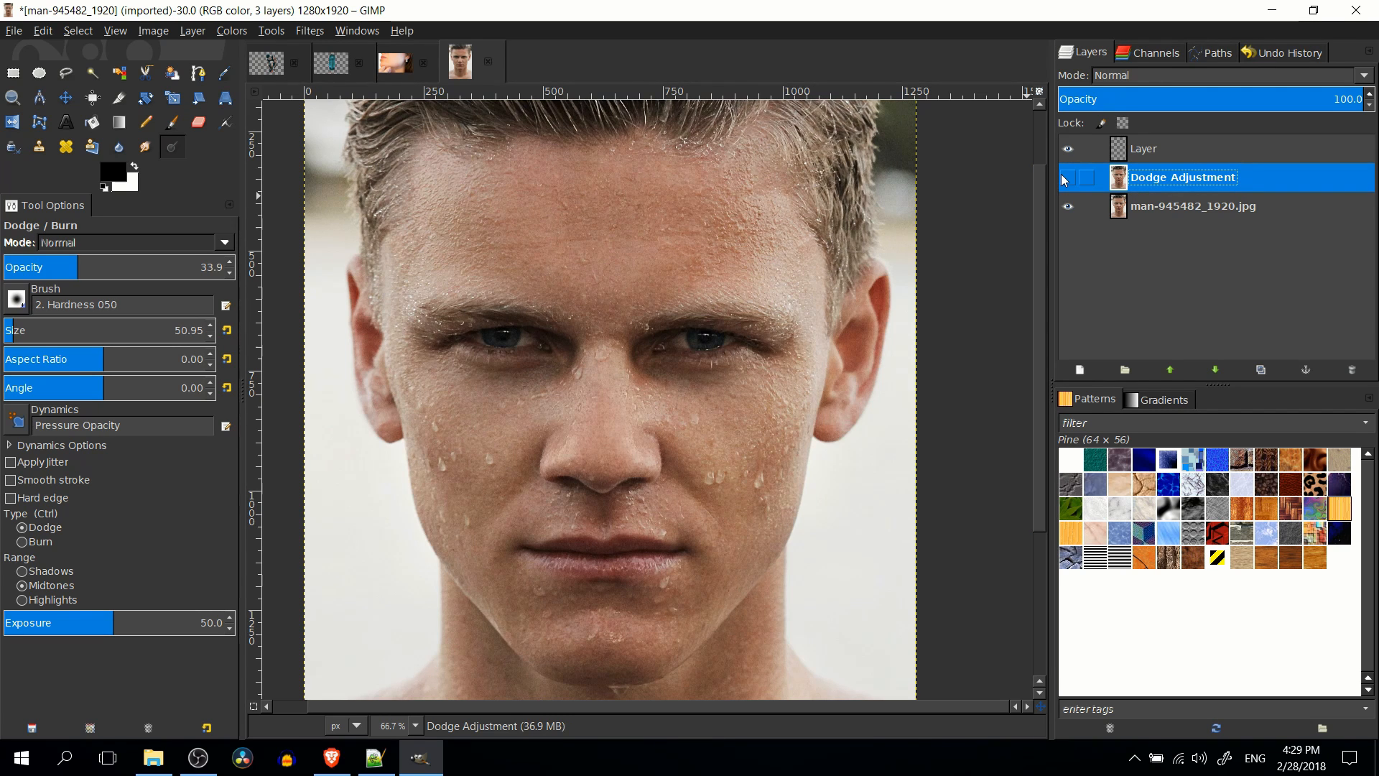
left_click(1067, 180)
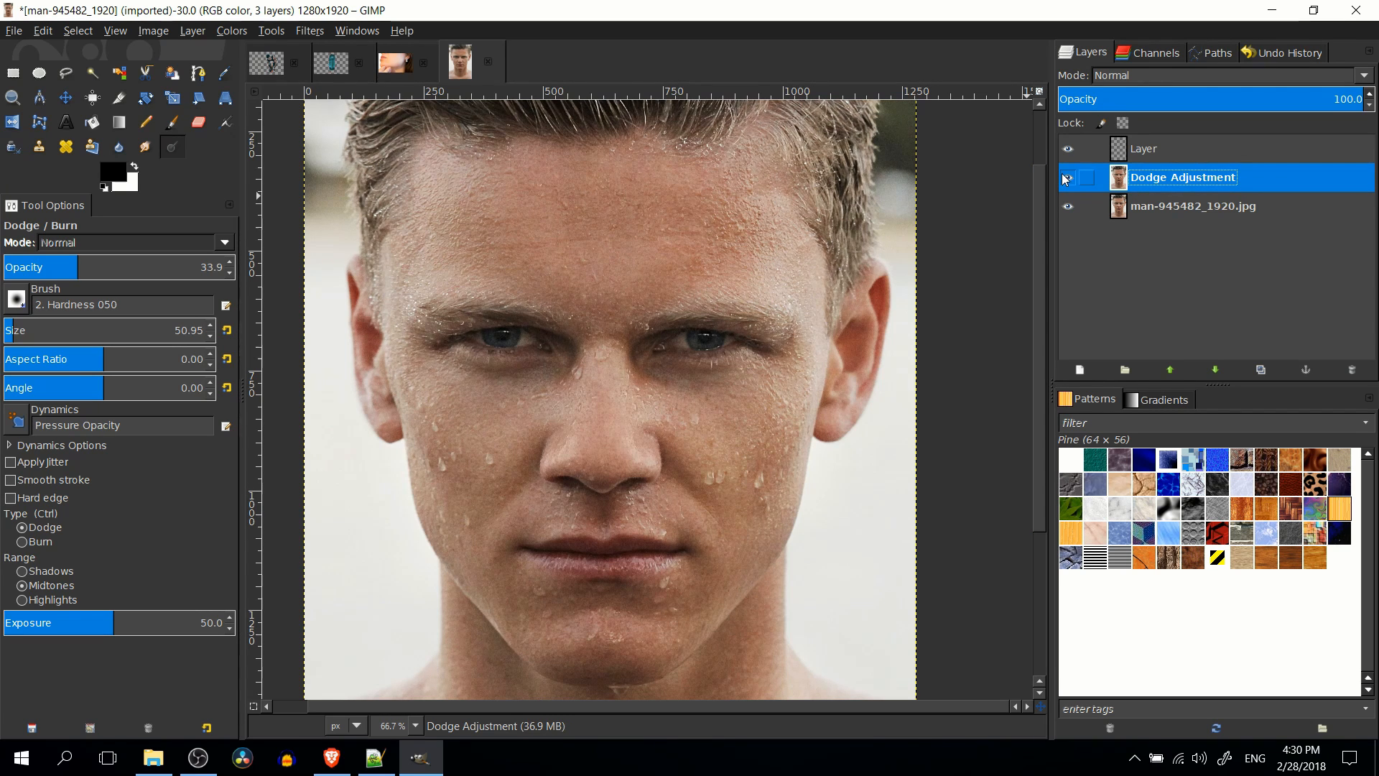
left_click(1067, 178)
left_click(1066, 179)
left_click(1067, 178)
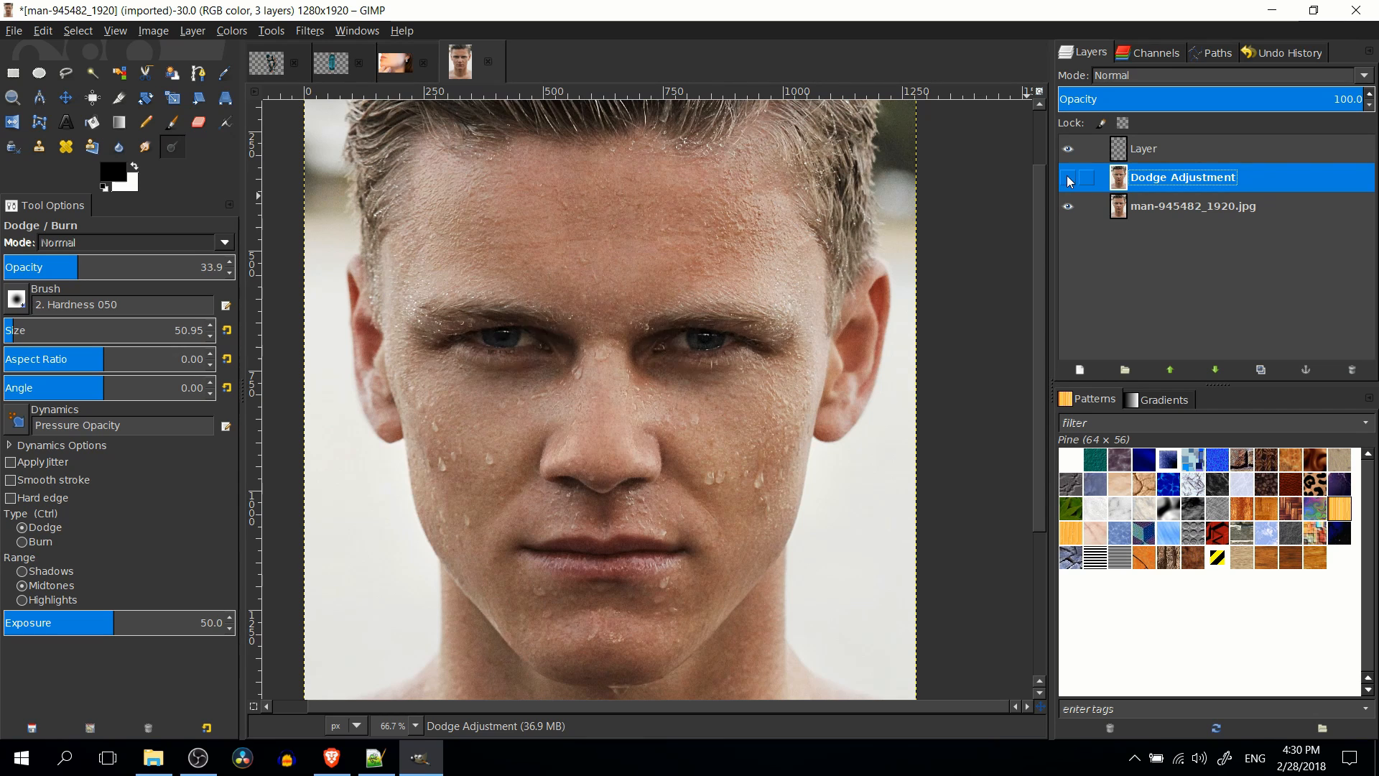
left_click(1067, 178)
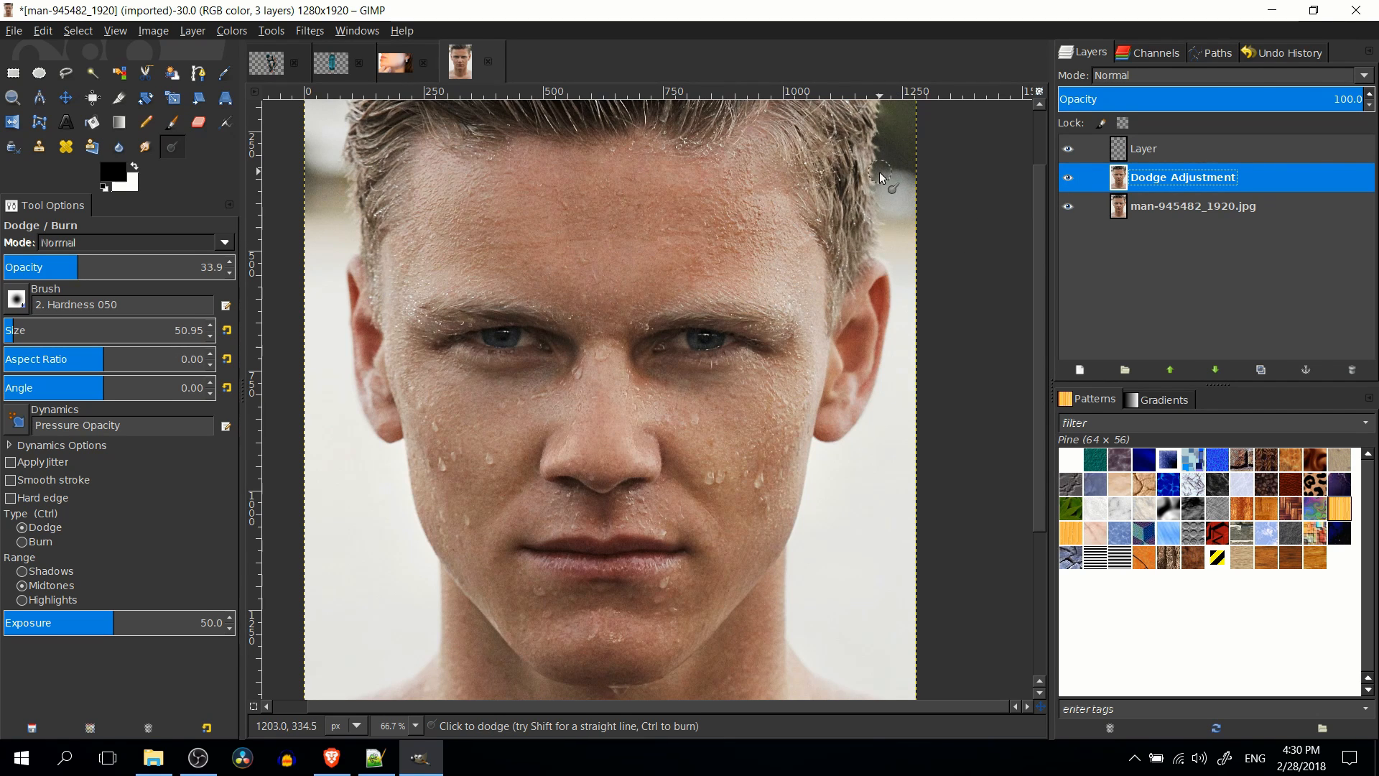
Set the Dodge / Burn tool's type to Burn.
left_click(23, 541)
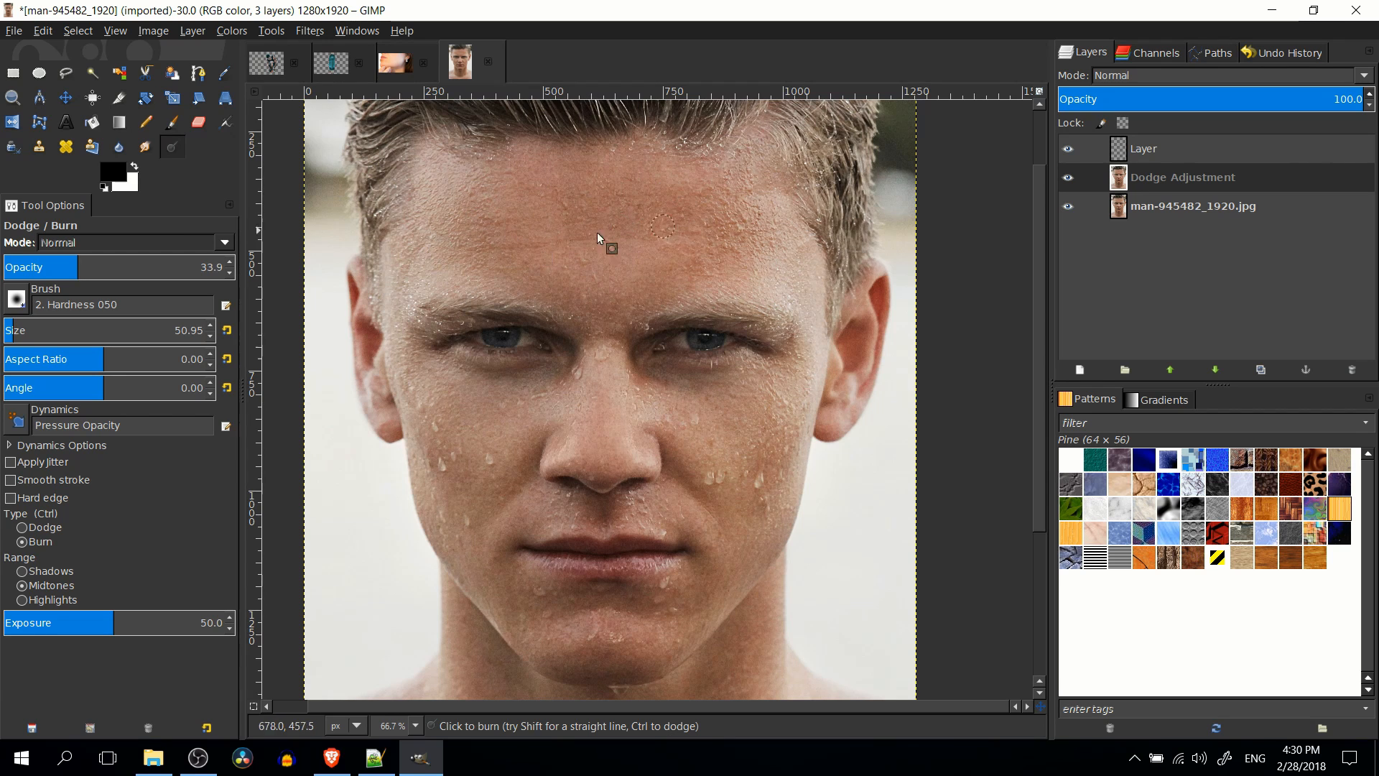
left_click(1073, 178)
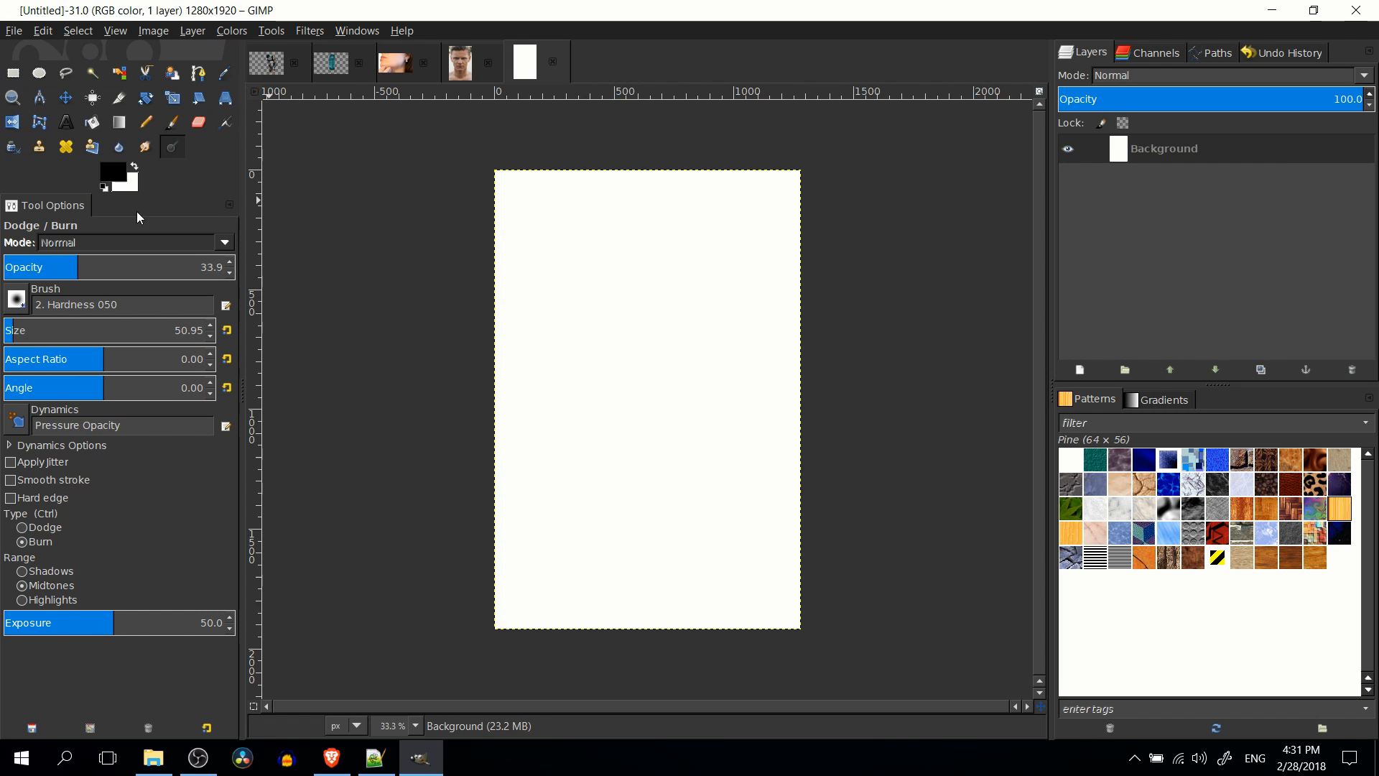
Make an elliptical selection of about 690 × 546 px in the upper half of the blank image and fill it with the foreground color.
left_click(39, 77)
left_click(8, 74)
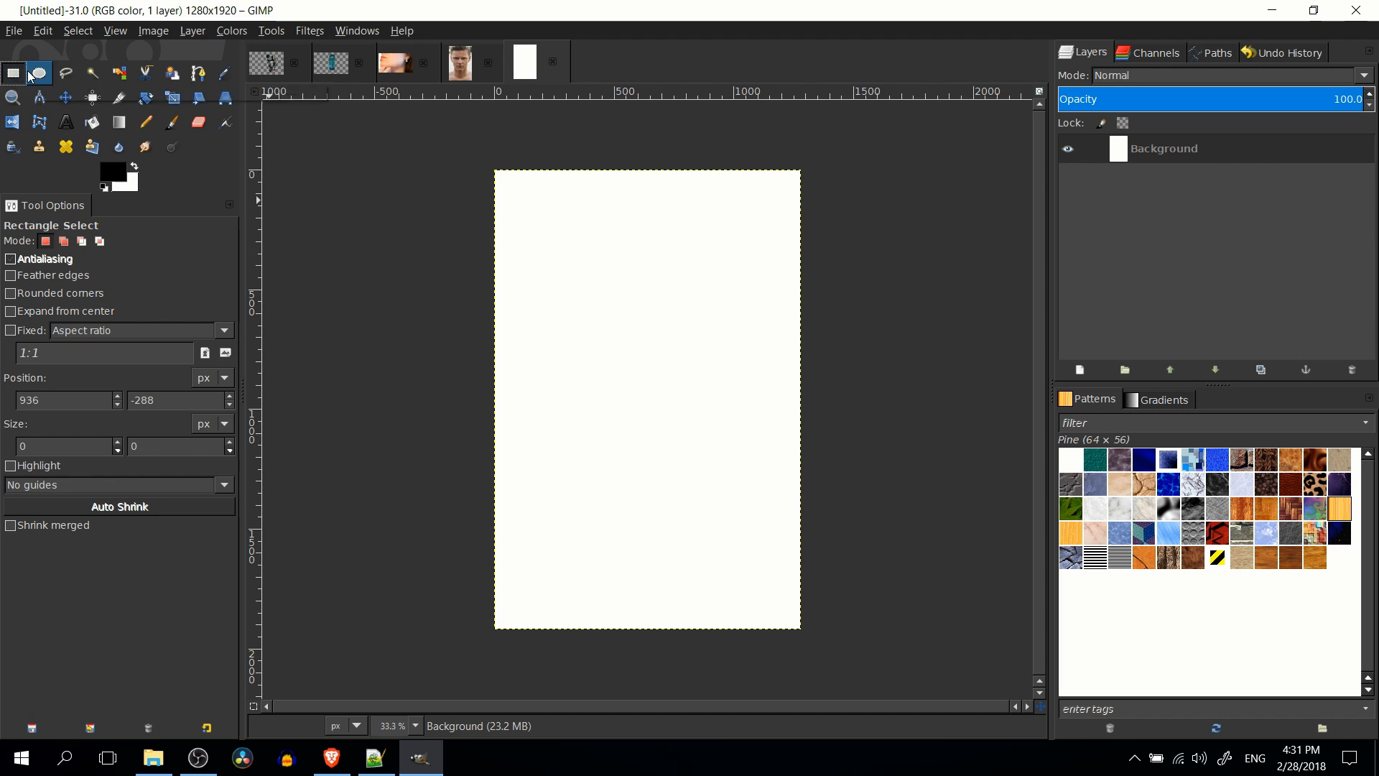
left_click(34, 75)
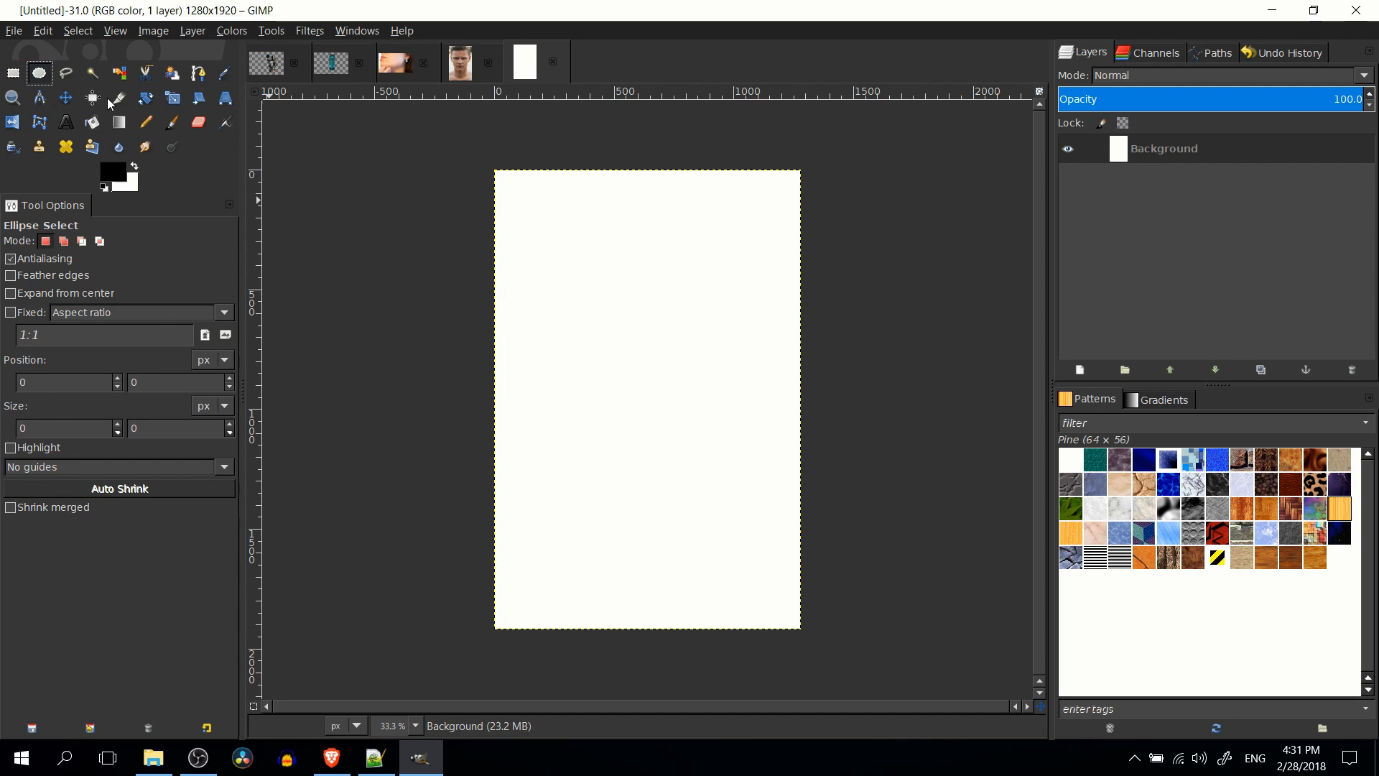
left_click_drag(544, 255, 711, 388)
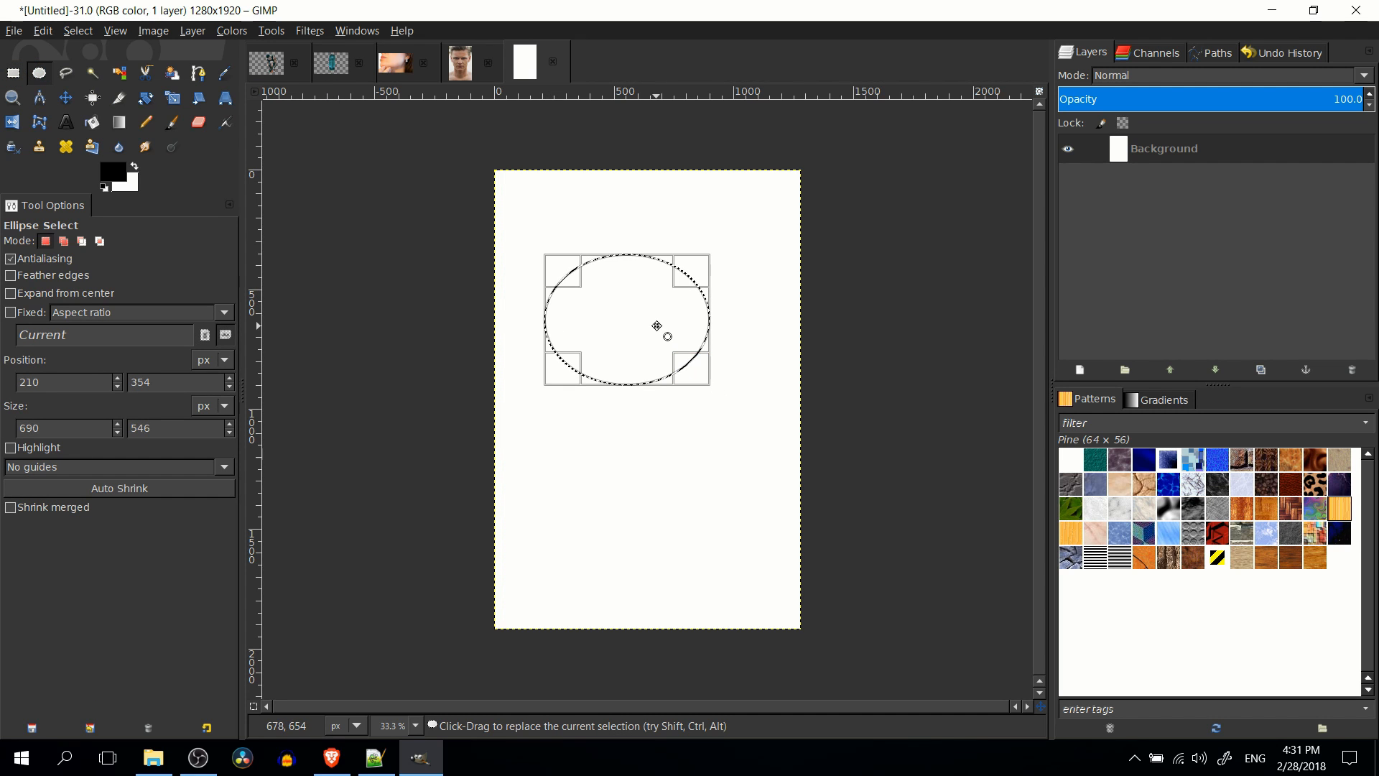
right_click(642, 318)
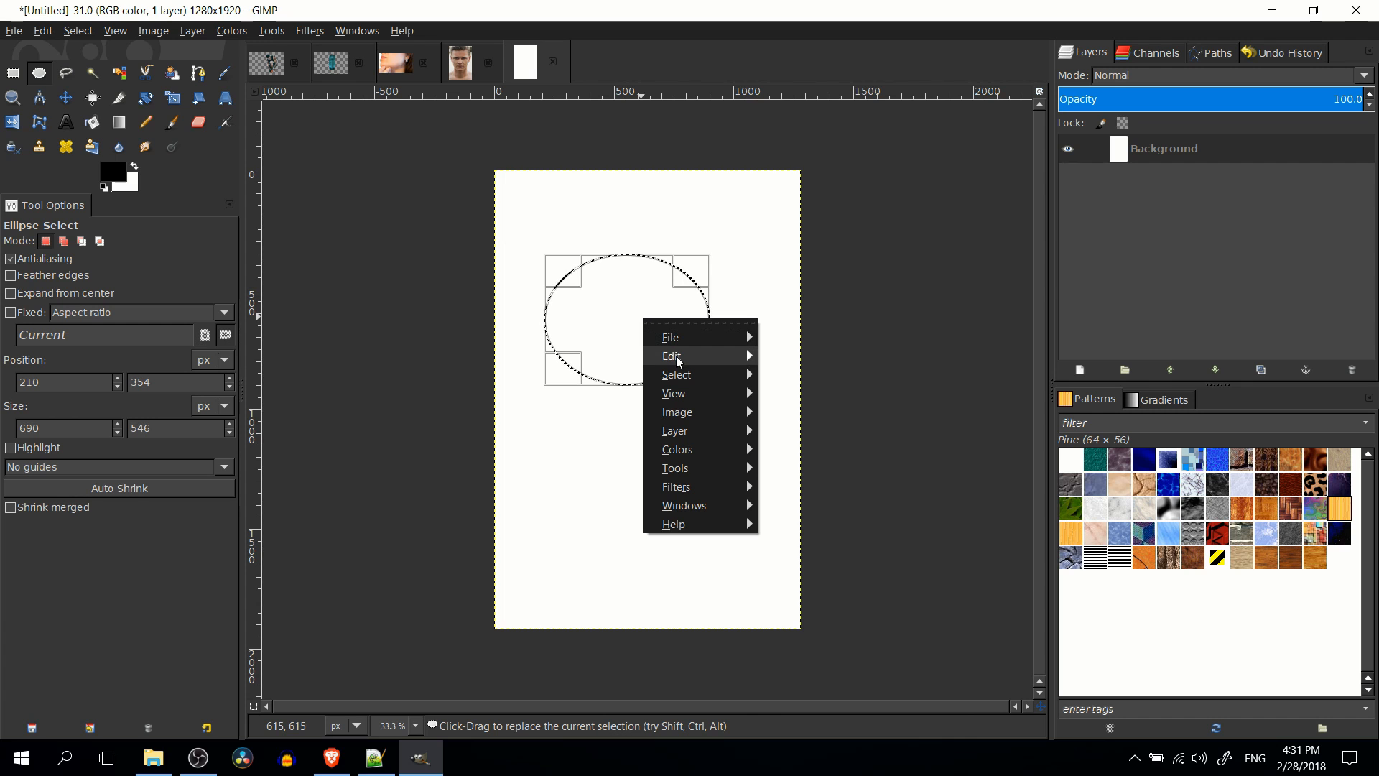
mouse_move(675, 357)
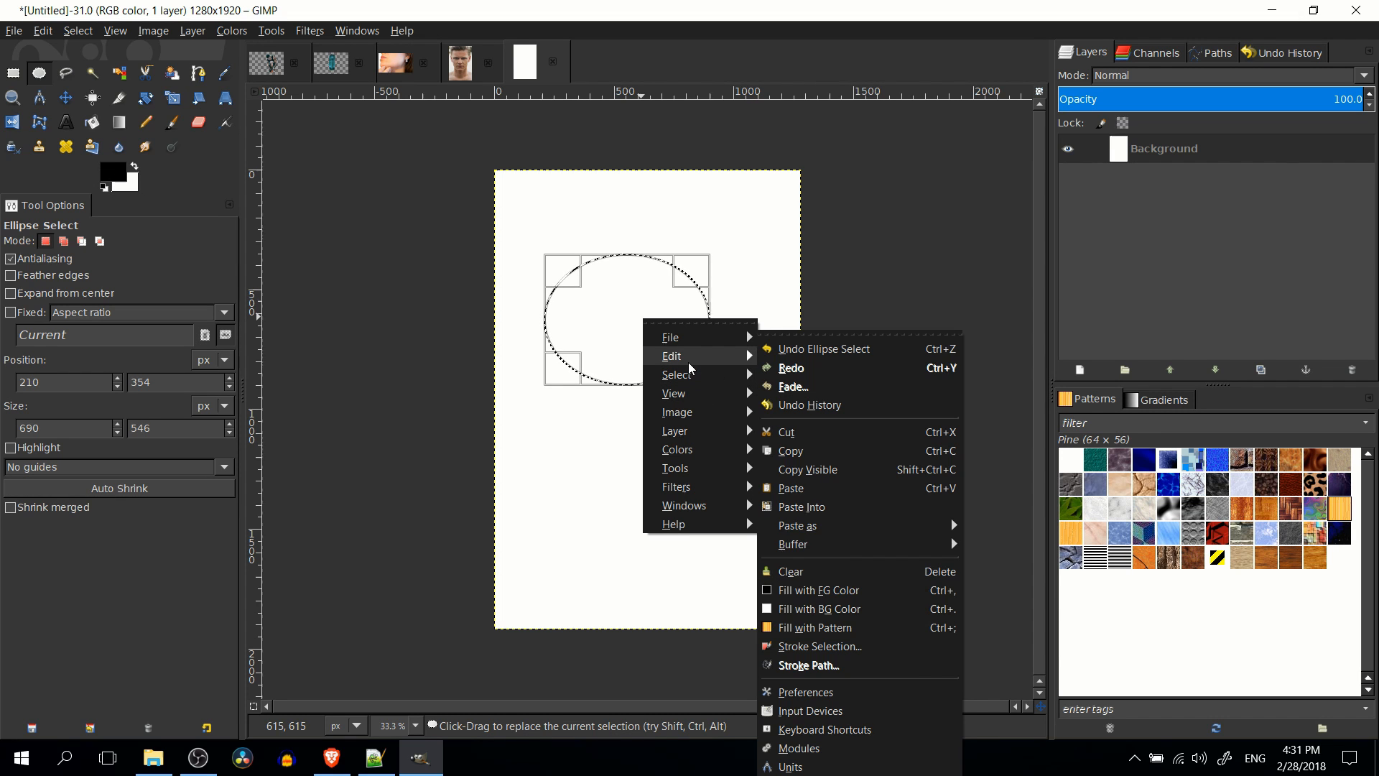
left_click(826, 590)
Make a rectangular selection of about 630 × 651 px below the ellipse, fill it with the foreground color and deselect.
left_click(13, 73)
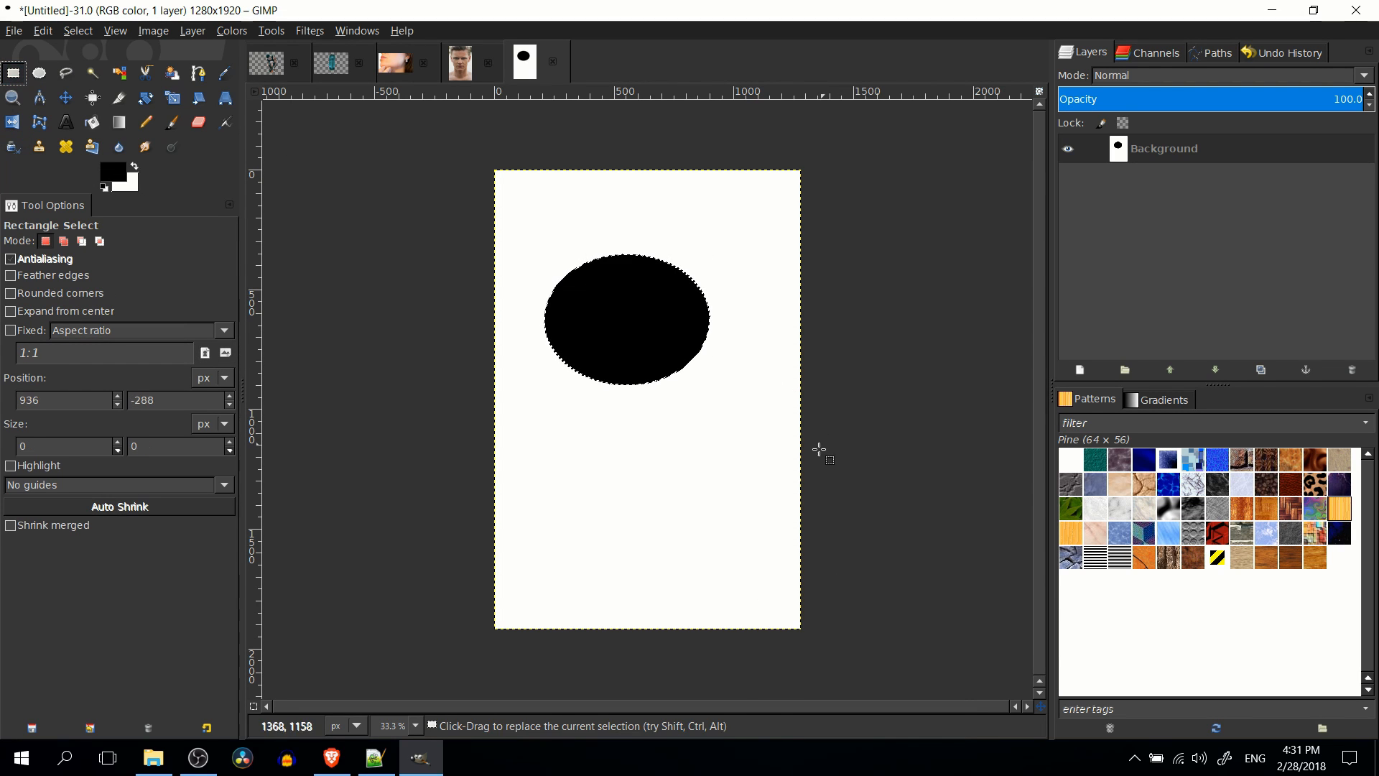
left_click_drag(638, 402, 782, 557)
right_click(735, 488)
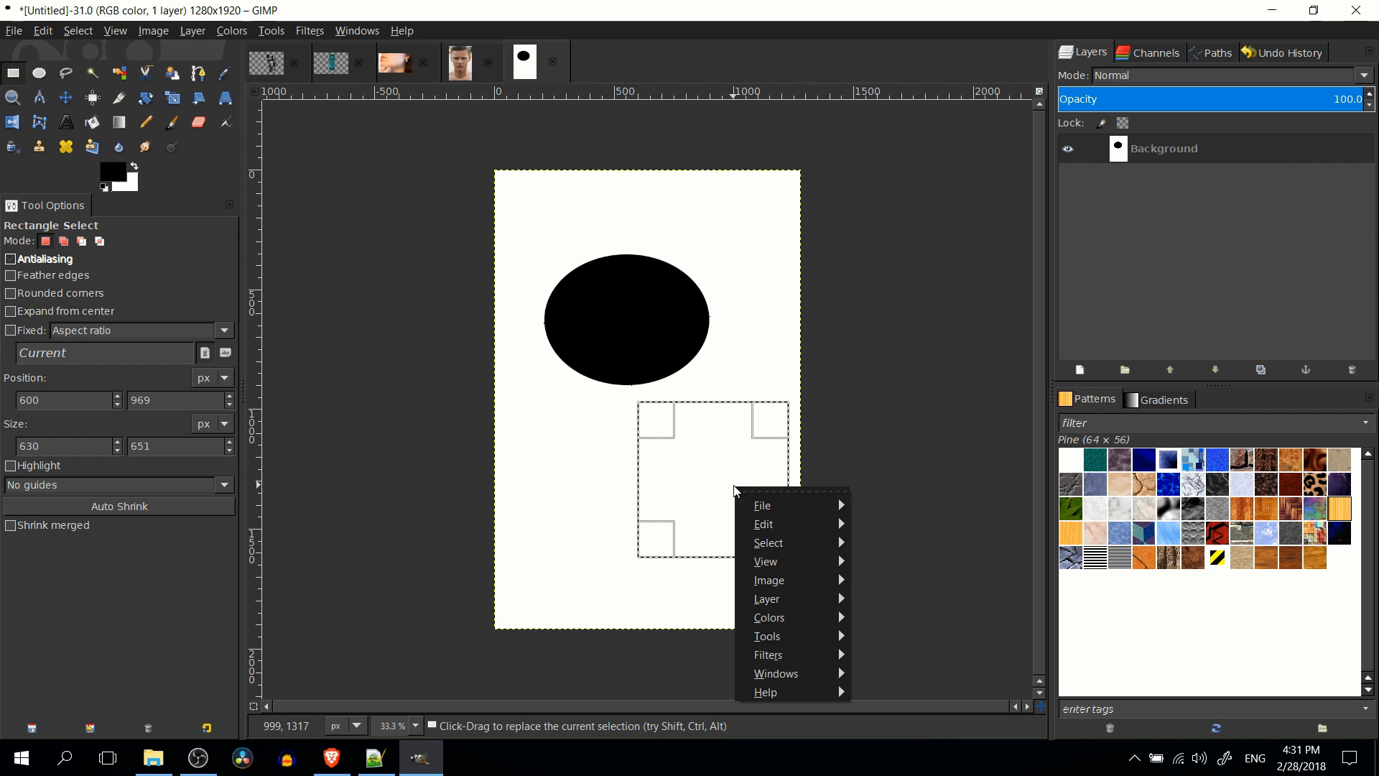
mouse_move(778, 524)
left_click(933, 589)
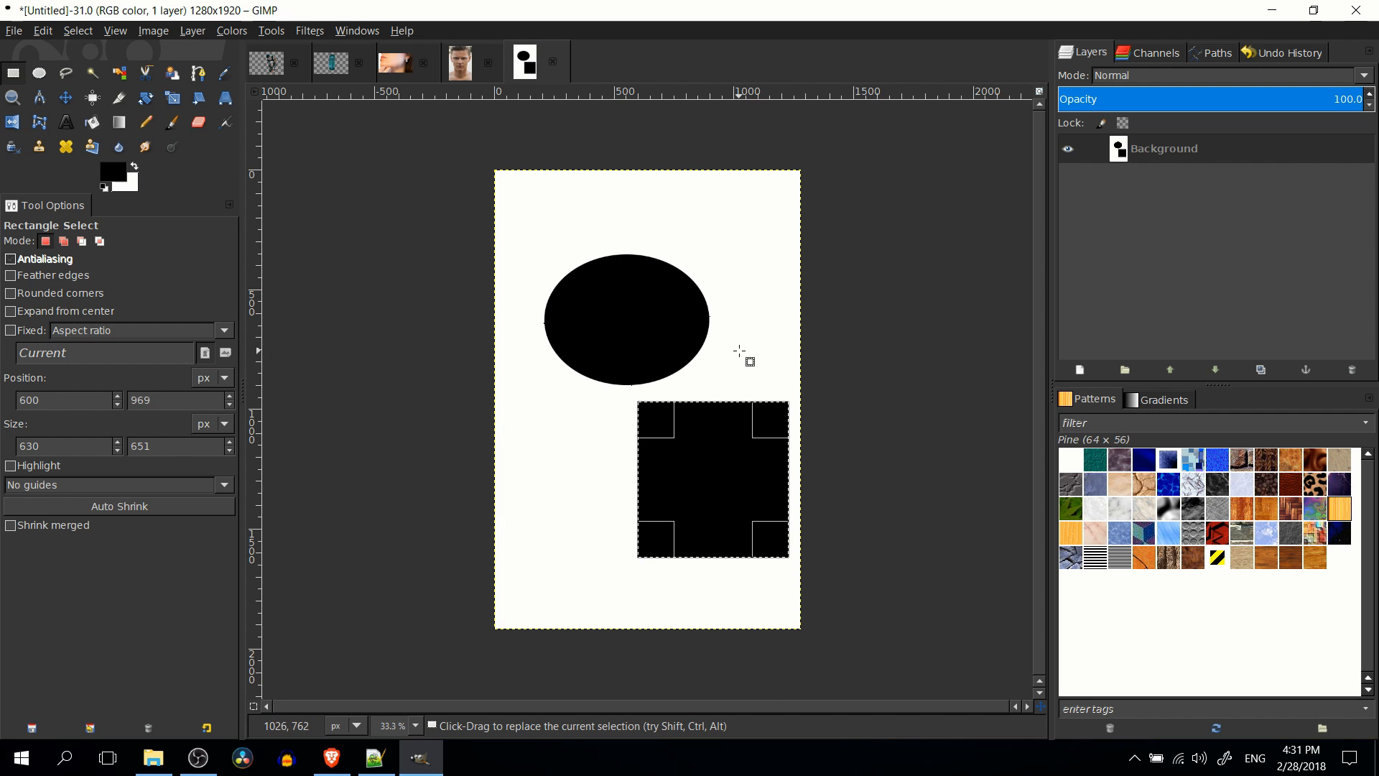
left_click(739, 352)
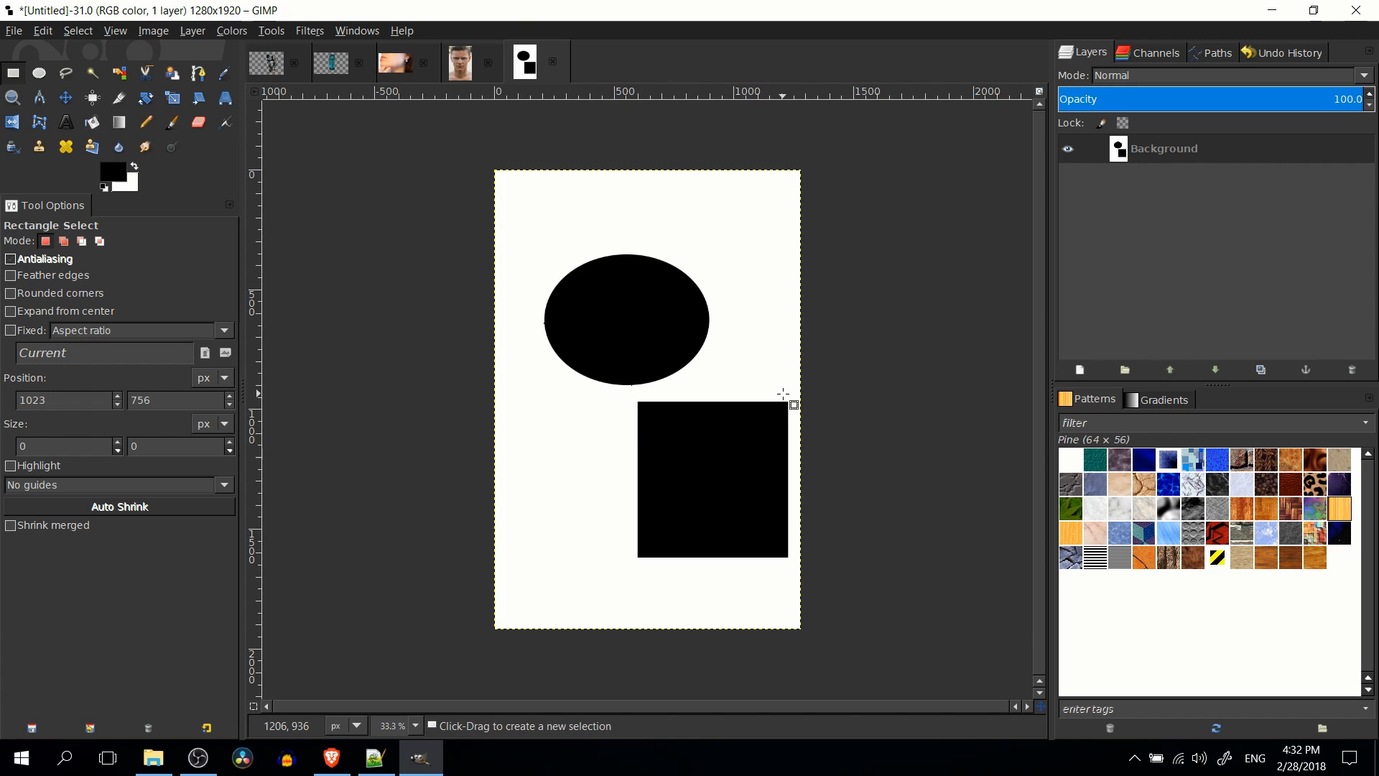
Switch to the browser's arrow character list and copy the double-headed left arrow with code &#8606;.
key("alt+Tab")
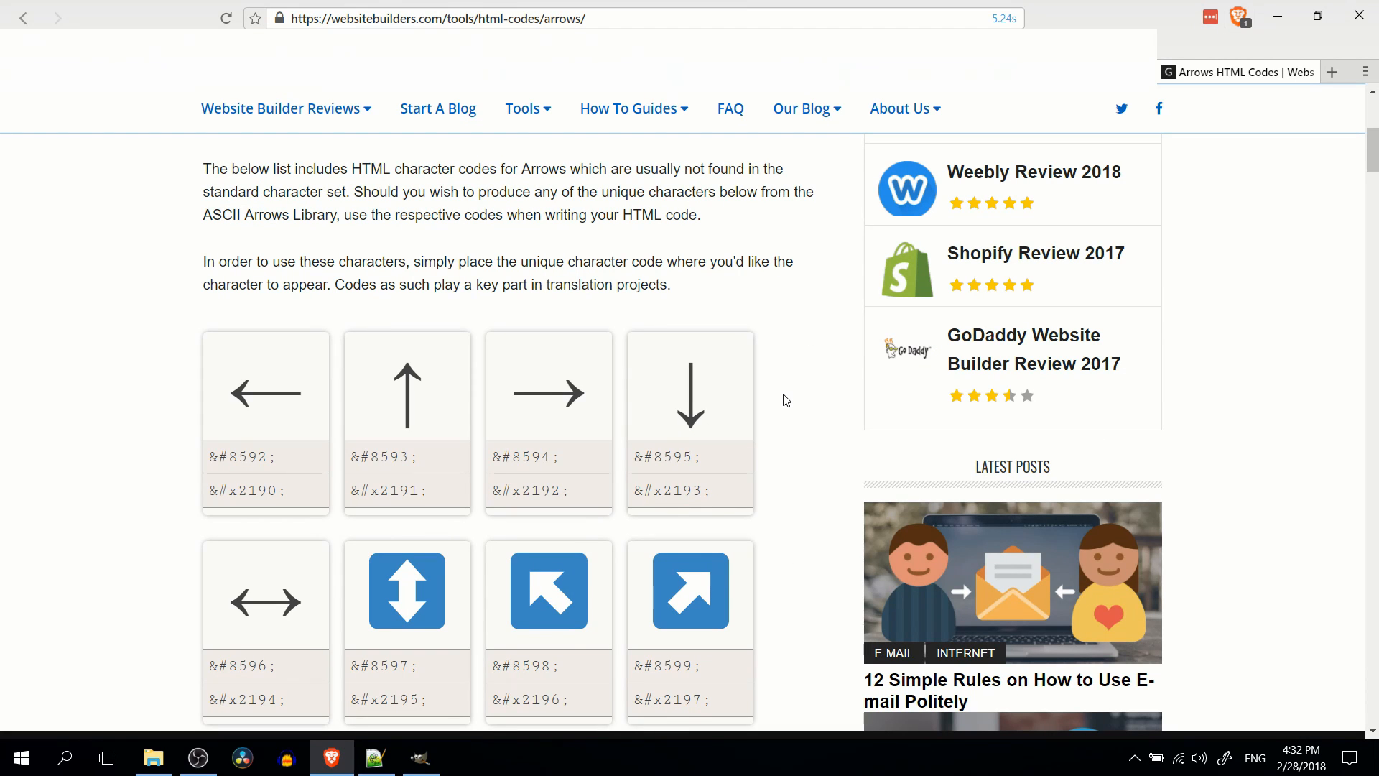
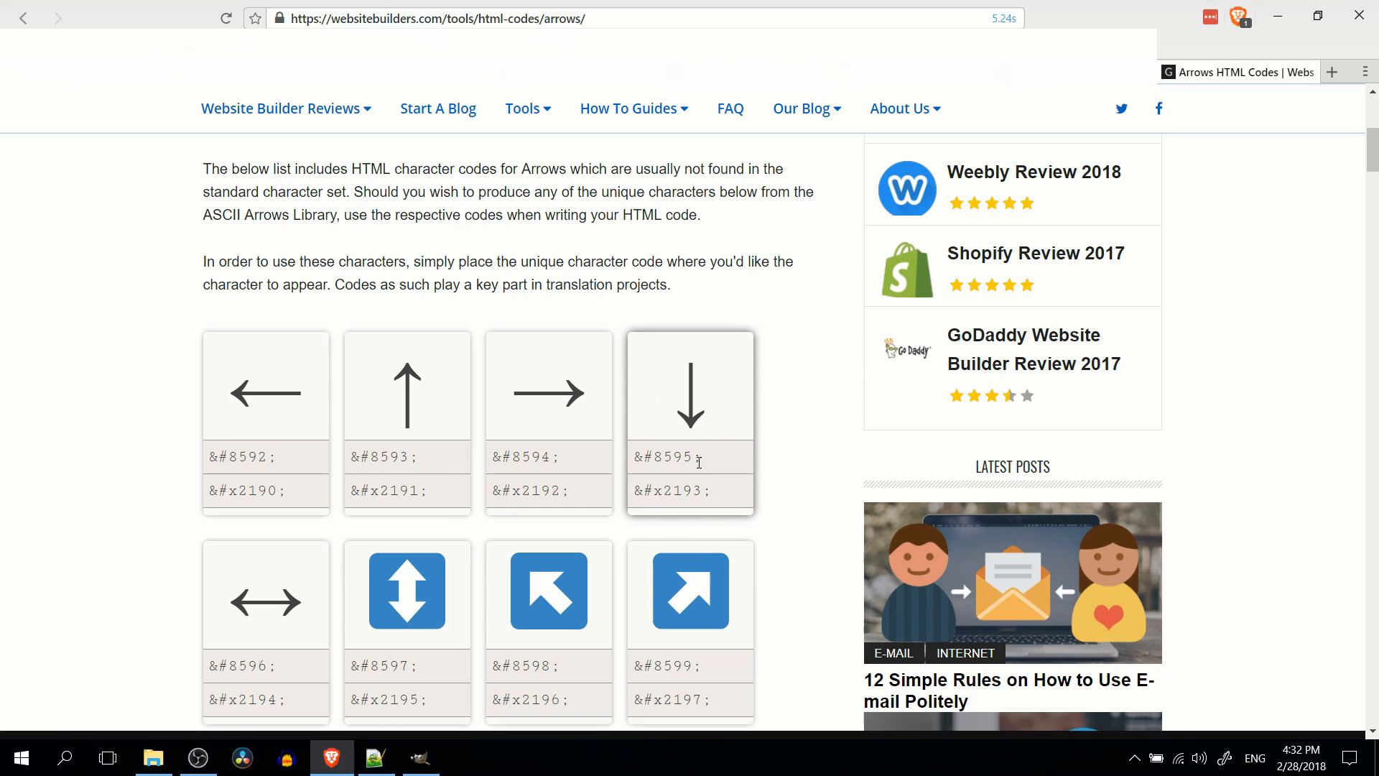
left_click_drag(699, 462, 632, 456)
scroll(788, 401, "down", 7)
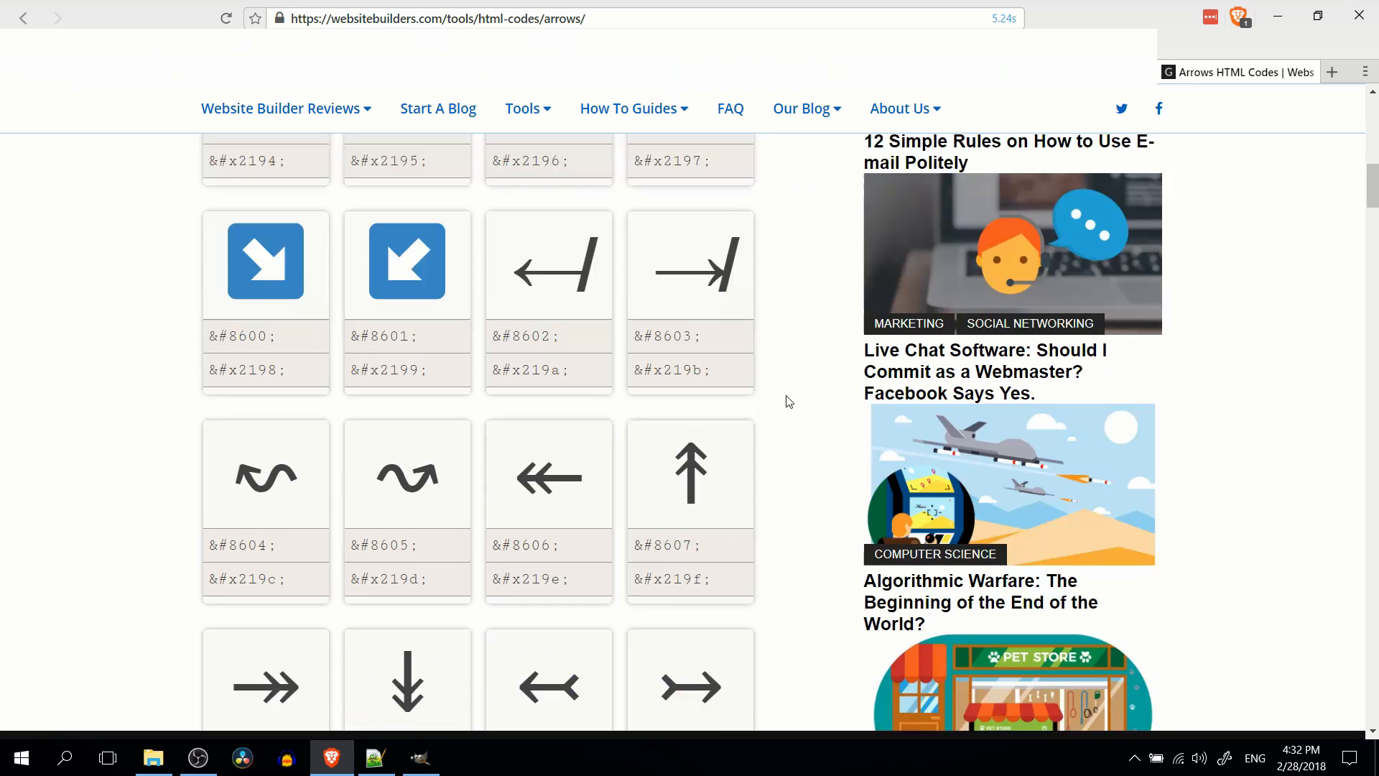
scroll(788, 402, "down", 3)
scroll(785, 397, "down", 1)
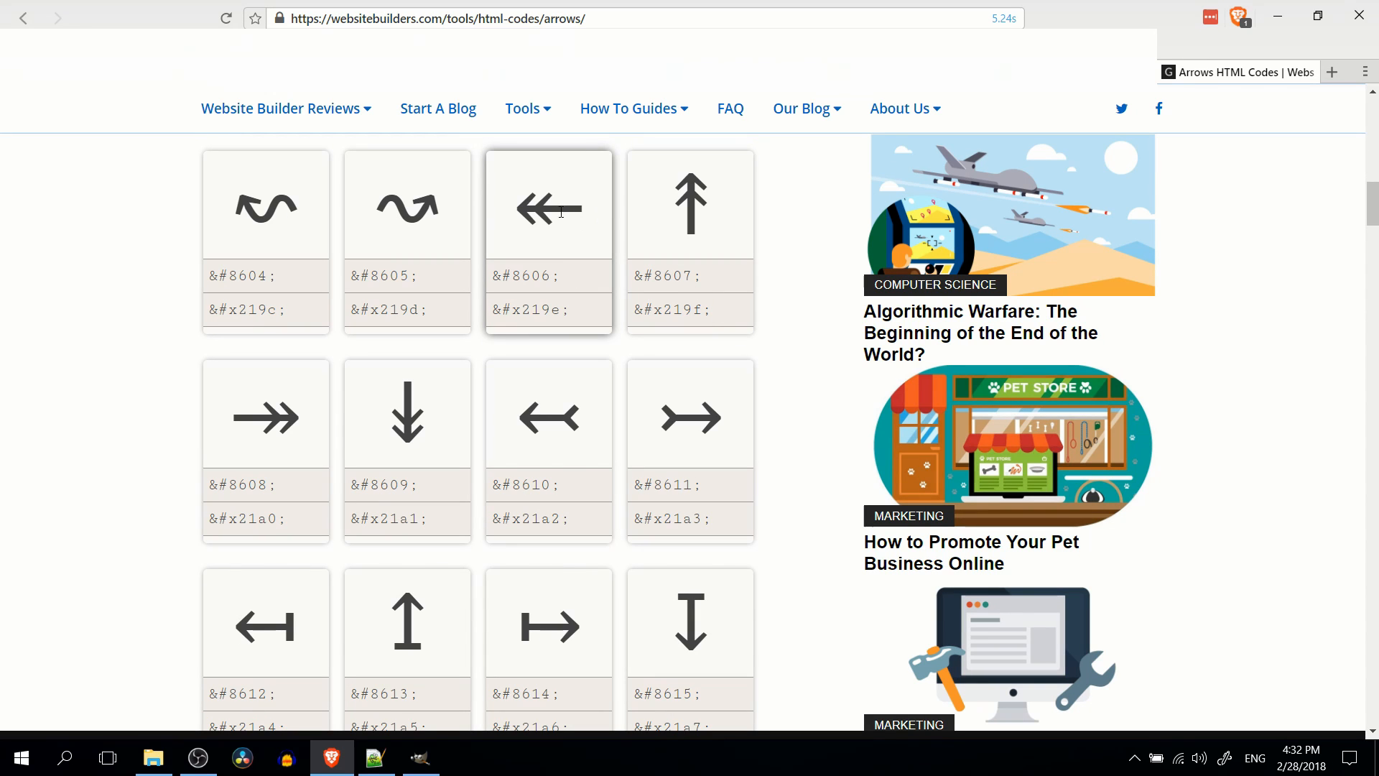
left_click_drag(602, 215, 515, 219)
key("ctrl+c")
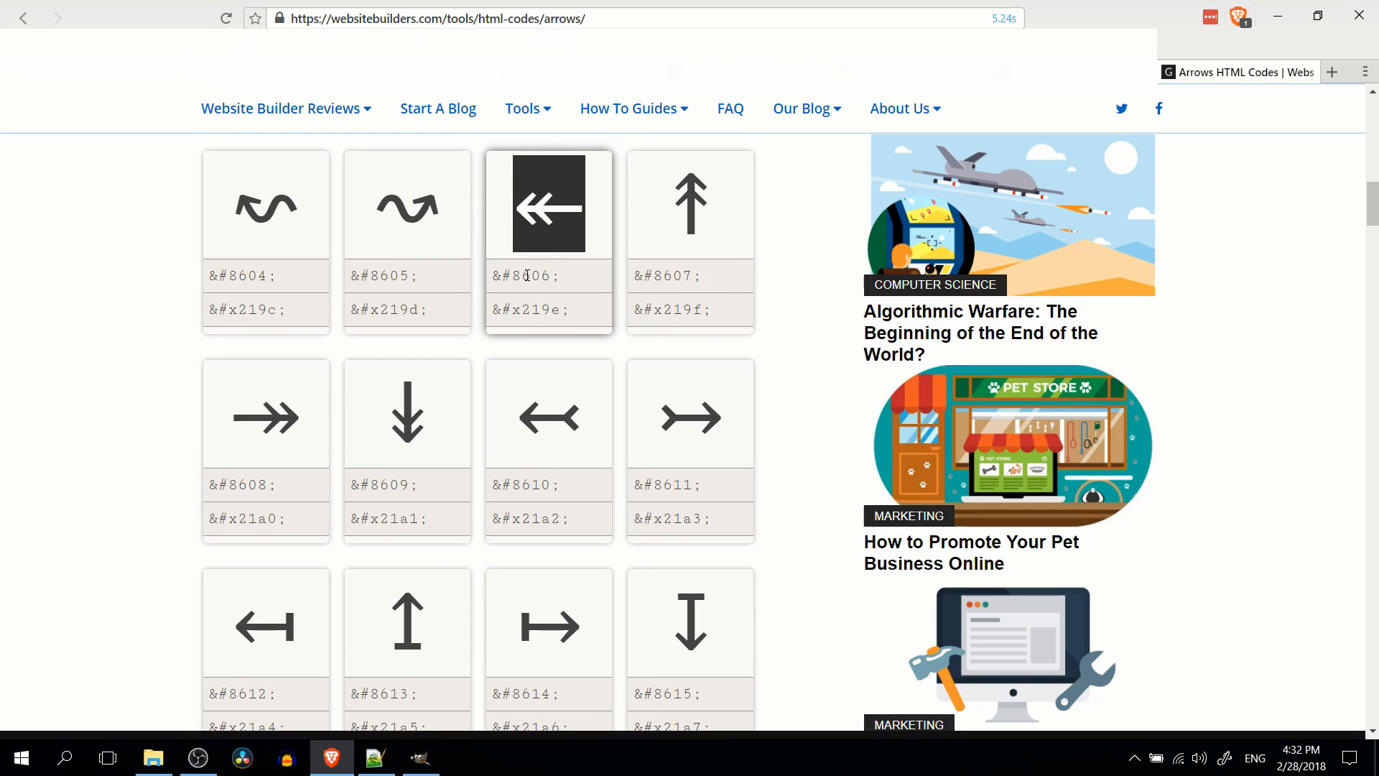
Switch back to GIMP, paste the copied arrow as text above the ellipse and move it up and to the right.
key("alt+Tab")
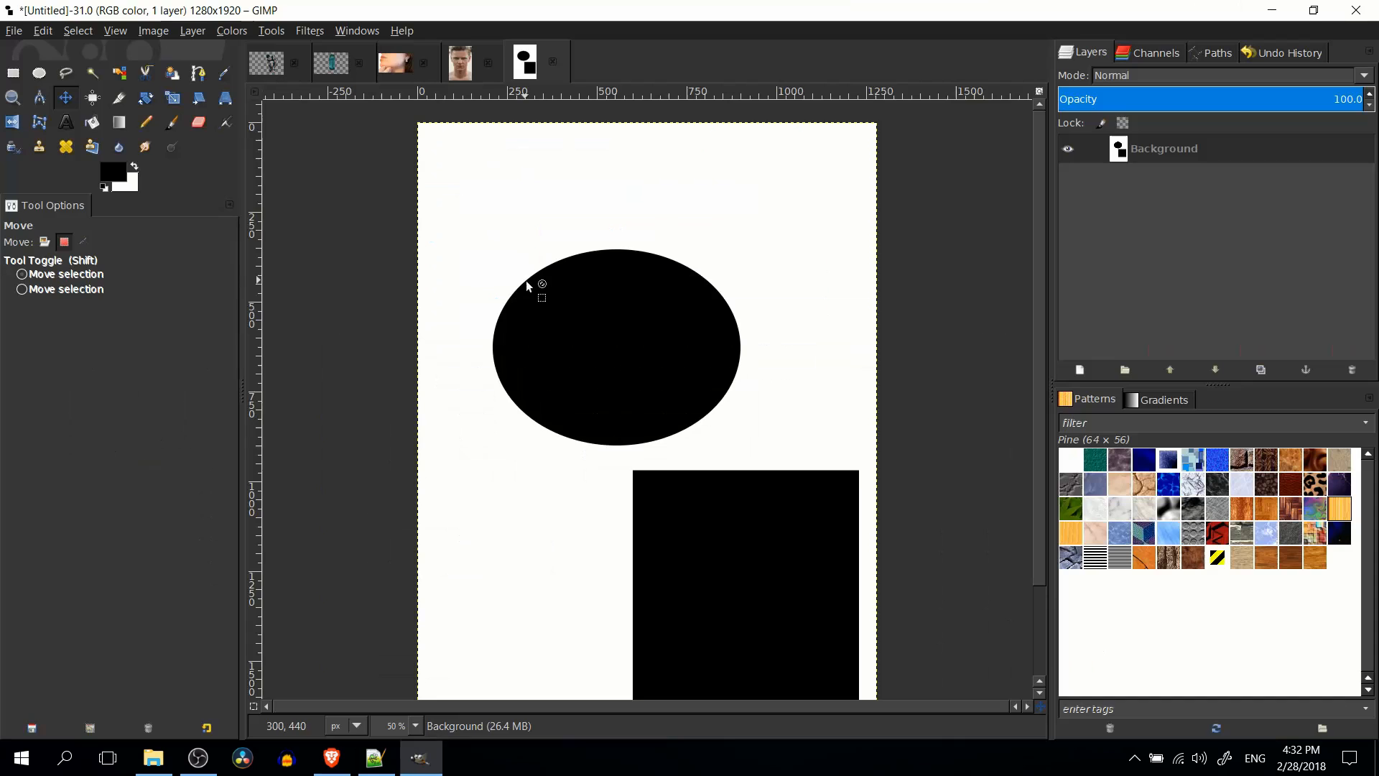
left_click(66, 122)
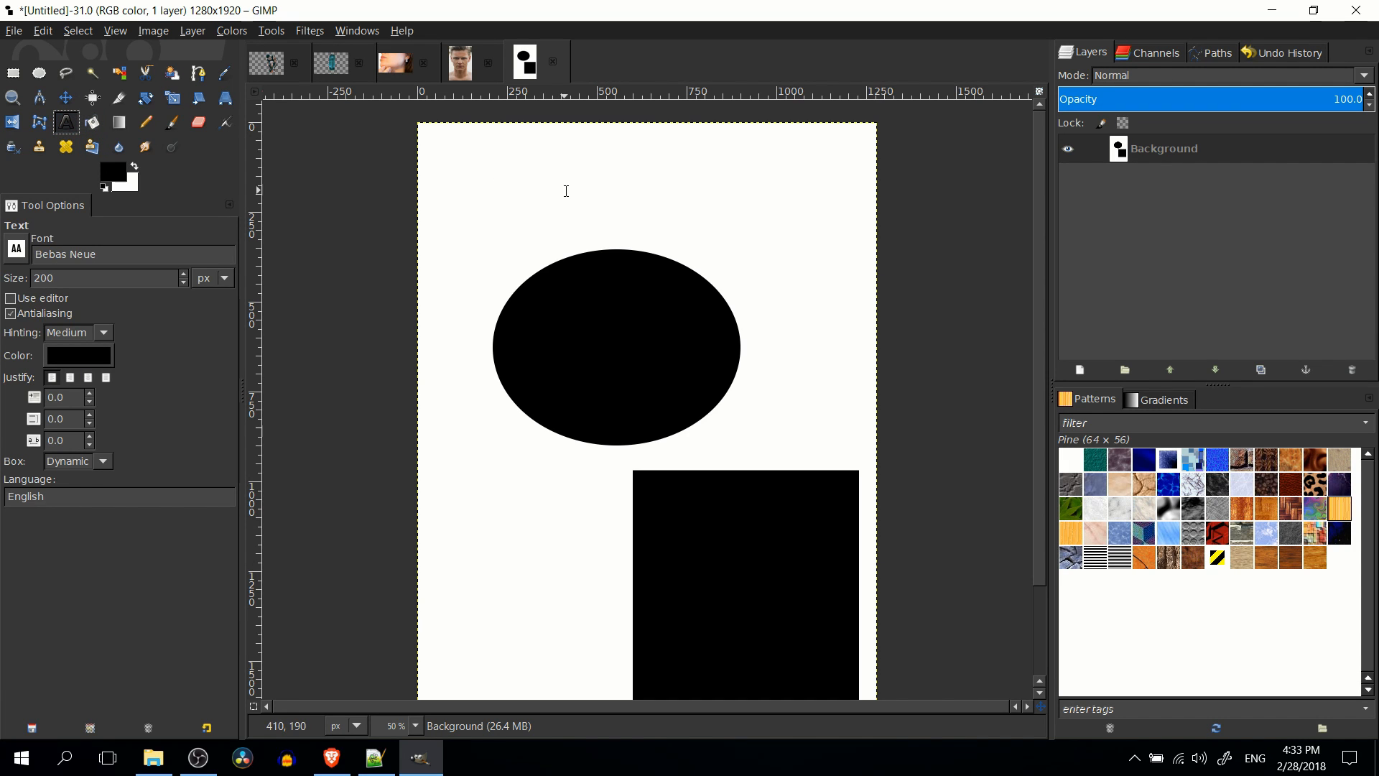
left_click(566, 191)
key("ctrl+v")
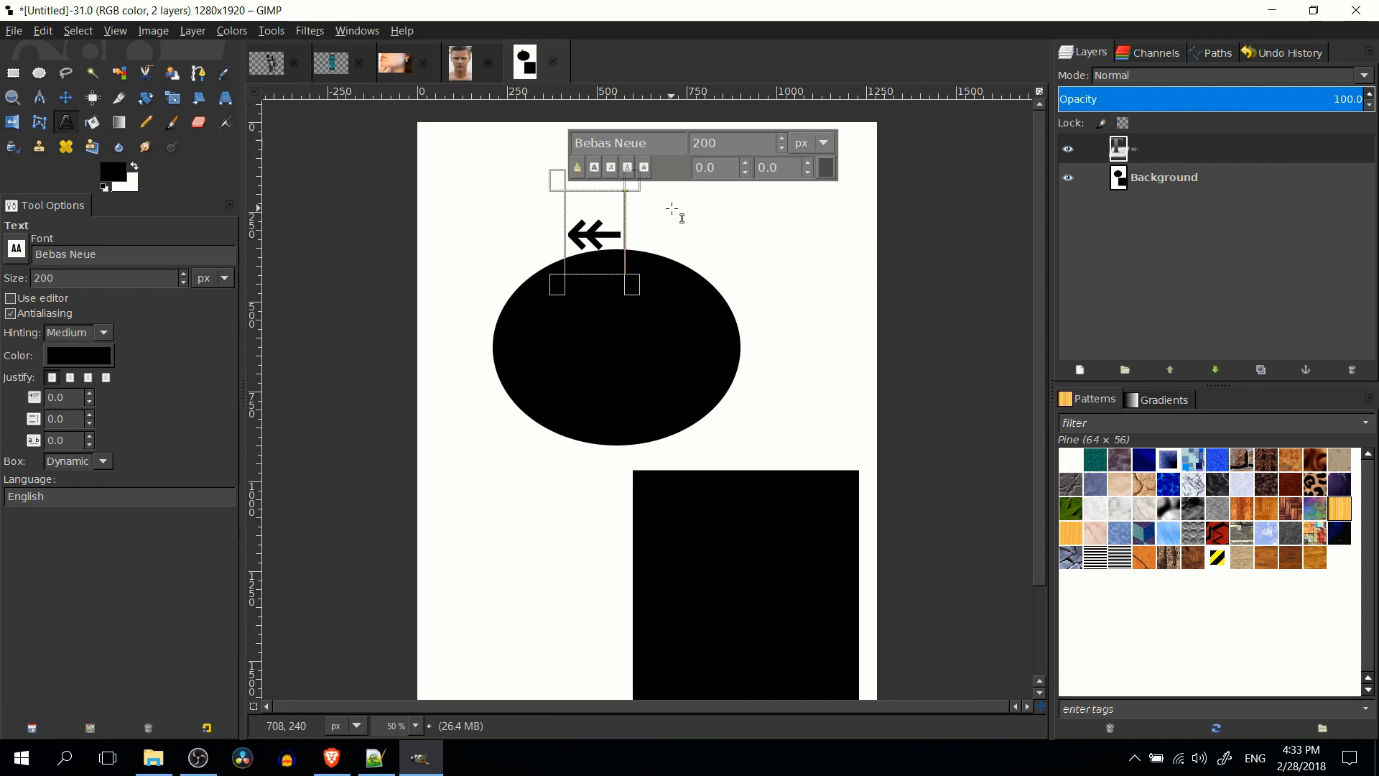
left_click(65, 97)
left_click_drag(616, 235, 698, 216)
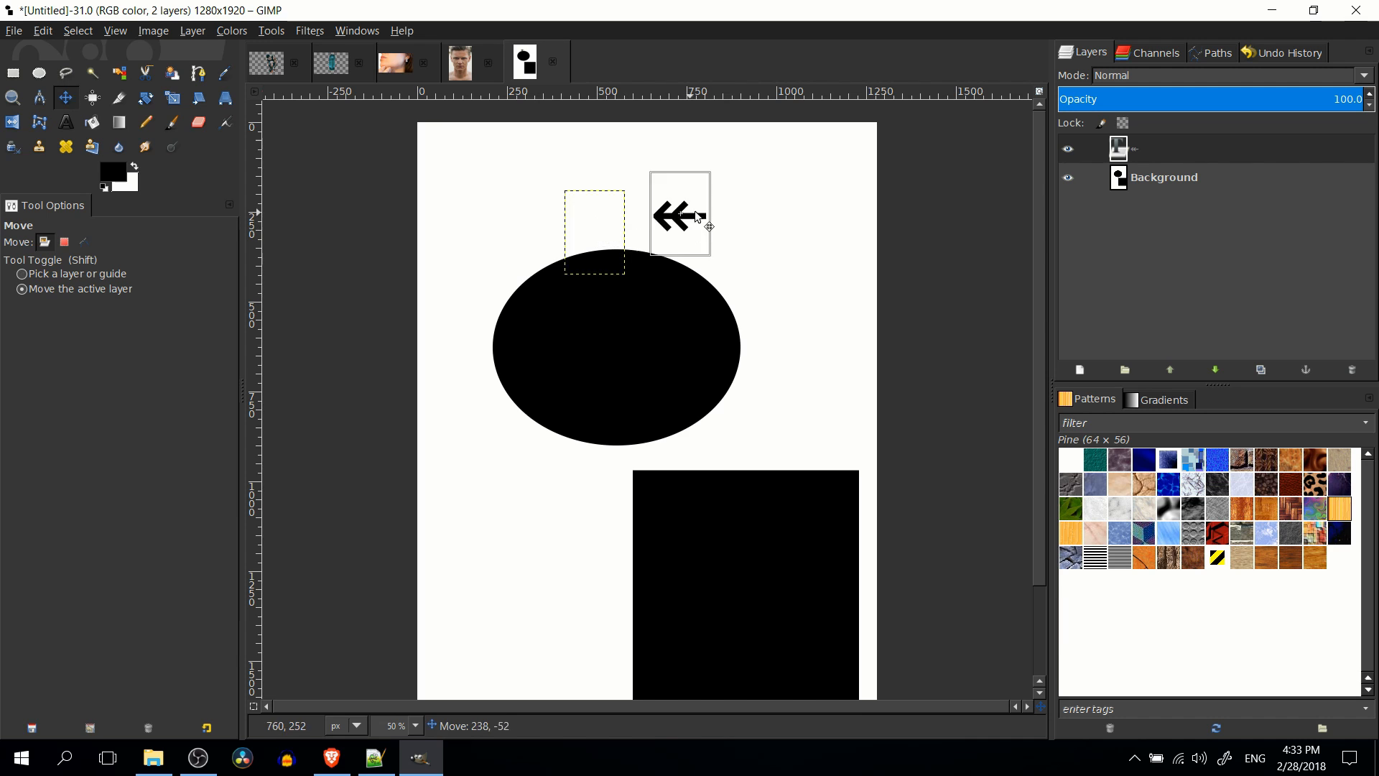
Copy the crossed-out double-ended arrow with code &#8654; from the browser's arrow list and return to GIMP.
key("alt+Tab")
scroll(708, 341, "down", 3)
scroll(707, 340, "down", 10)
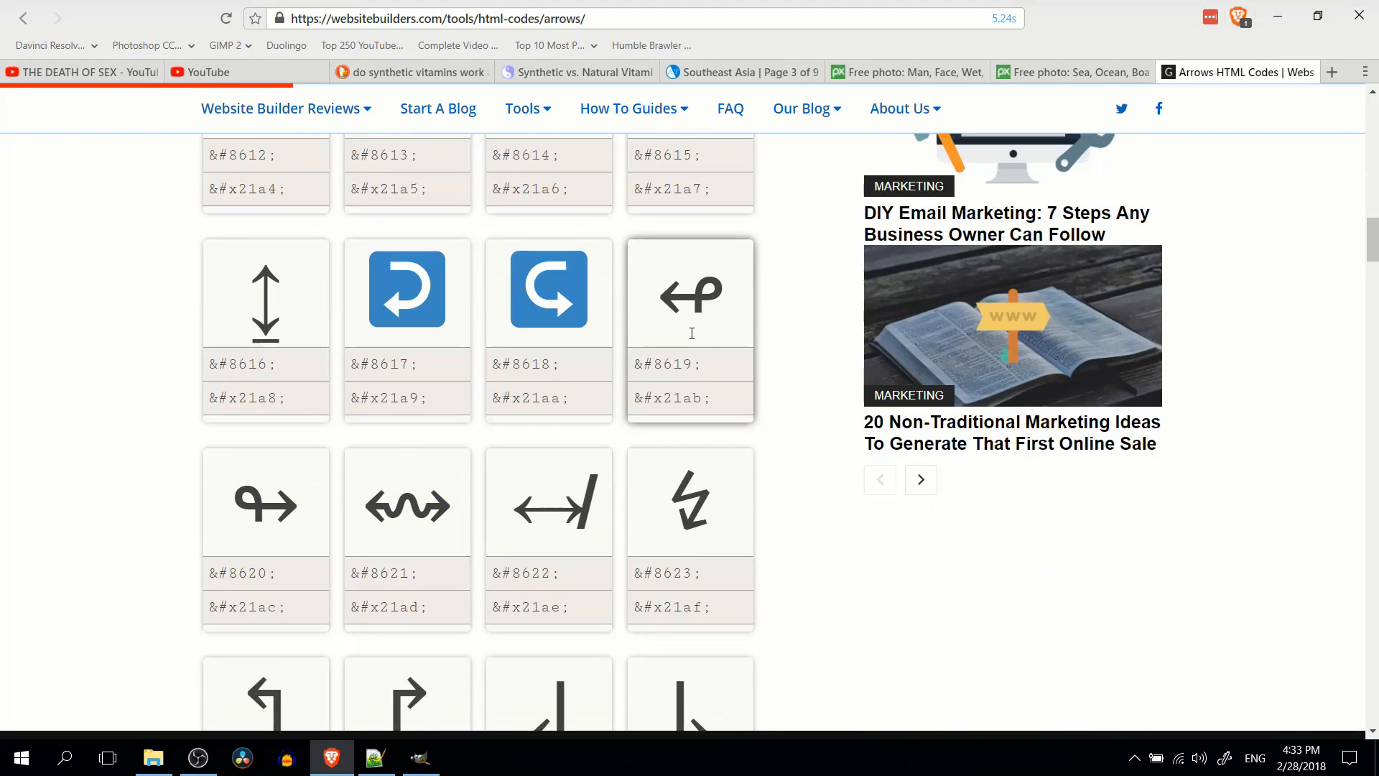
scroll(689, 313, "down", 2)
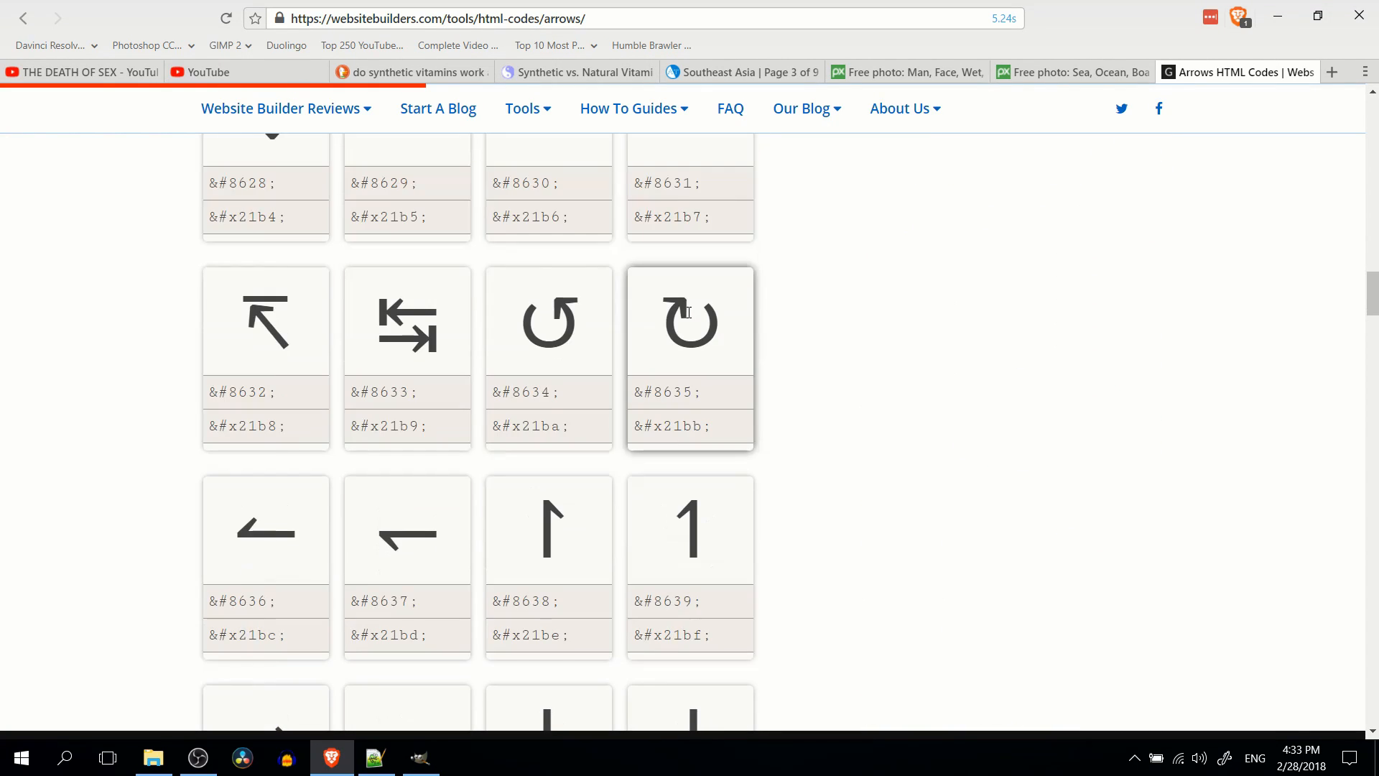
scroll(783, 260, "down", 5)
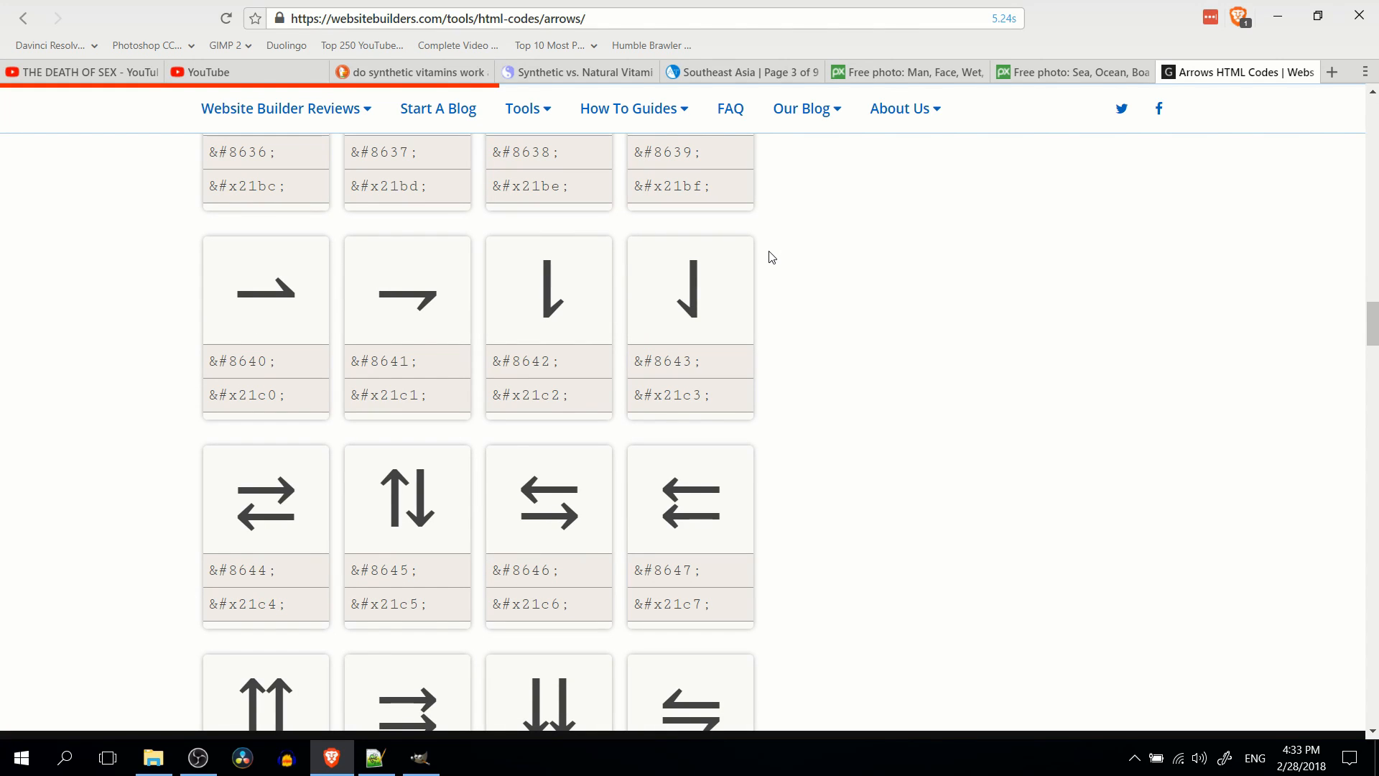
scroll(783, 270, "down", 5)
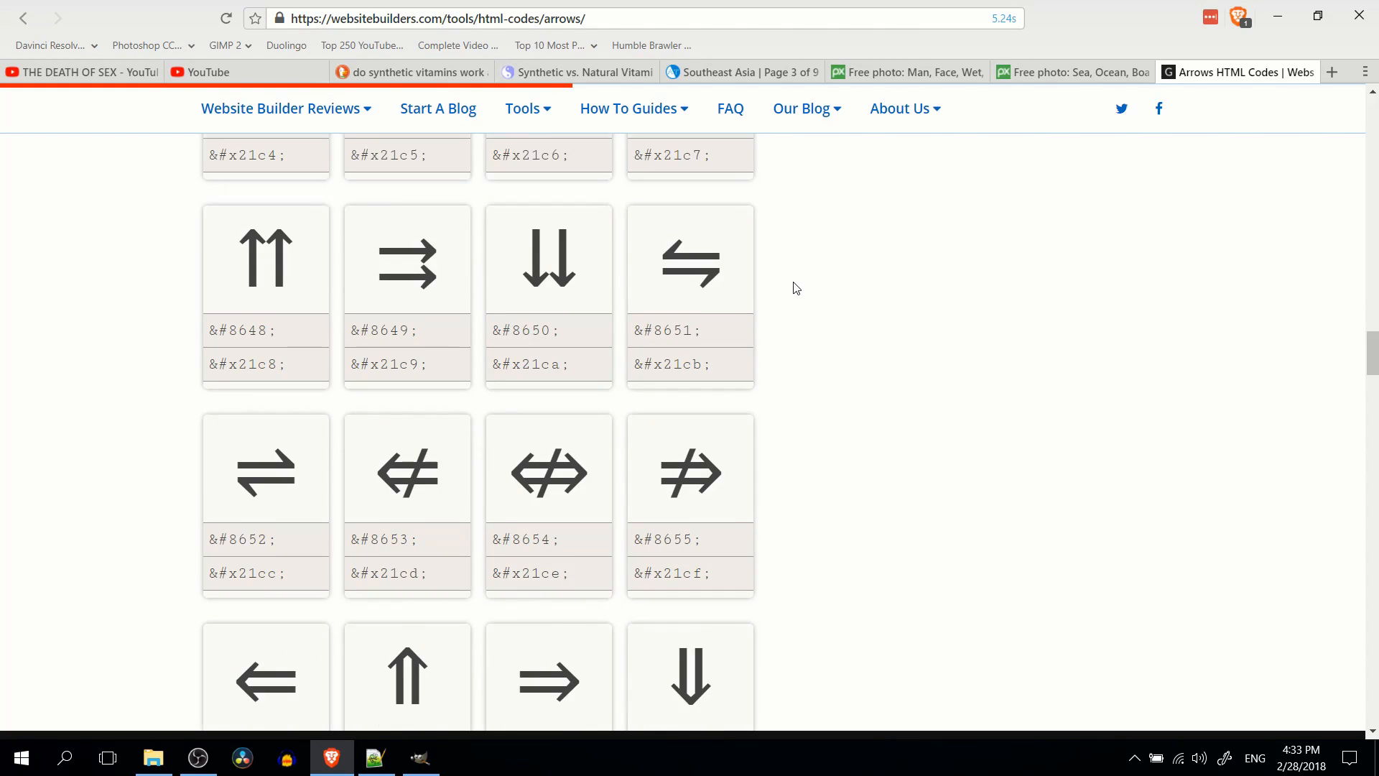
scroll(795, 287, "down", 2)
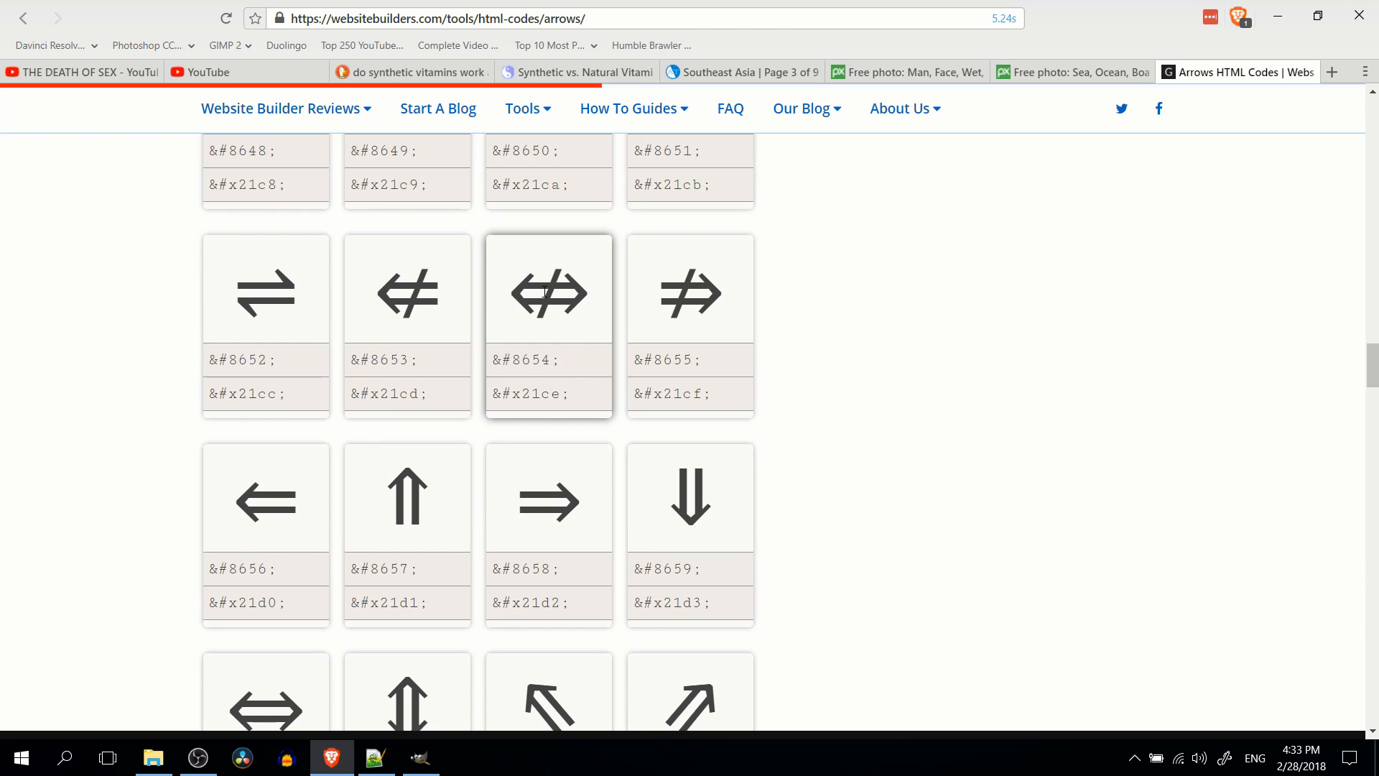
left_click_drag(591, 293, 519, 291)
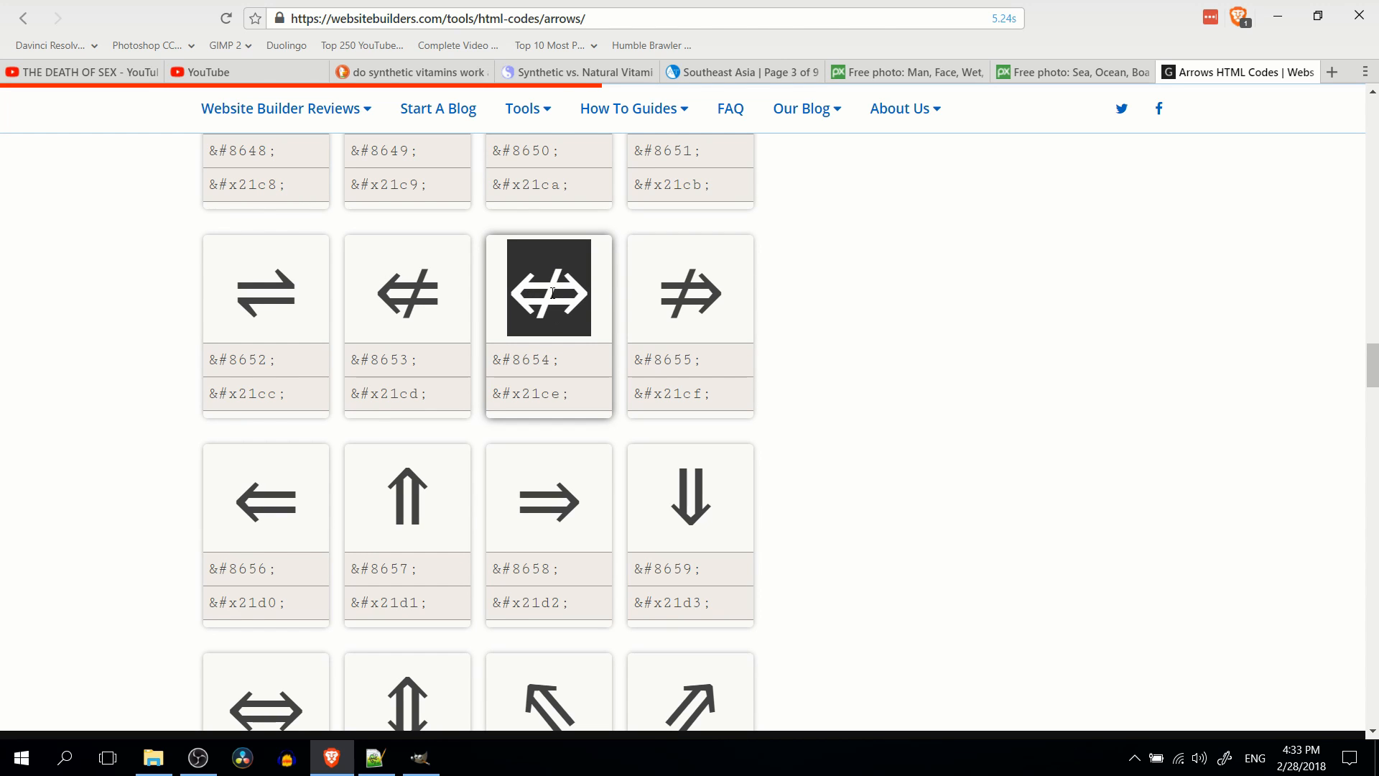
left_click(563, 316)
left_click_drag(609, 296, 522, 291)
key("ctrl+c")
key("alt+Tab")
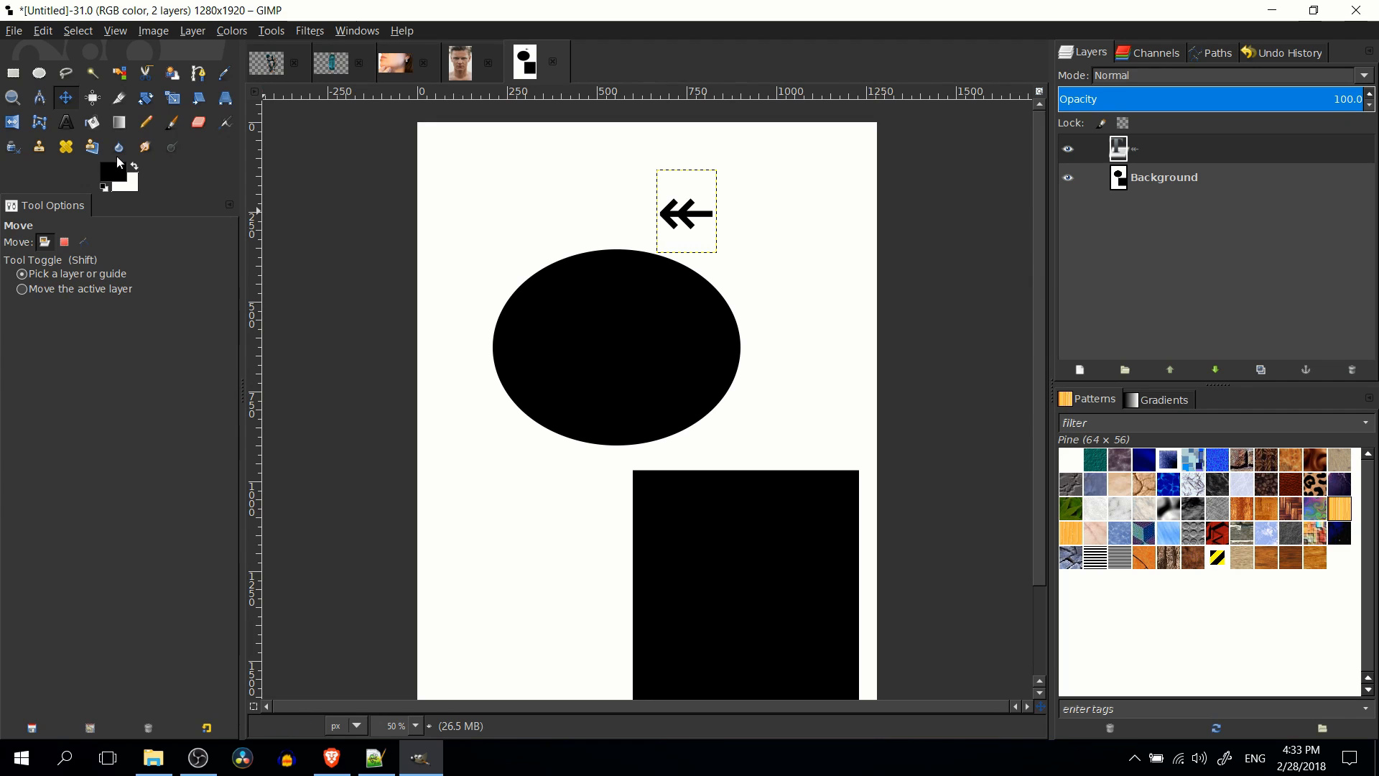
Paste the crossed-out double-ended arrow as a new text above the ellipse and move it up and to the left.
key("t")
left_click(510, 207)
key("ctrl+v")
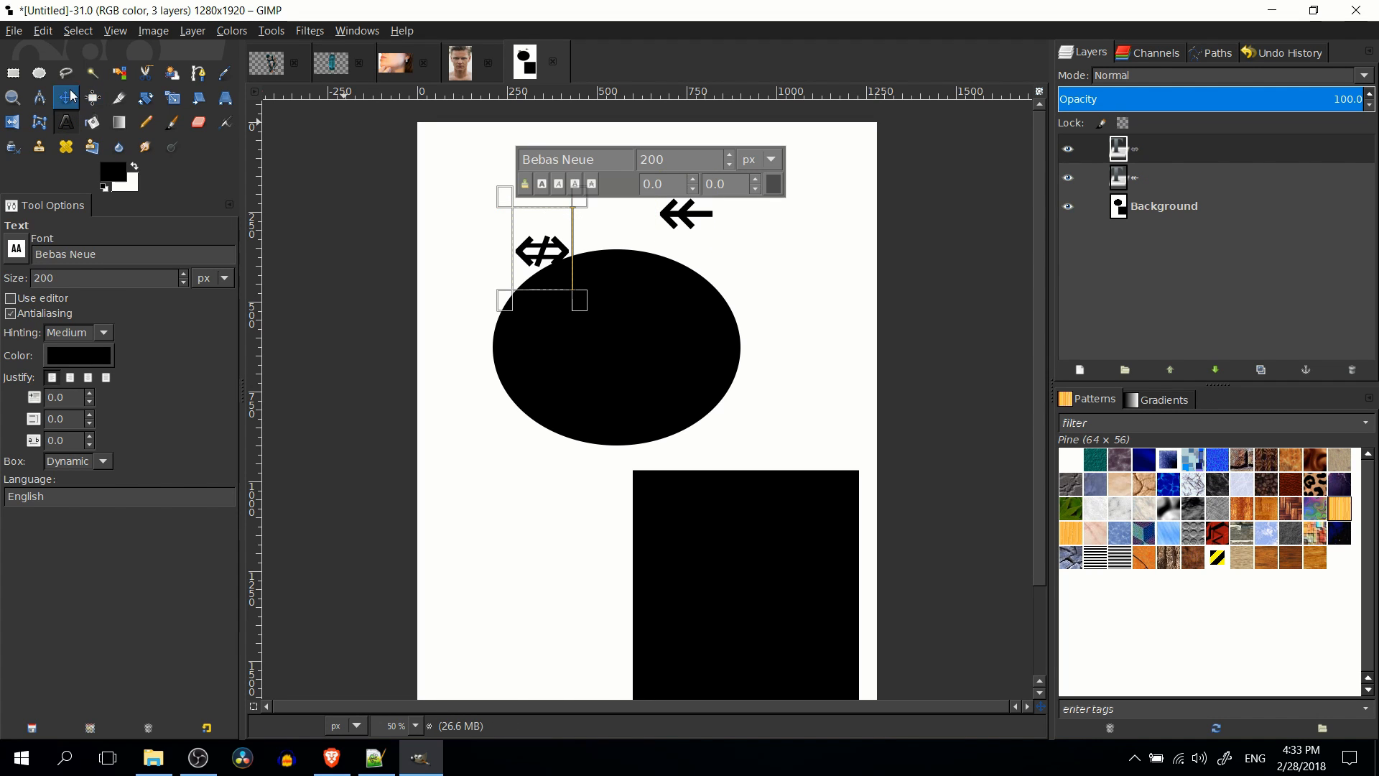
left_click(65, 97)
left_click_drag(517, 244, 494, 201)
Set the crossed-out arrow's text size to 600 px and its color to red, ff0000.
left_click(66, 122)
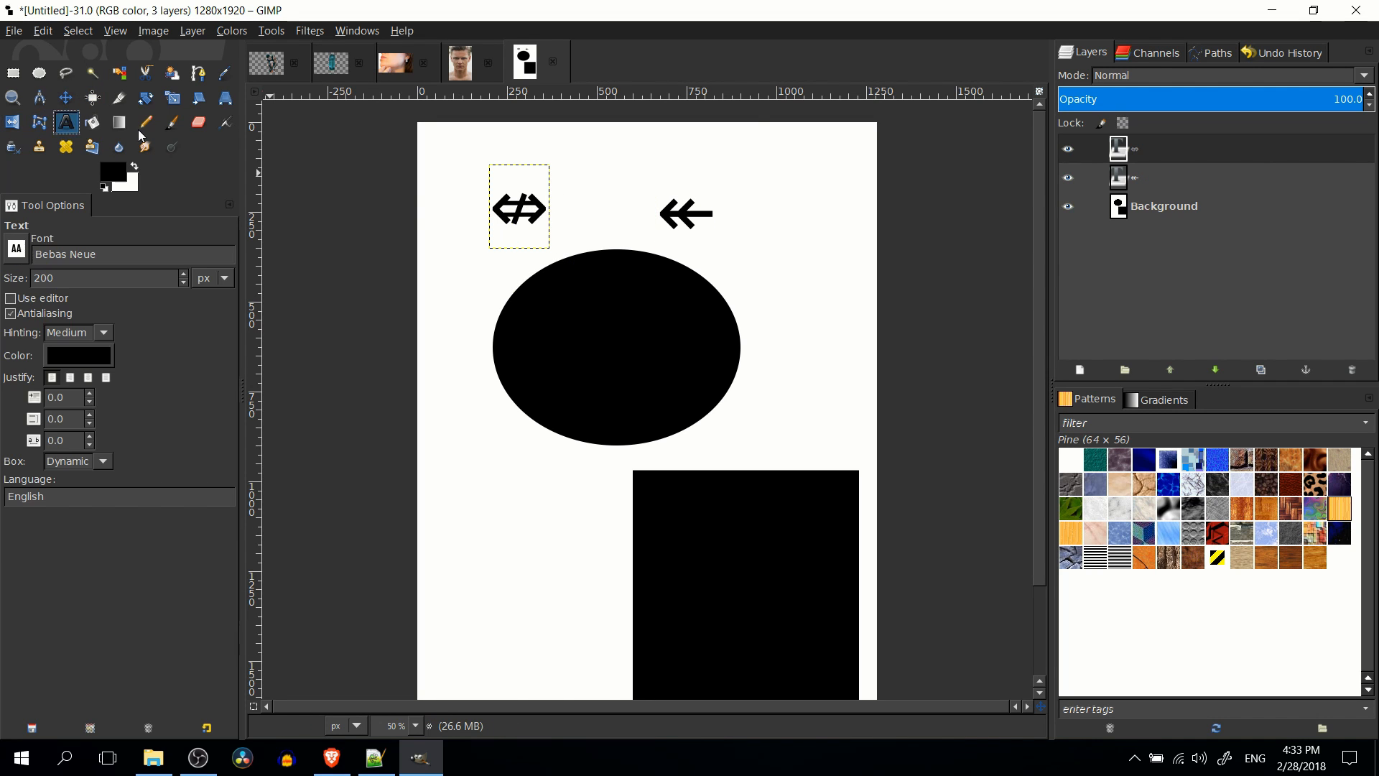
double_click(526, 194)
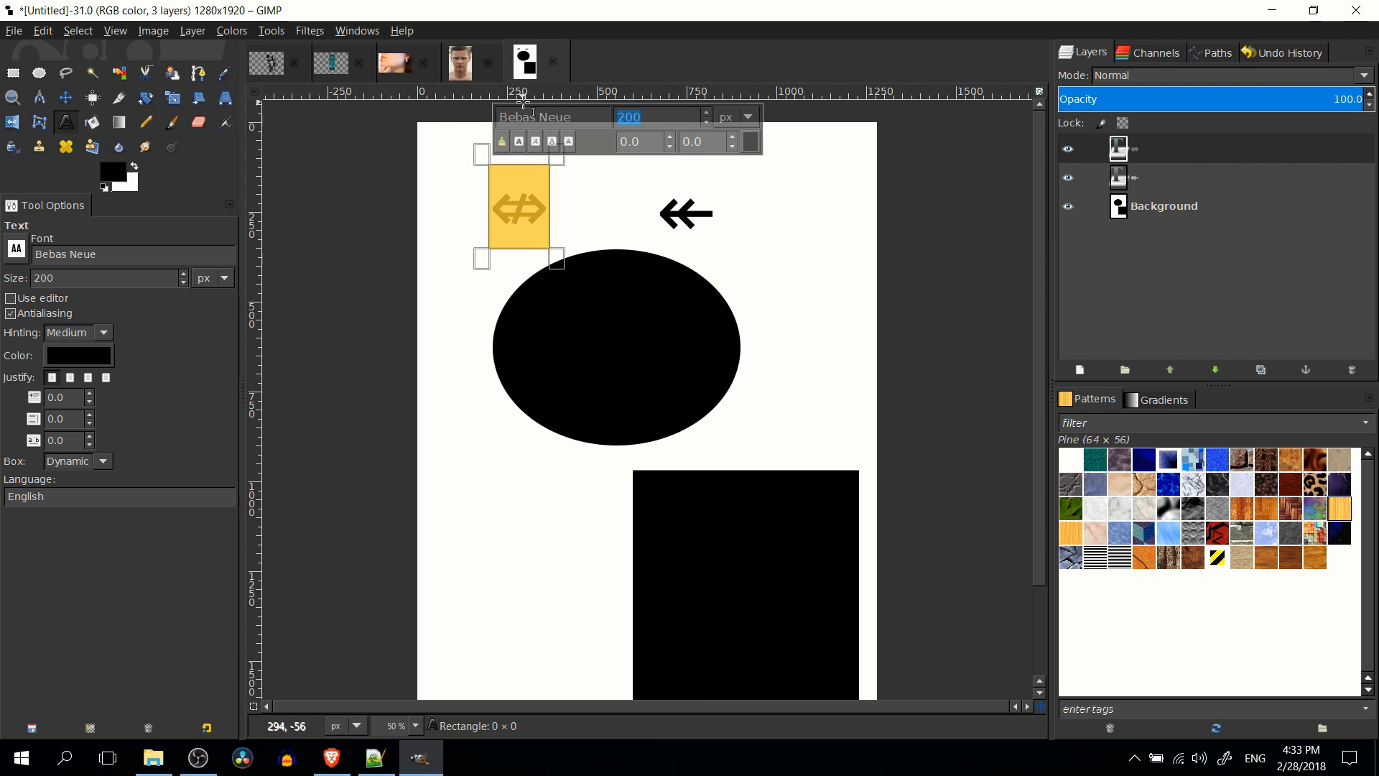
type("600")
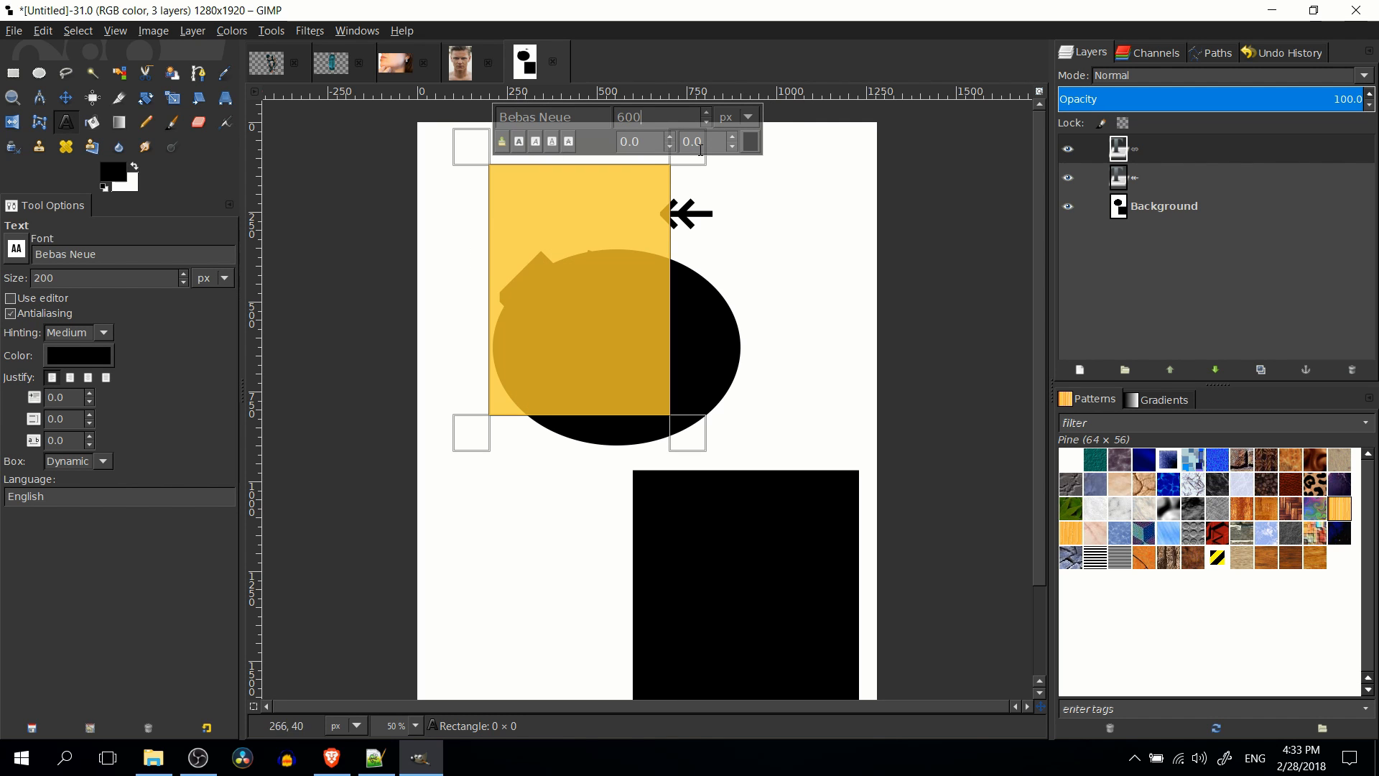
left_click(751, 142)
left_click(792, 311)
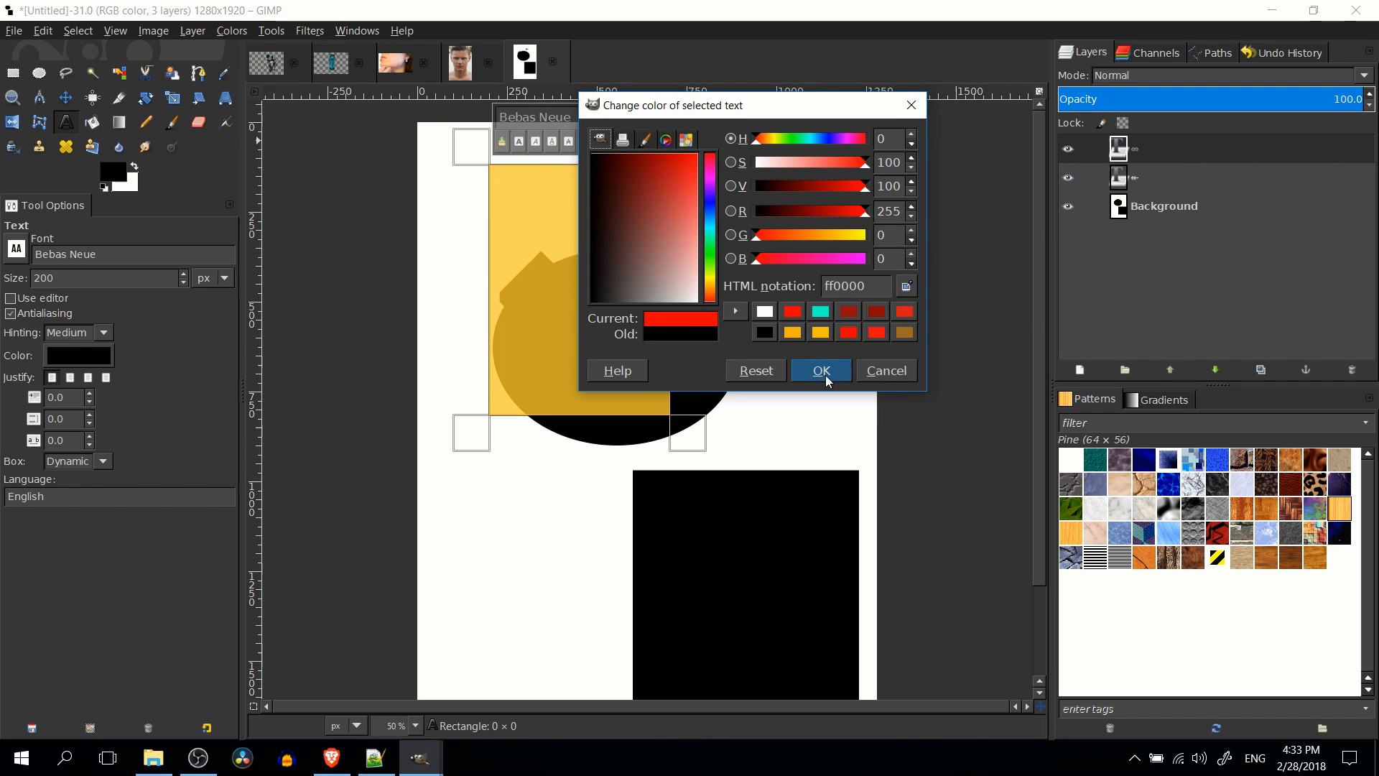
left_click(824, 371)
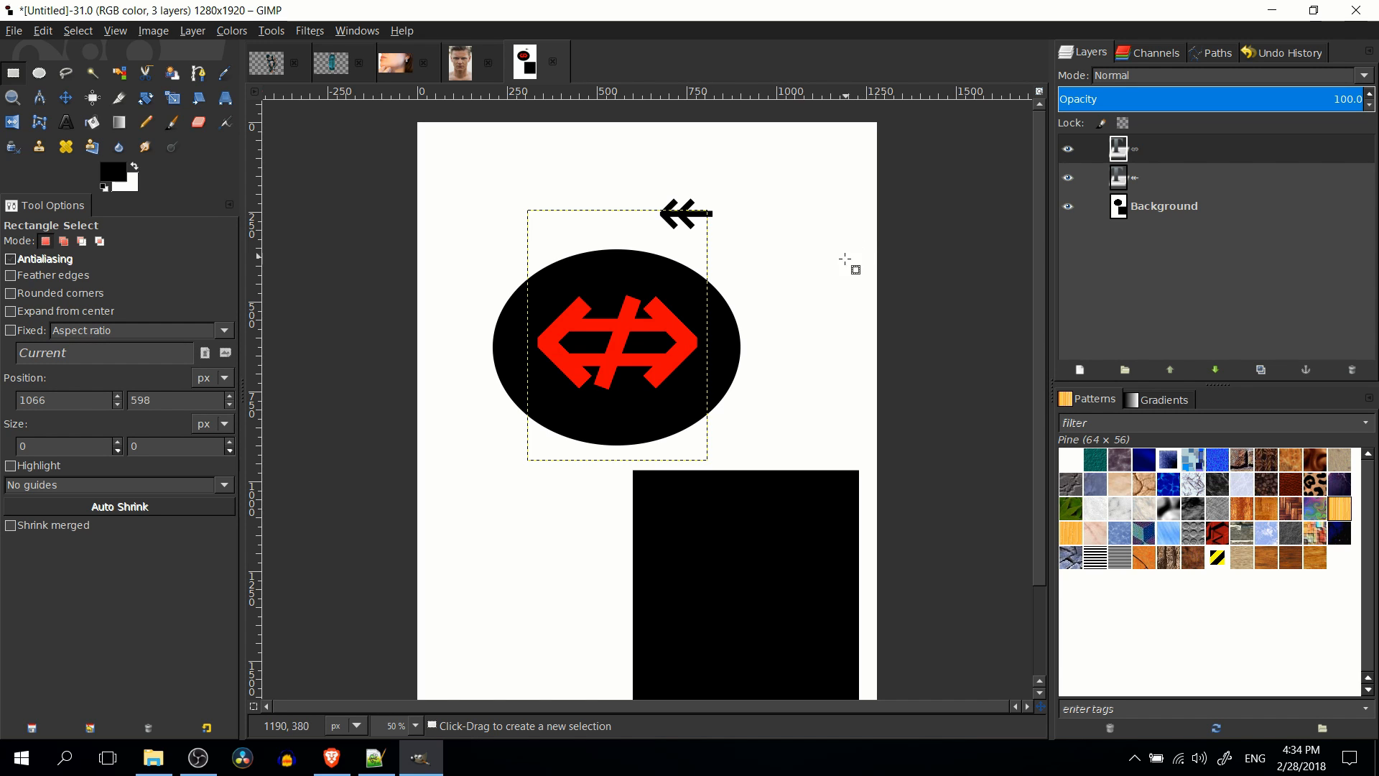
Switch to the browser and search Google Images for "clipart", narrowing the query to "house clipart".
key("alt+Tab")
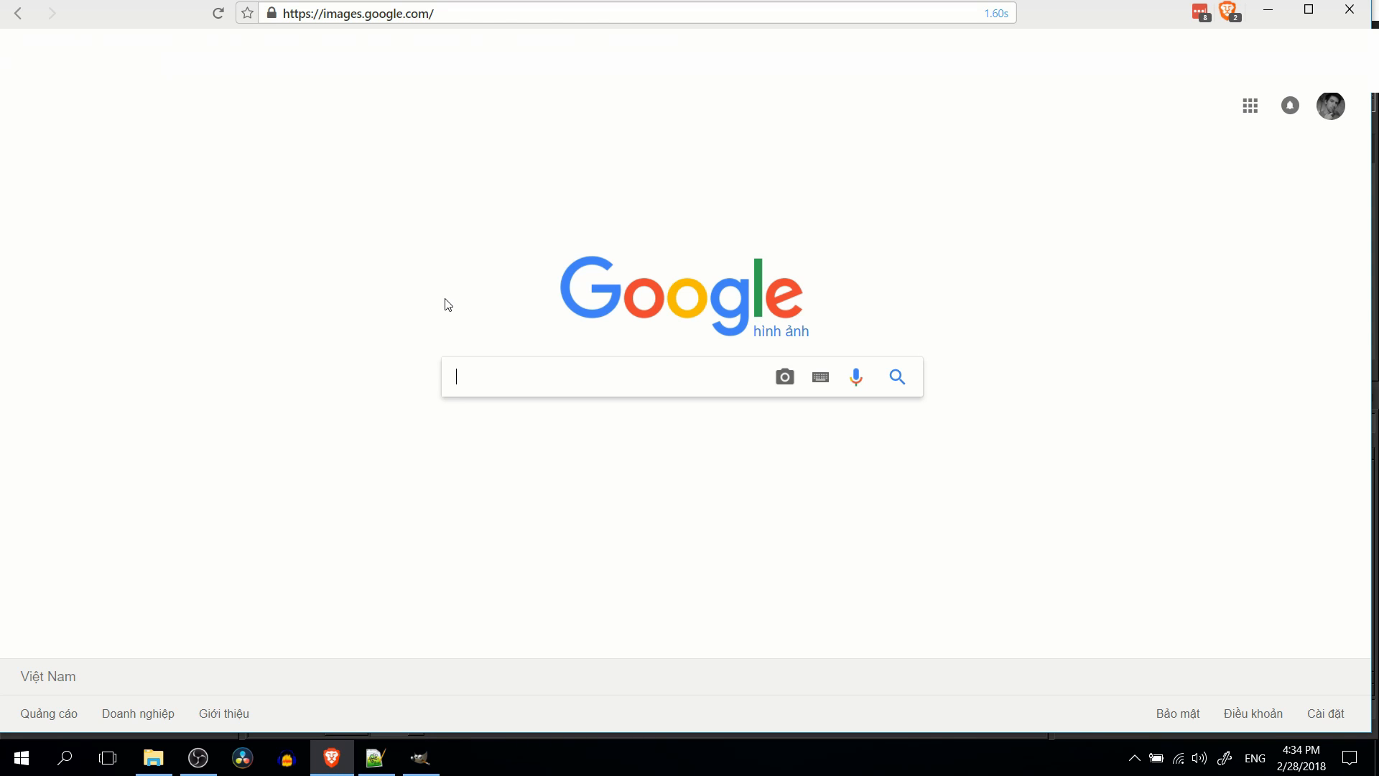
type("clipart")
key("Return")
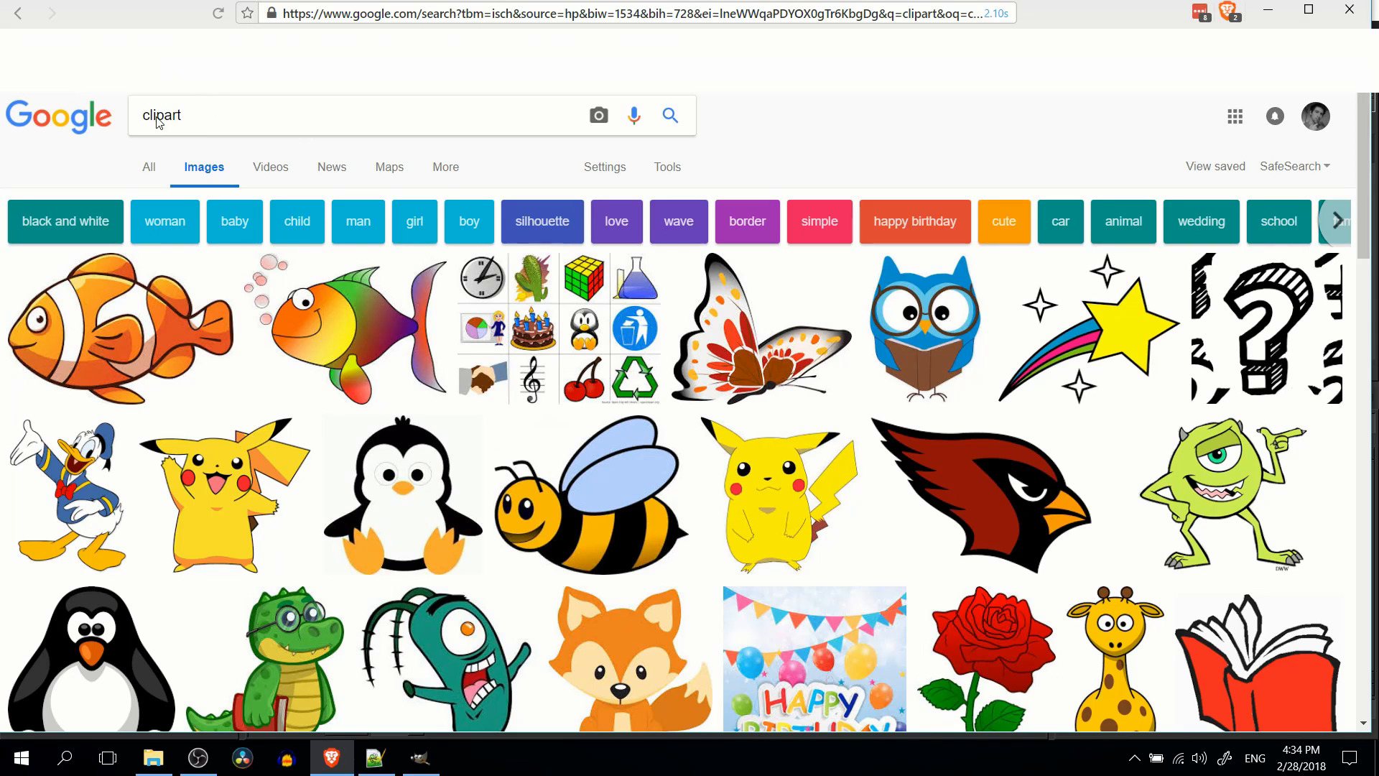
left_click(144, 116)
type("house")
key("Return")
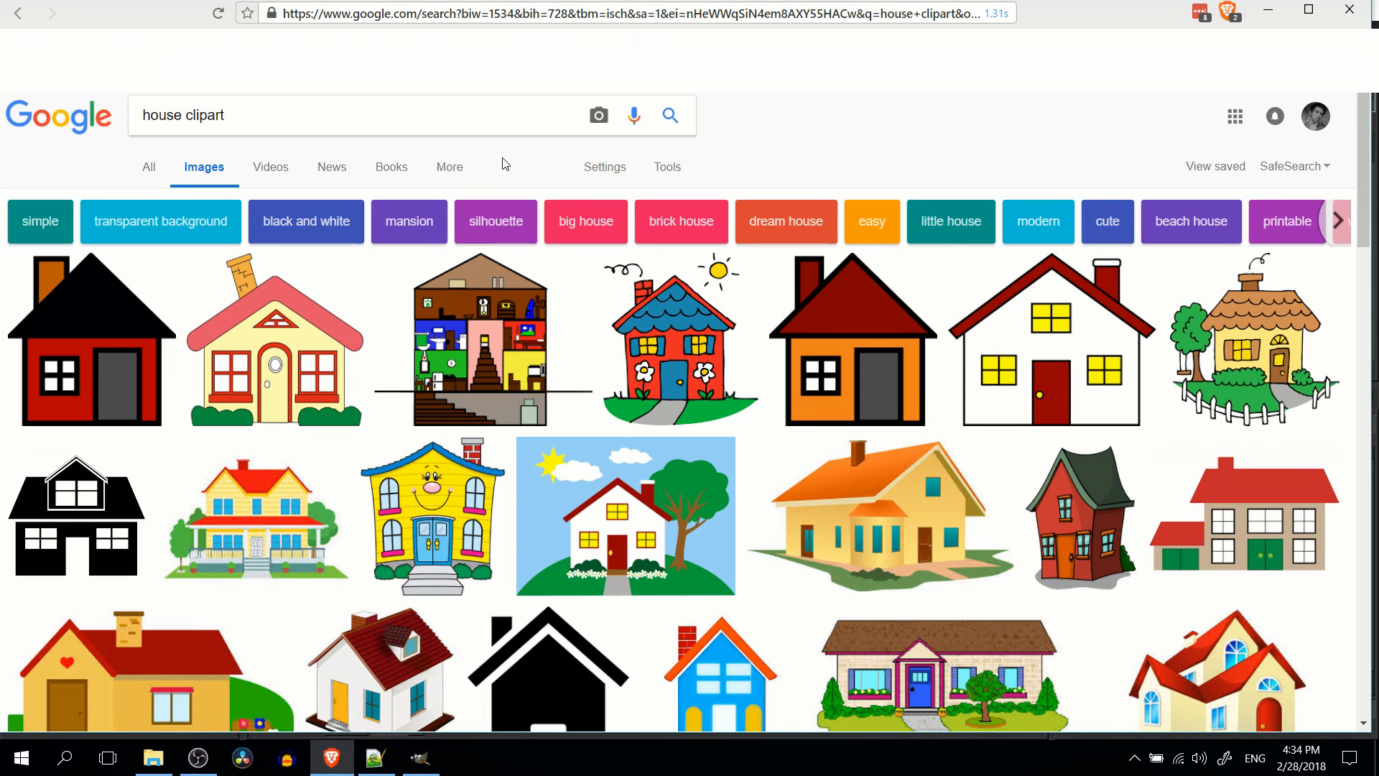
Filter the house clipart results by usage rights to "Labeled for reuse with modification".
left_click(590, 176)
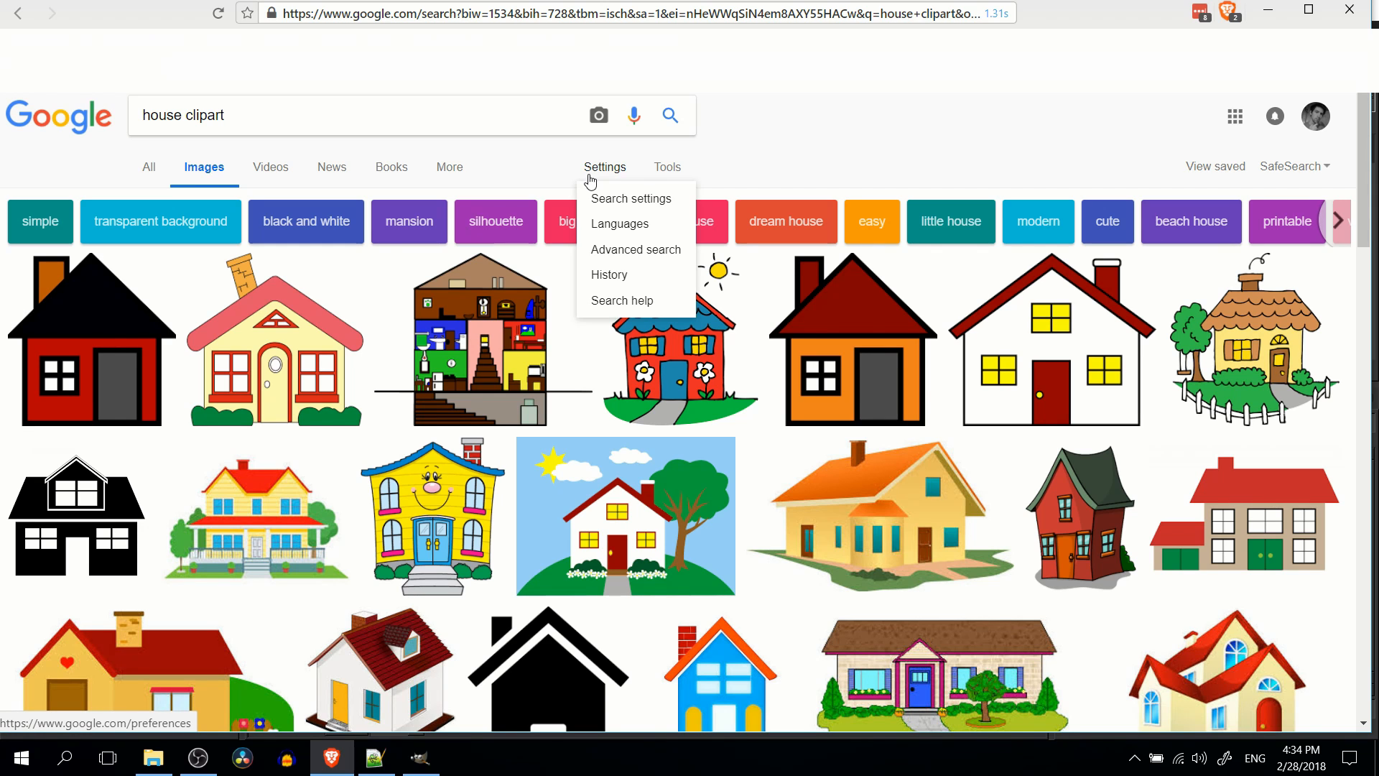
left_click(666, 171)
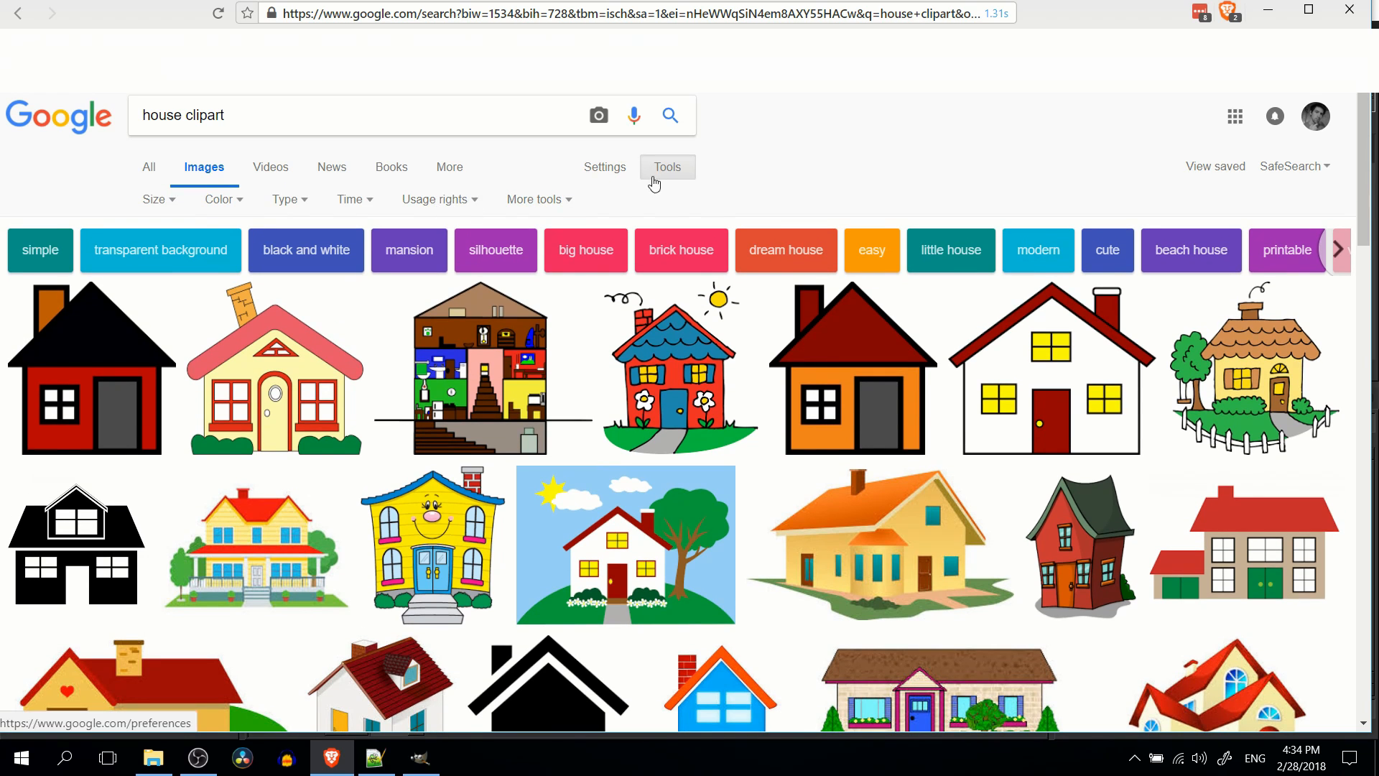
left_click(474, 204)
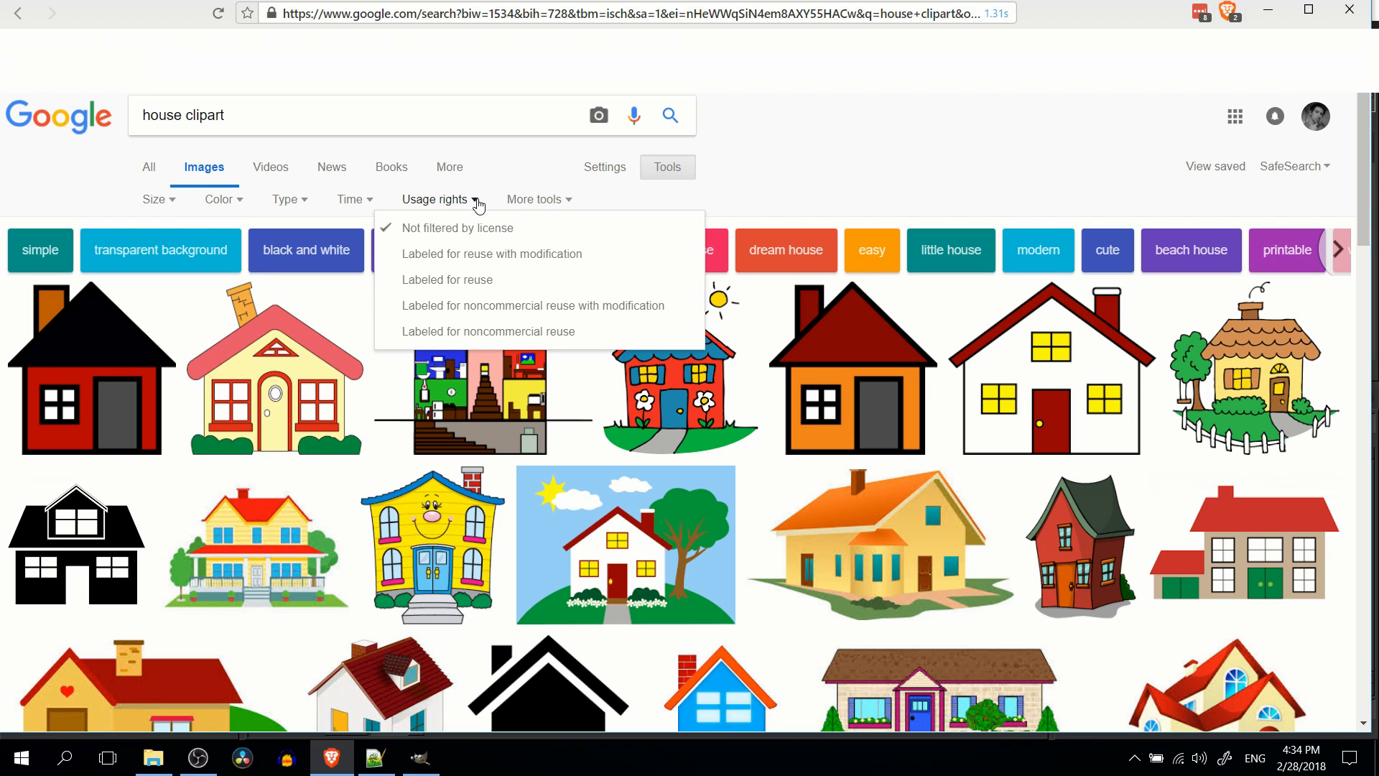
left_click(502, 260)
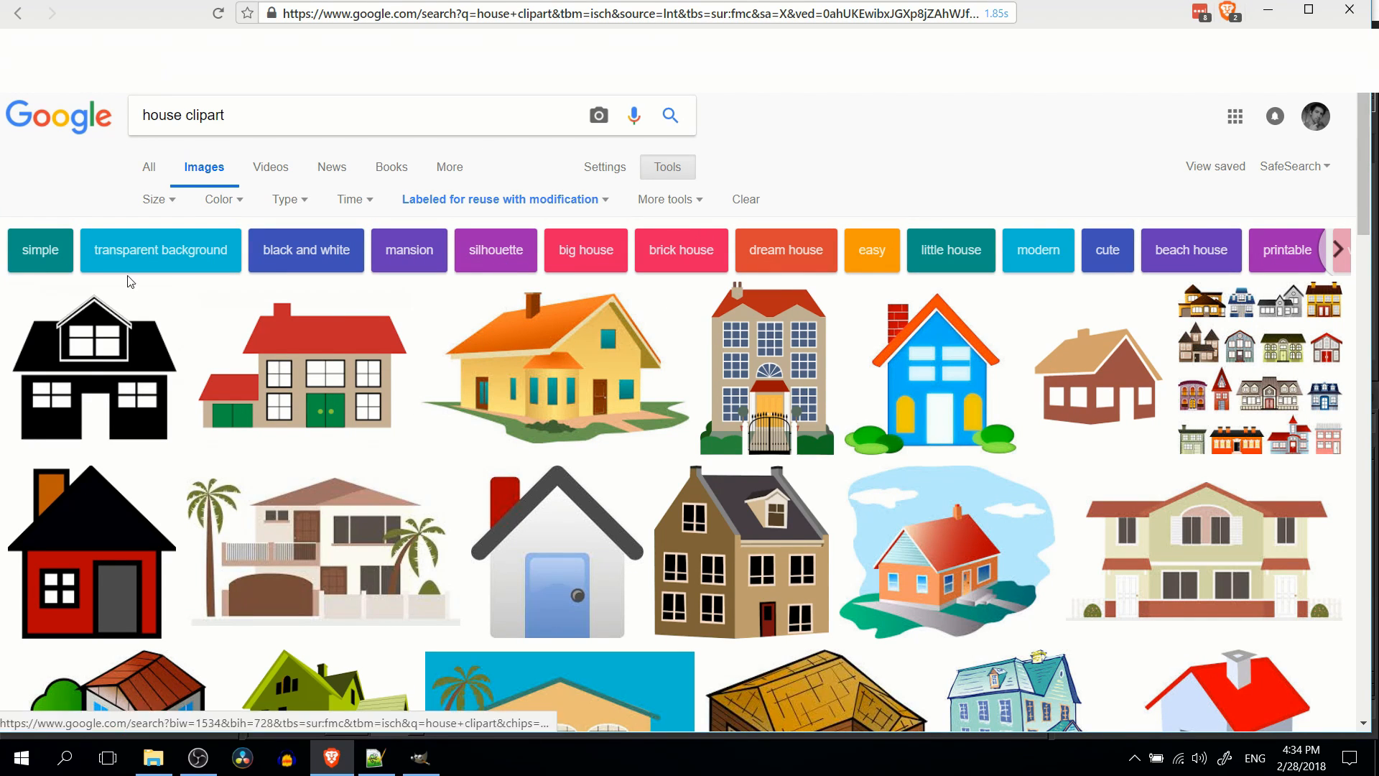
Preview the yellow house with the orange roof and open its source page in a new tab.
left_click(524, 360)
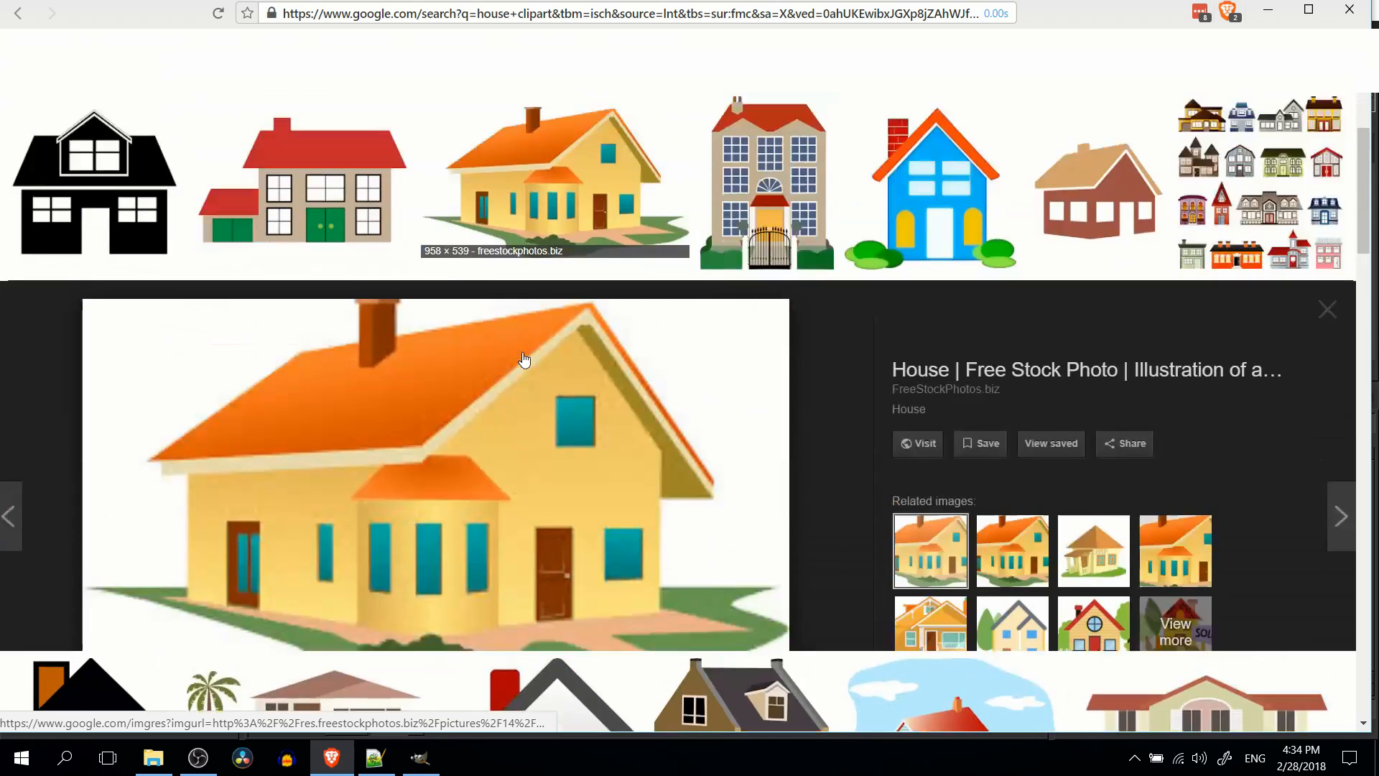
right_click(651, 385)
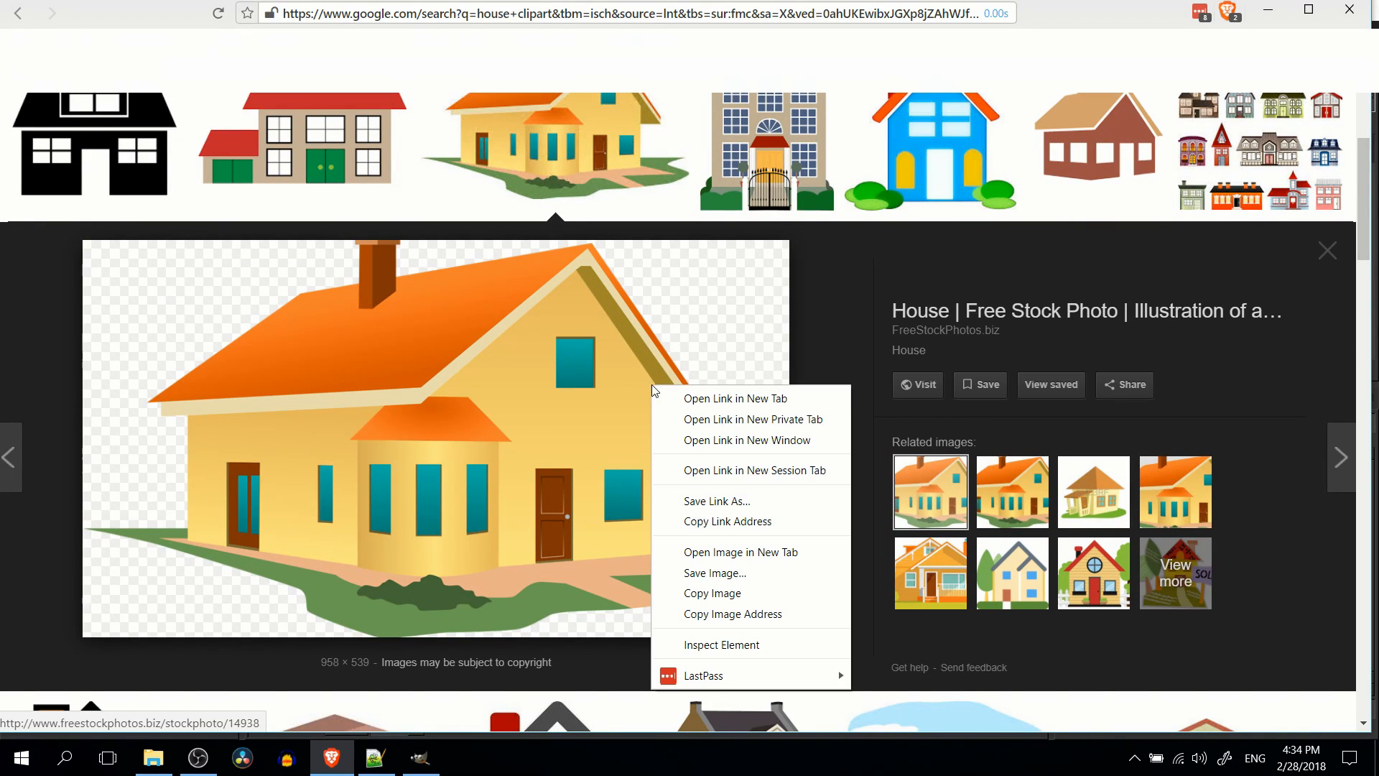
left_click(700, 400)
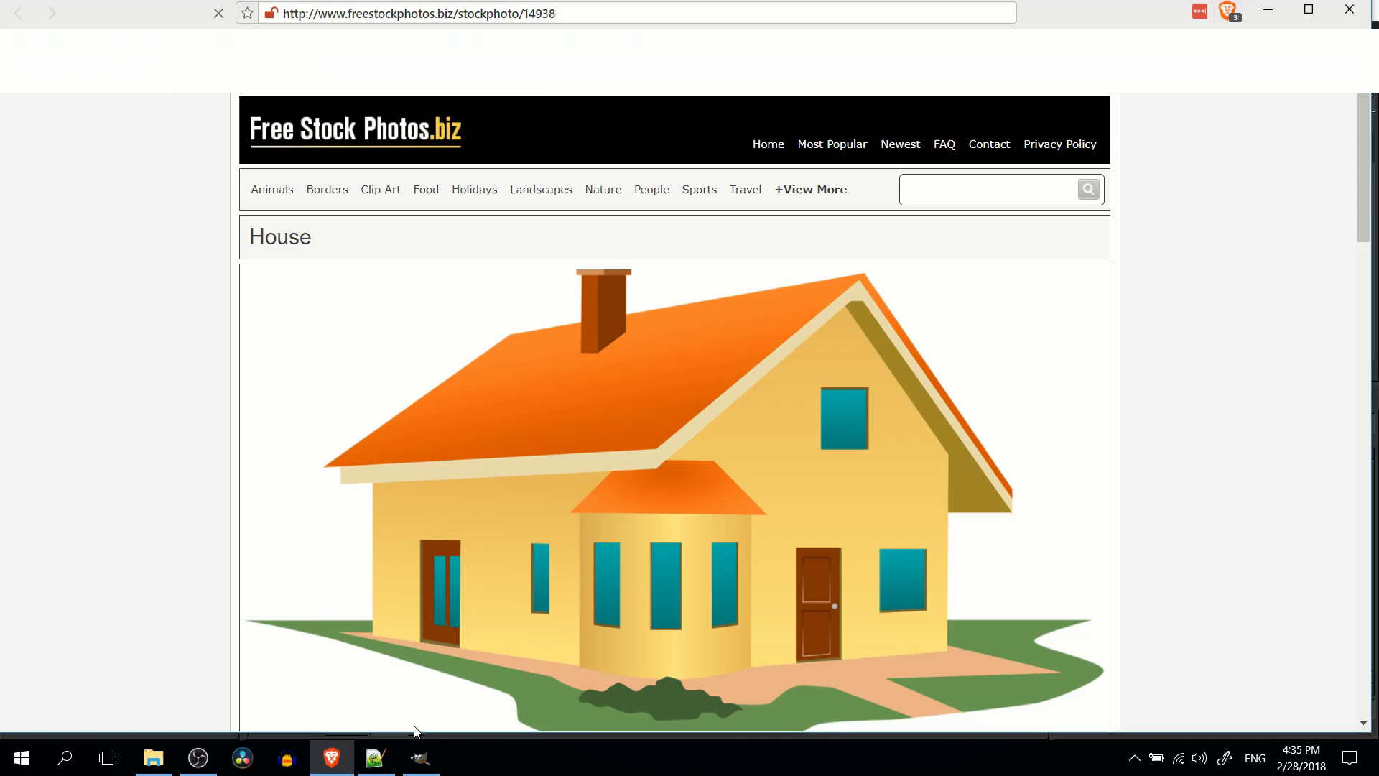
Return to GIMP, paste the copied house picture onto a new layer and move it down below the red arrow.
left_click(420, 755)
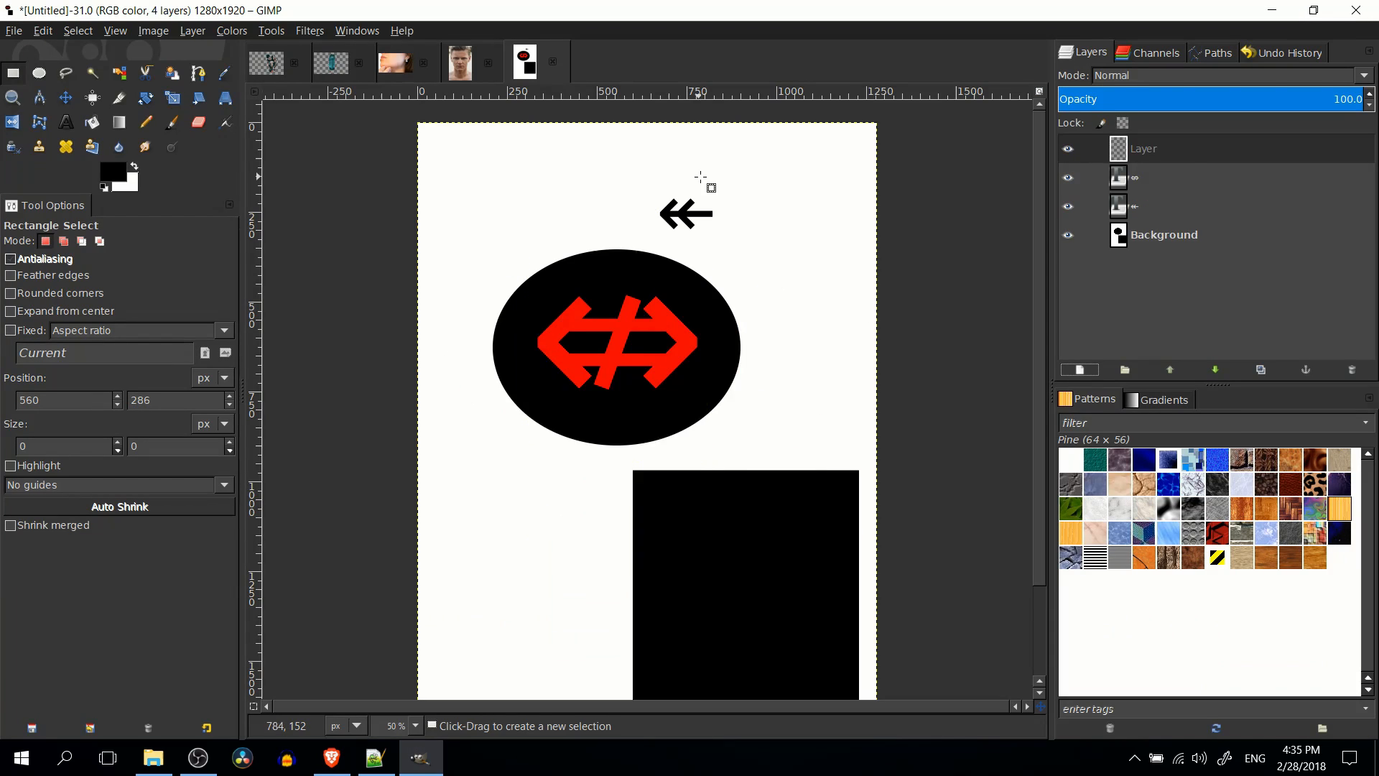
key("ctrl+v")
left_click(66, 98)
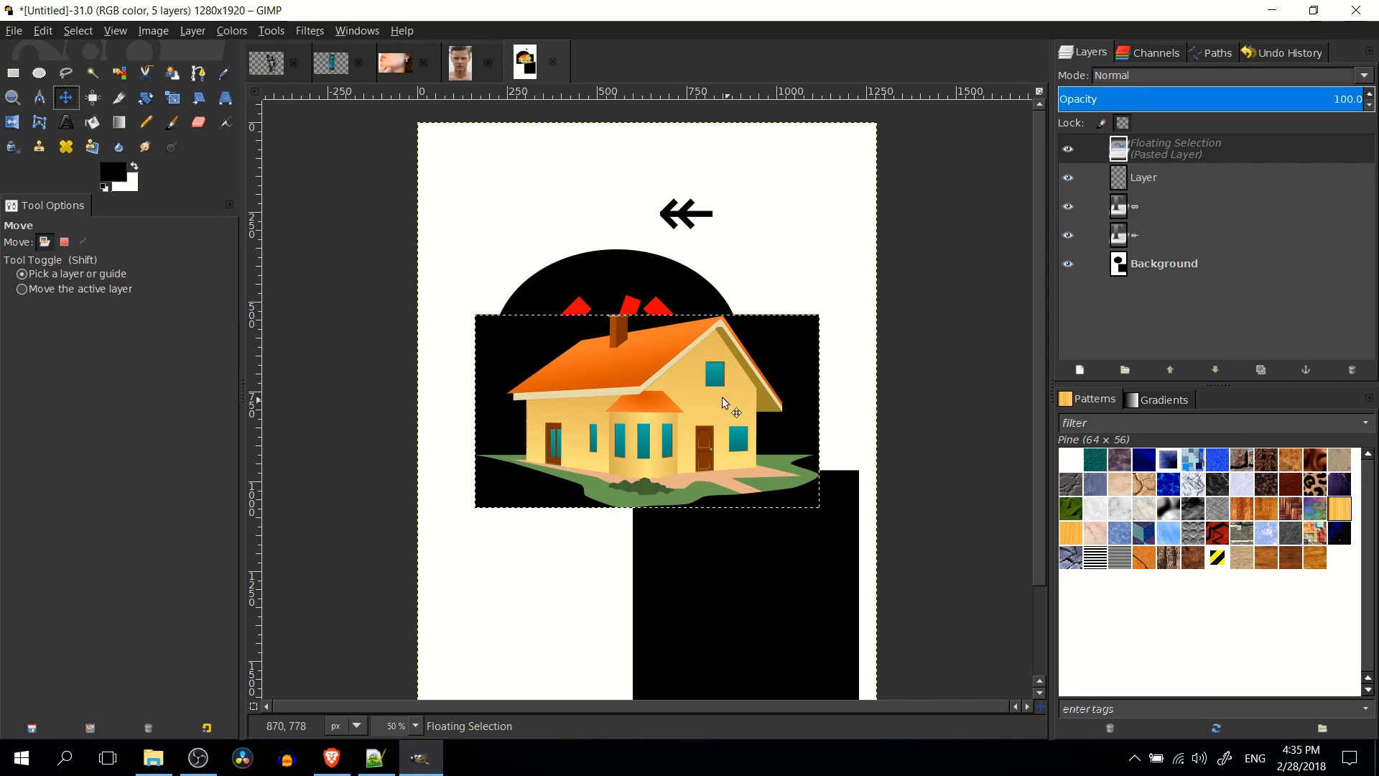
left_click_drag(722, 396, 685, 494)
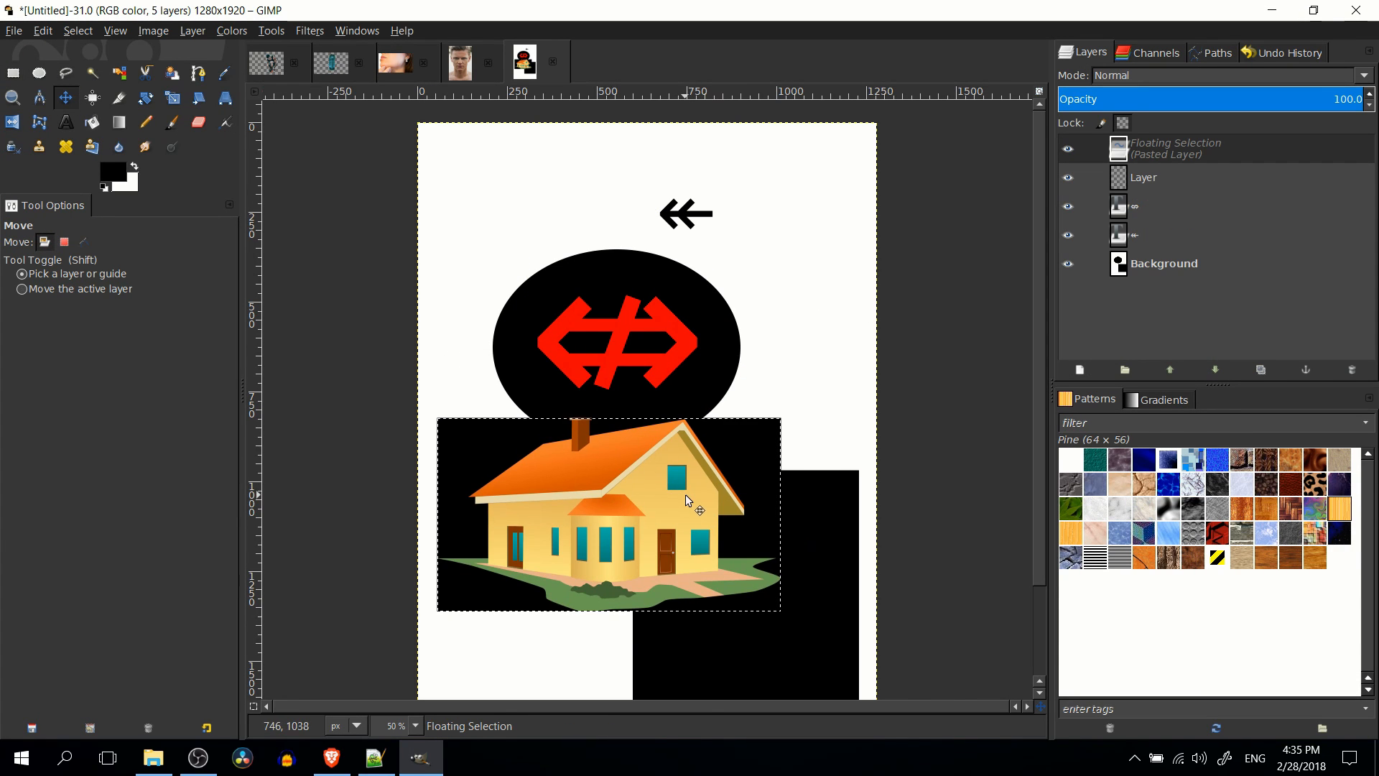
key("alt+Tab")
key("alt+Tab")
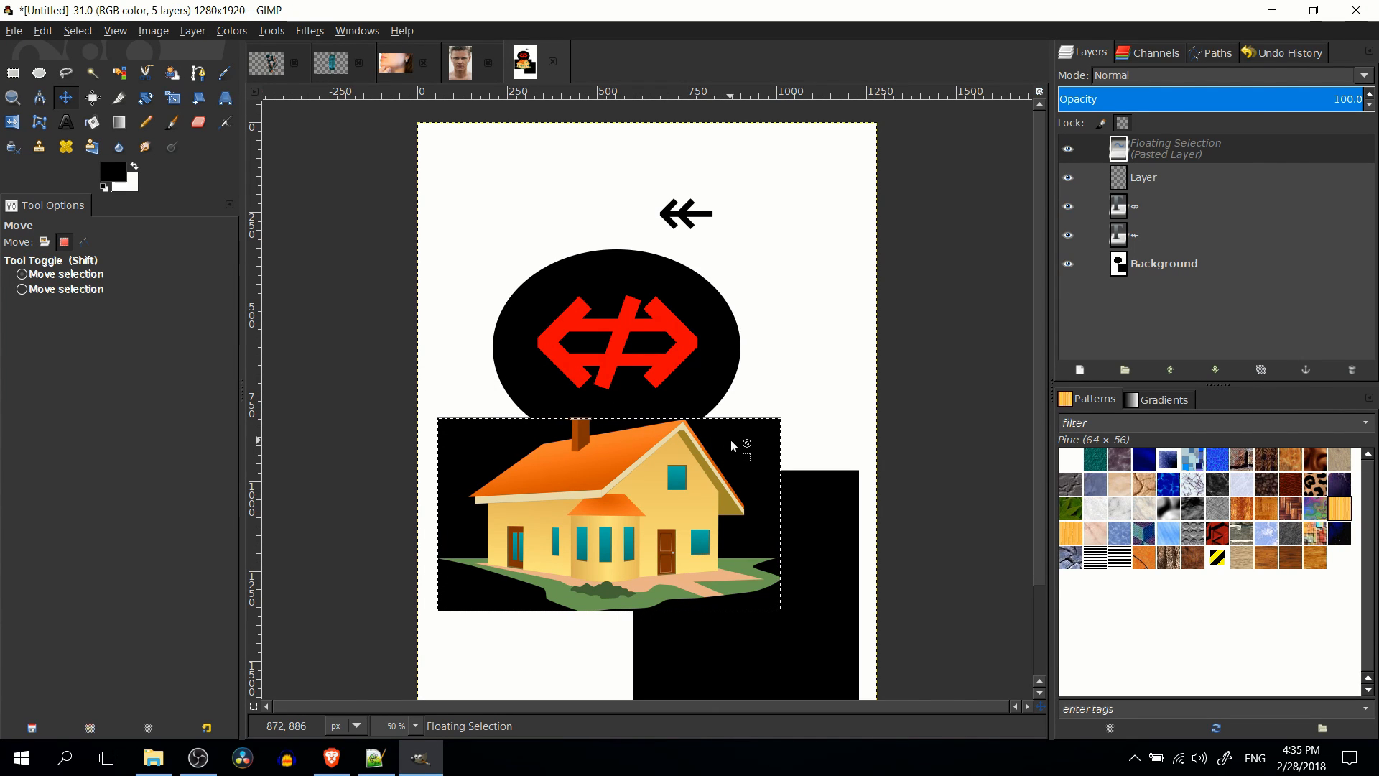
key("alt+Tab")
key("alt+Tab")
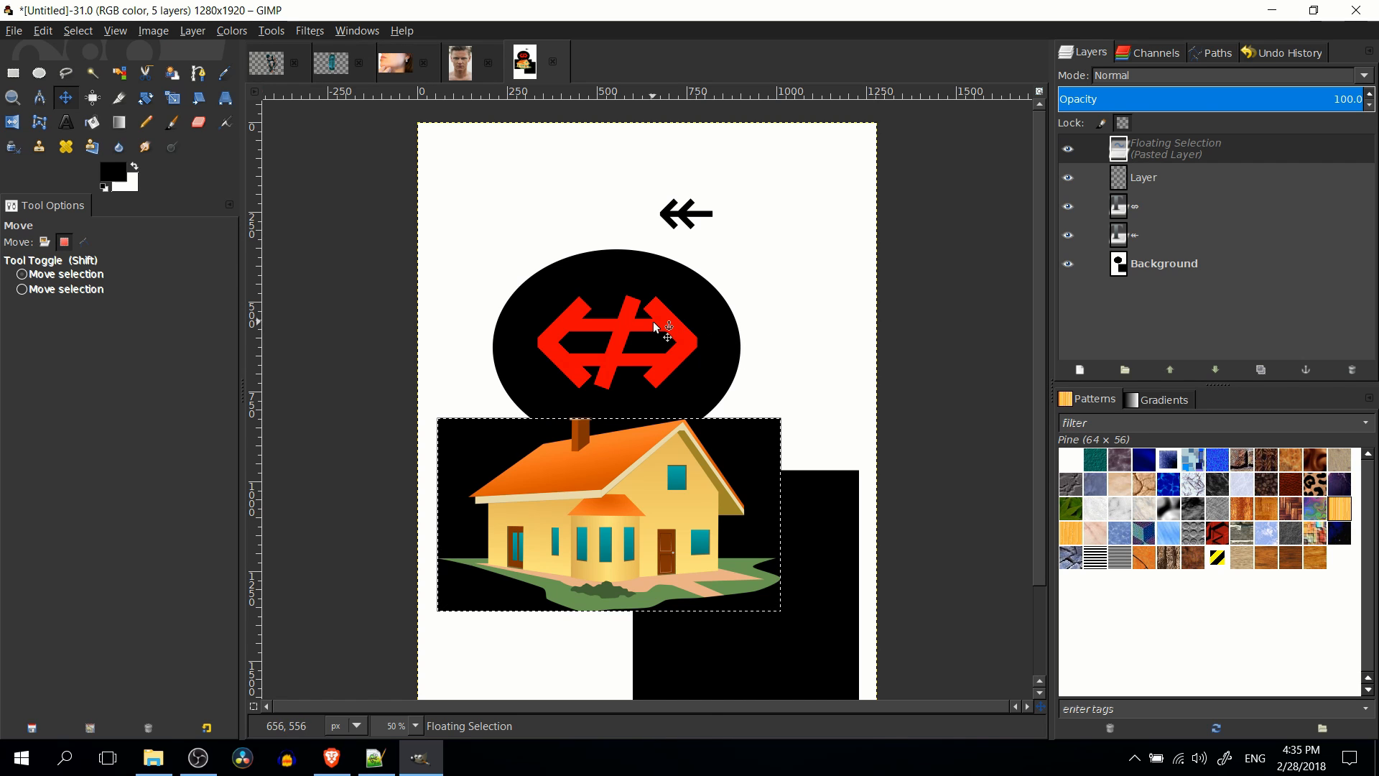
Anchor the floating house picture to its layer and activate the Rectangle Select tool.
key("ctrl+h")
key("r")
left_click(585, 238)
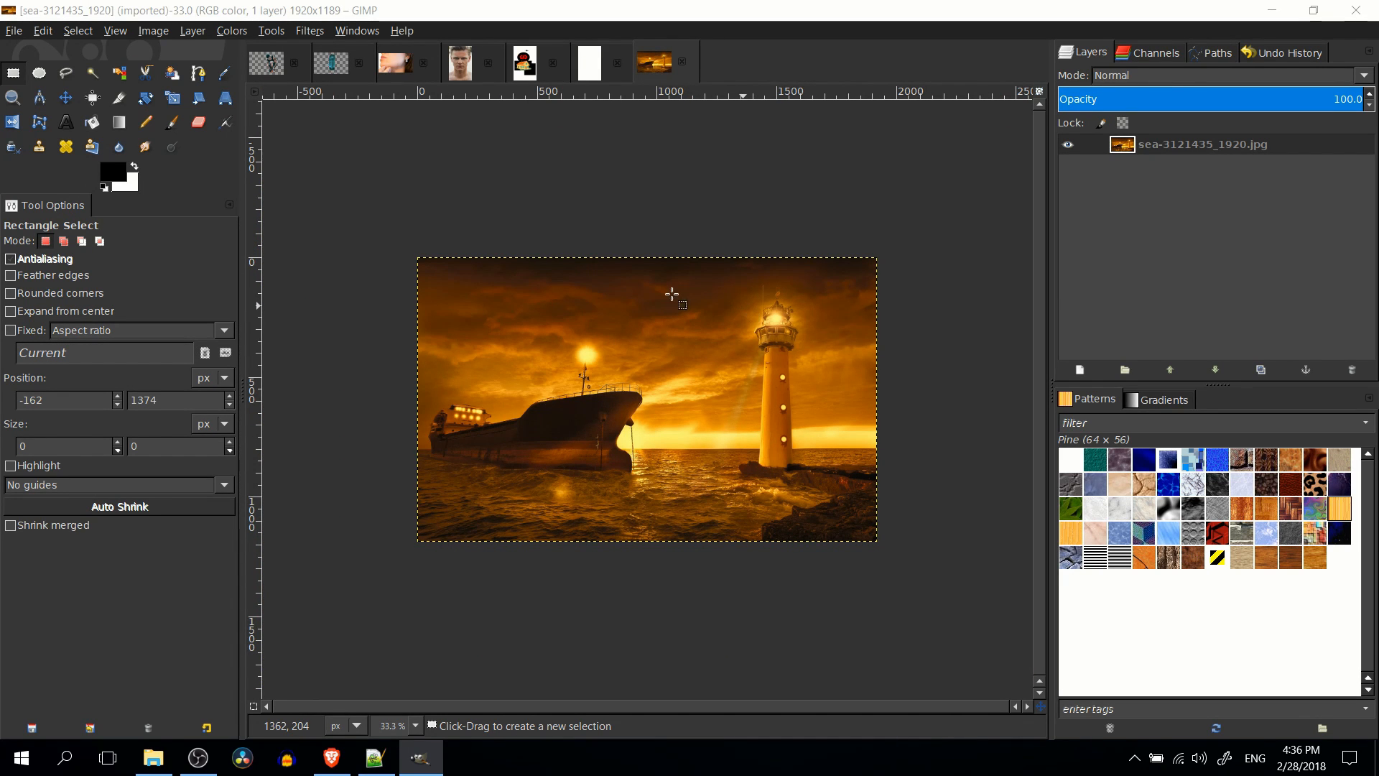
Add the text "Tutorial" in white Bebas Neue at 200 px near the lower edge of the sea photo.
left_click(65, 122)
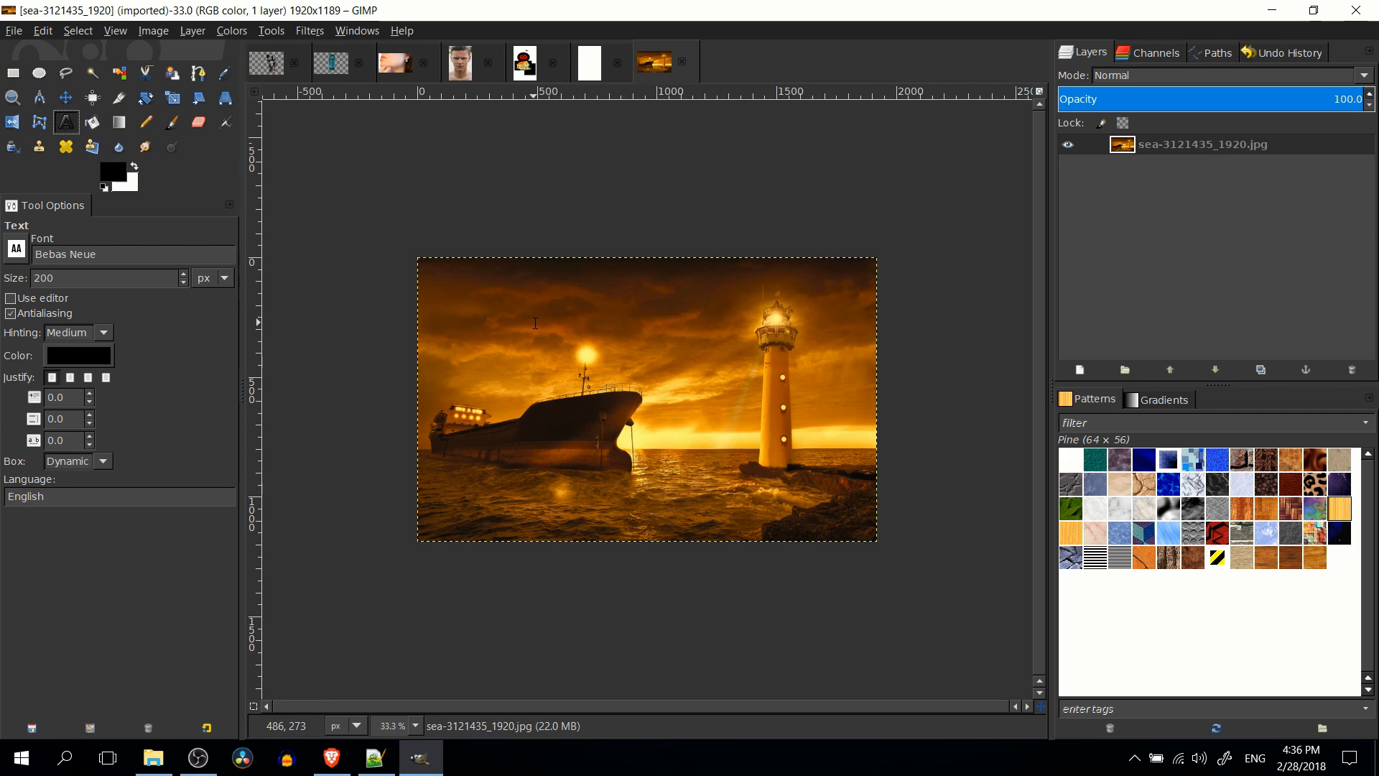
left_click(564, 491)
left_click(824, 467)
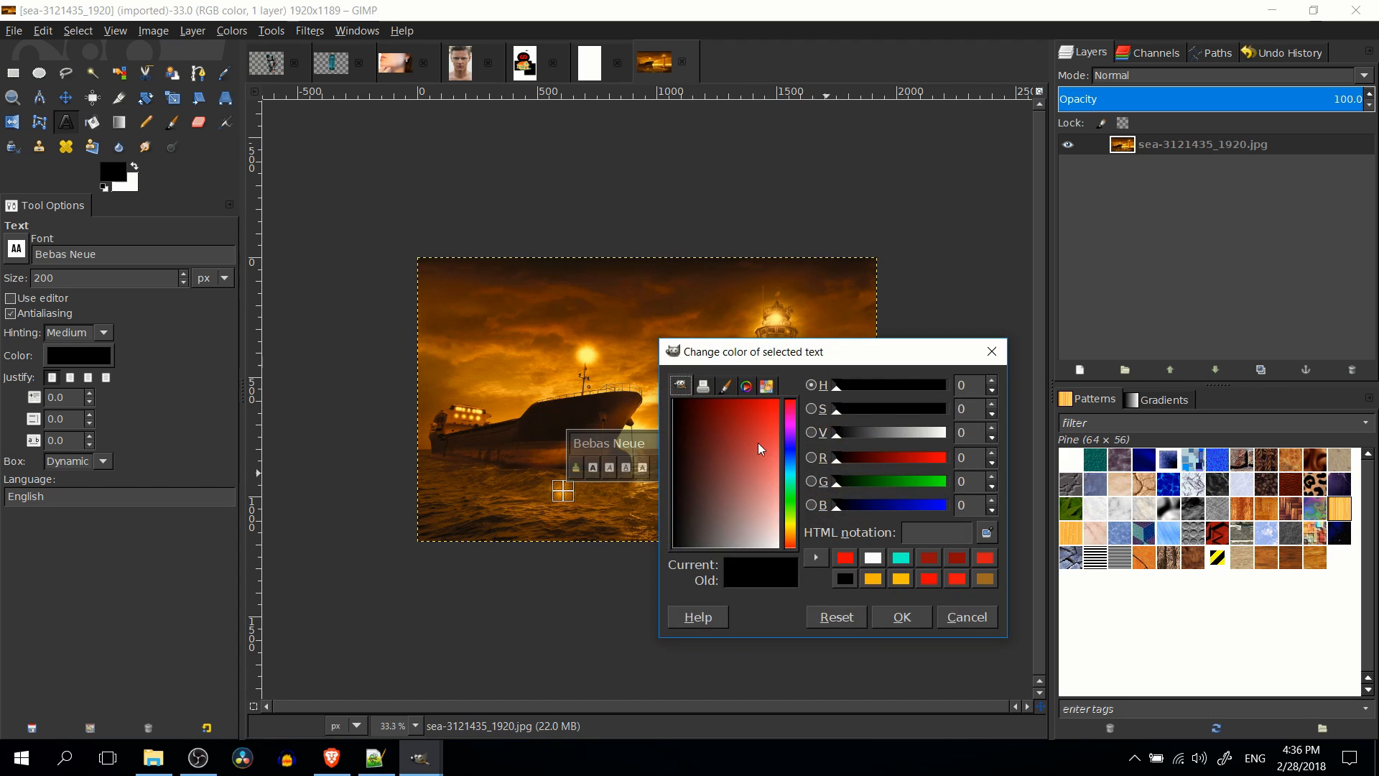
left_click(763, 452)
left_click(877, 614)
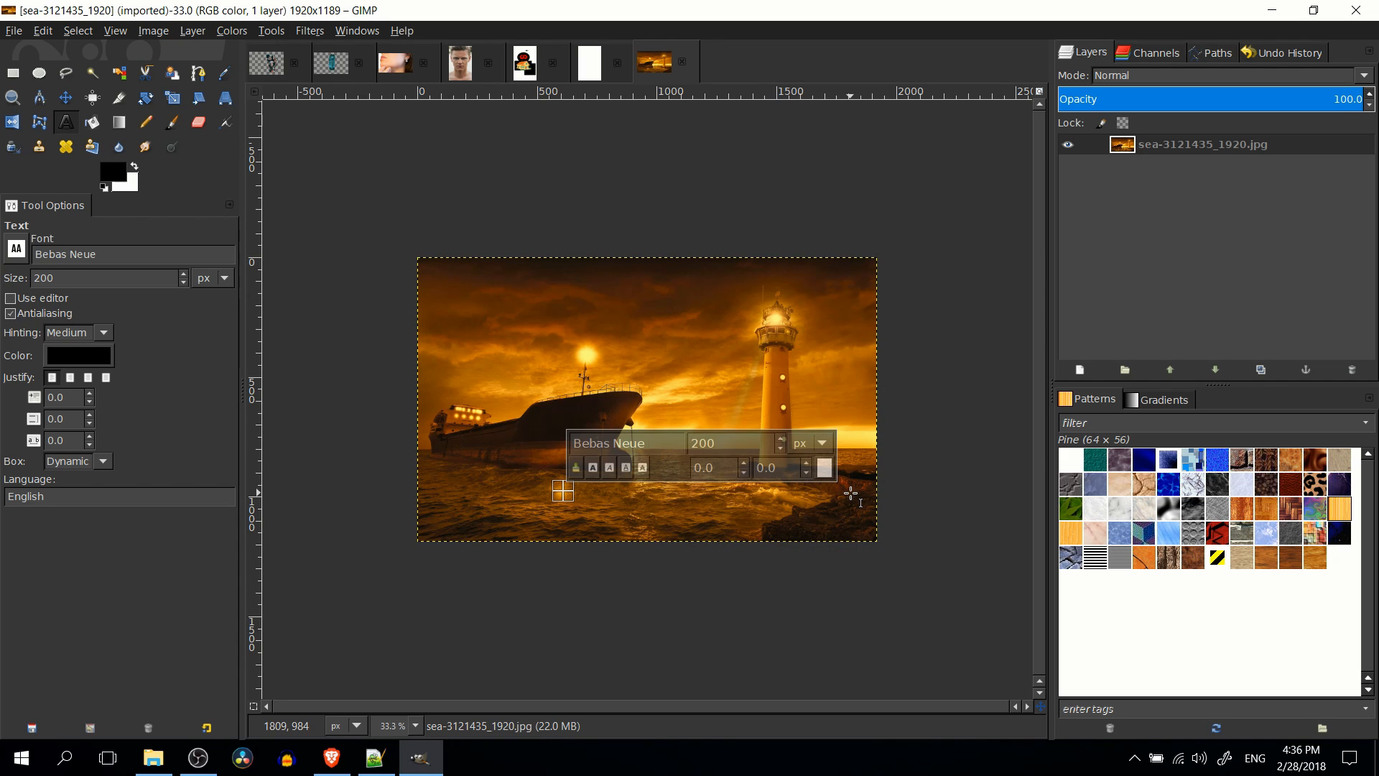
type("Tutorial")
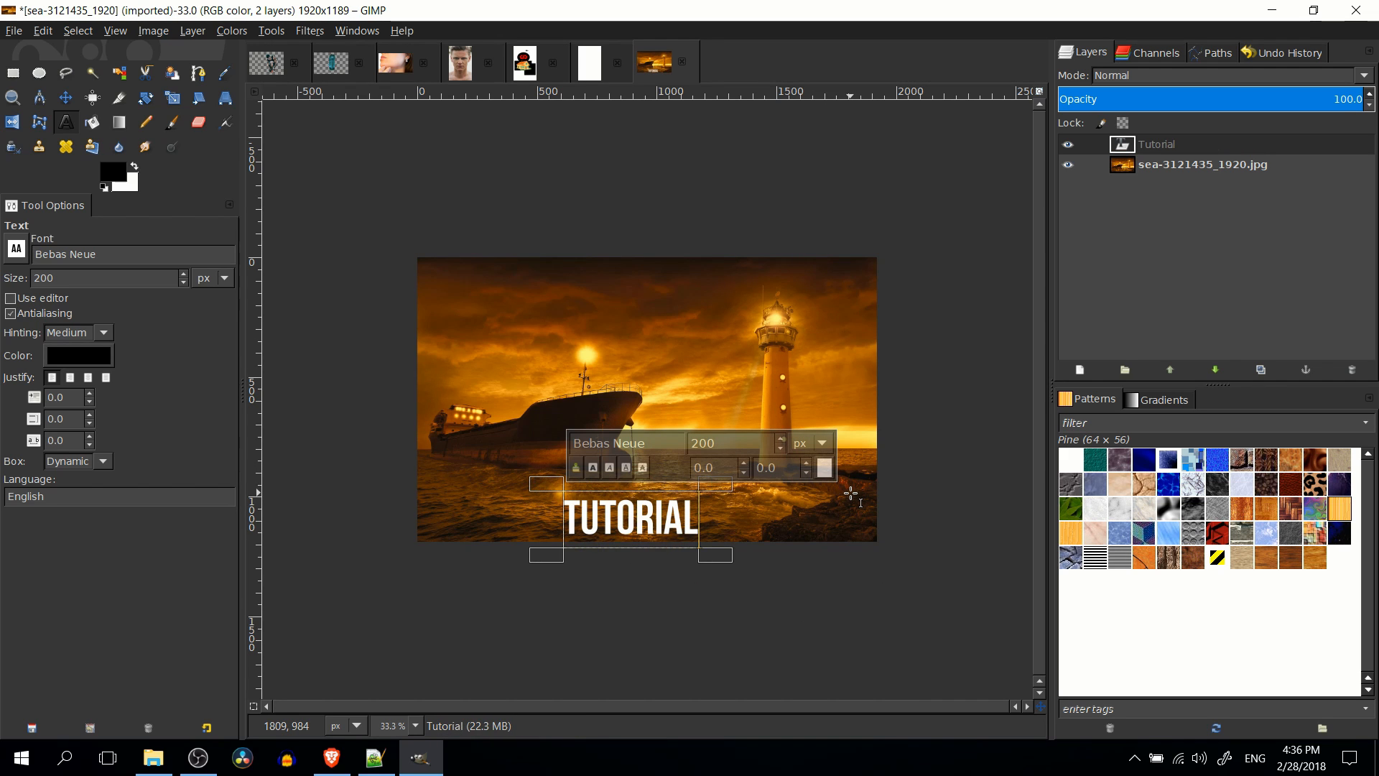
Move the "Tutorial" text up and slightly to the right, over the ship's bow.
left_click(66, 97)
left_click_drag(652, 519, 689, 449)
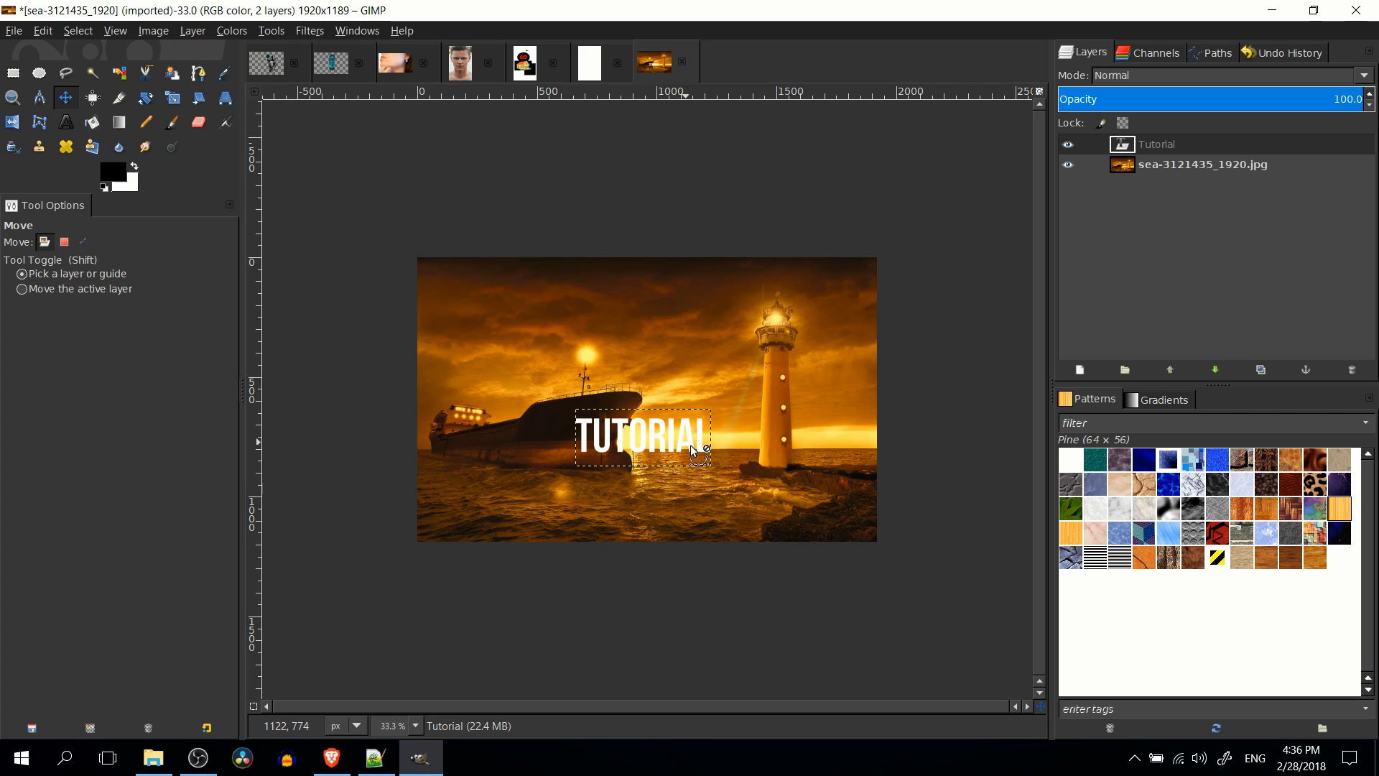
scroll(701, 467, "up", 1)
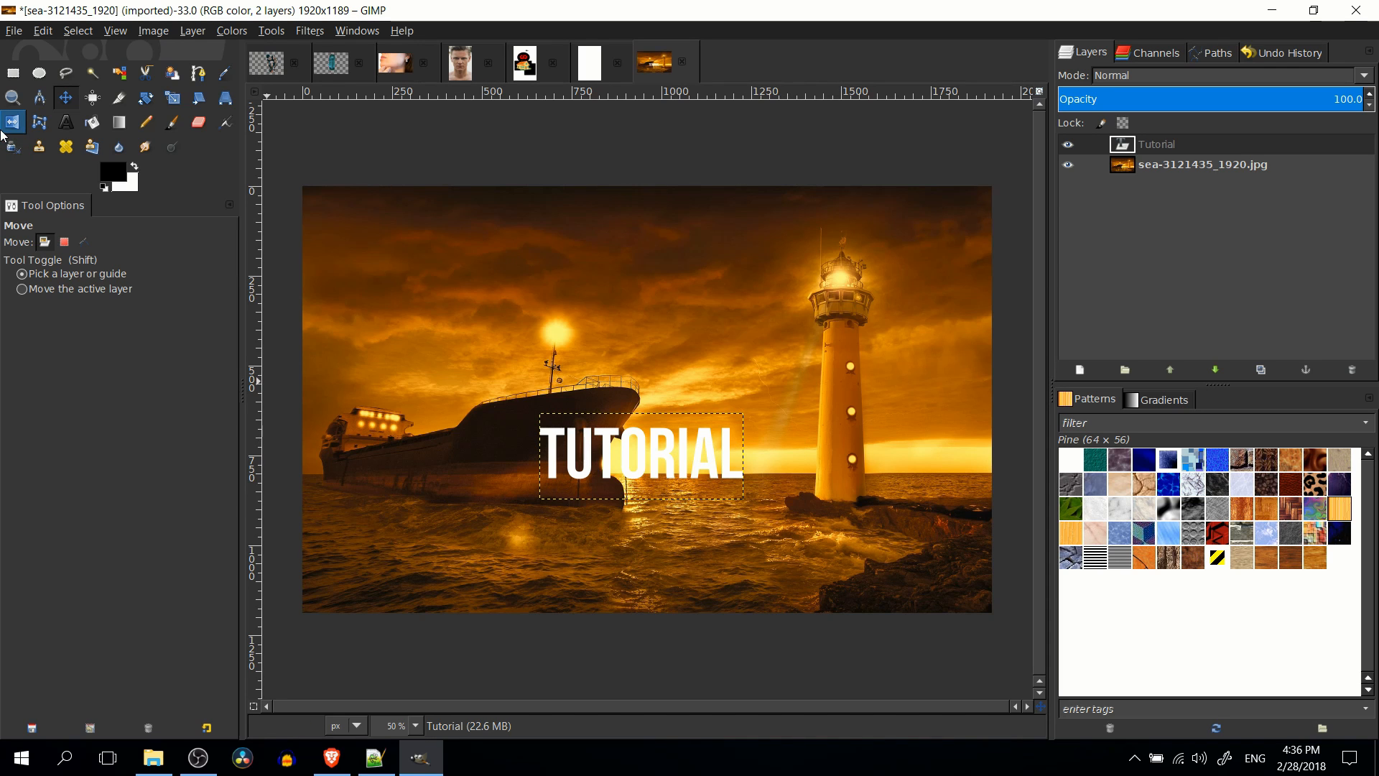
Create a selection from the "Tutorial" layer's letters with Alpha to Selection.
left_click(13, 72)
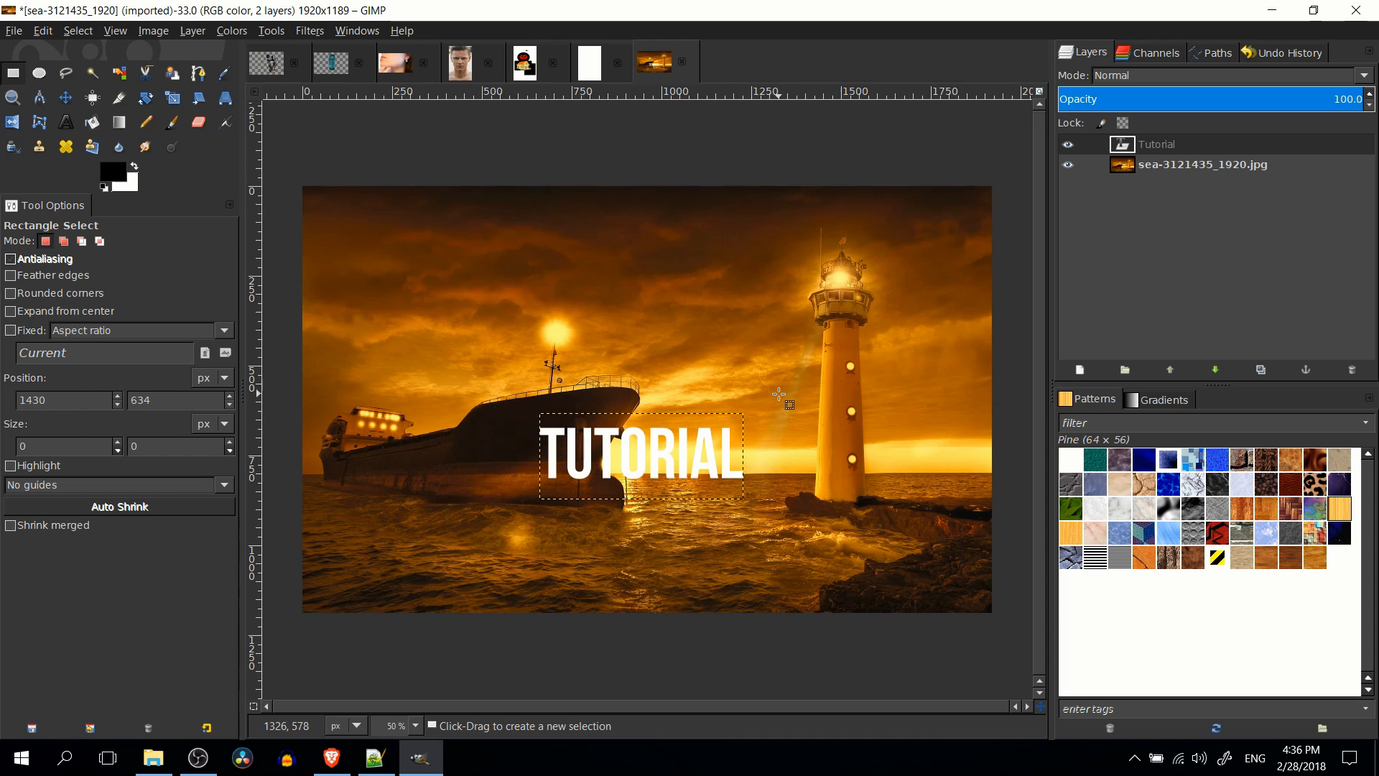
right_click(1157, 144)
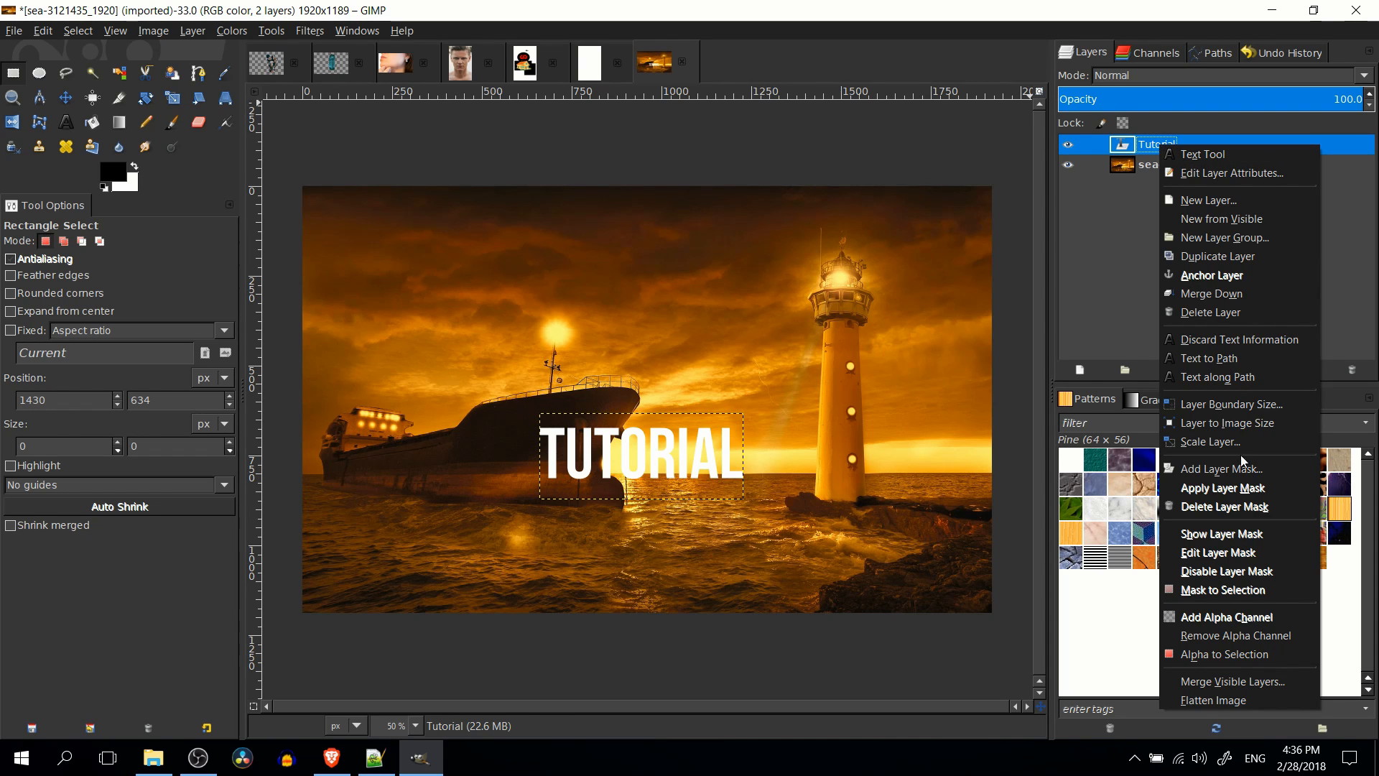
left_click(1283, 655)
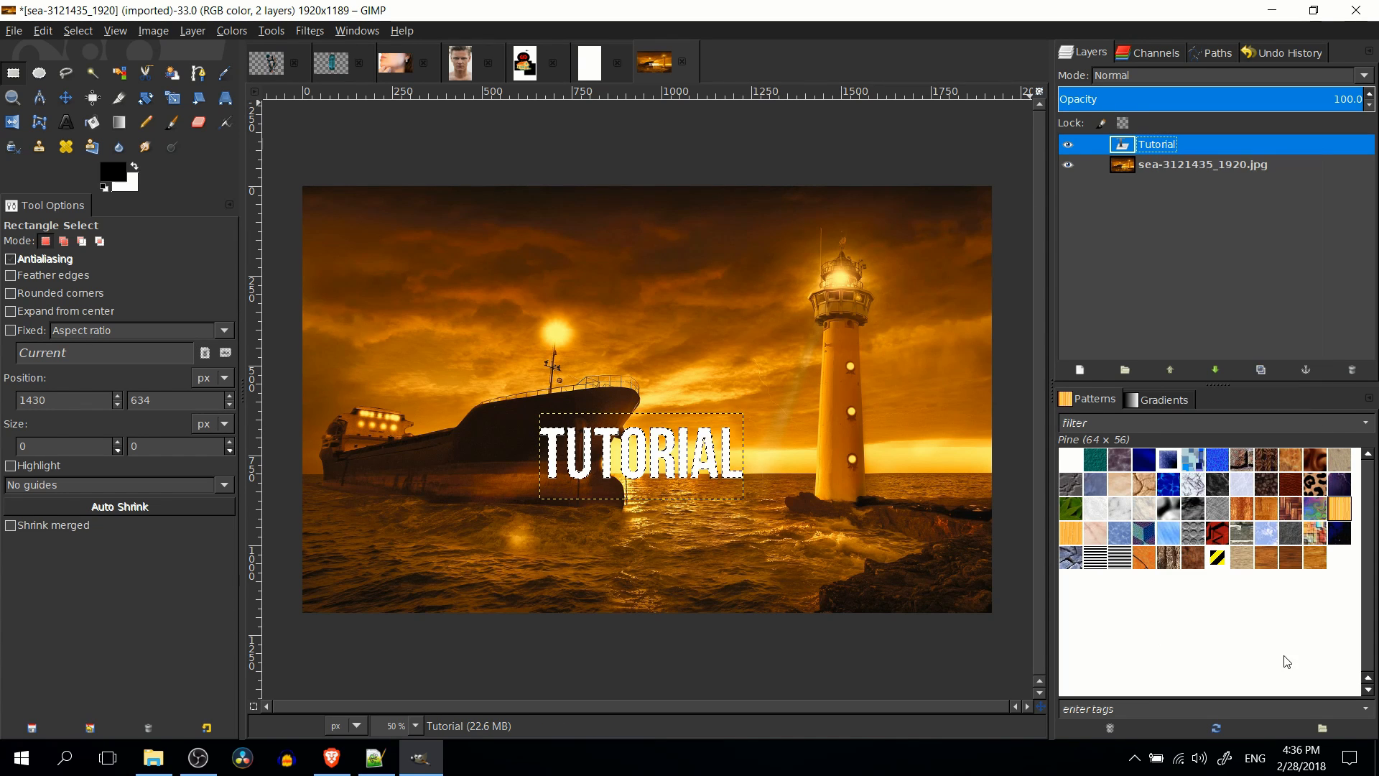
Apply a Drop Shadow filter to the "Tutorial" text with a blur radius of 25 and an opacity of 75.
left_click(309, 30)
mouse_move(412, 198)
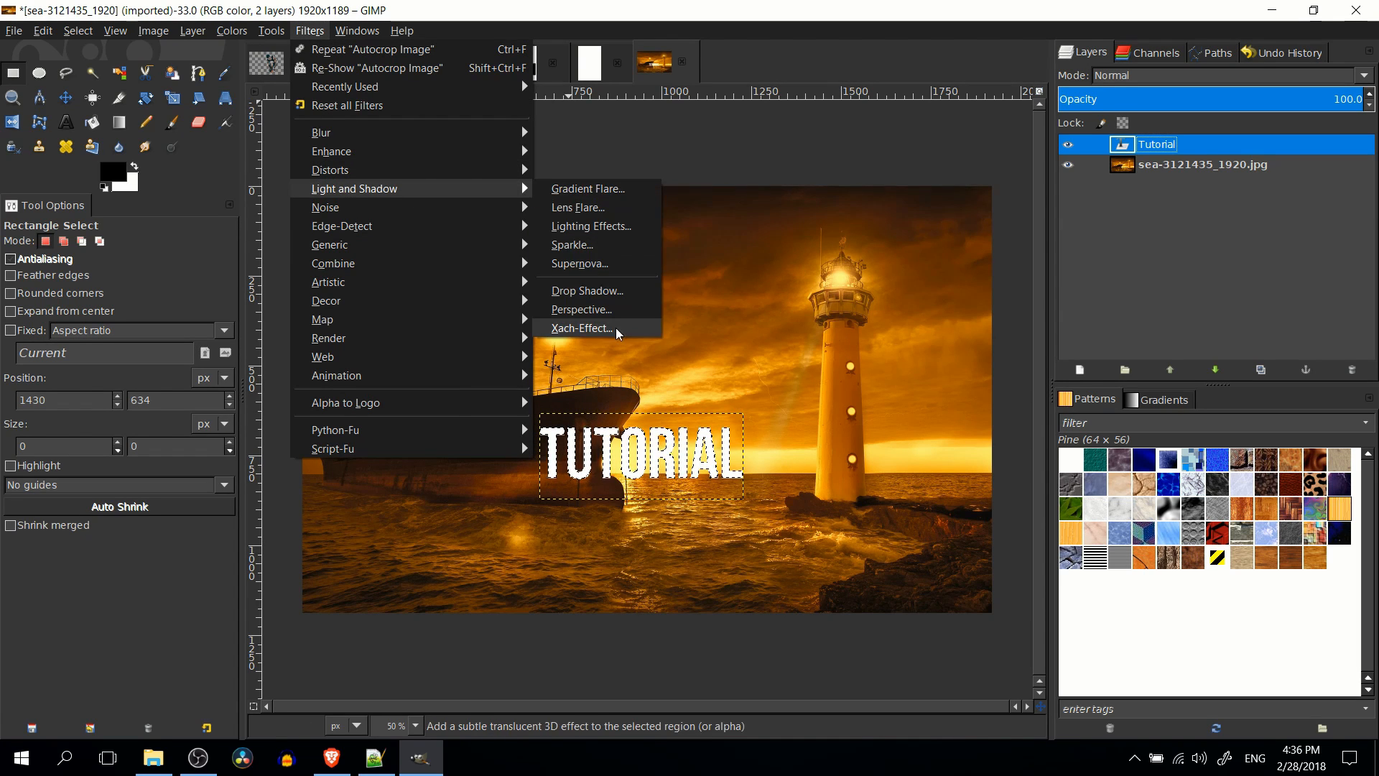
left_click(610, 291)
left_click_drag(649, 277, 992, 339)
left_click_drag(1063, 473, 1085, 474)
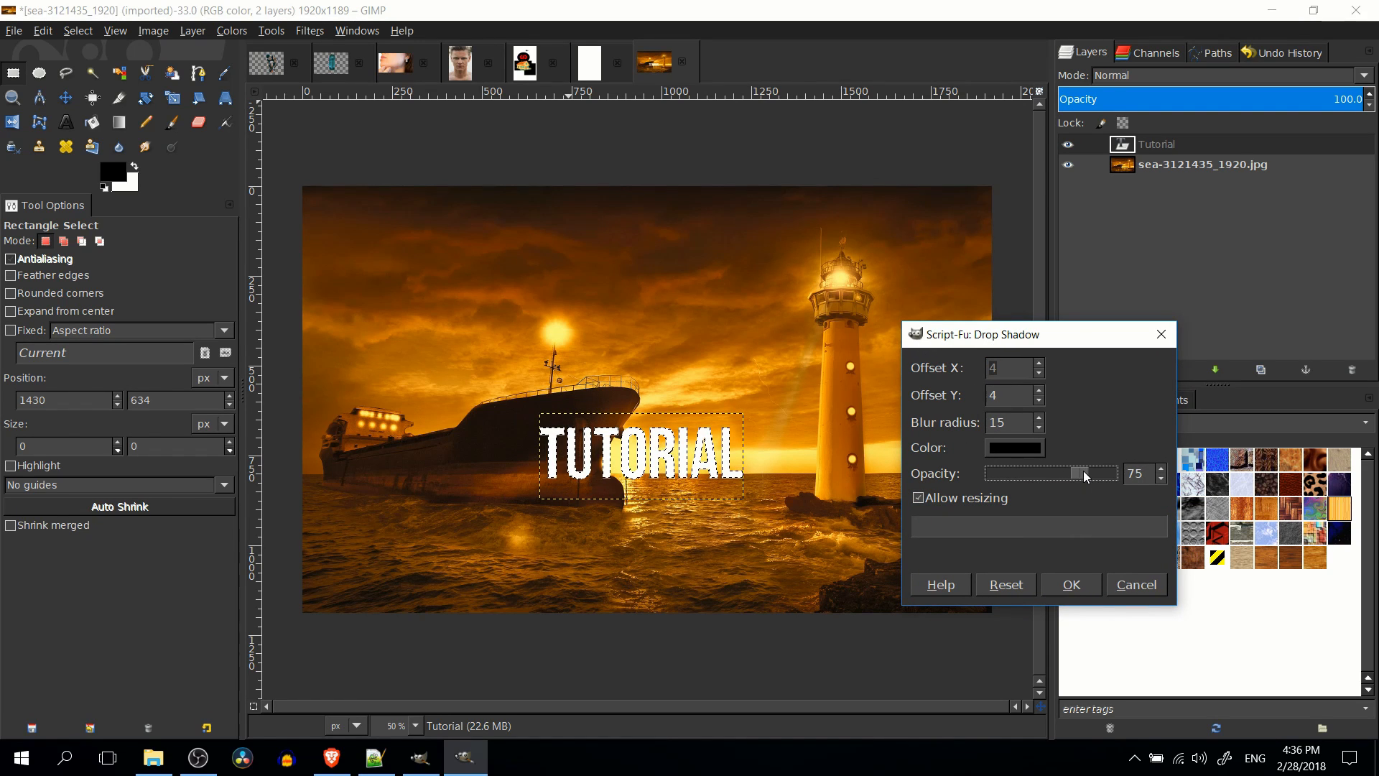
left_click(1016, 425)
key("BackSpace")
key("BackSpace")
type("25")
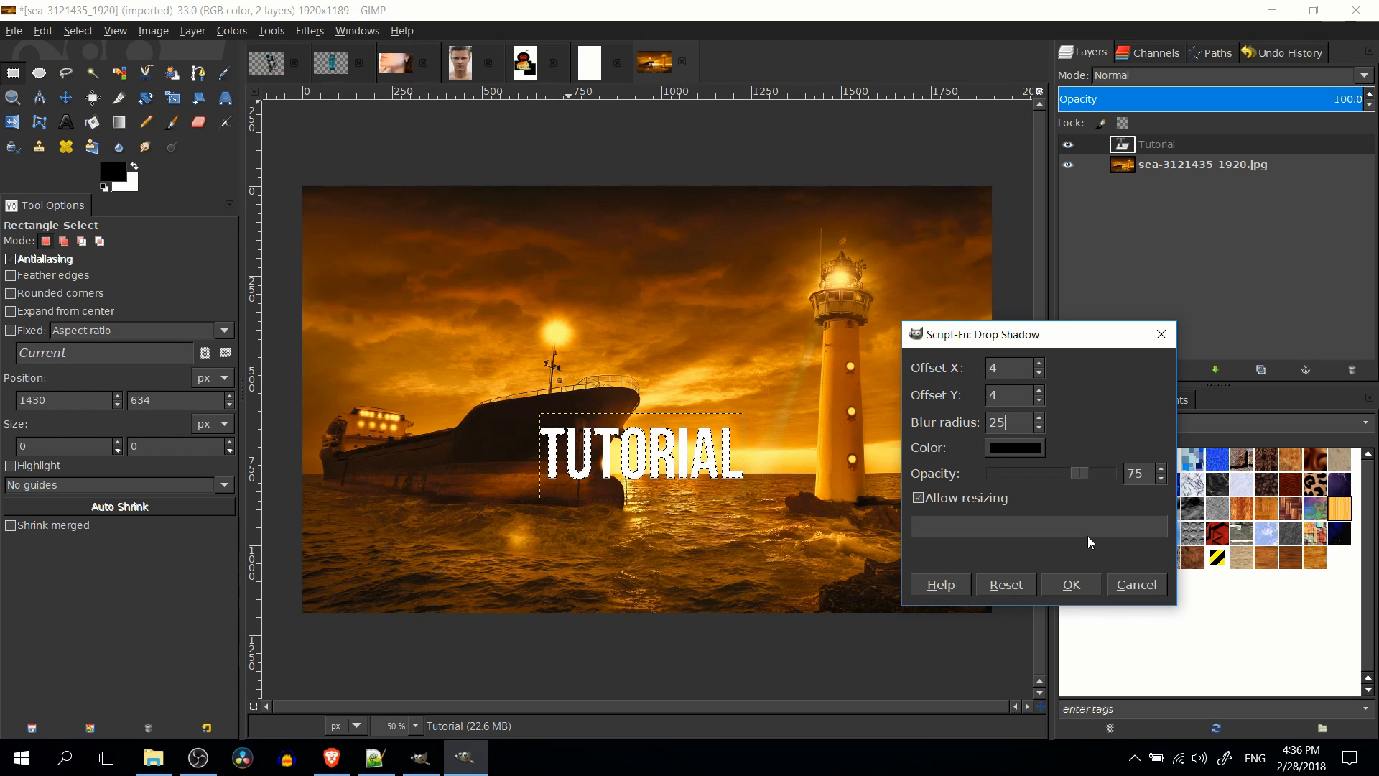
left_click(1073, 584)
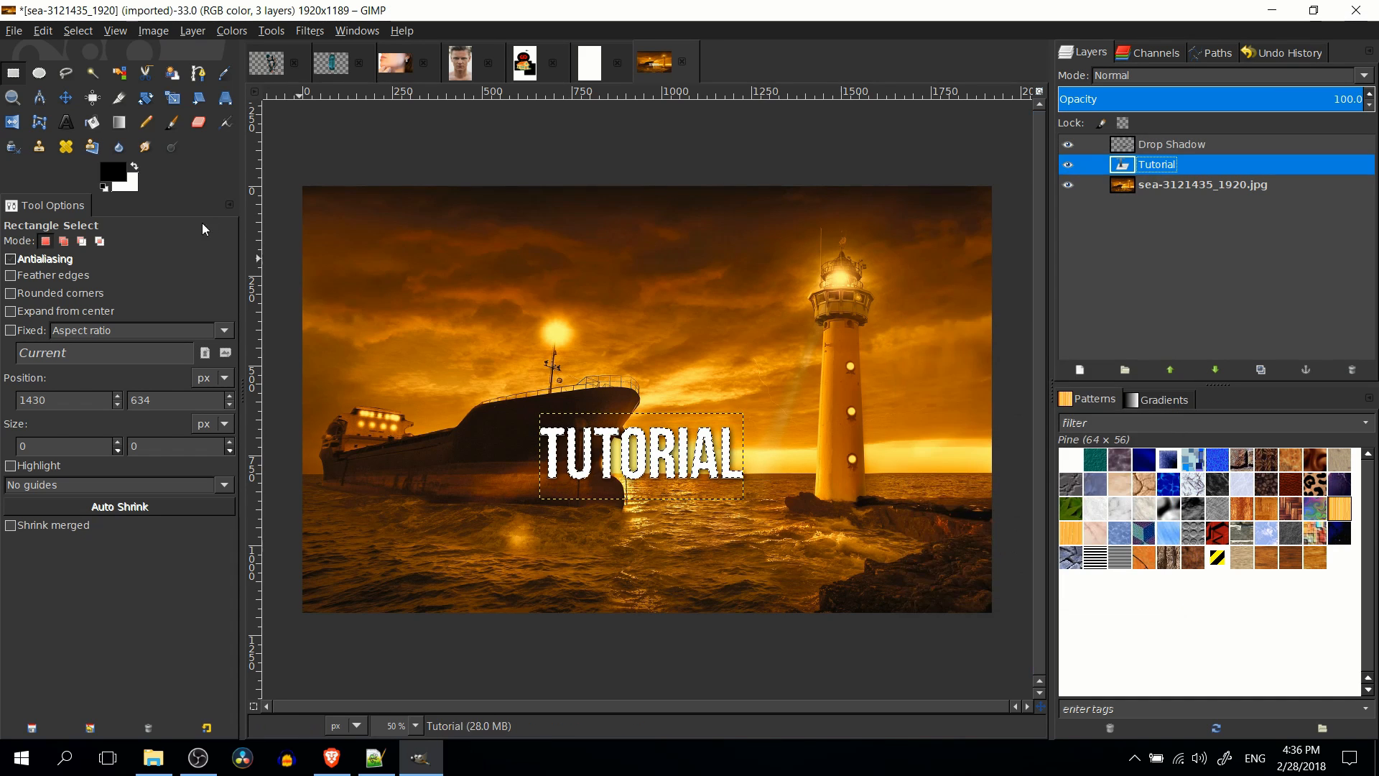
Examine the drop shadow around the "Tutorial" lettering on the sea photo.
scroll(735, 460, "up", 1)
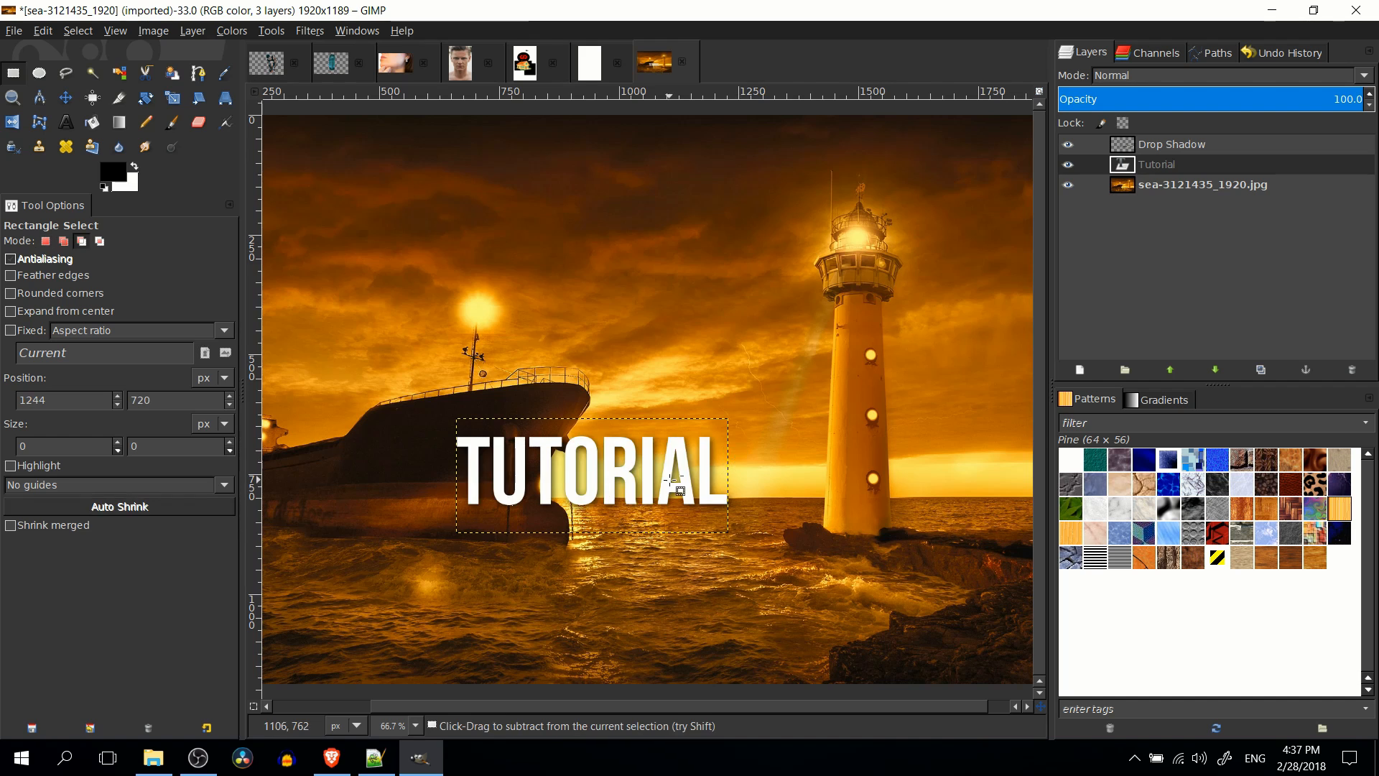
scroll(735, 459, "down", 3)
scroll(690, 451, "up", 1)
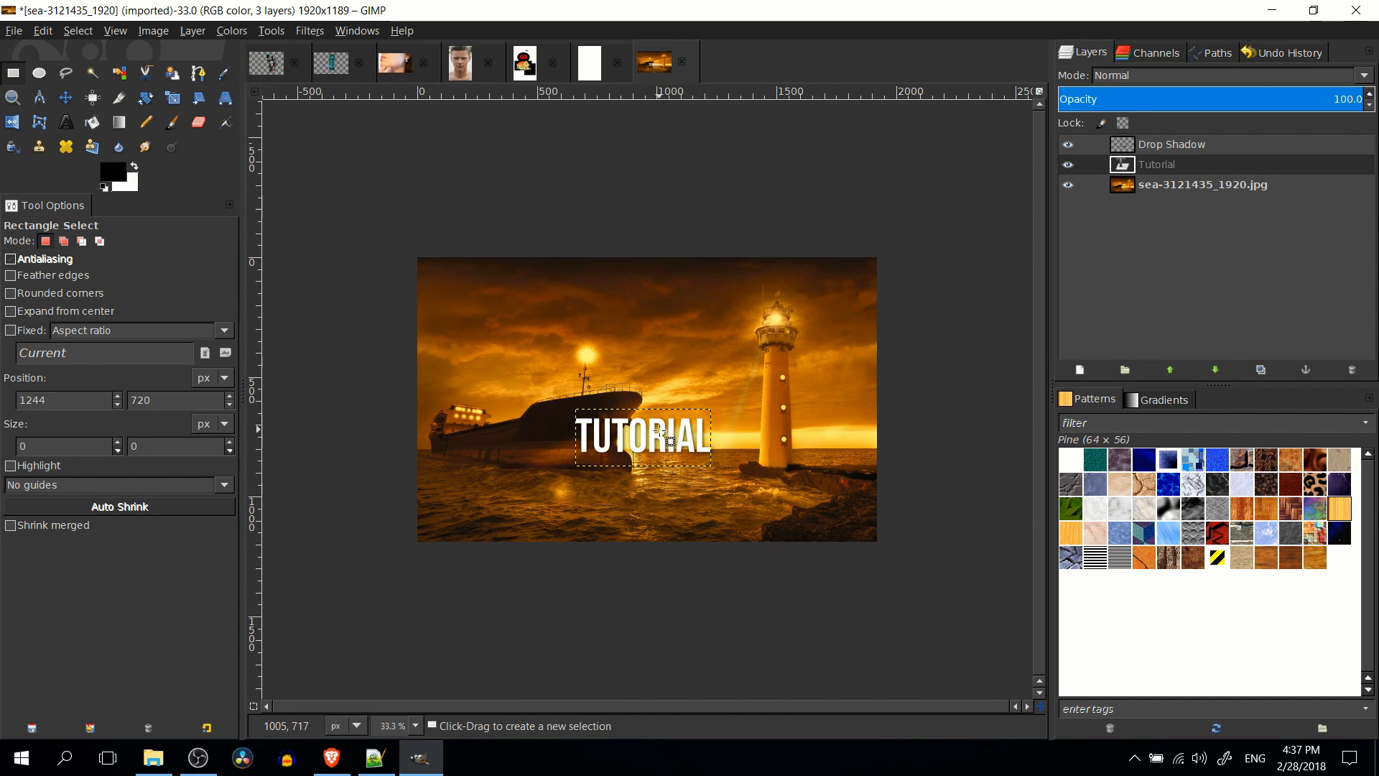
scroll(671, 440, "up", 1)
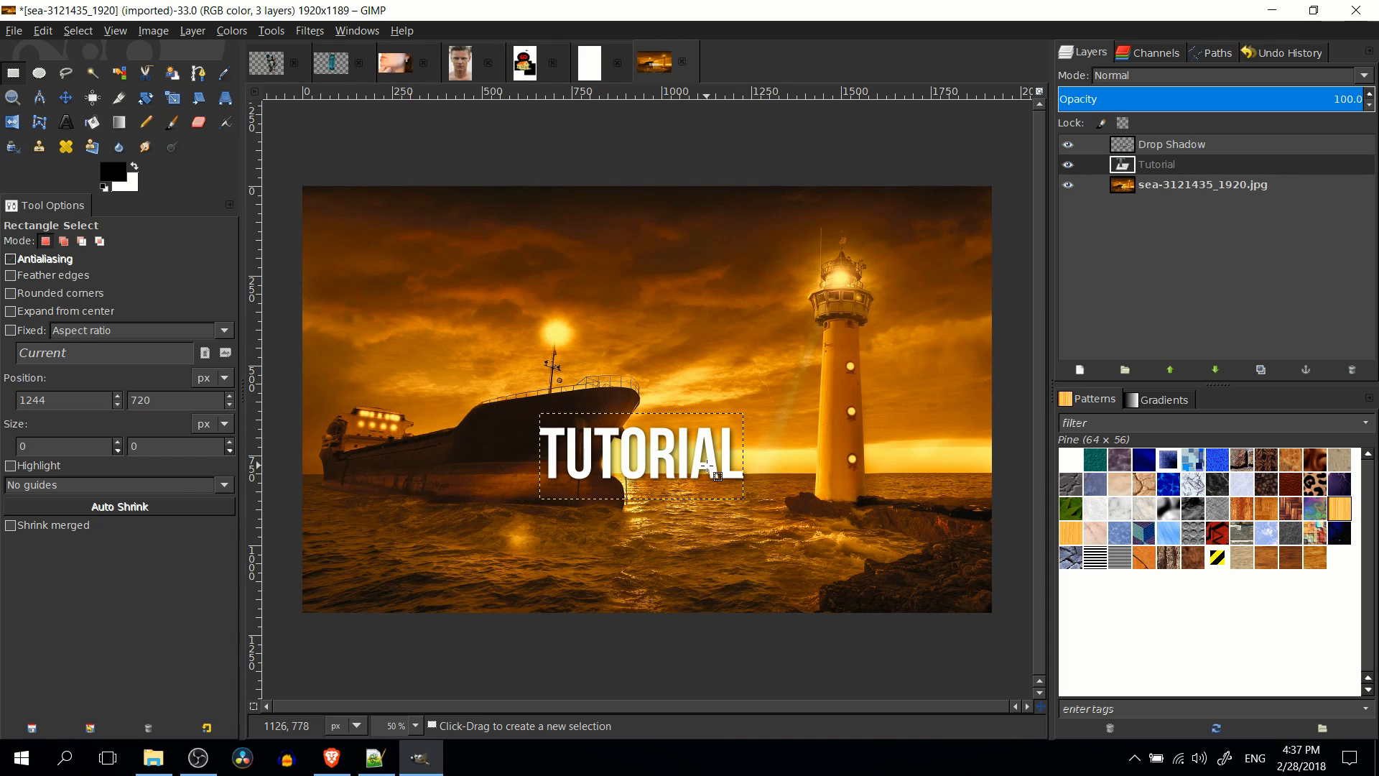
key("minus")
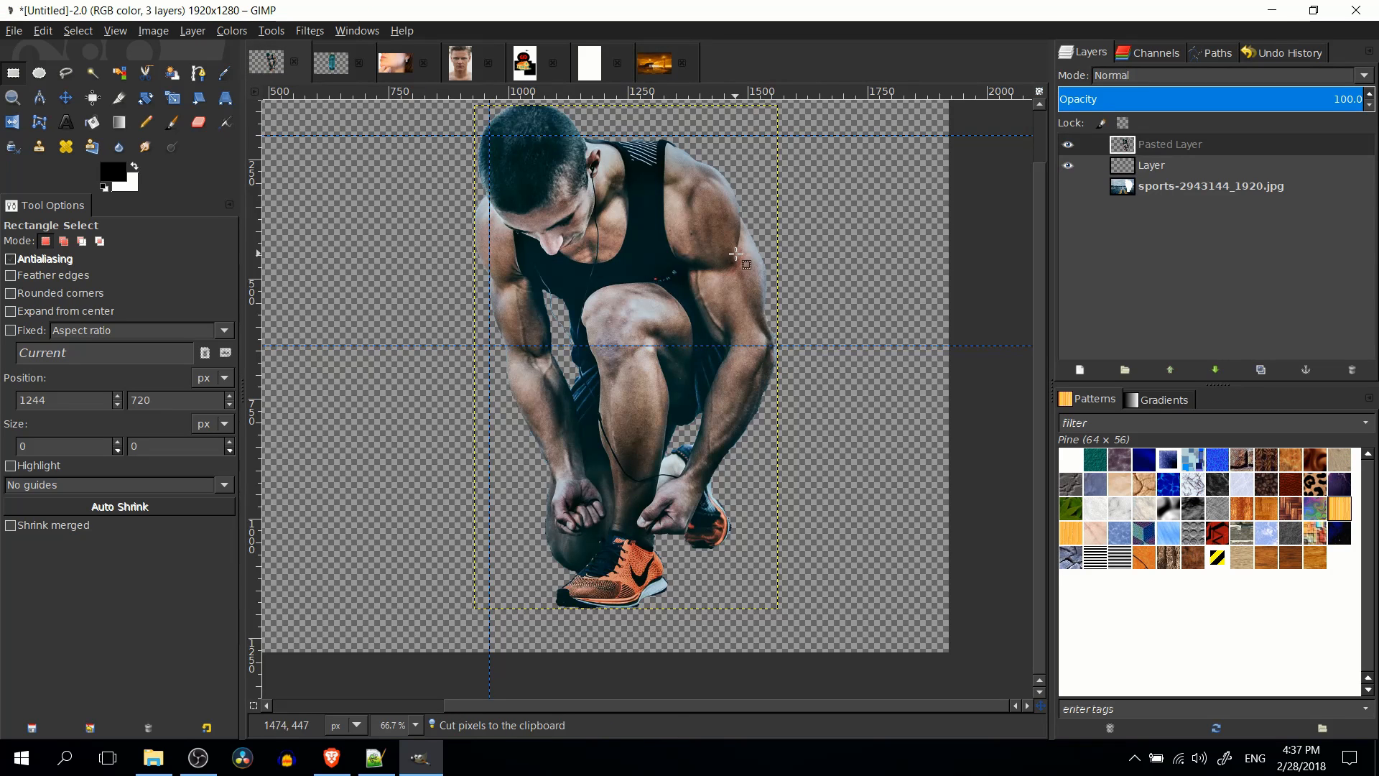
Cut the athlete layer from its transparent image, paste it over a new layer in the sea photo, and shift it to the right.
key("ctrl+x")
left_click(652, 69)
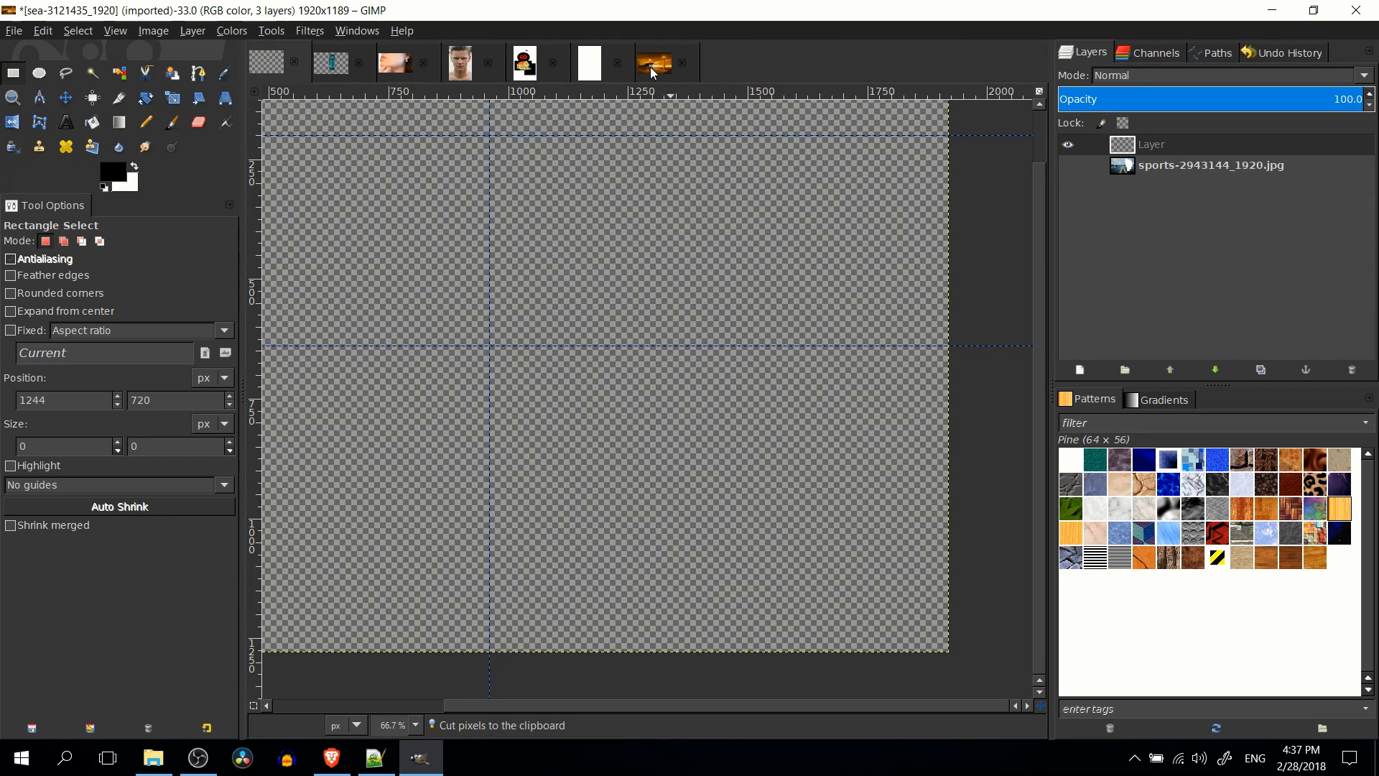
key("ctrl+v")
key("ctrl+z")
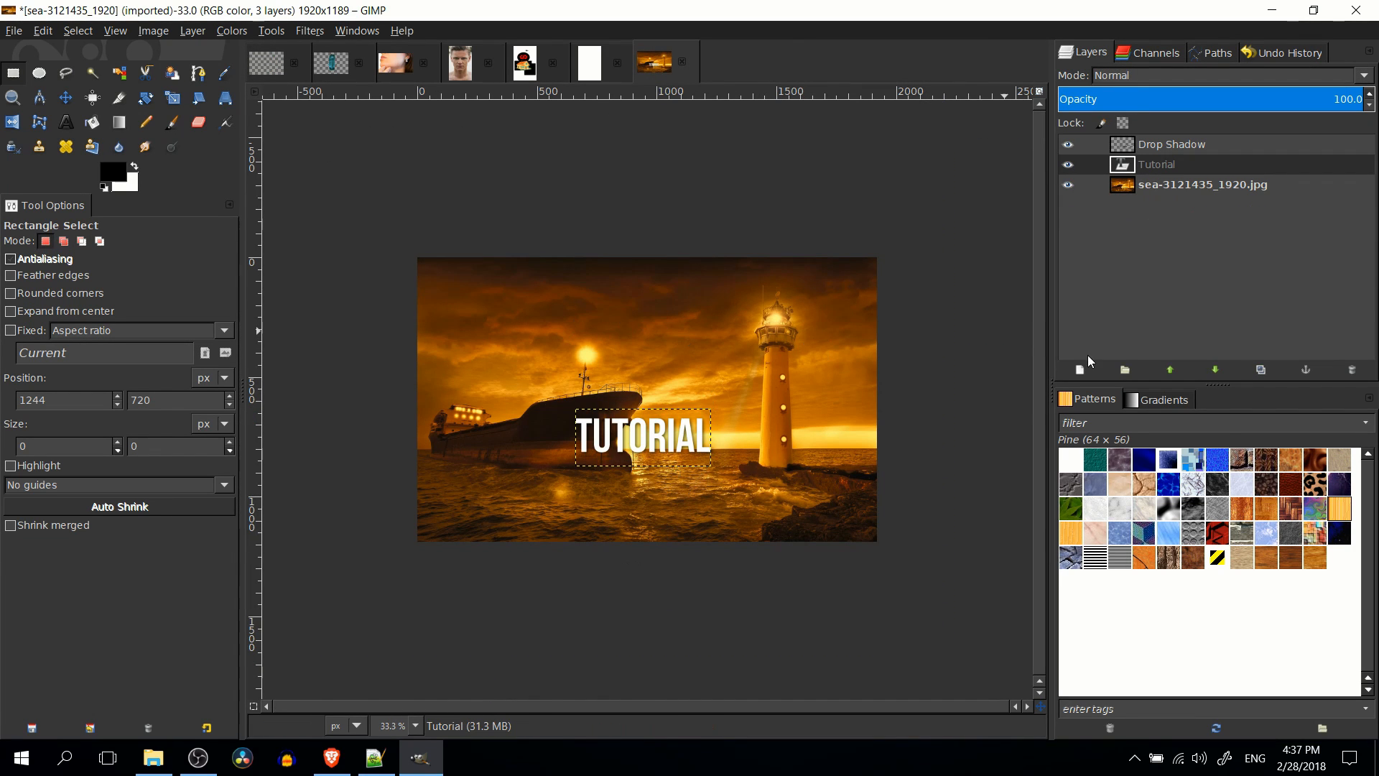
left_click(1079, 369)
left_click(1118, 506)
key("ctrl+v")
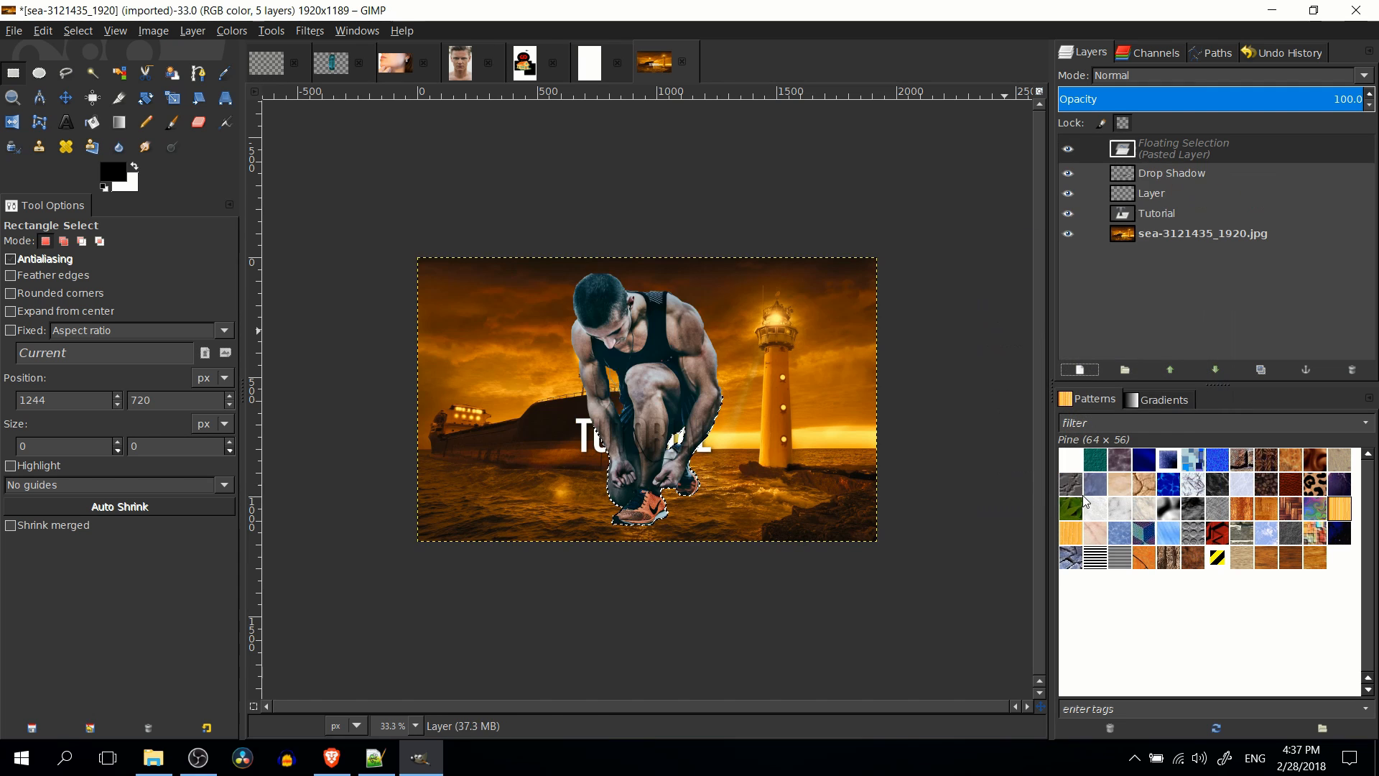
left_click(65, 98)
left_click_drag(646, 395, 696, 395)
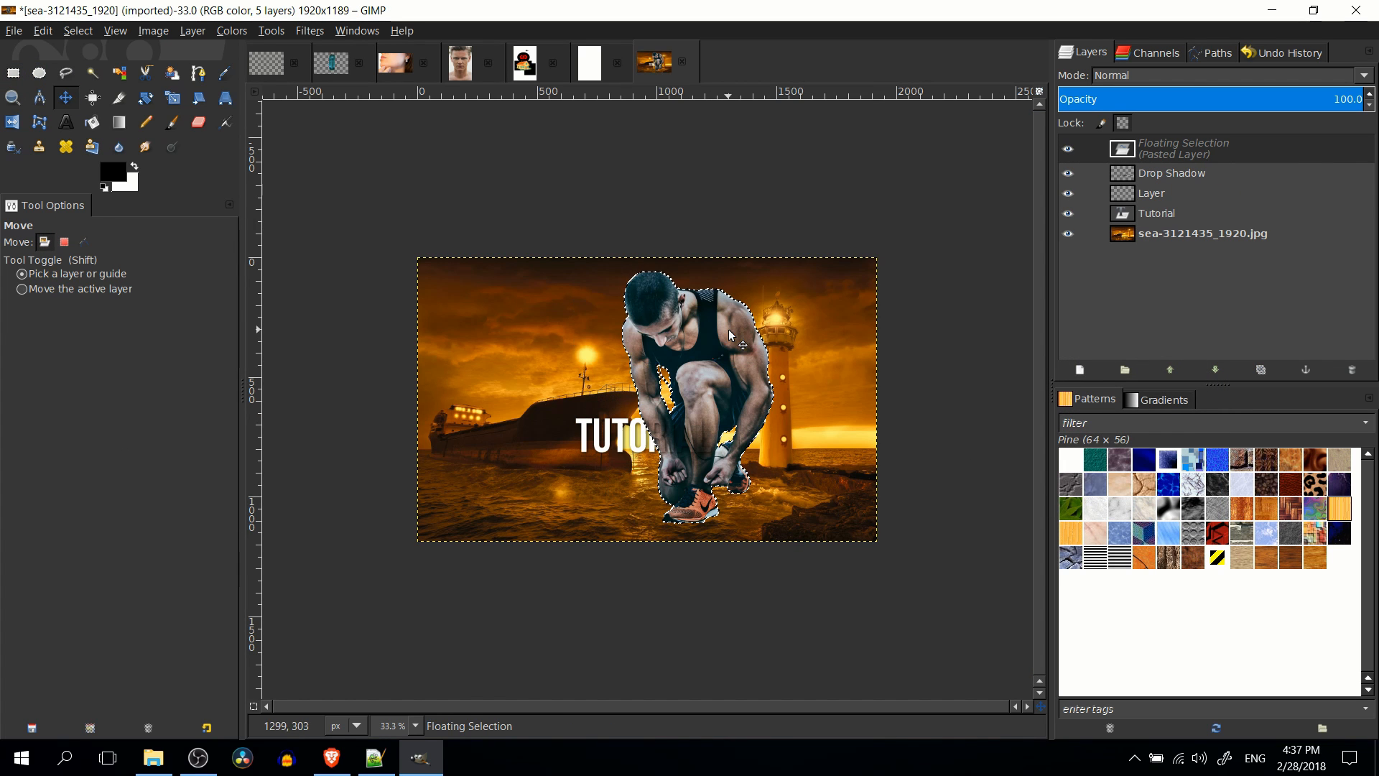
Convert the floating athlete selection to a new layer and place it directly below the "Tutorial" text layer.
left_click(1191, 153)
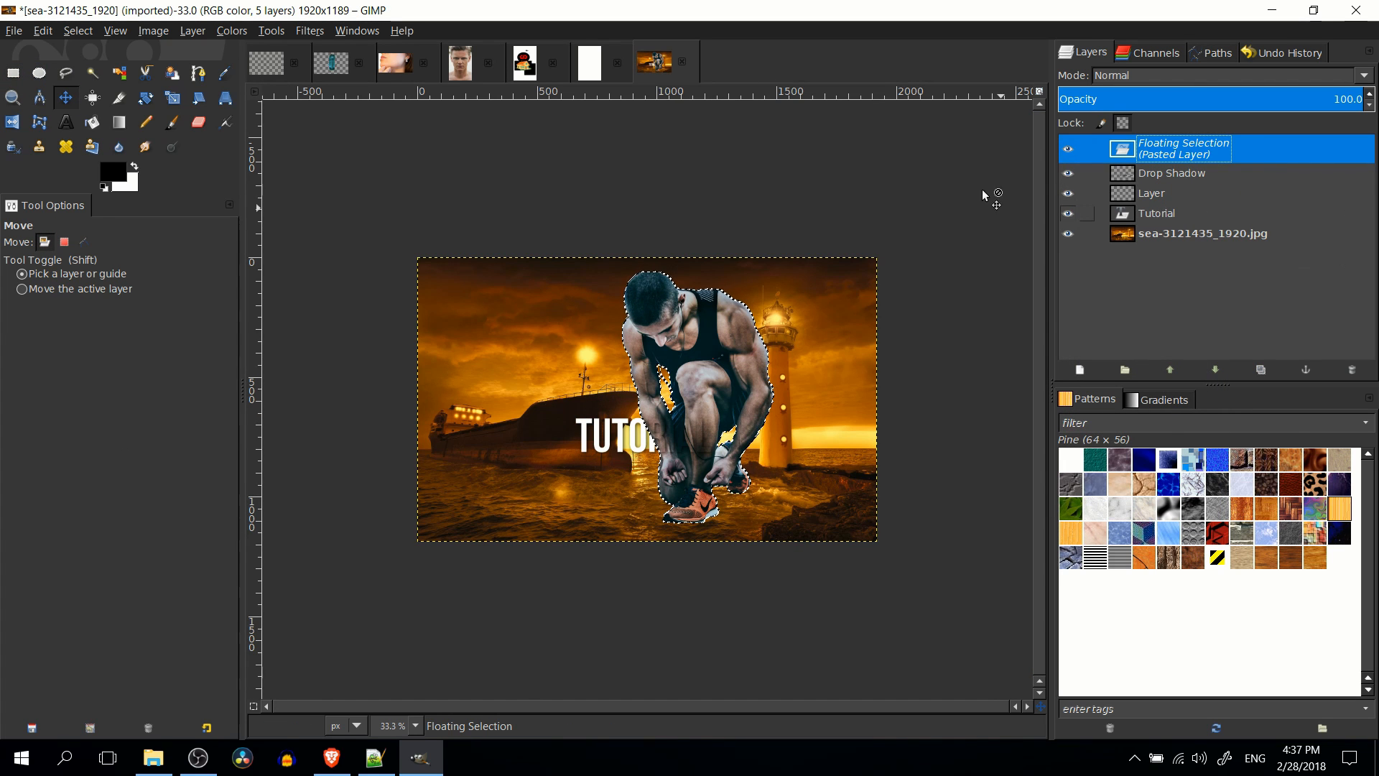
right_click(1163, 166)
left_click(1175, 147)
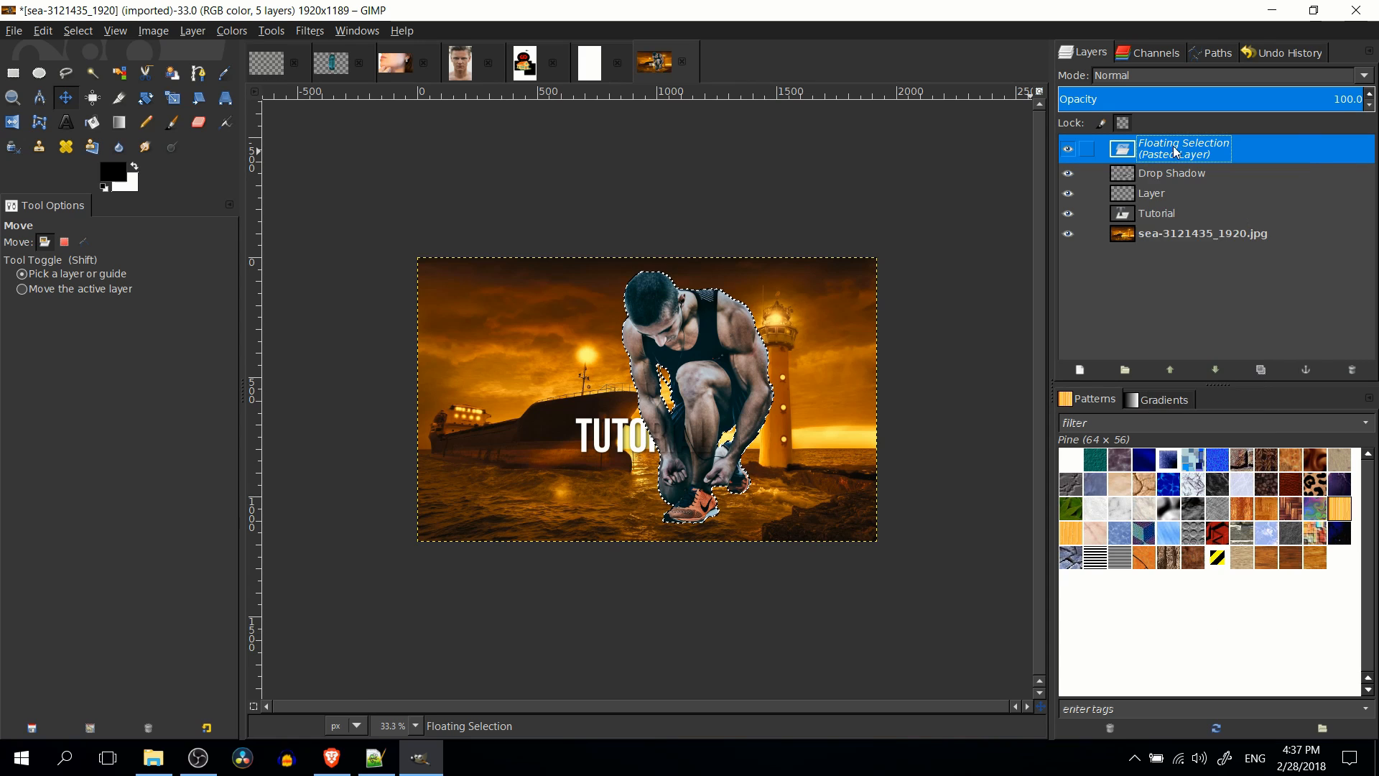
right_click(1177, 148)
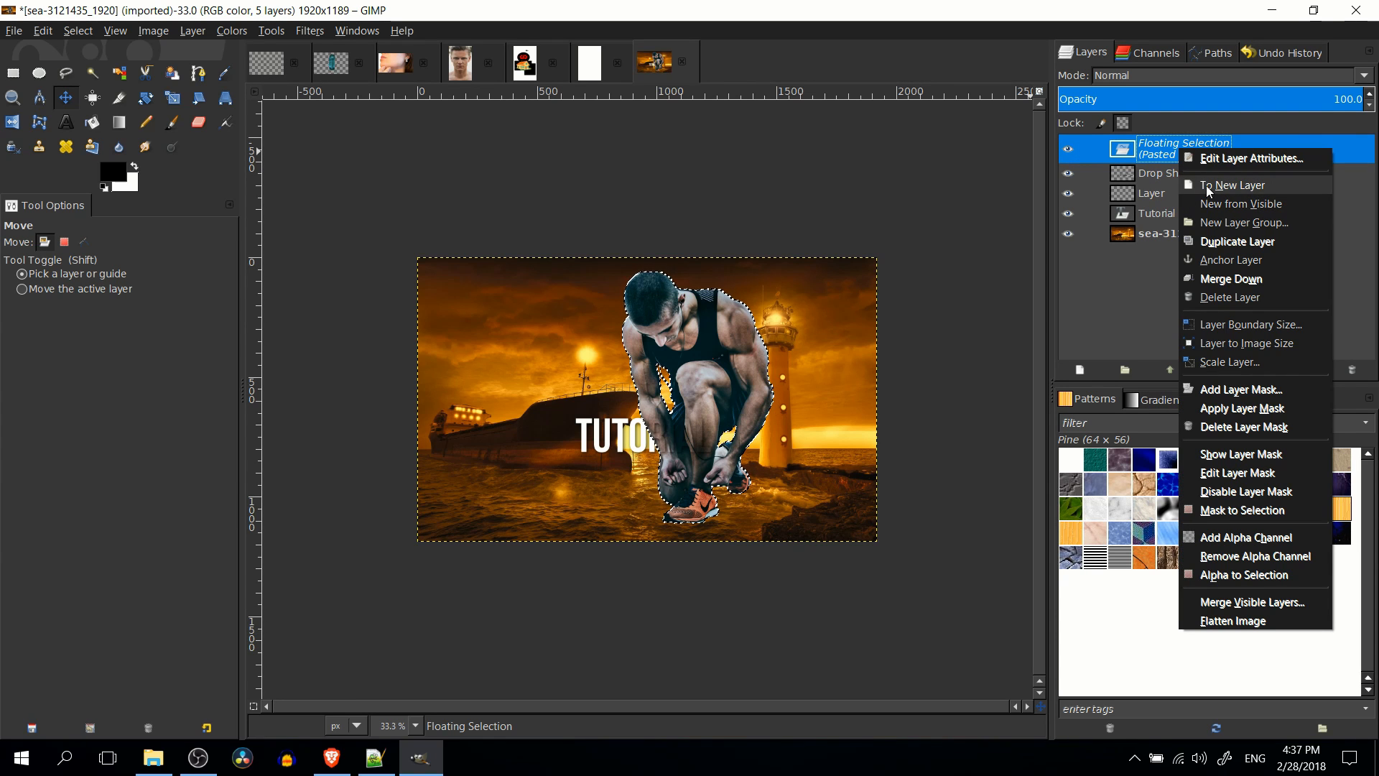
left_click(1199, 186)
left_click_drag(1188, 149, 1213, 216)
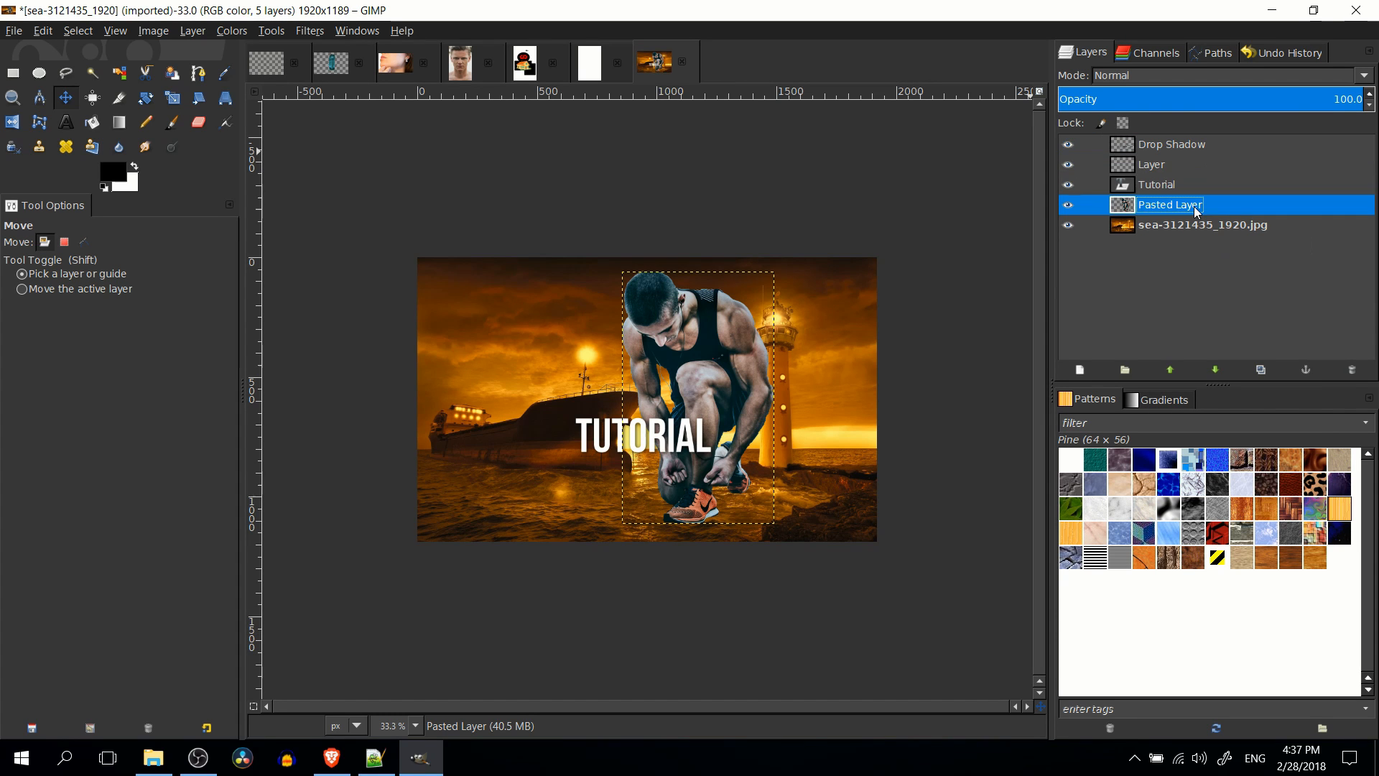
Create a selection from the pasted athlete's outline with Alpha to Selection.
scroll(792, 419, "up", 2)
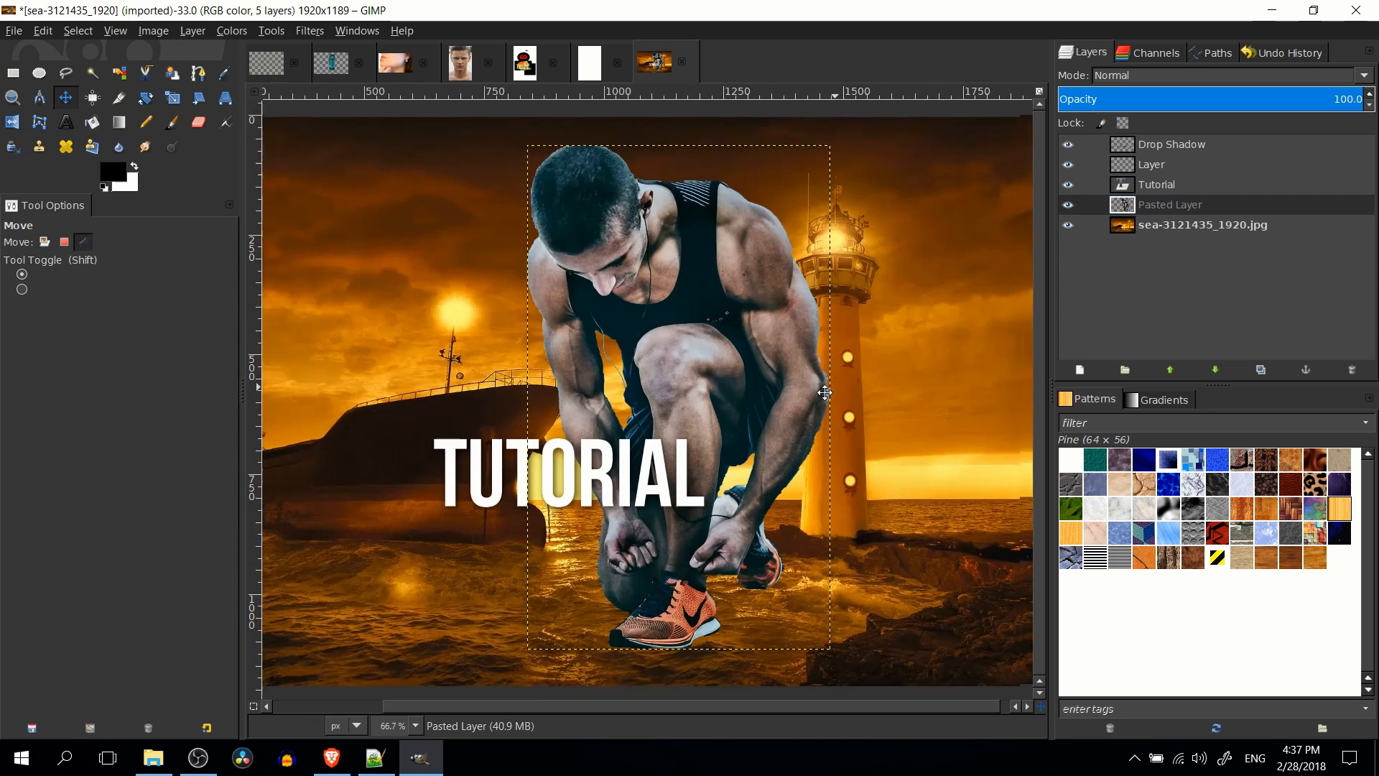
left_click_drag(832, 367, 780, 373)
scroll(779, 373, "down", 1)
left_click(270, 30)
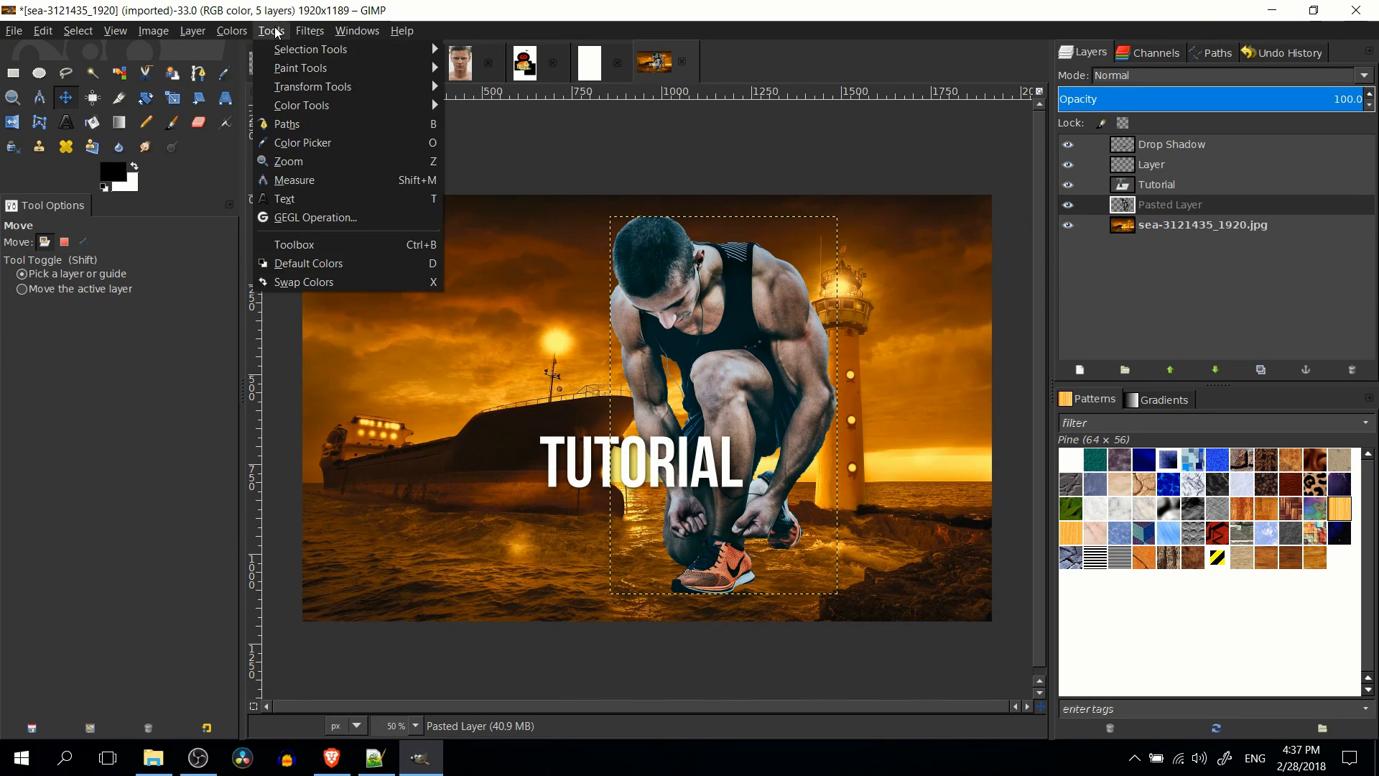
mouse_move(305, 32)
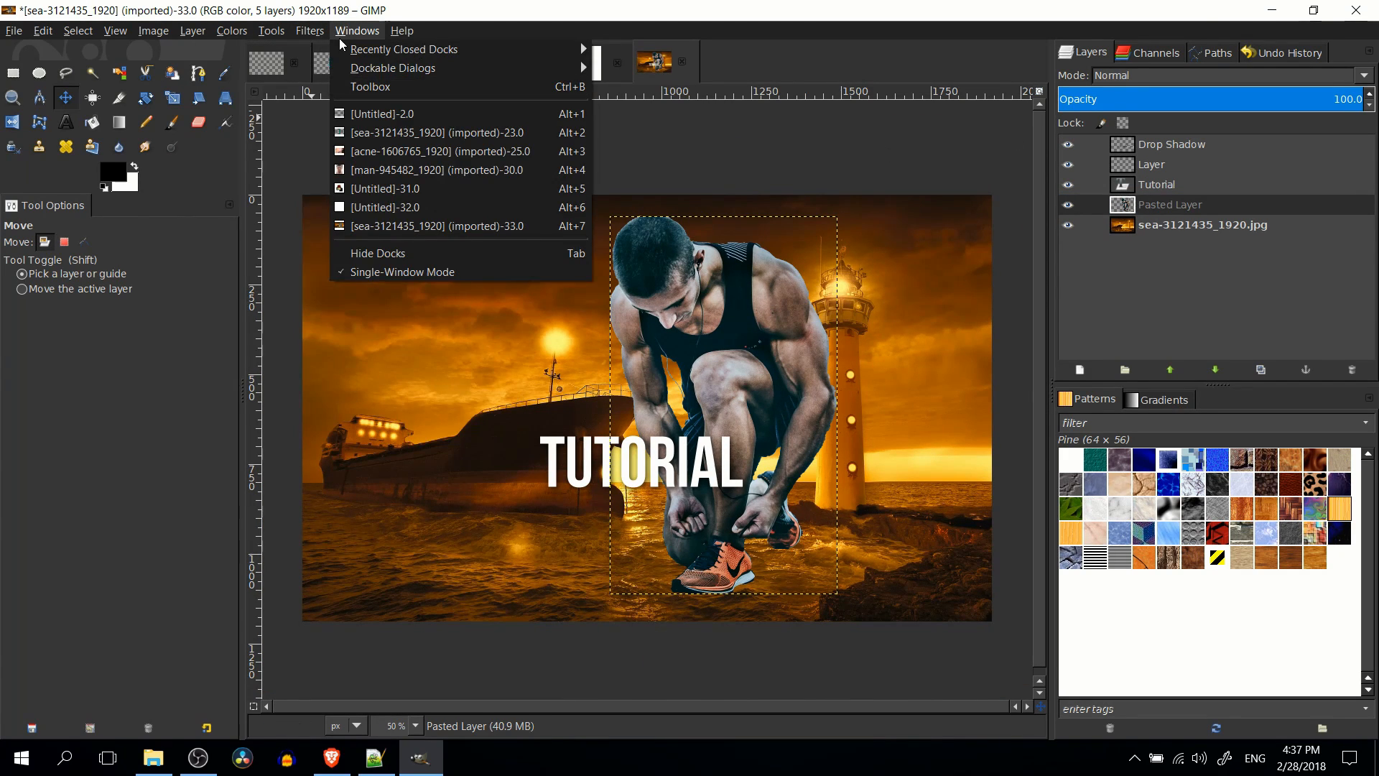
left_click(1205, 214)
right_click(1205, 208)
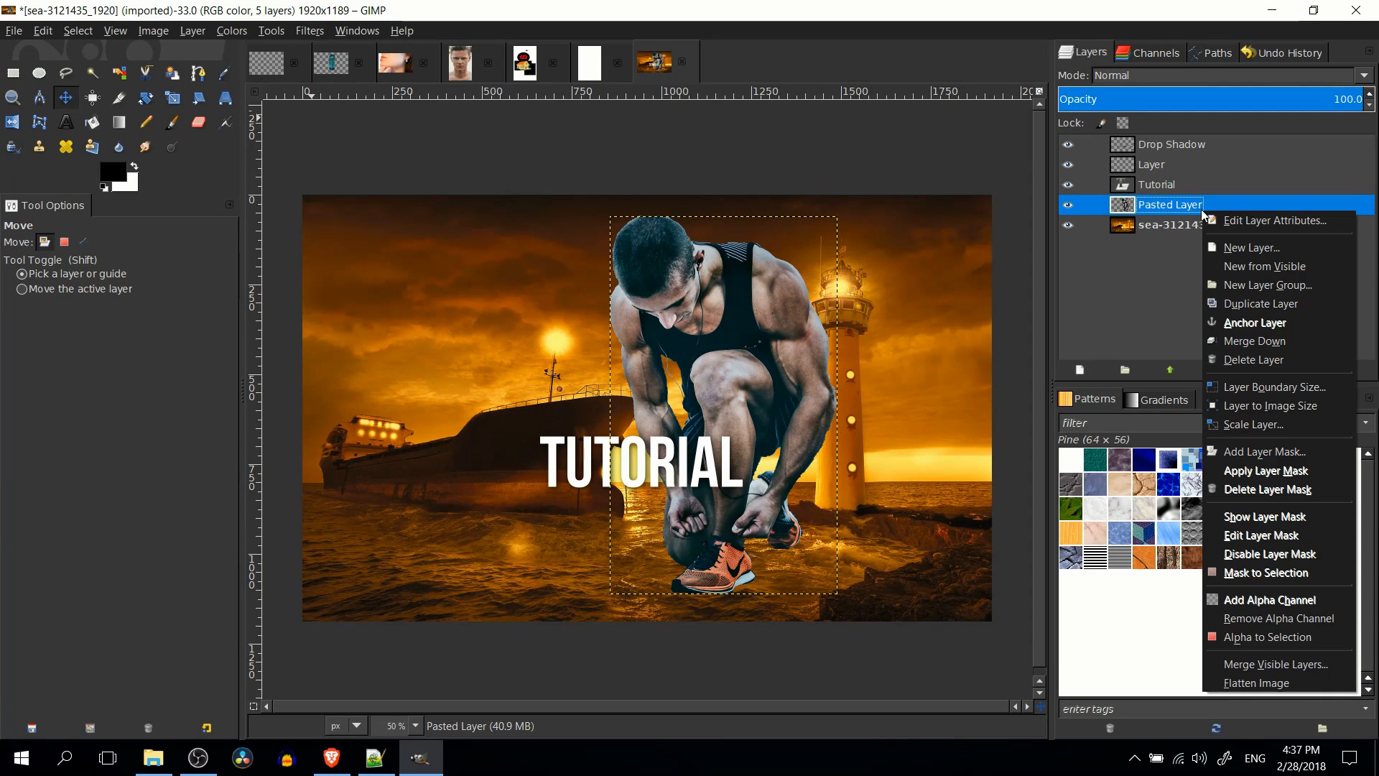
left_click(1278, 637)
left_click_drag(876, 384, 789, 376)
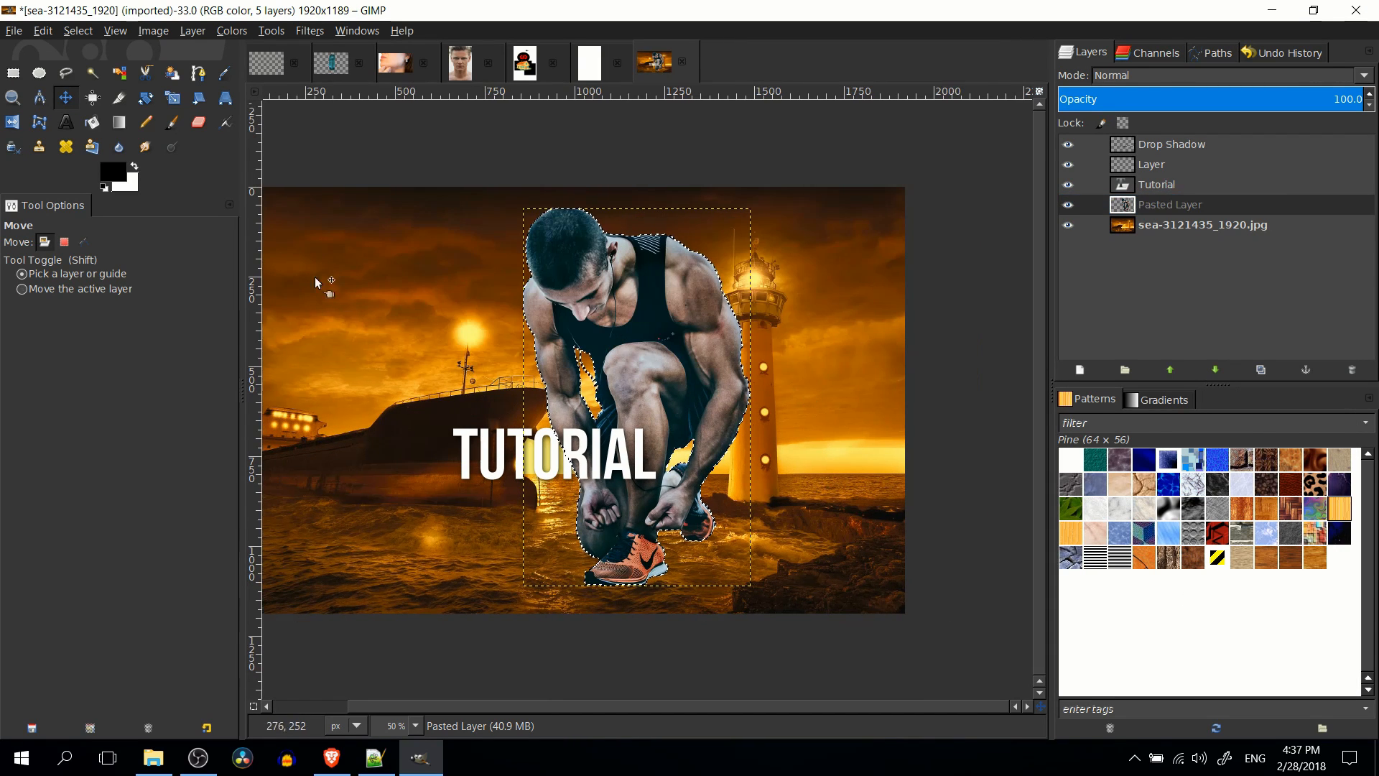
Repeat the Drop Shadow filter on the athlete's layer with the last settings, clear the selection, and check the edges.
left_click(310, 30)
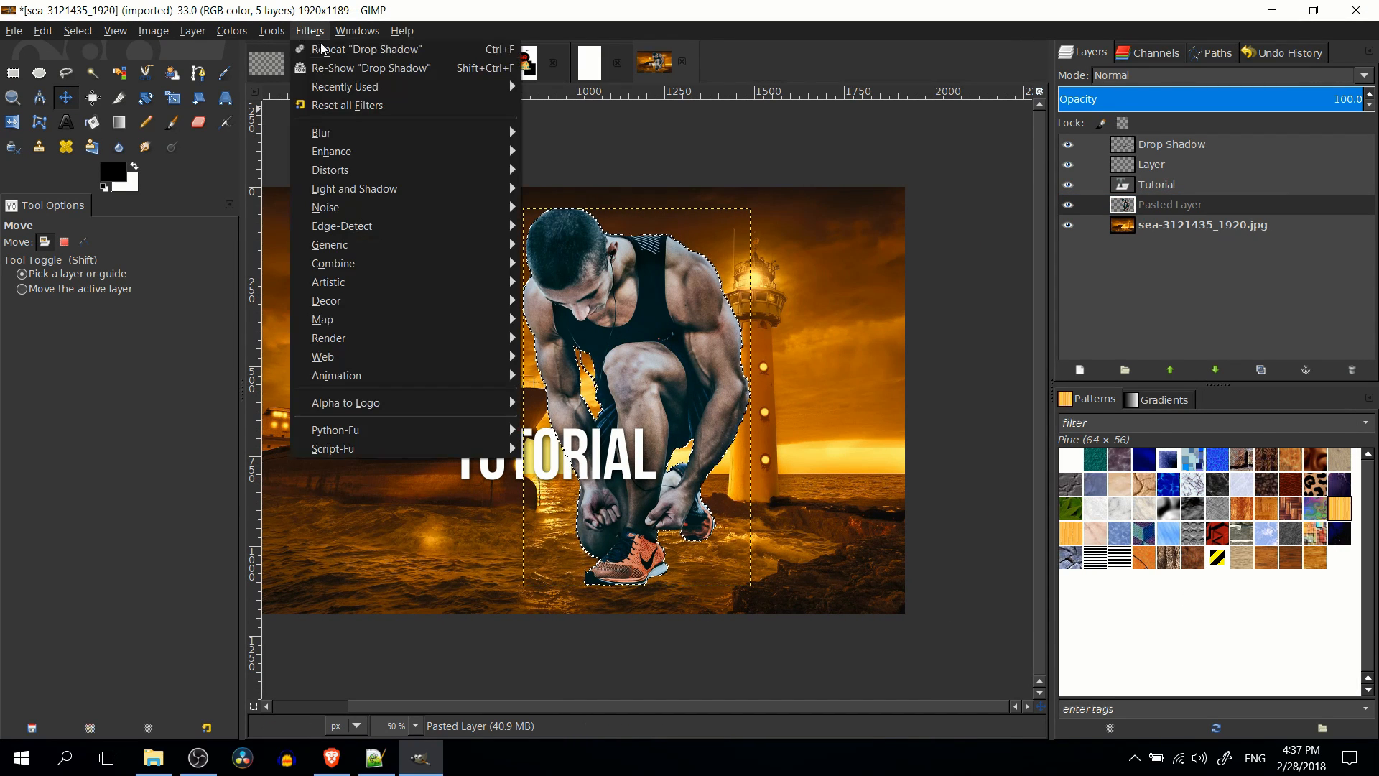
left_click(325, 50)
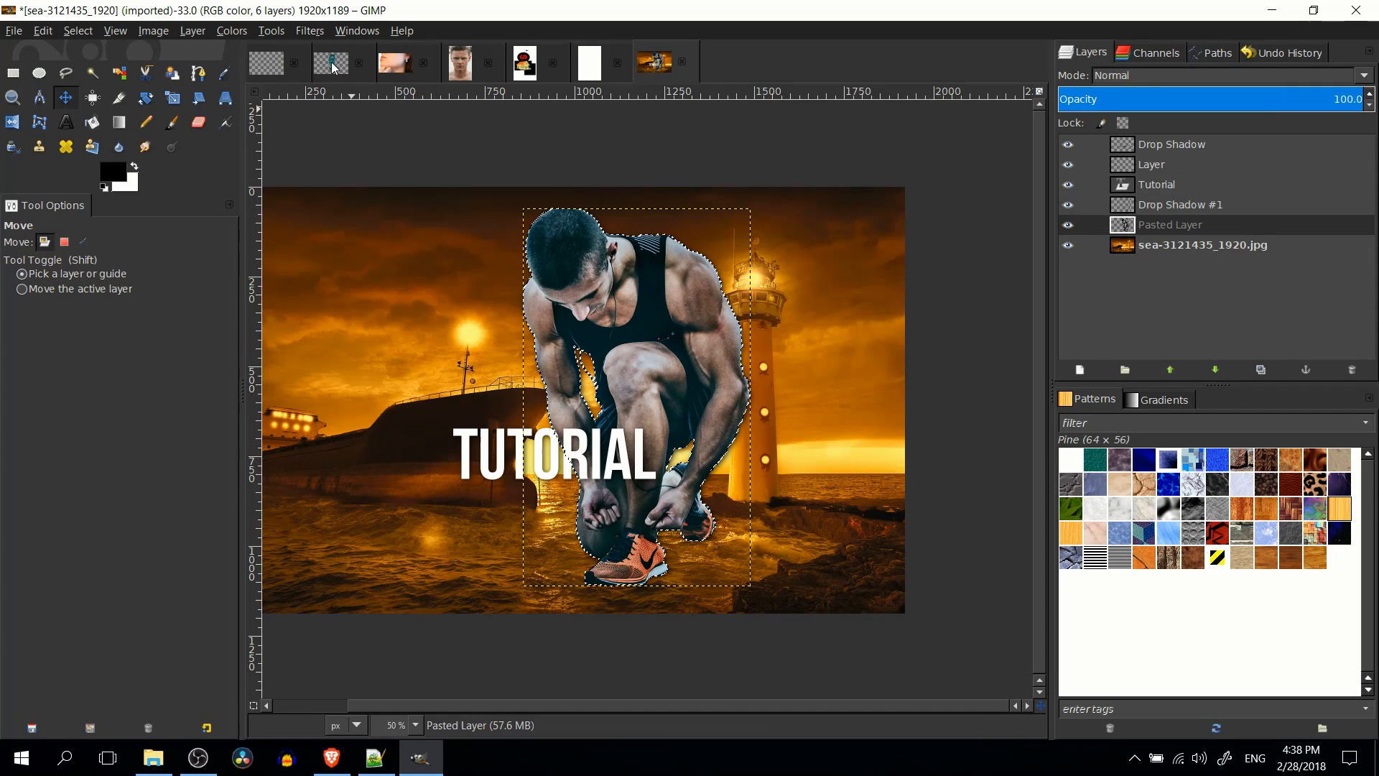
key("r")
scroll(800, 385, "up", 3, "ctrl")
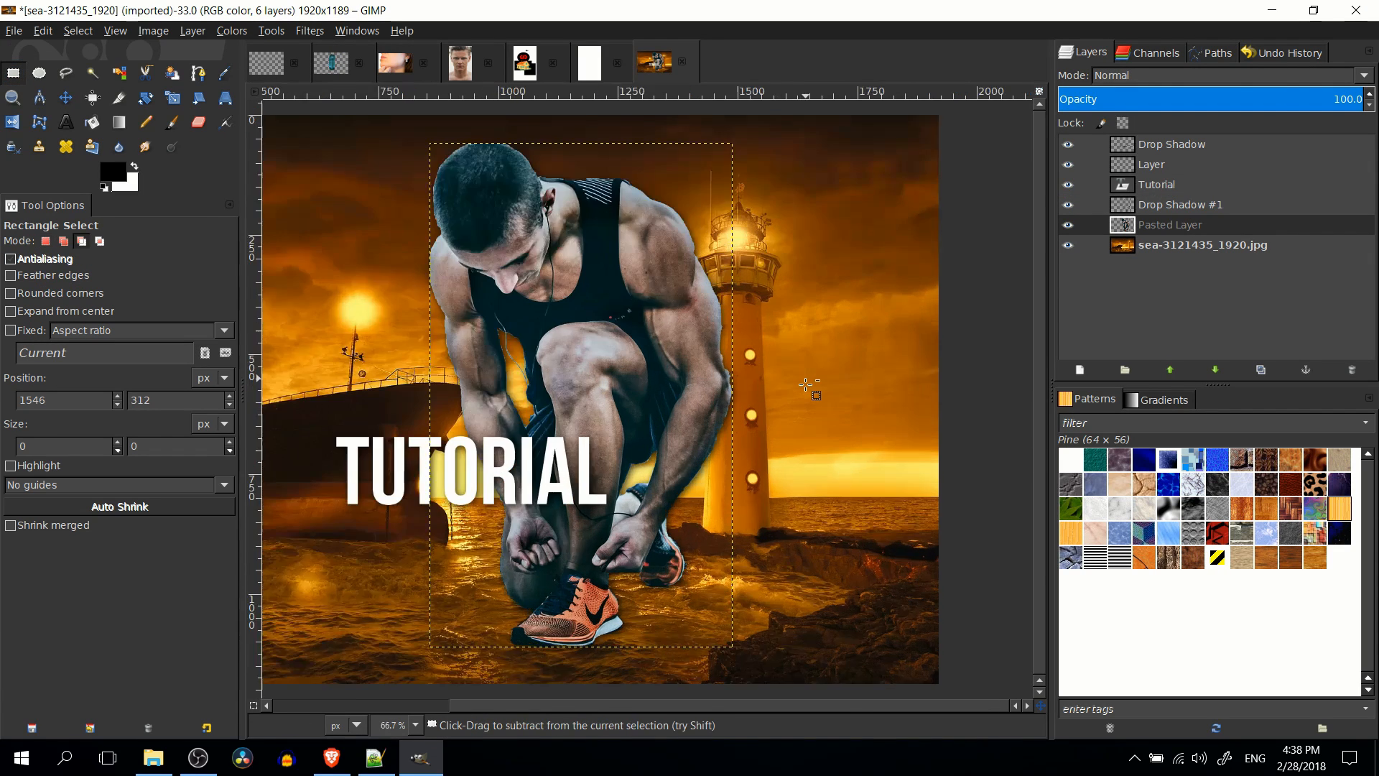
scroll(627, 373, "down", 3, "ctrl")
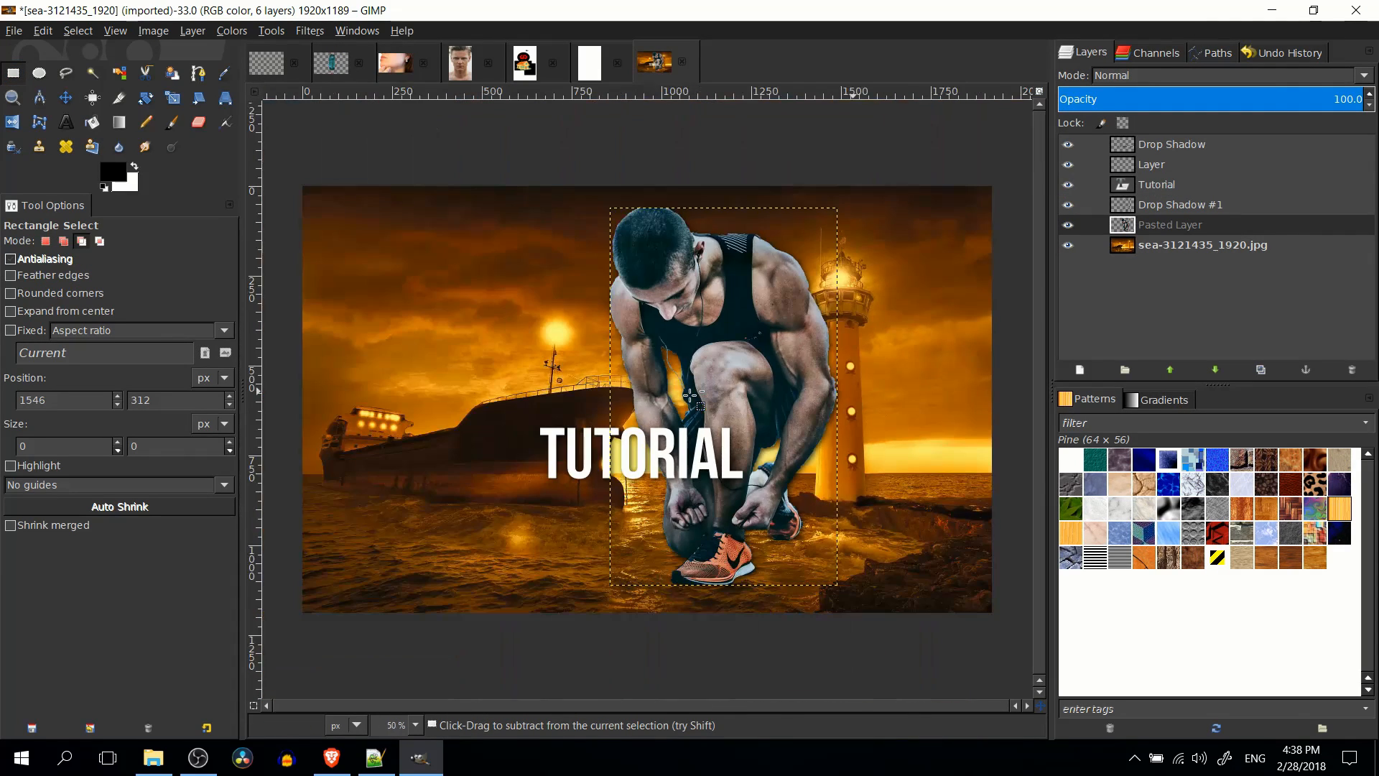
Undo and redo the athlete's drop shadow to compare the image with and without it.
key("ctrl+z")
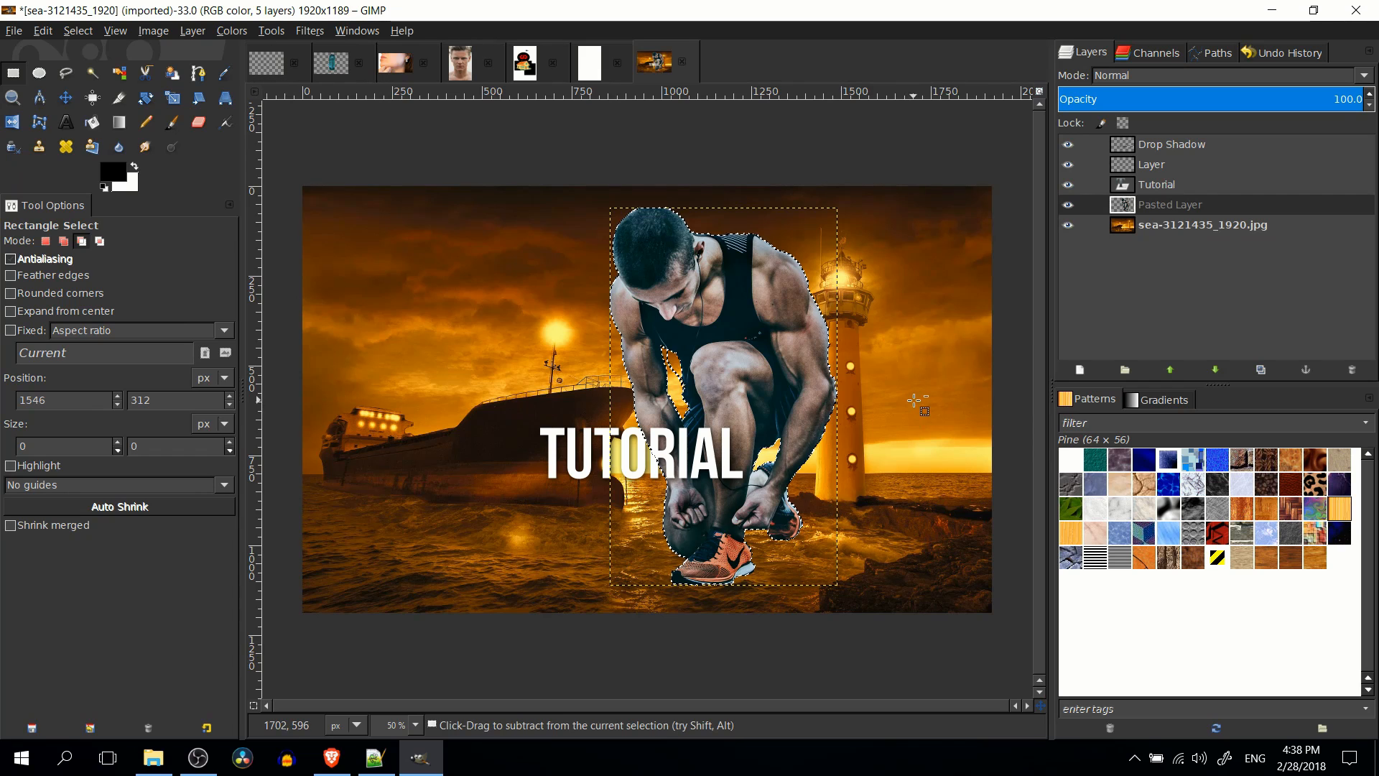
key("ctrl+y")
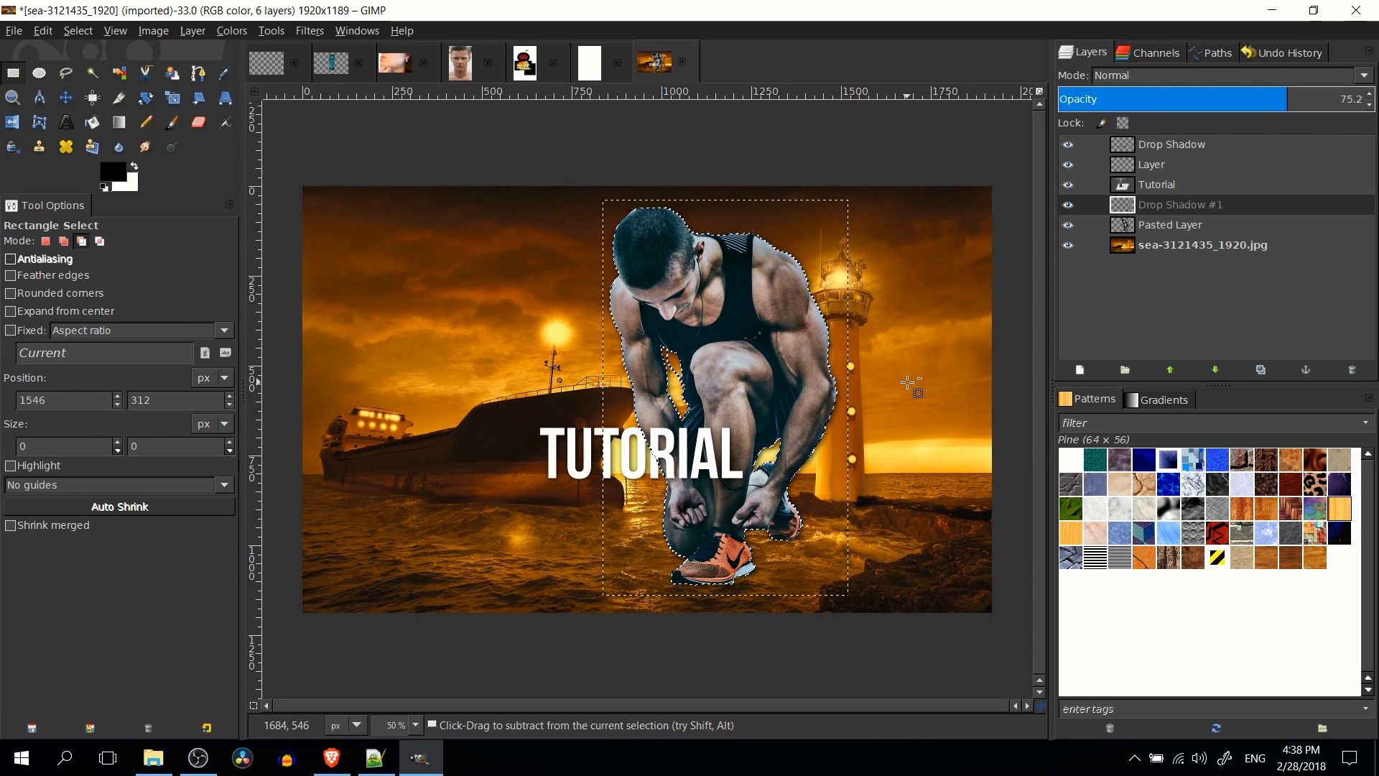
key("ctrl+z")
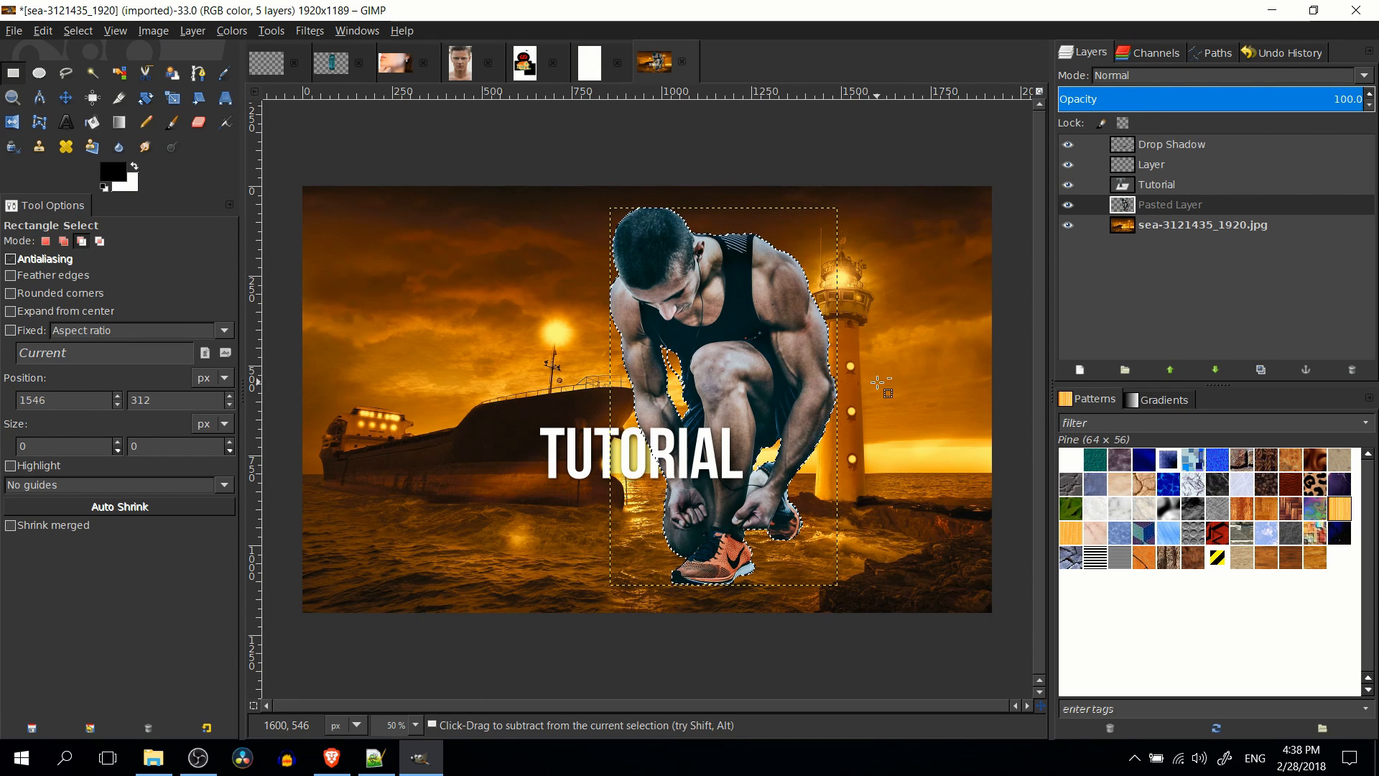
key("ctrl+y")
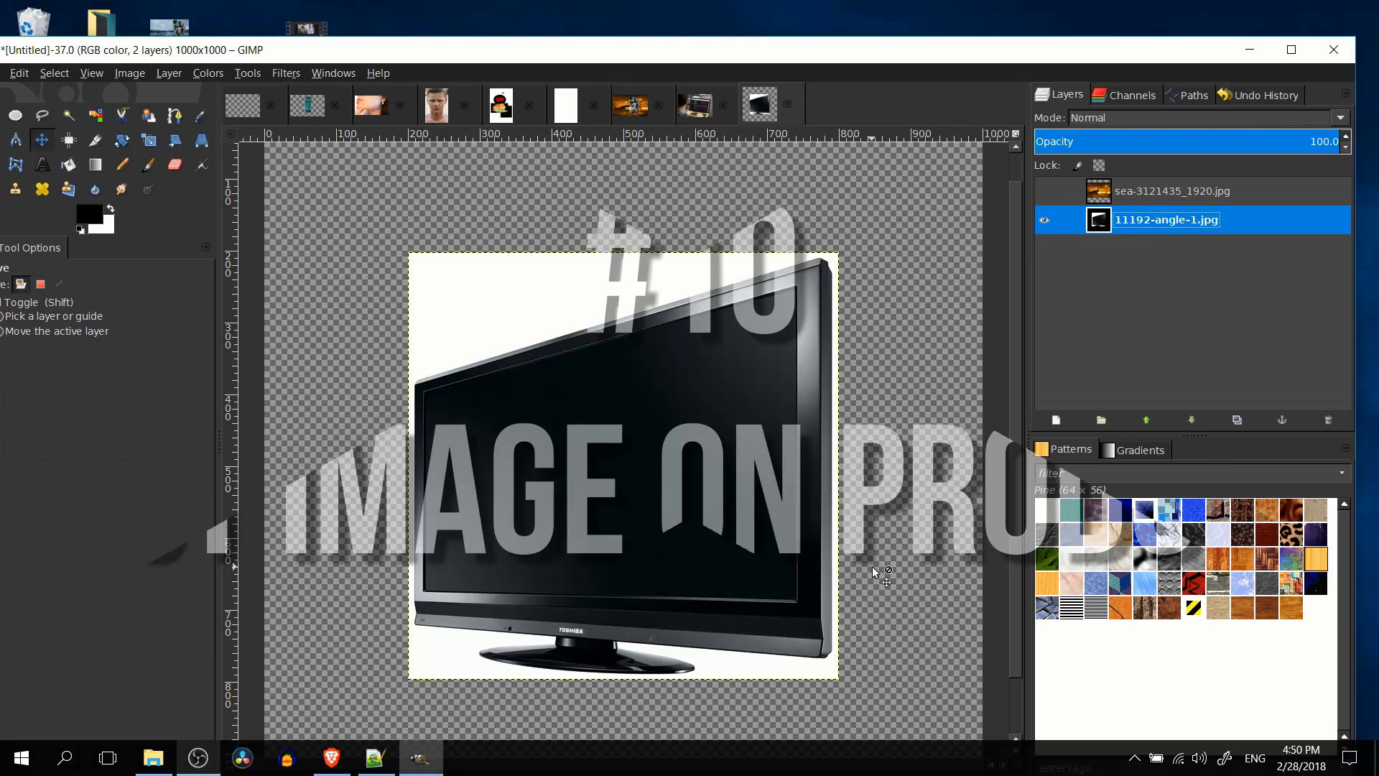
In the television image, show the sea-3121435_1920.jpg layer and make it the active layer.
key("minus")
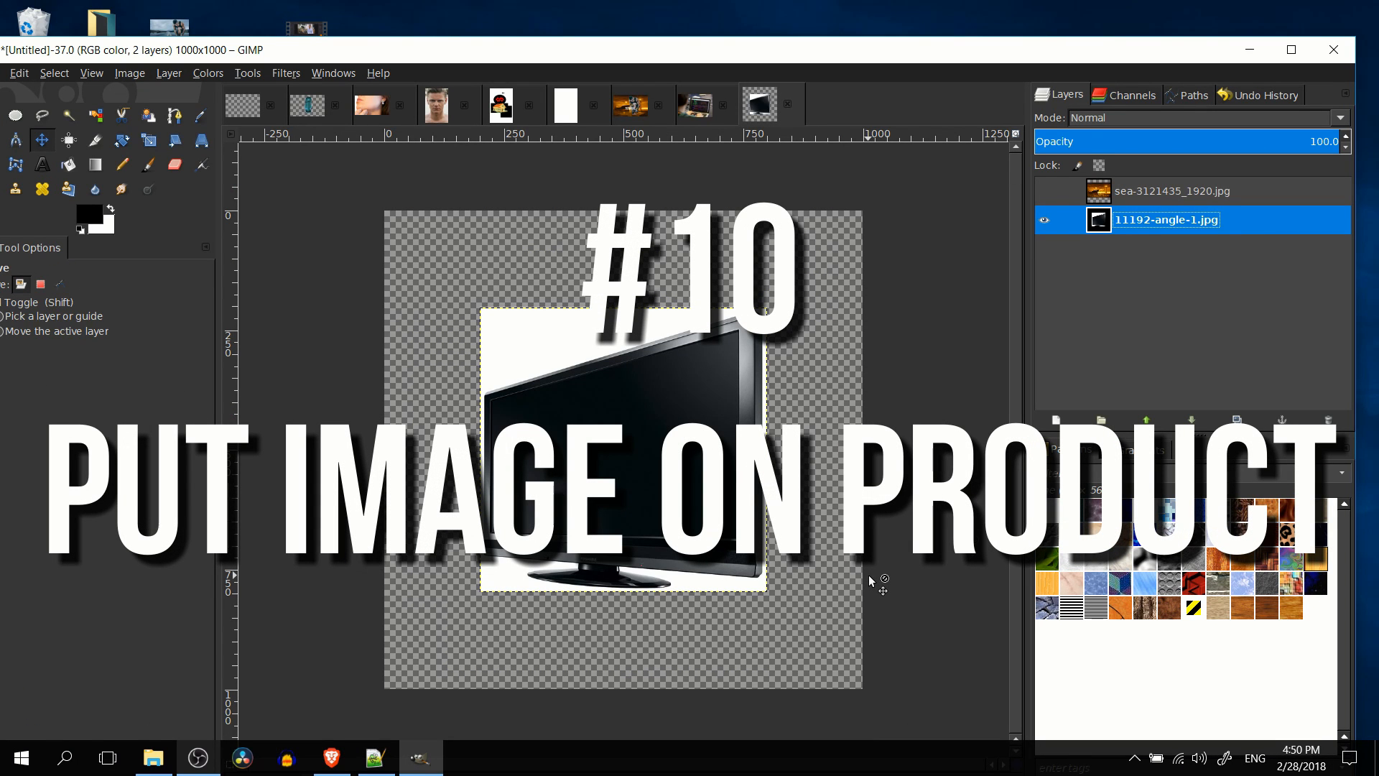
left_click(1047, 191)
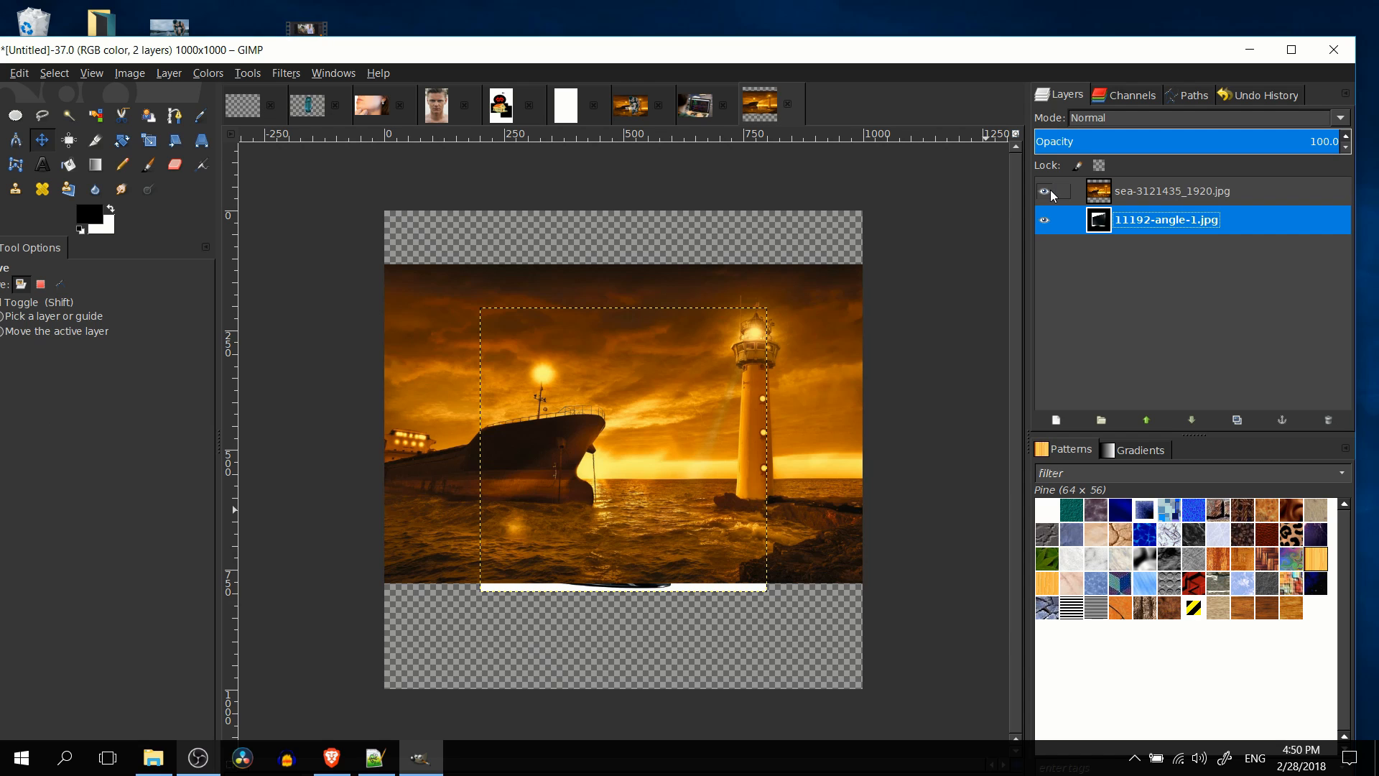
left_click(1045, 196)
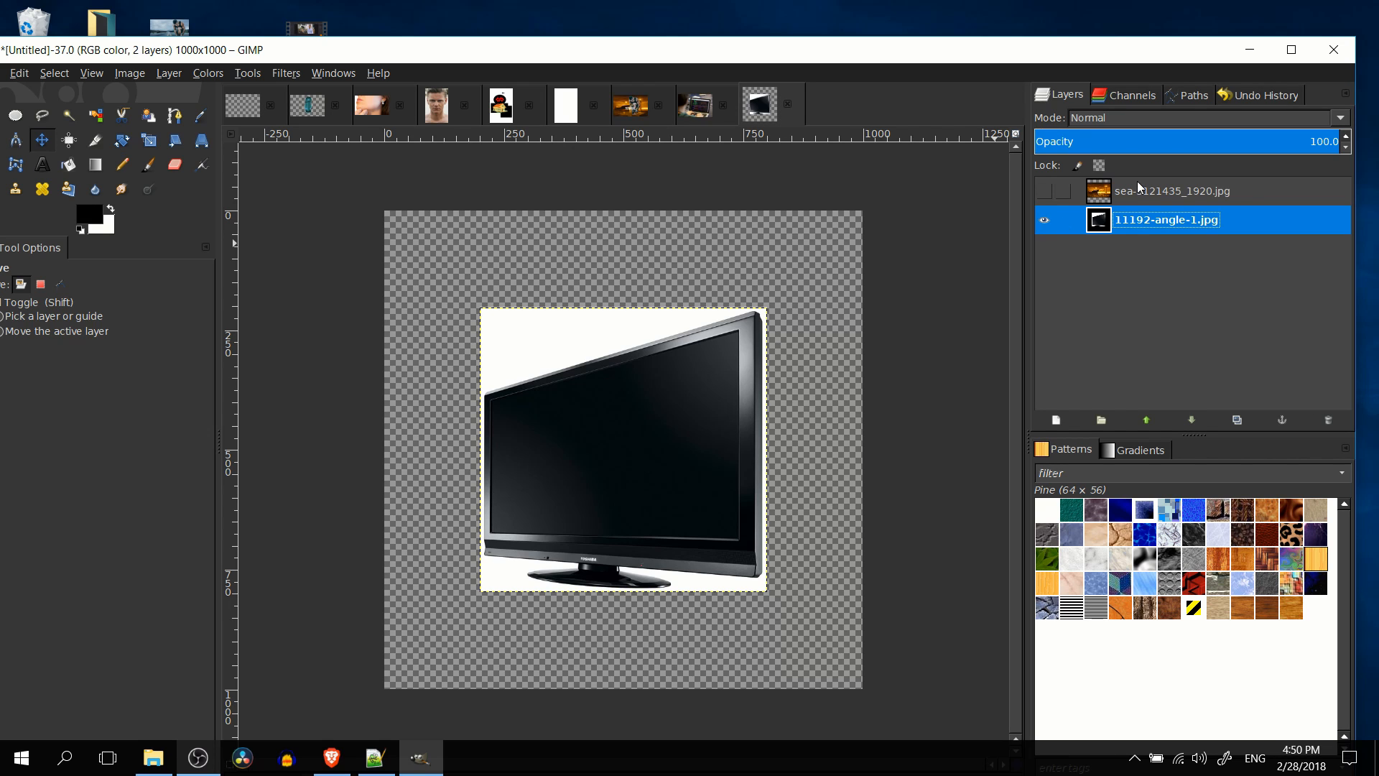
left_click(1045, 191)
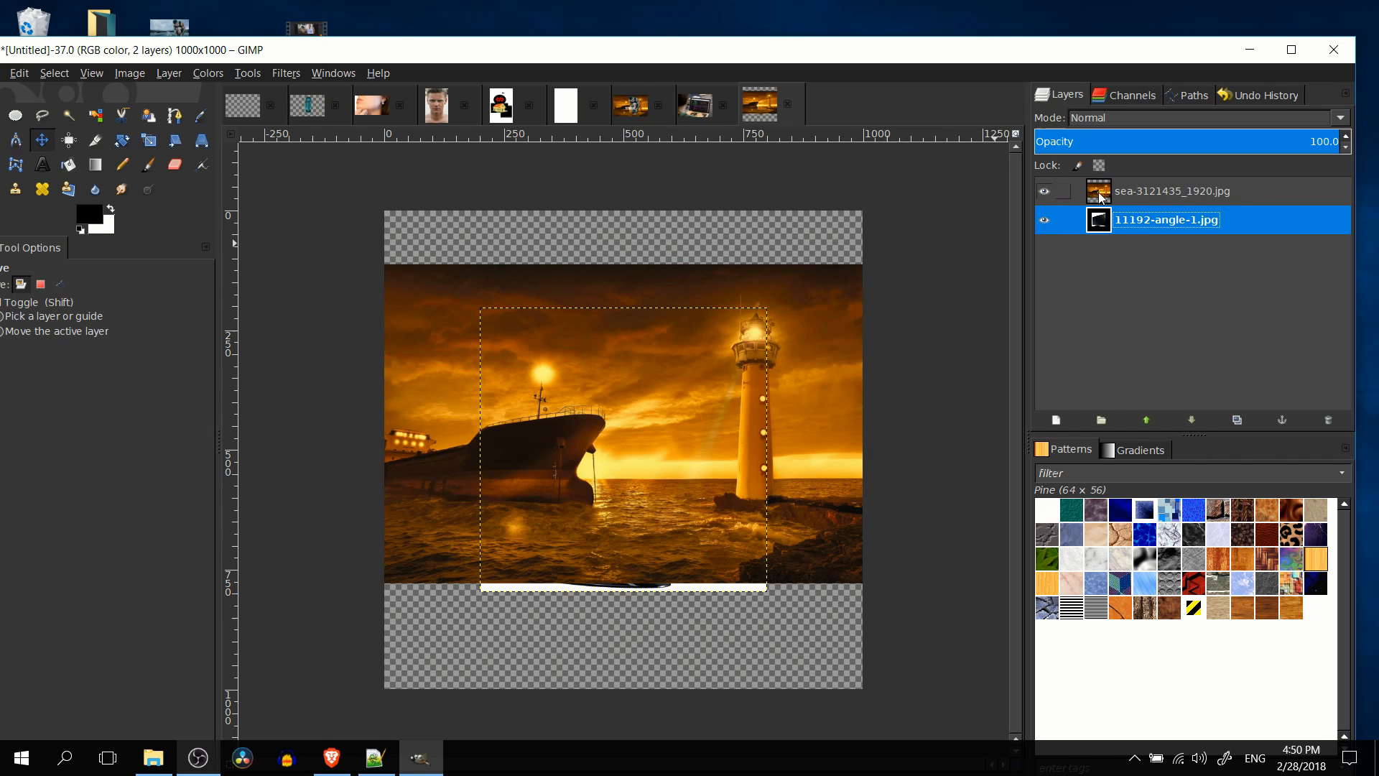
left_click(1134, 198)
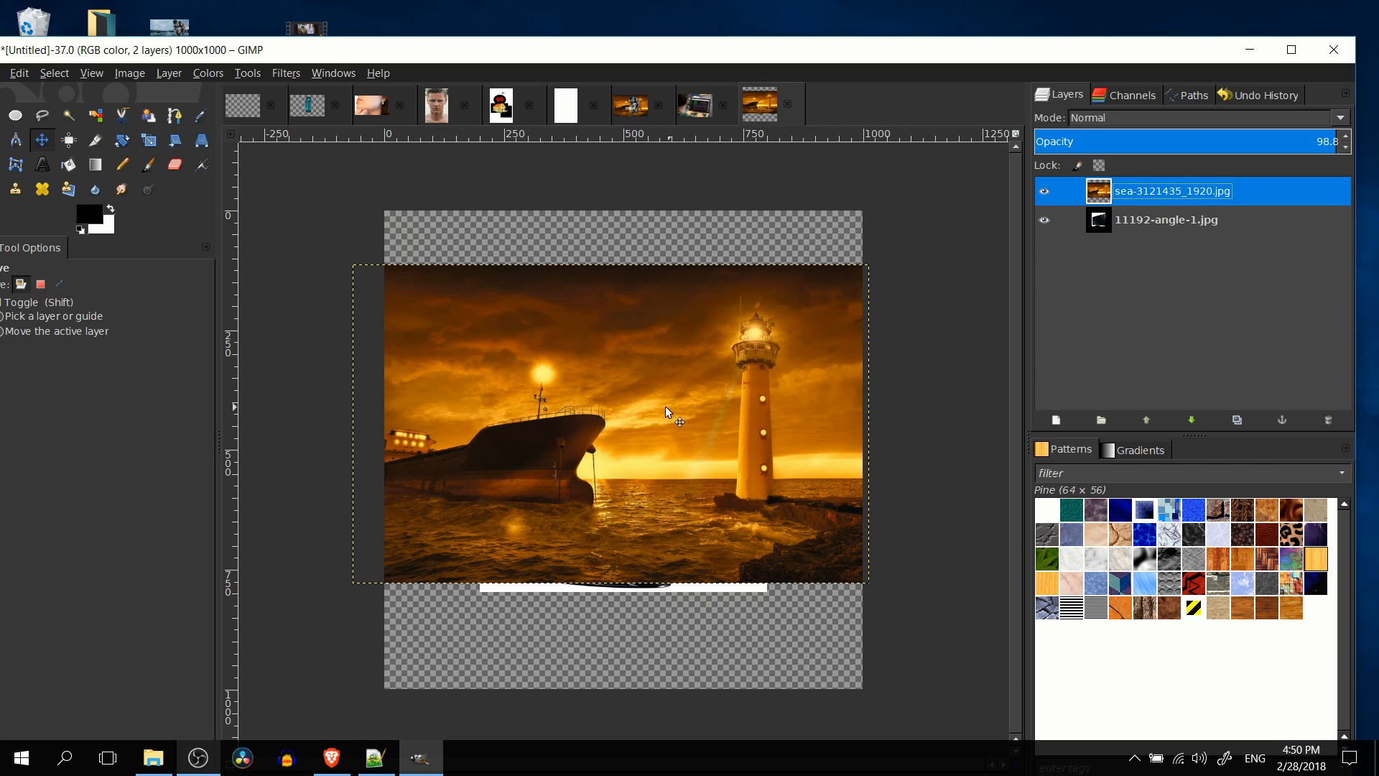
left_click(201, 142)
left_click(620, 386)
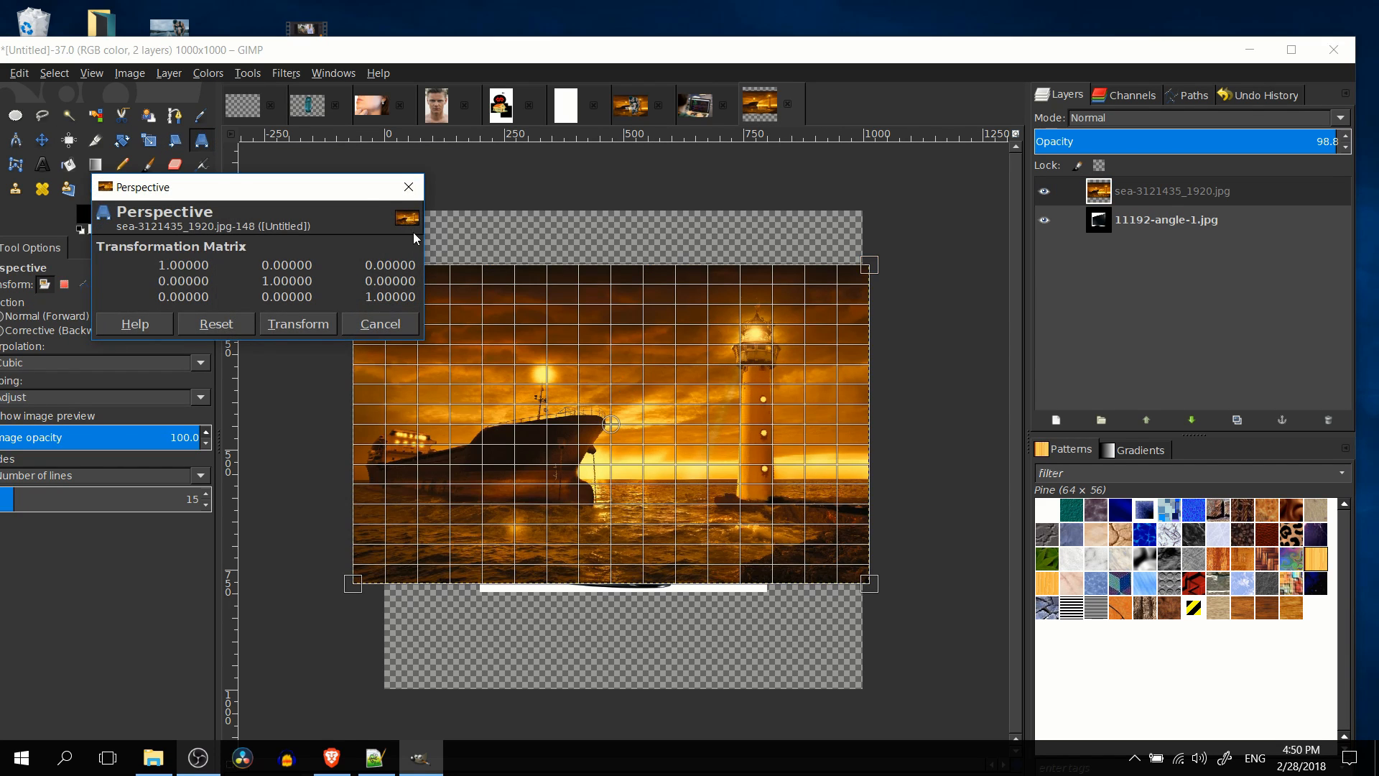
left_click_drag(354, 190, 299, 99)
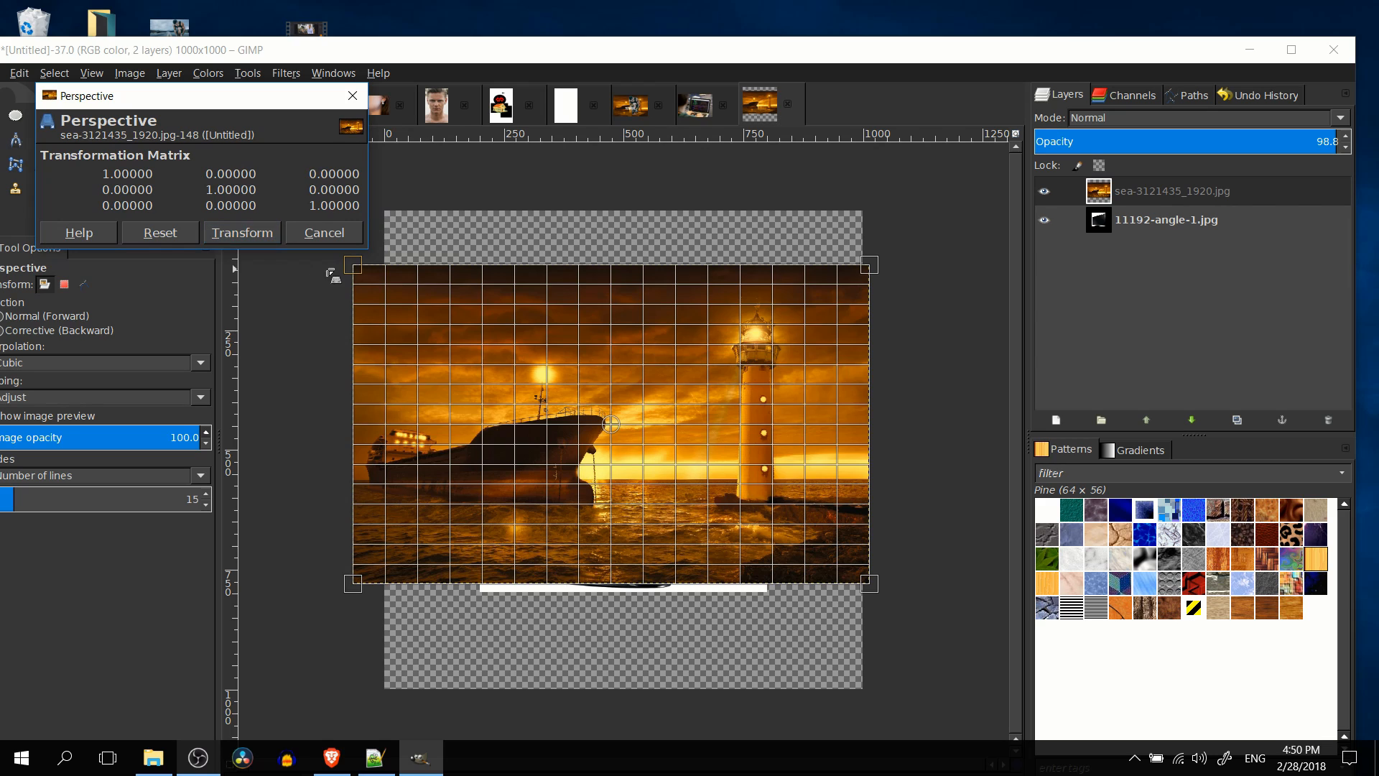
left_click_drag(330, 273, 492, 328)
left_click_drag(354, 577, 495, 506)
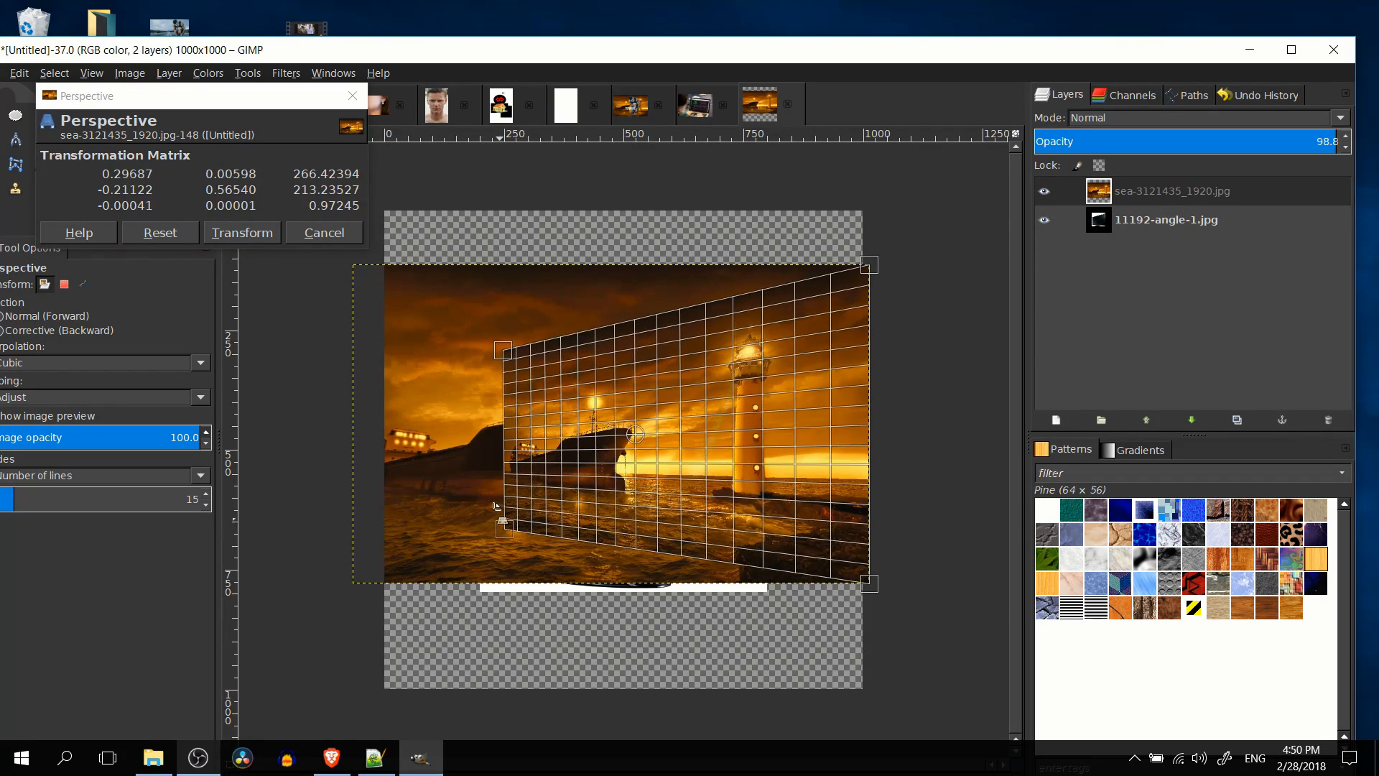
left_click(332, 233)
Lower the sea photo layer's opacity to about 69.7 so the television shows through.
left_click(1197, 193)
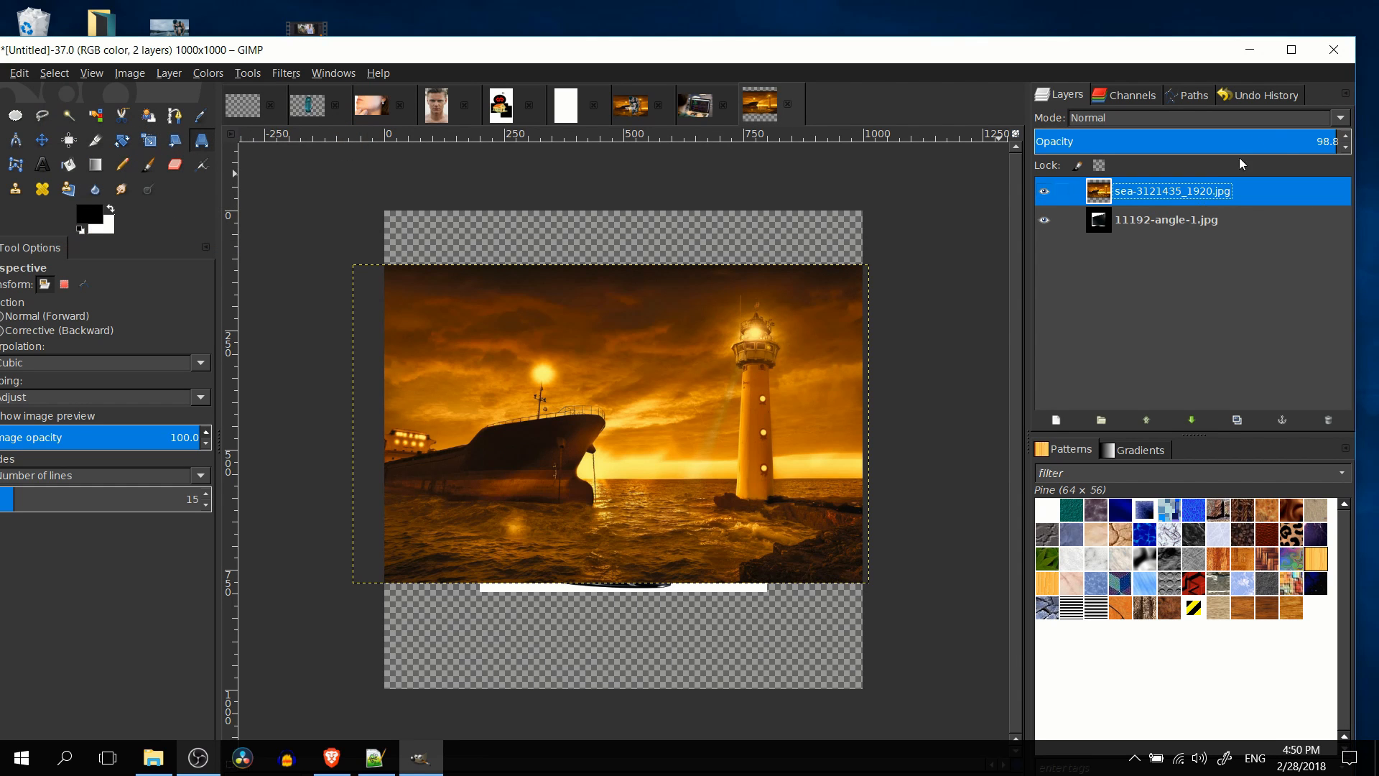
left_click_drag(1312, 147, 1253, 146)
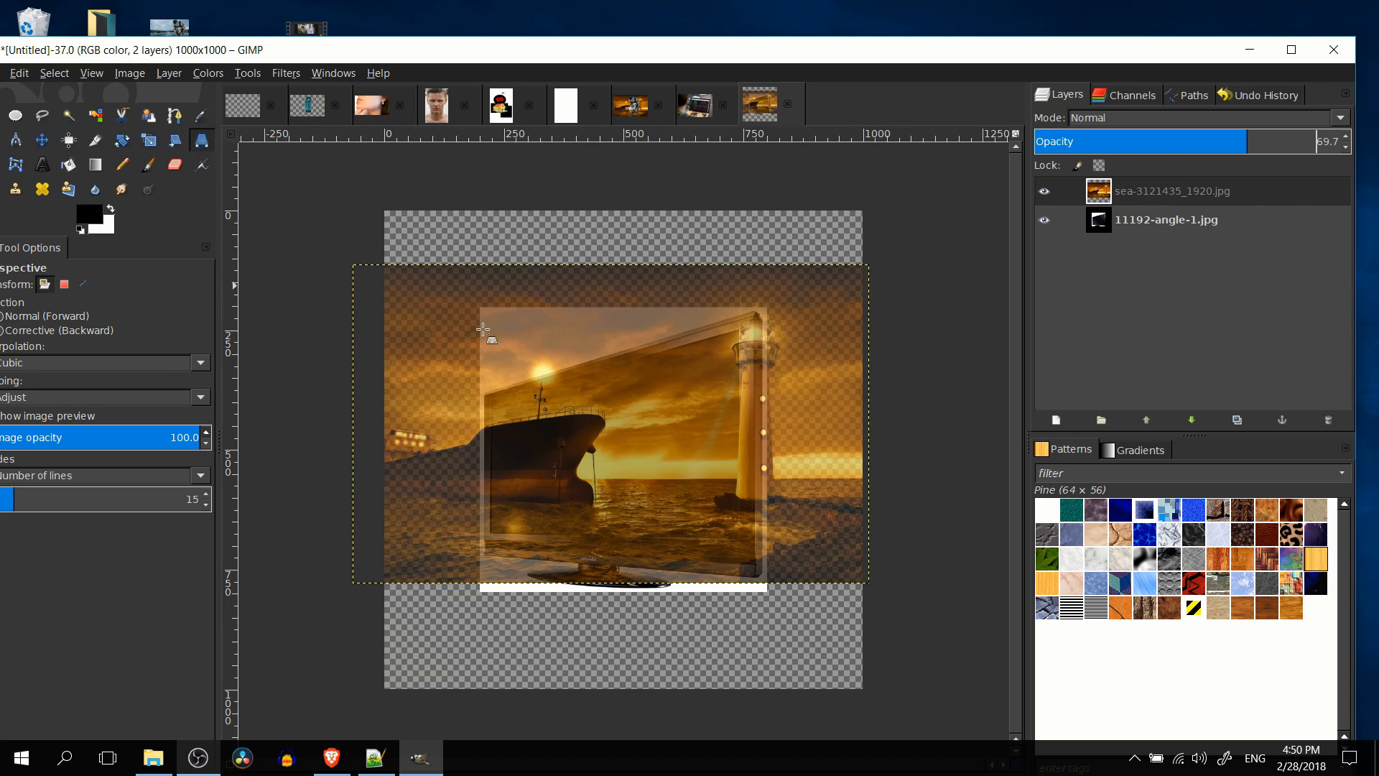
Use the Perspective tool on the sea photo layer to place its four corners roughly on the television screen's corners.
left_click(497, 352)
left_click_drag(354, 268, 495, 407)
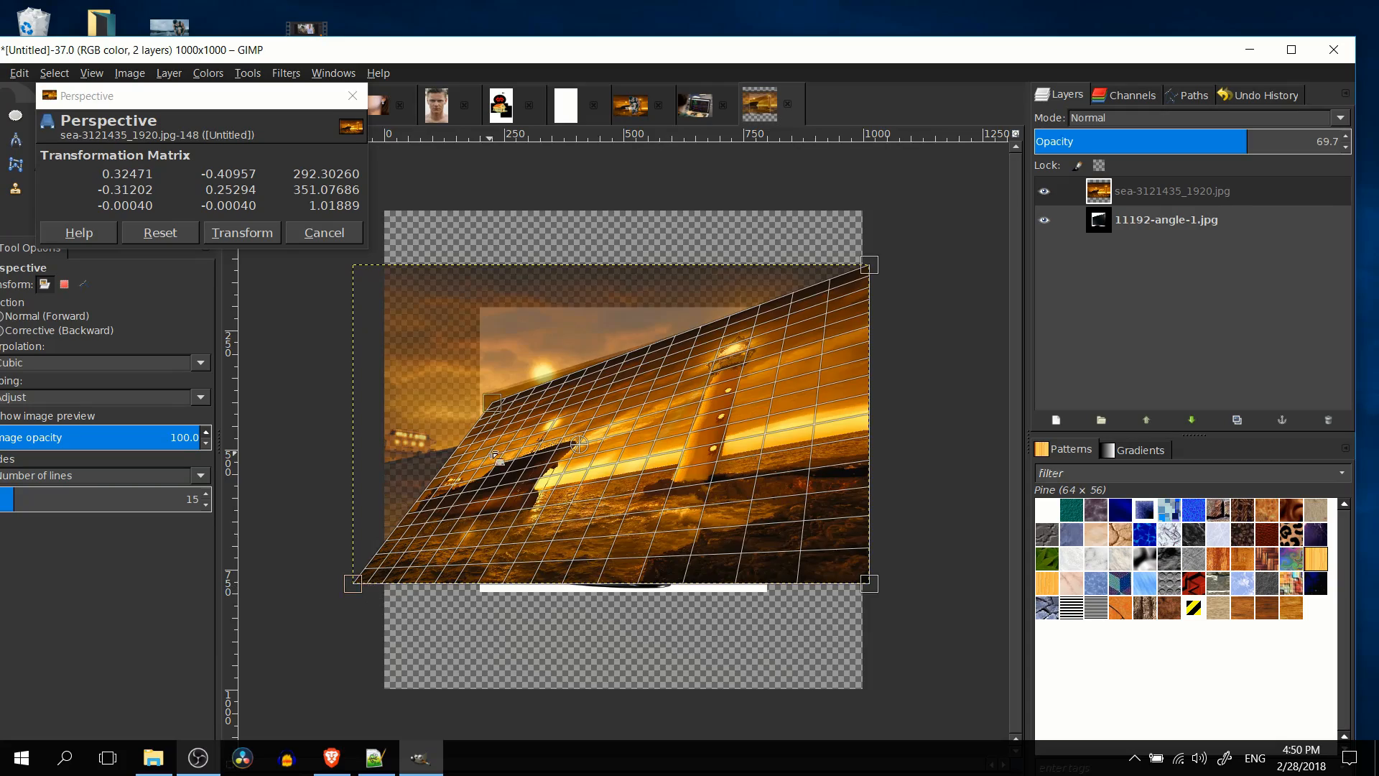
scroll(495, 456, "up", 5)
scroll(400, 317, "down", 3)
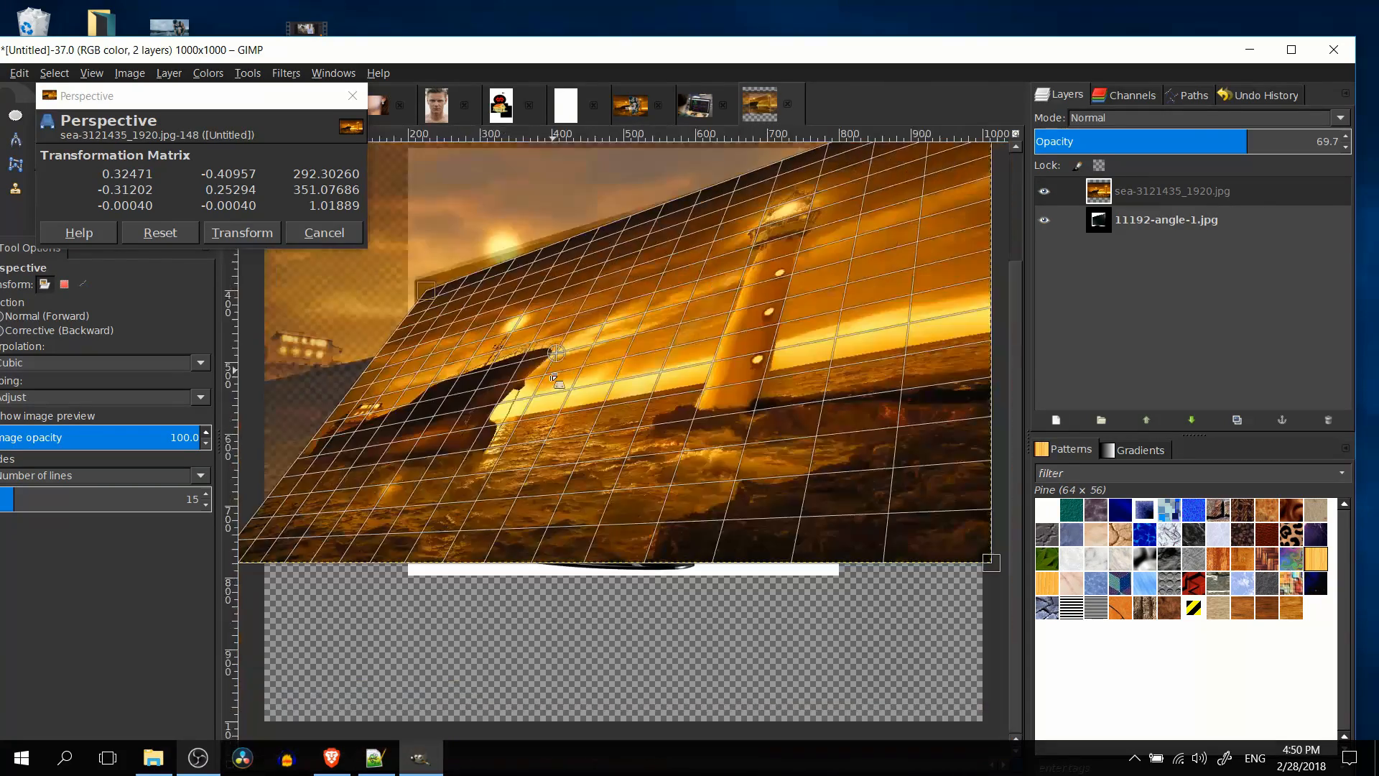
scroll(361, 527, "down", 1)
left_click_drag(364, 577, 492, 535)
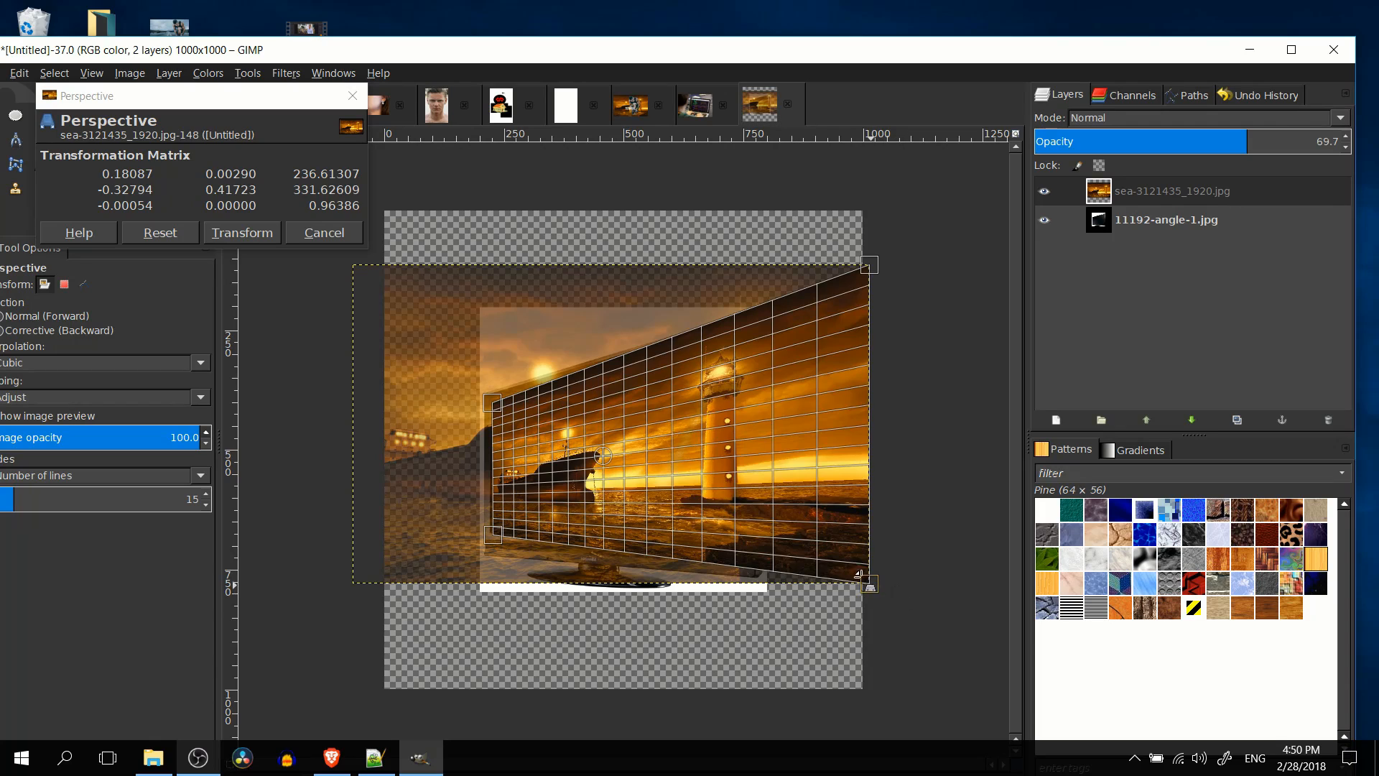
left_click_drag(858, 575, 741, 544)
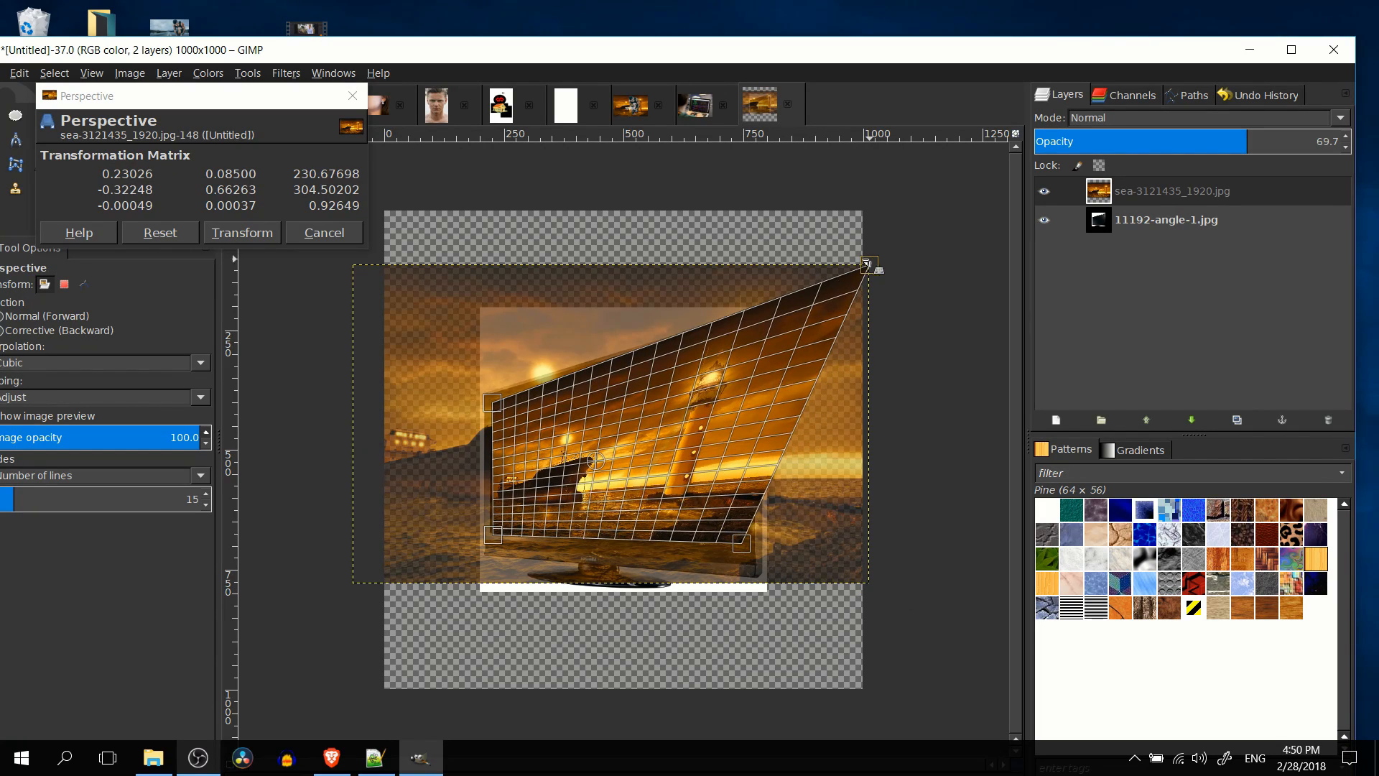
left_click_drag(866, 263, 744, 326)
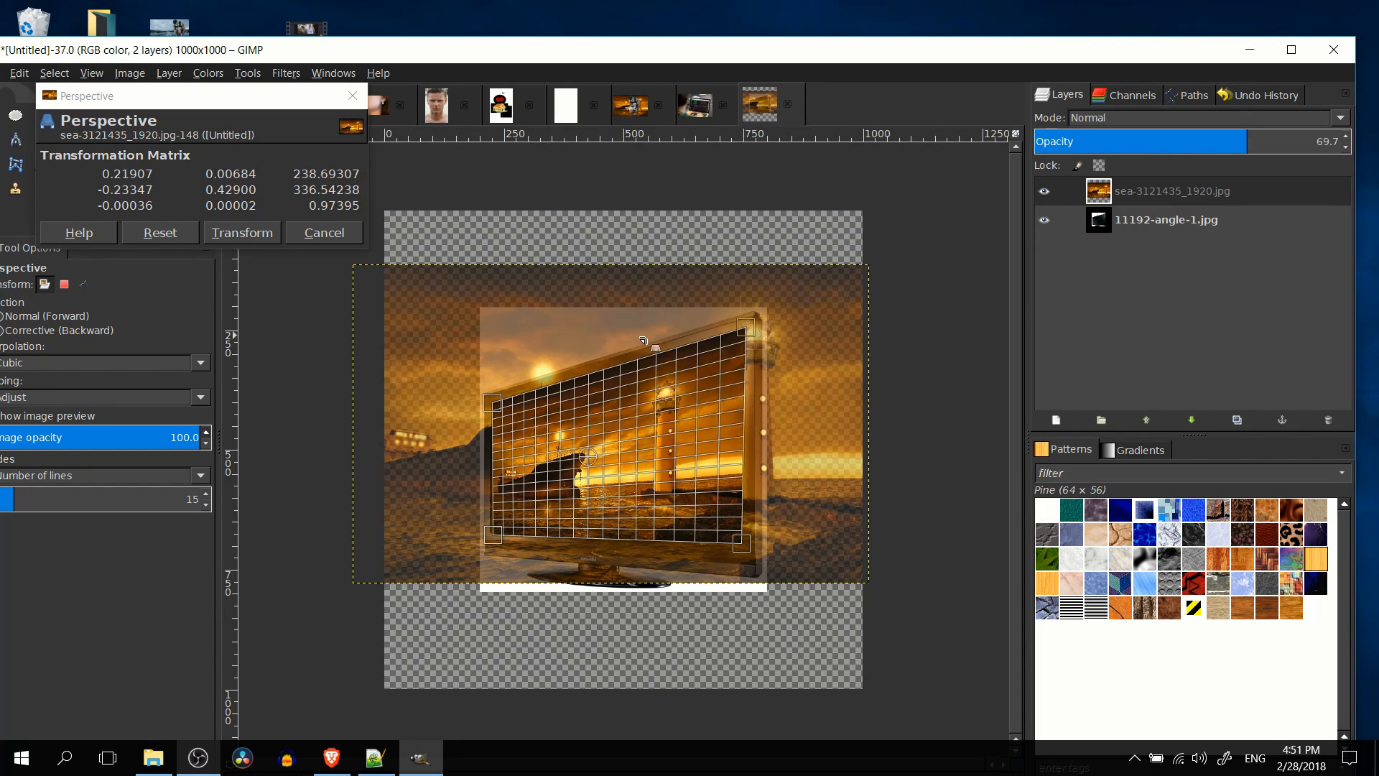
Fine-tune the sea photo's upper-left and lower-left perspective corners to meet the inner edge of the television frame.
scroll(643, 340, "up", 7)
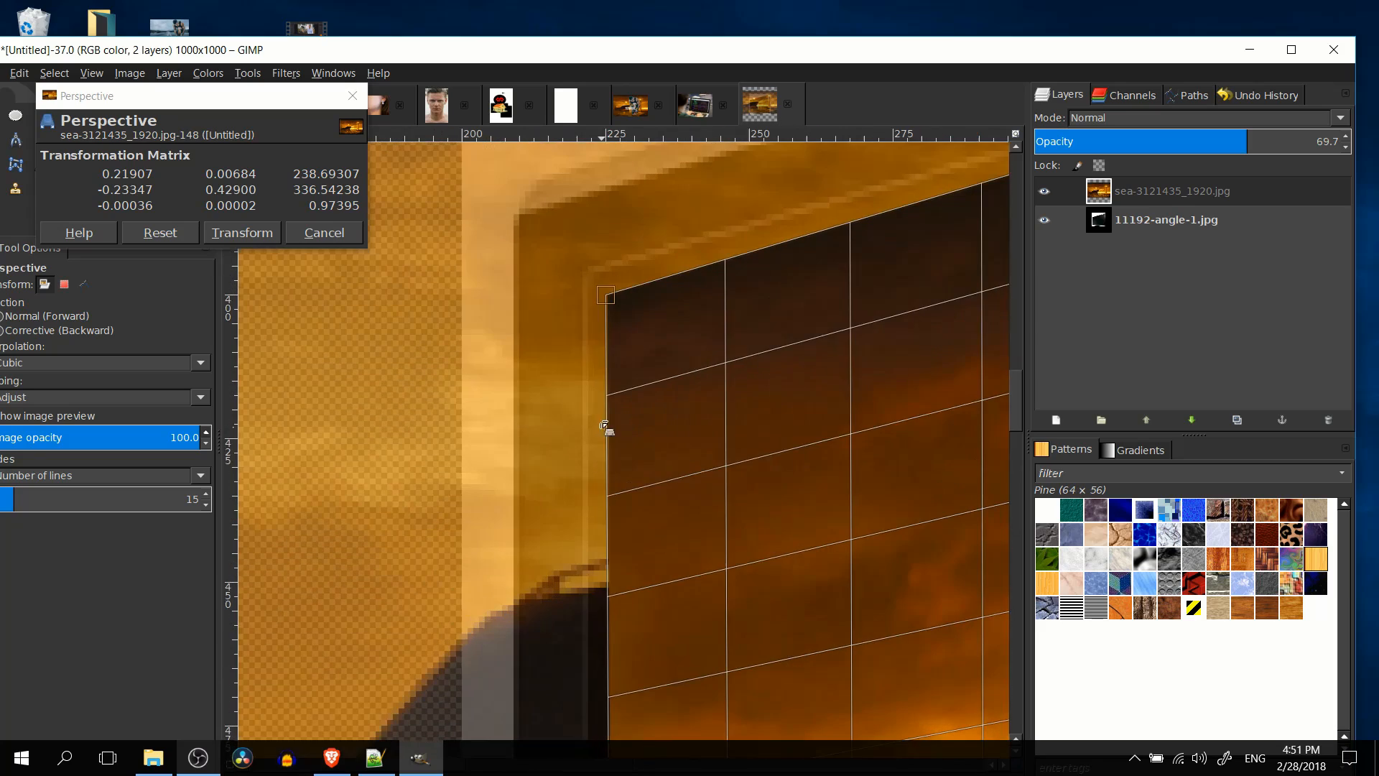
left_click_drag(606, 296, 594, 280)
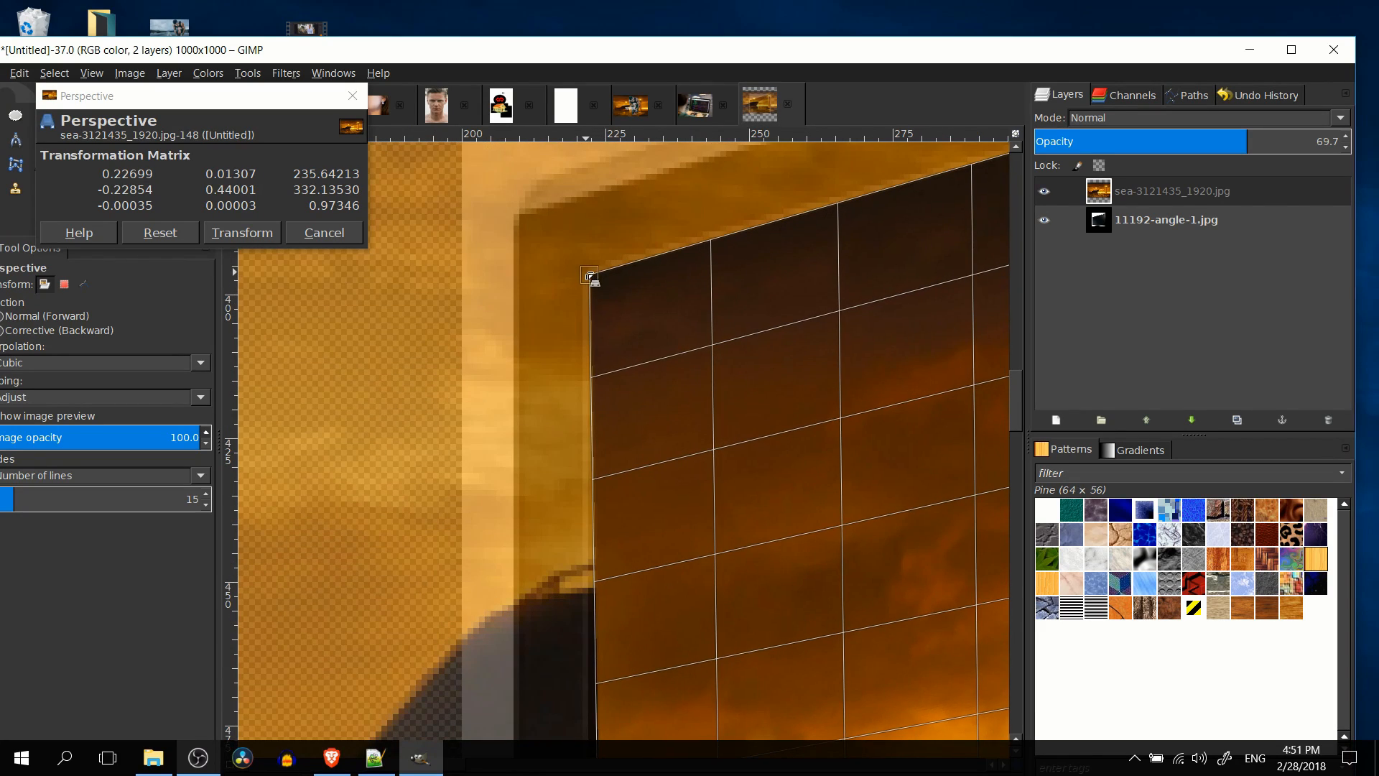
scroll(647, 363, "down", 3)
scroll(714, 369, "down", 5)
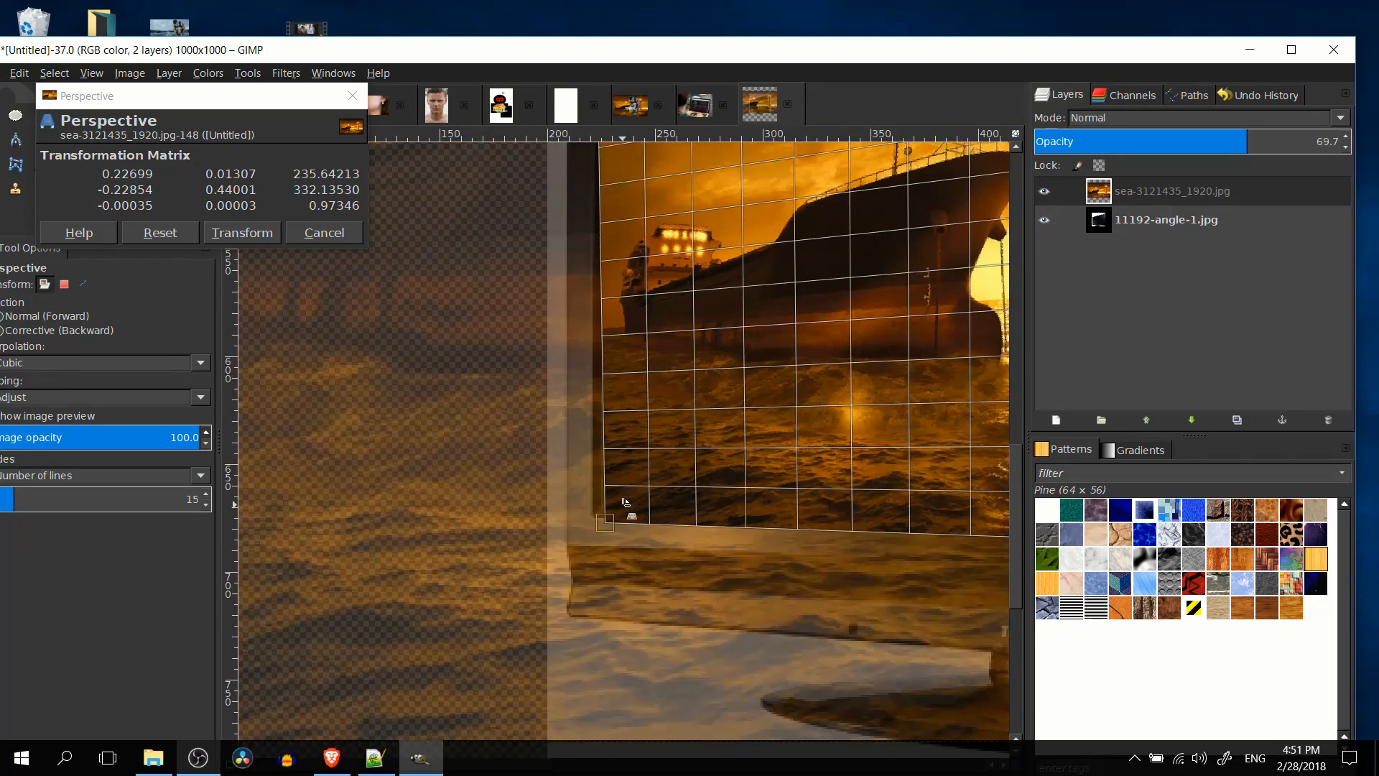
left_click_drag(607, 528, 590, 519)
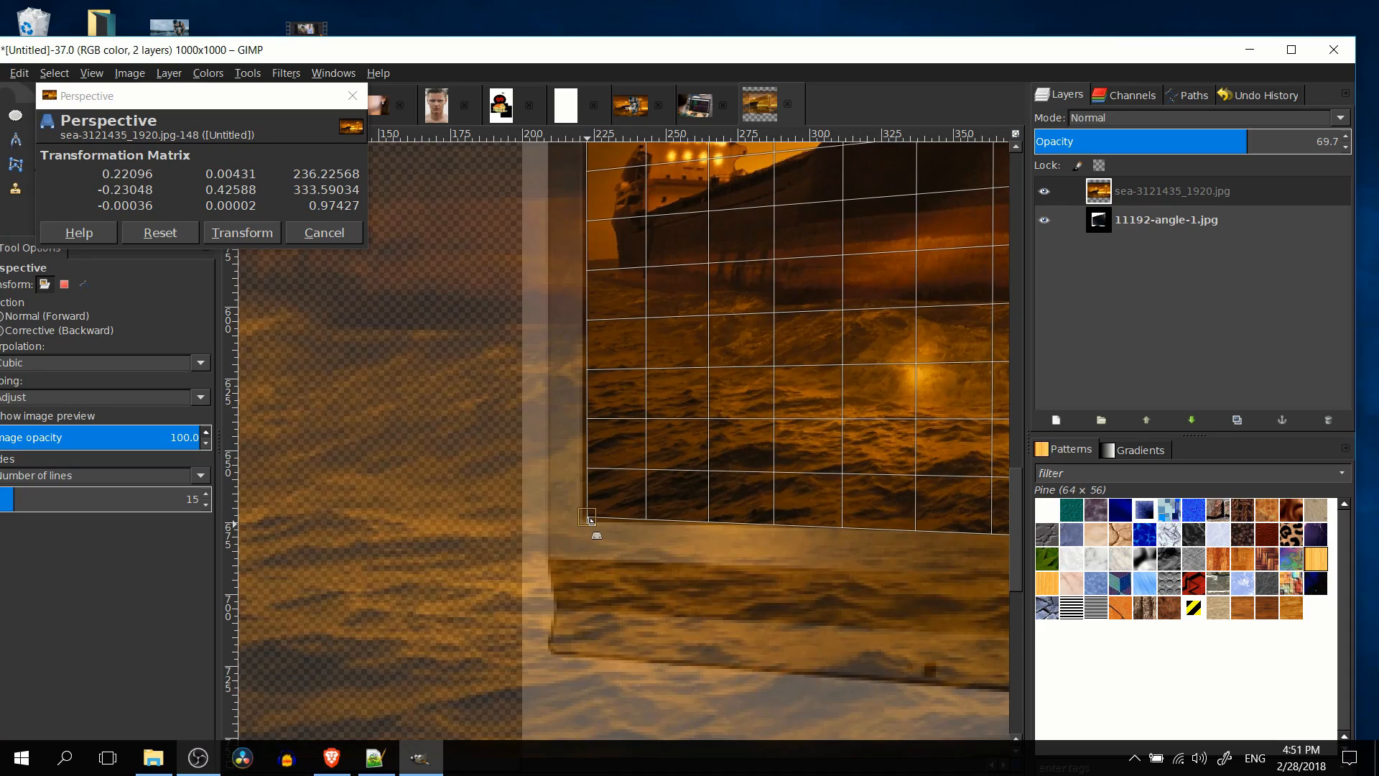
Align the sea photo's lower-right and upper-right perspective corners with the television screen and apply the transformation.
scroll(754, 485, "down", 3)
left_click_drag(828, 452, 252, 534)
left_click_drag(675, 498, 358, 500)
left_click_drag(904, 543, 782, 496)
mouse_move(837, 219)
left_mouse_down()
mouse_move(847, 532)
mouse_move(841, 450)
left_mouse_up()
scroll(840, 450, "up", 1)
left_click_drag(807, 314, 770, 335)
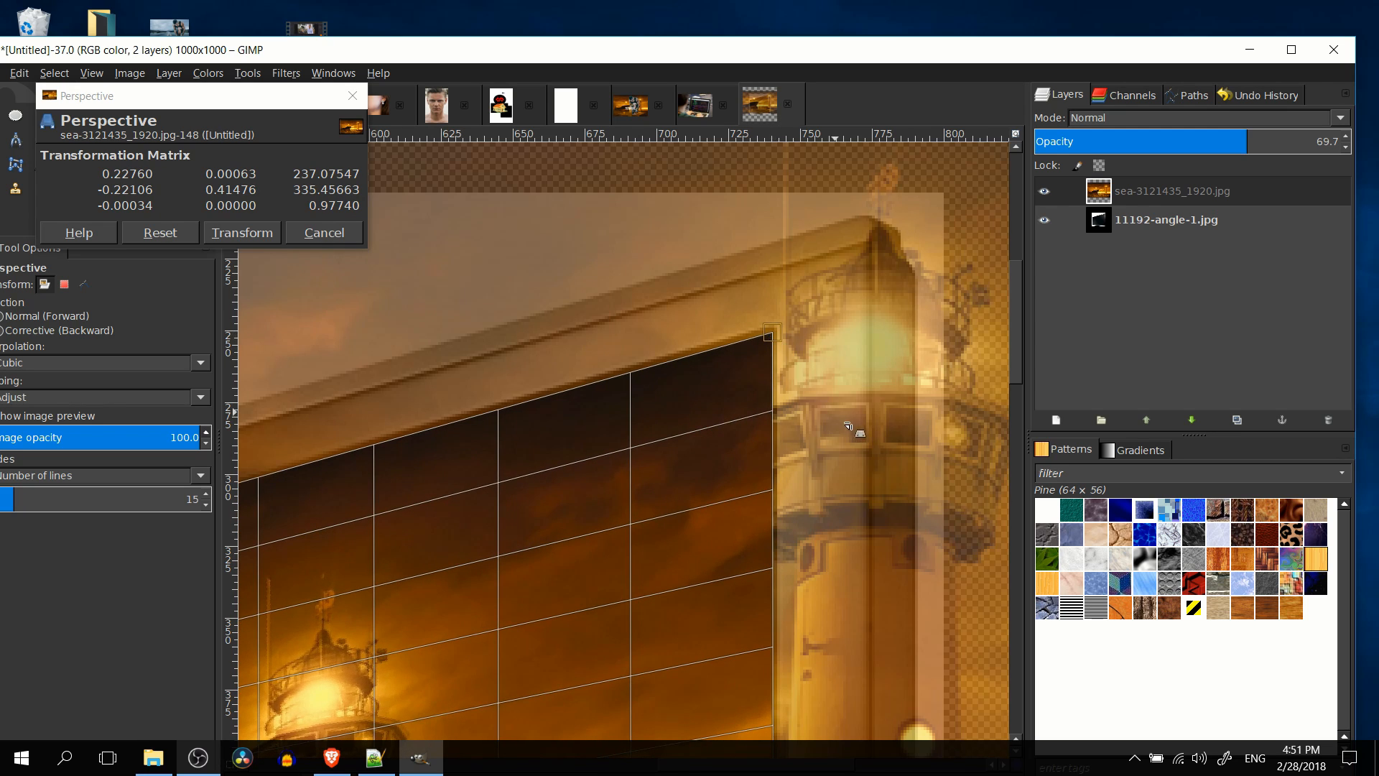
scroll(847, 426, "down", 4)
left_click(242, 232)
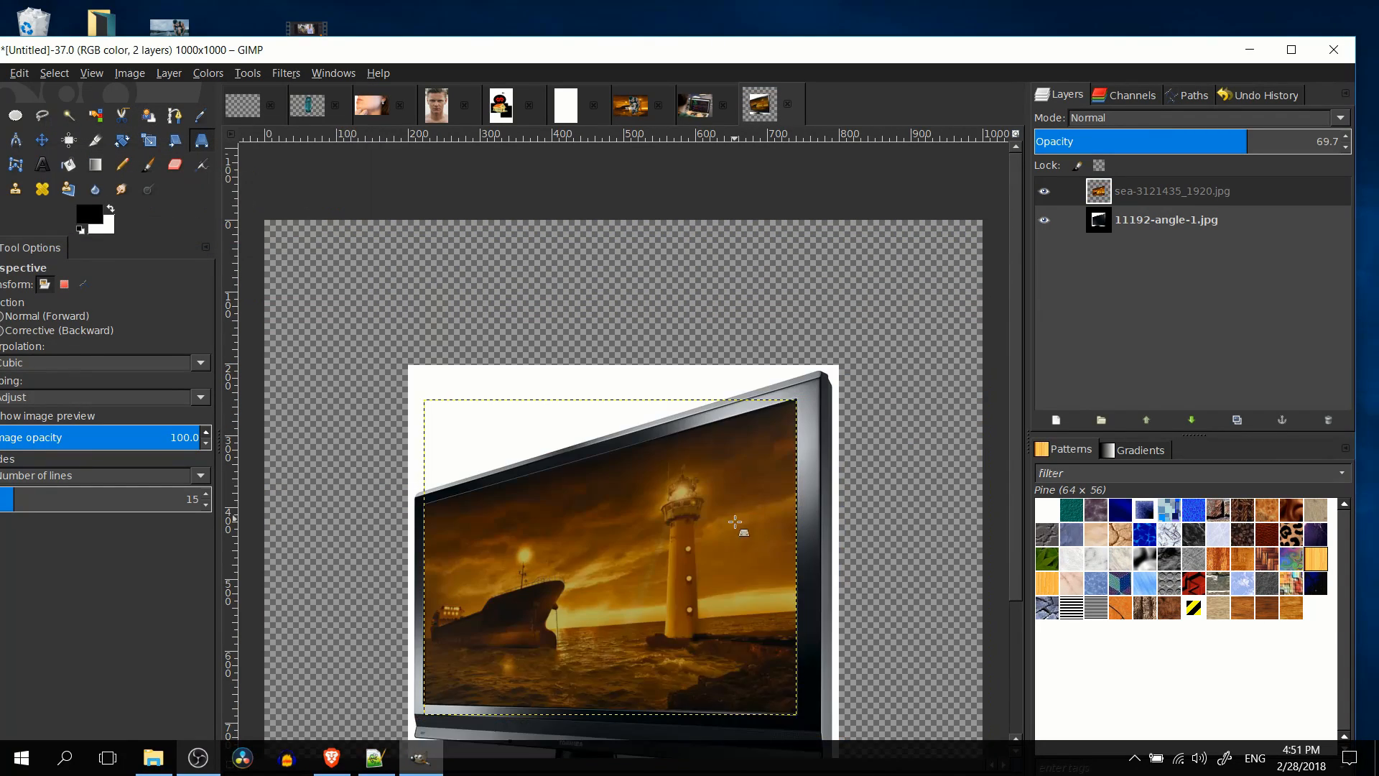
Hide and show the sea photo layer to compare the television screen with and without the picture.
left_click_drag(740, 530, 827, 388)
left_click(15, 116)
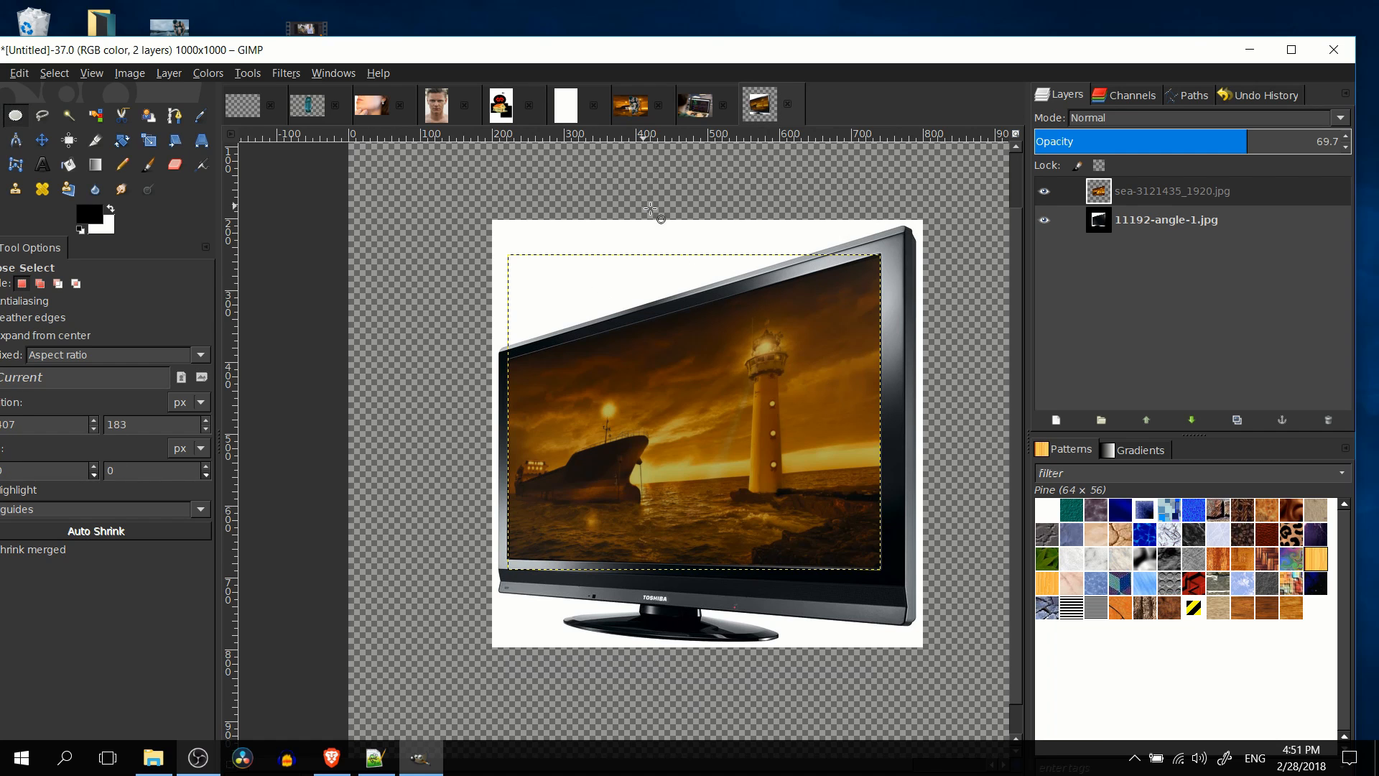
scroll(774, 341, "up", 2)
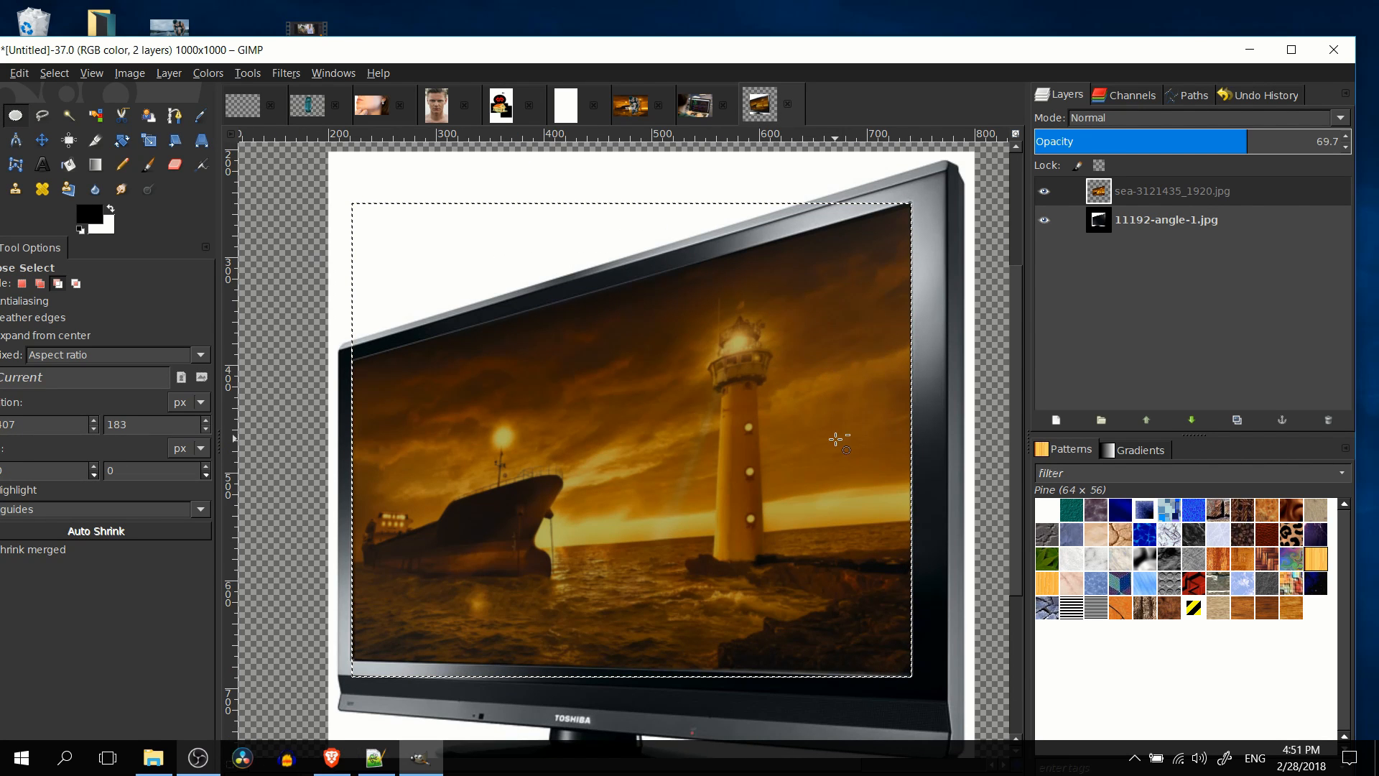
key("r")
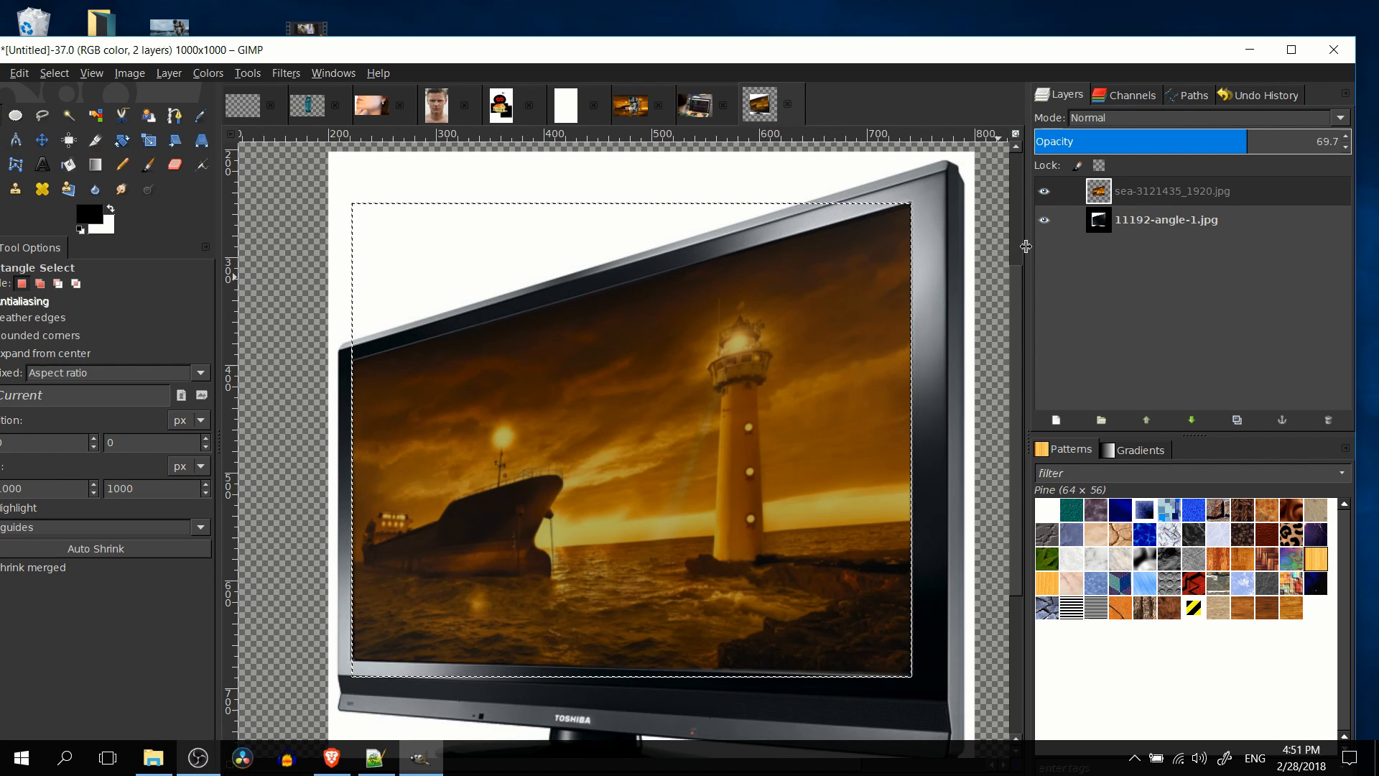
left_click(1045, 192)
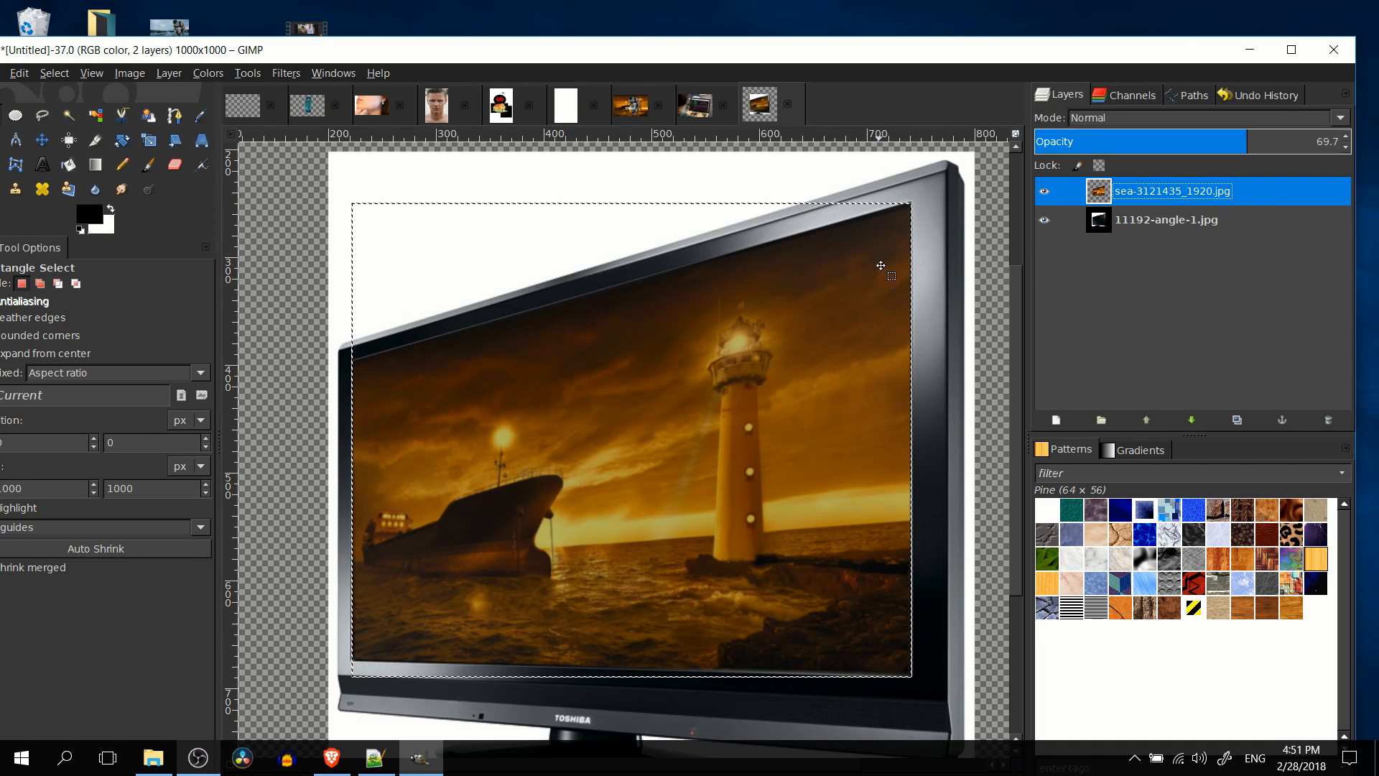
left_click(1045, 191)
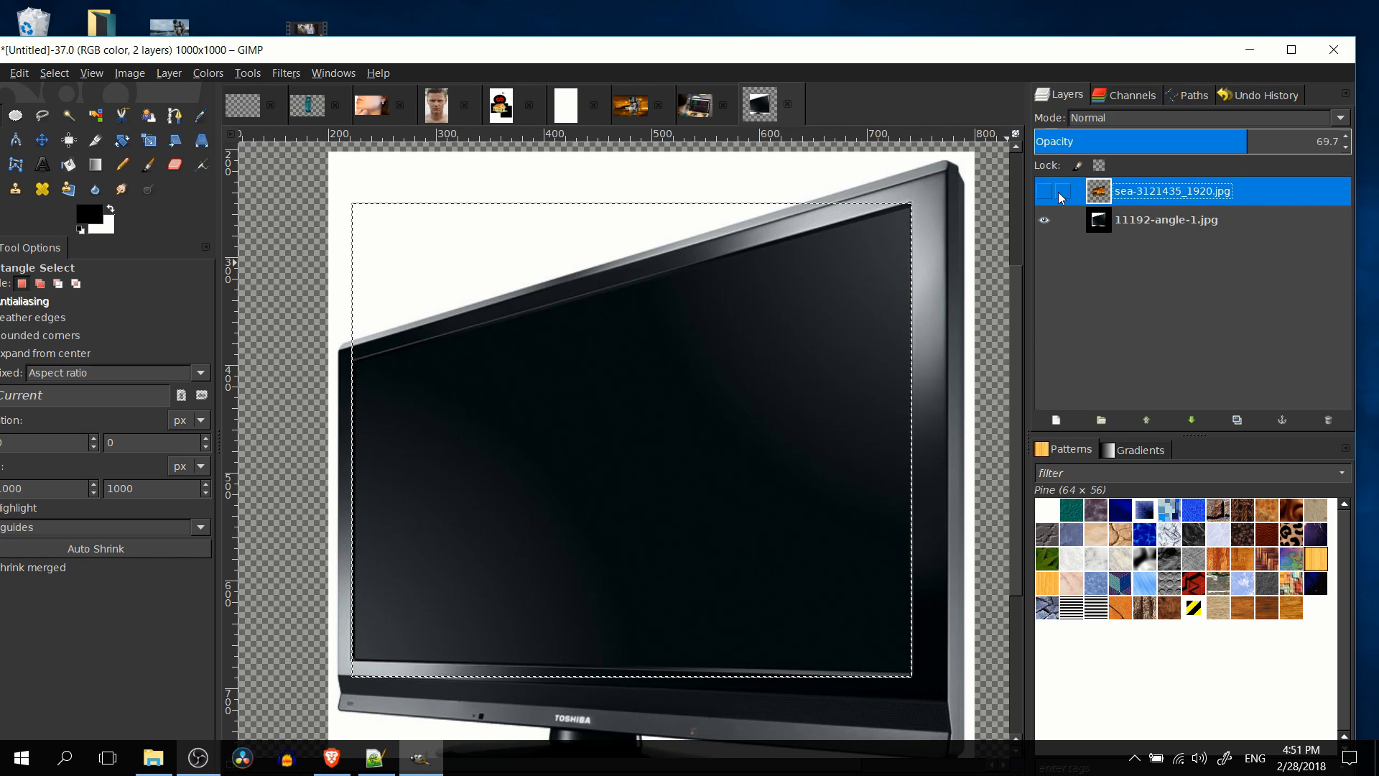
left_click(1049, 191)
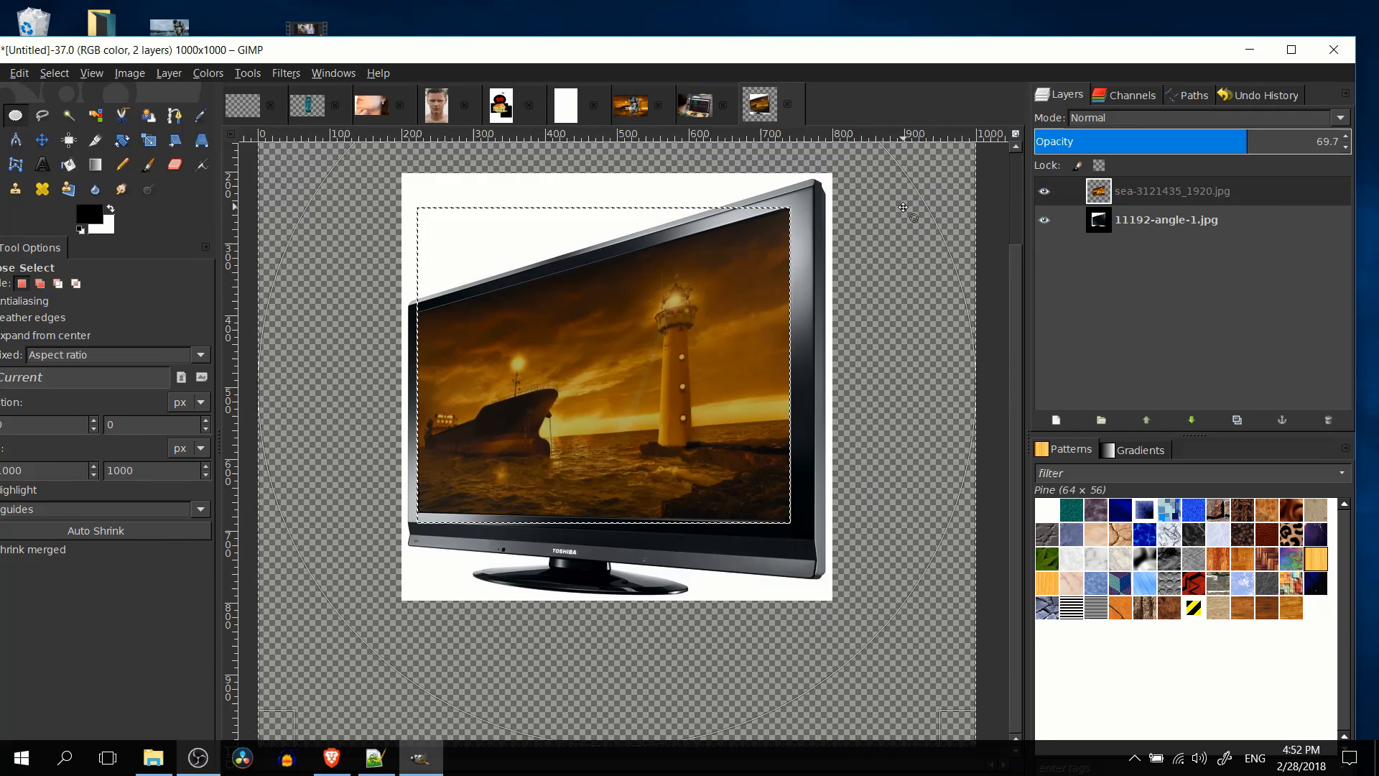
scroll(803, 300, "up", 1)
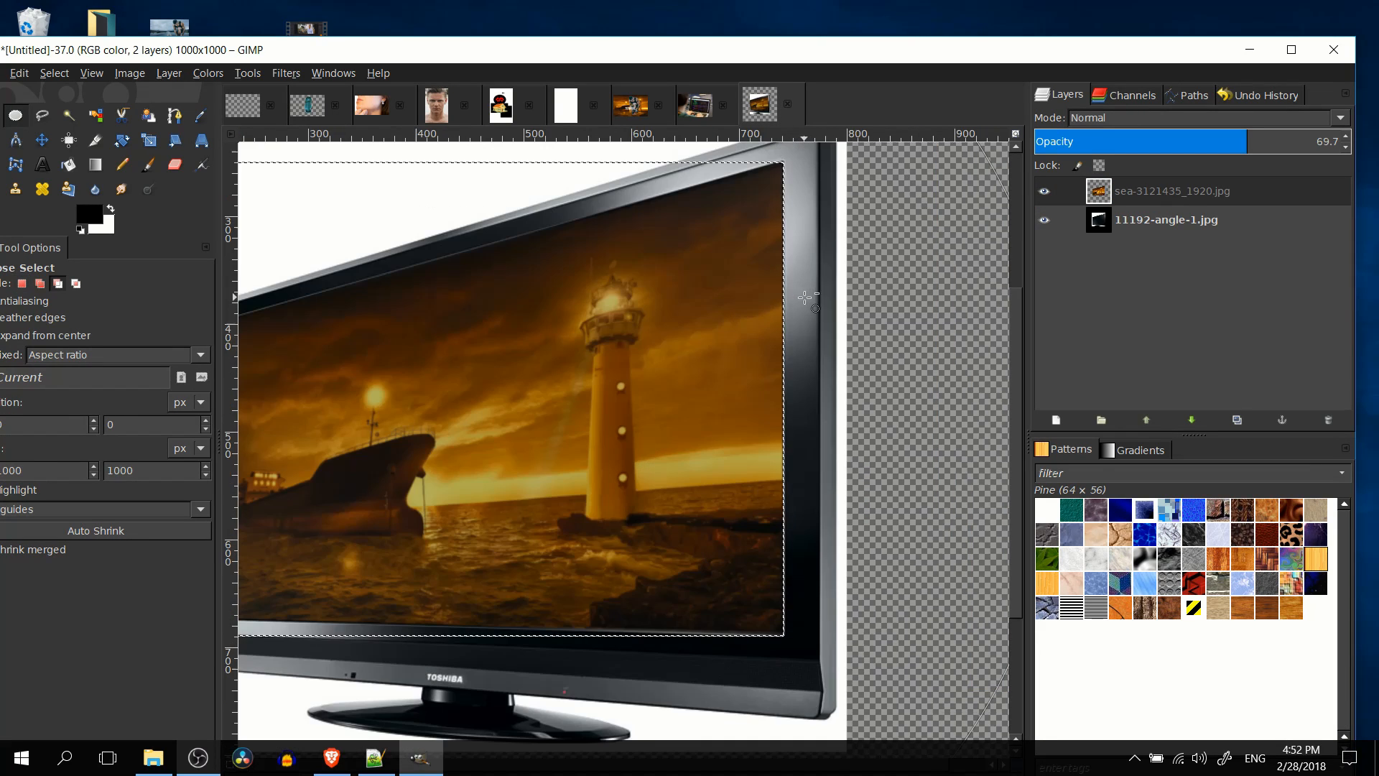
left_click_drag(727, 273, 846, 302)
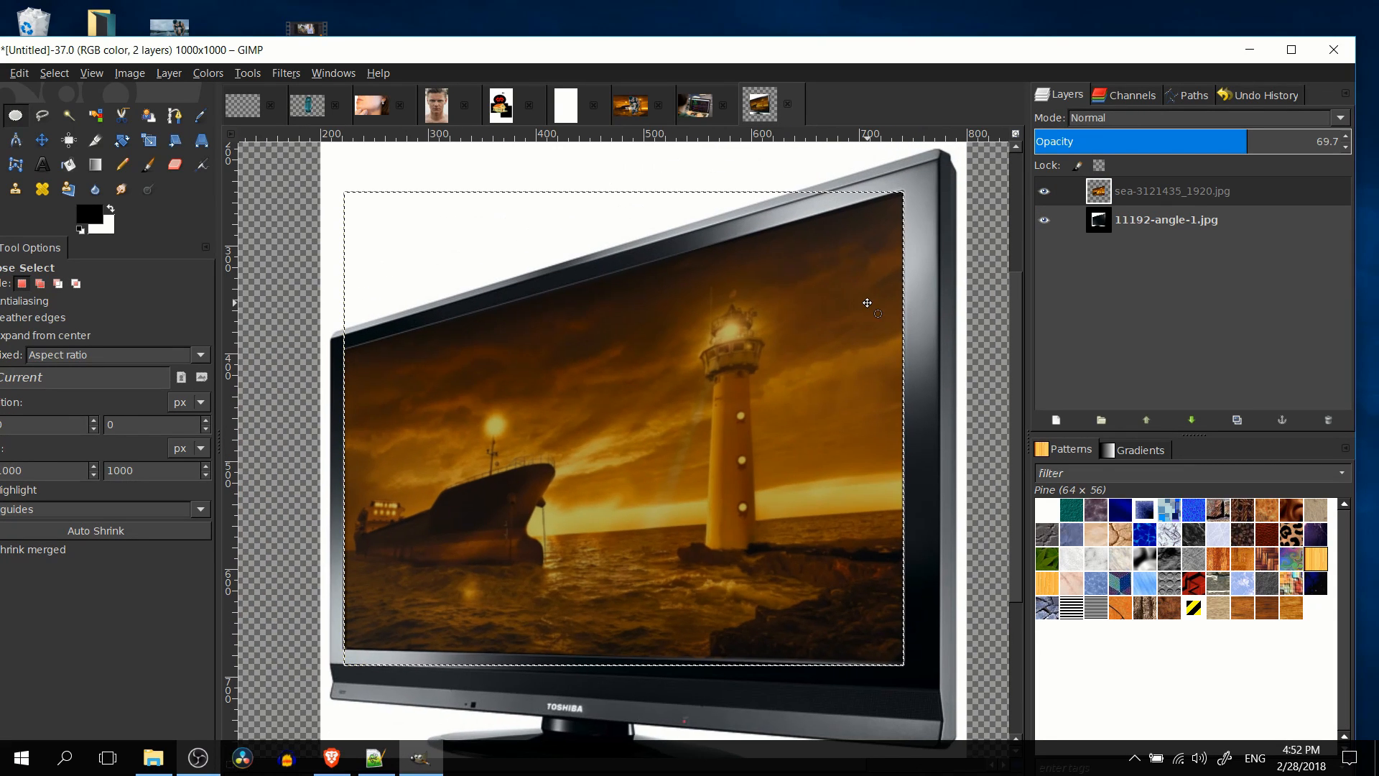
left_click(1044, 191)
left_click(1044, 191)
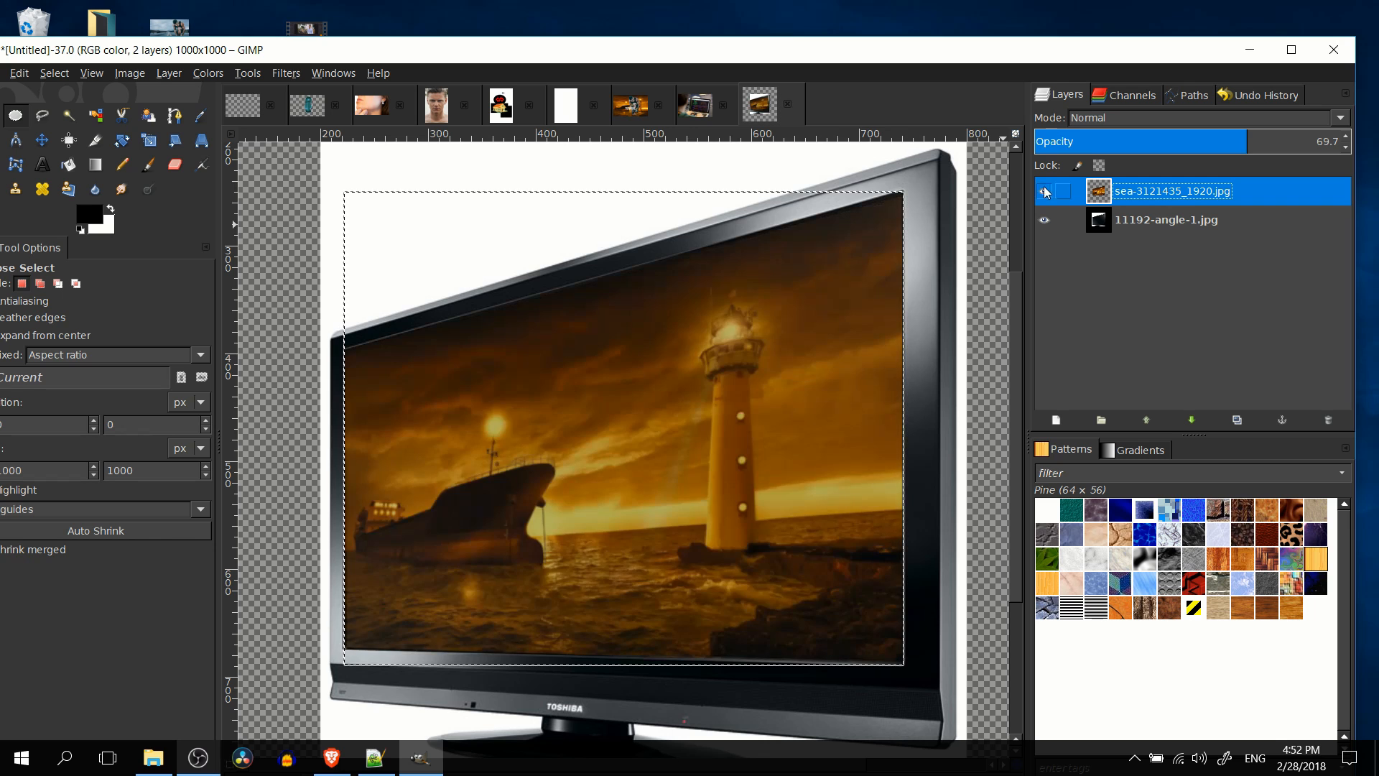
key("1")
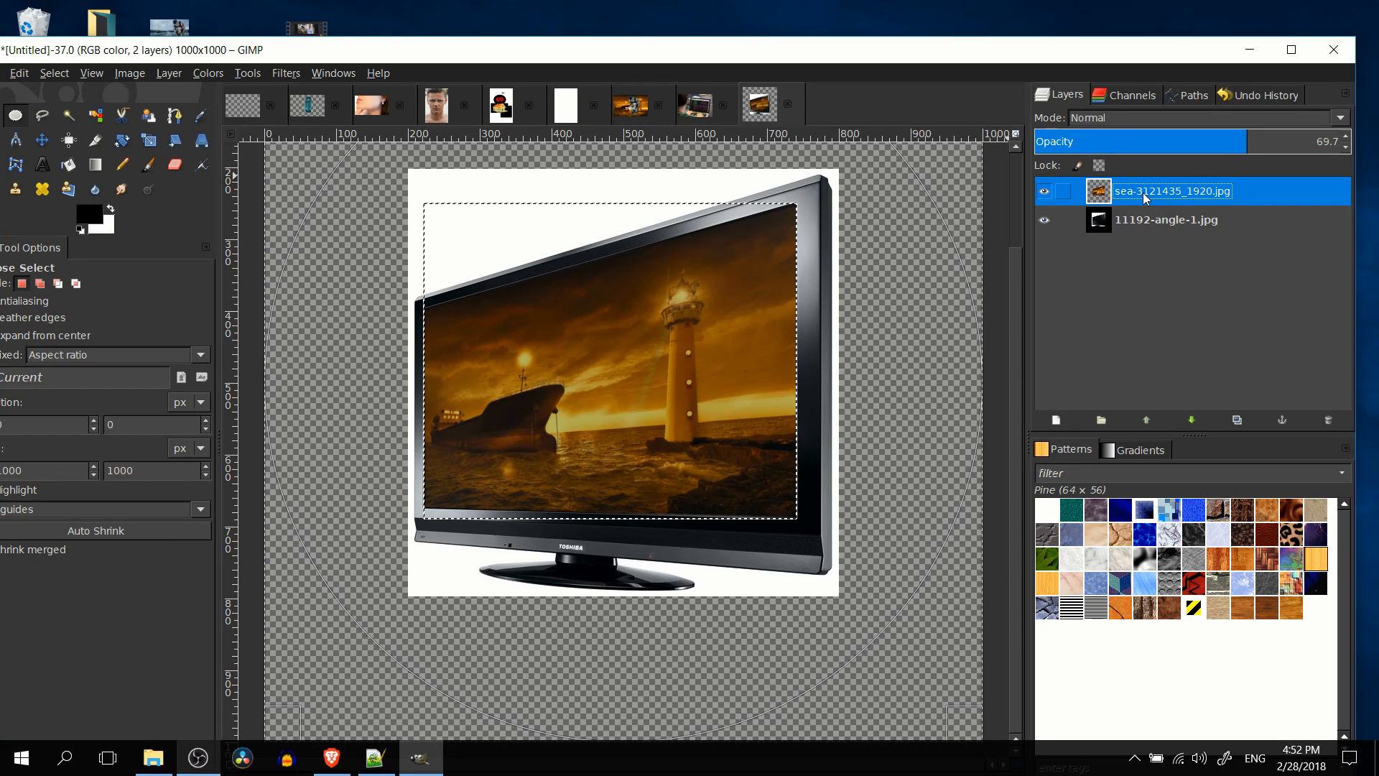
Set the sea photo layer's blend mode to Lighten only and check how it blends with the television screen.
left_click(1157, 118)
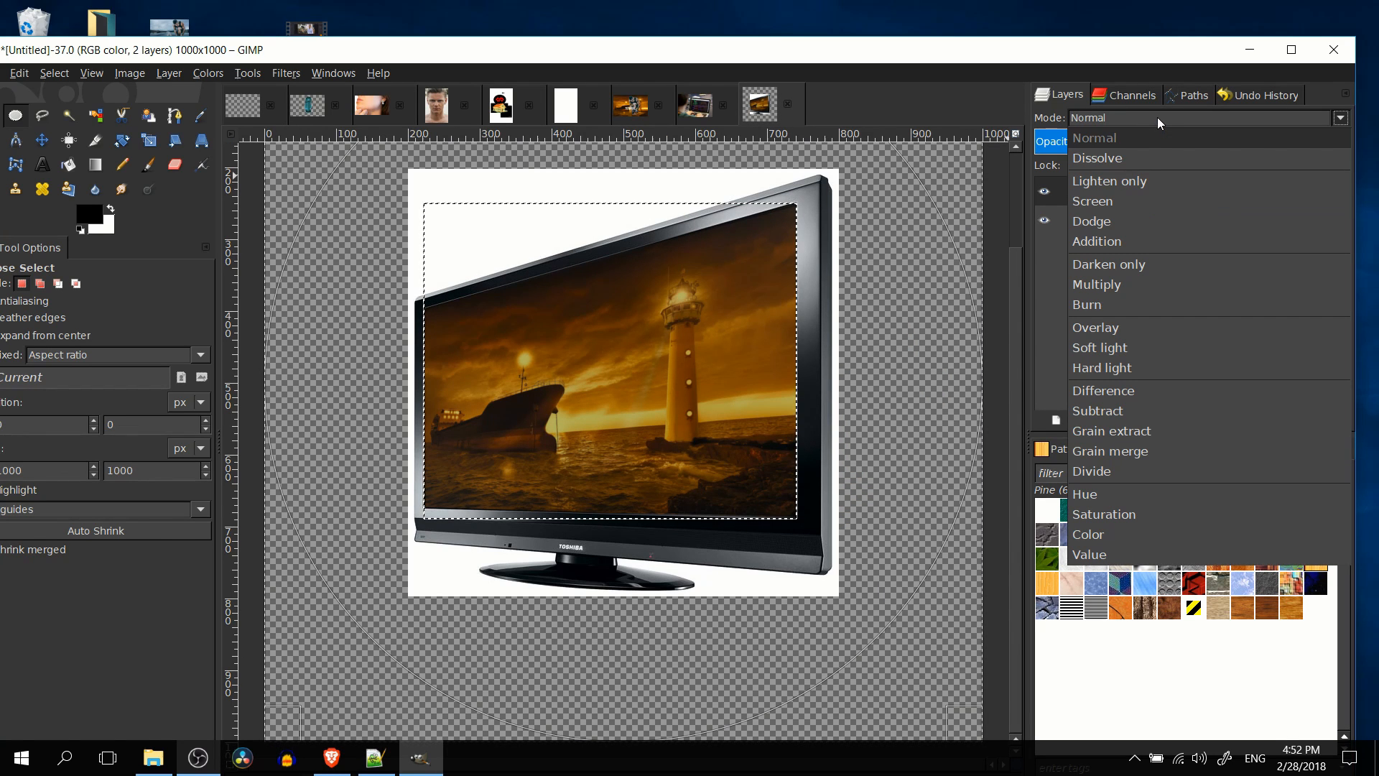
left_click(1144, 181)
scroll(801, 386, "up", 3)
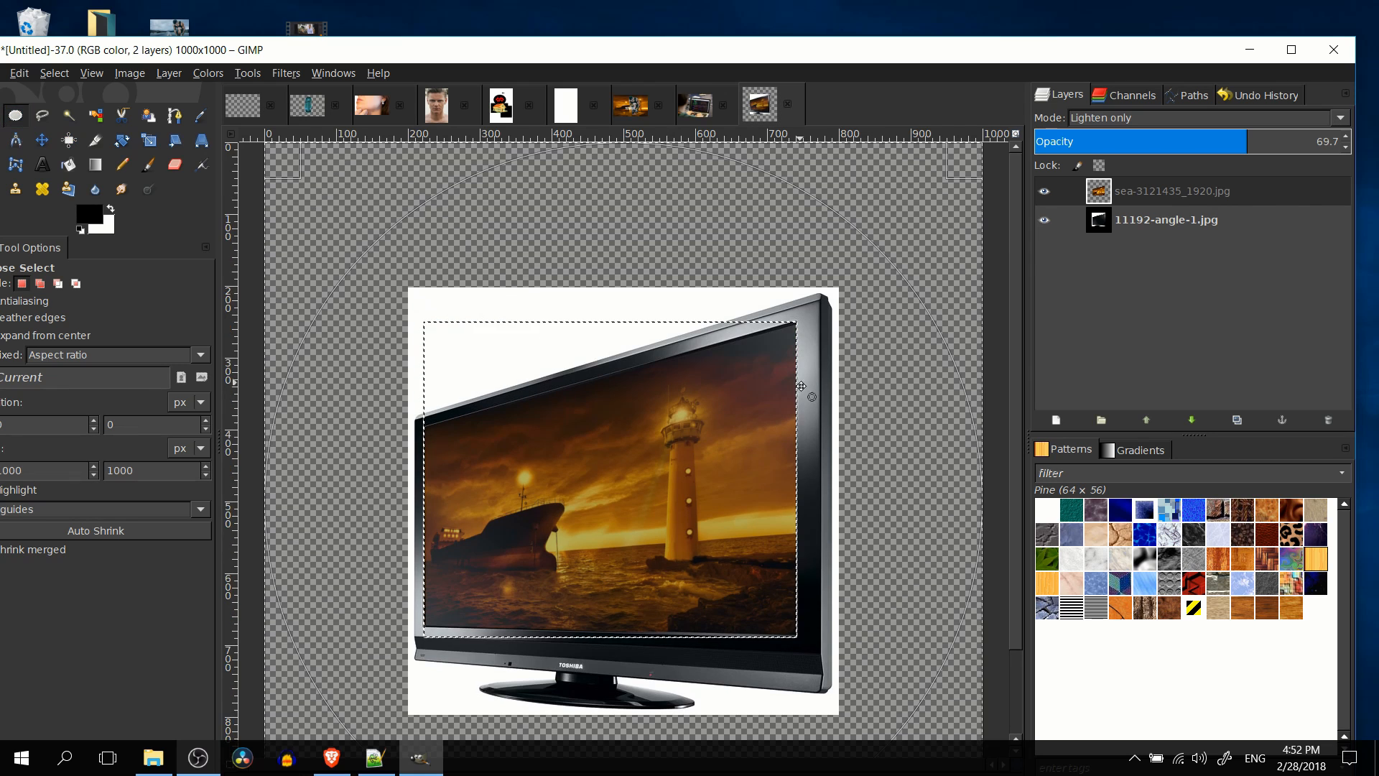
scroll(800, 386, "down", 3)
scroll(787, 389, "left", 2)
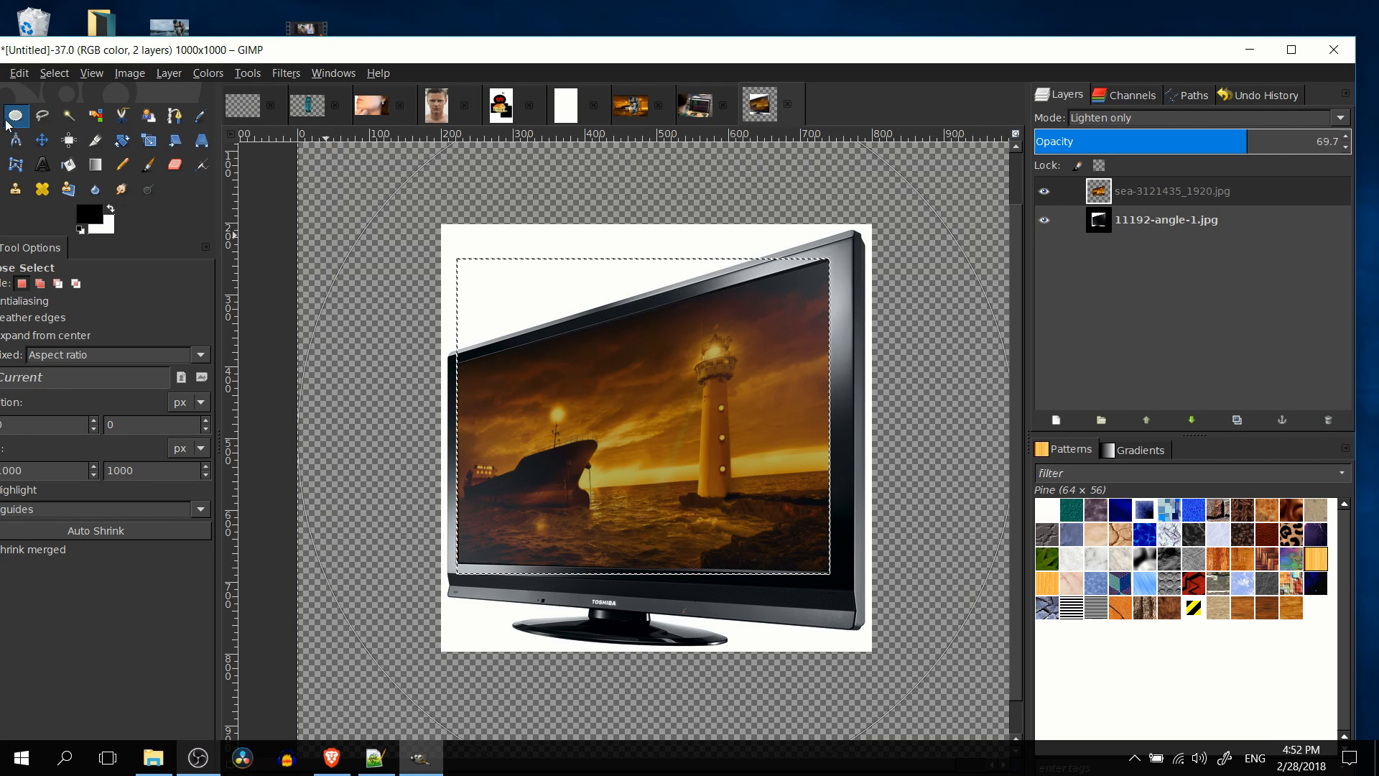
left_click(350, 269)
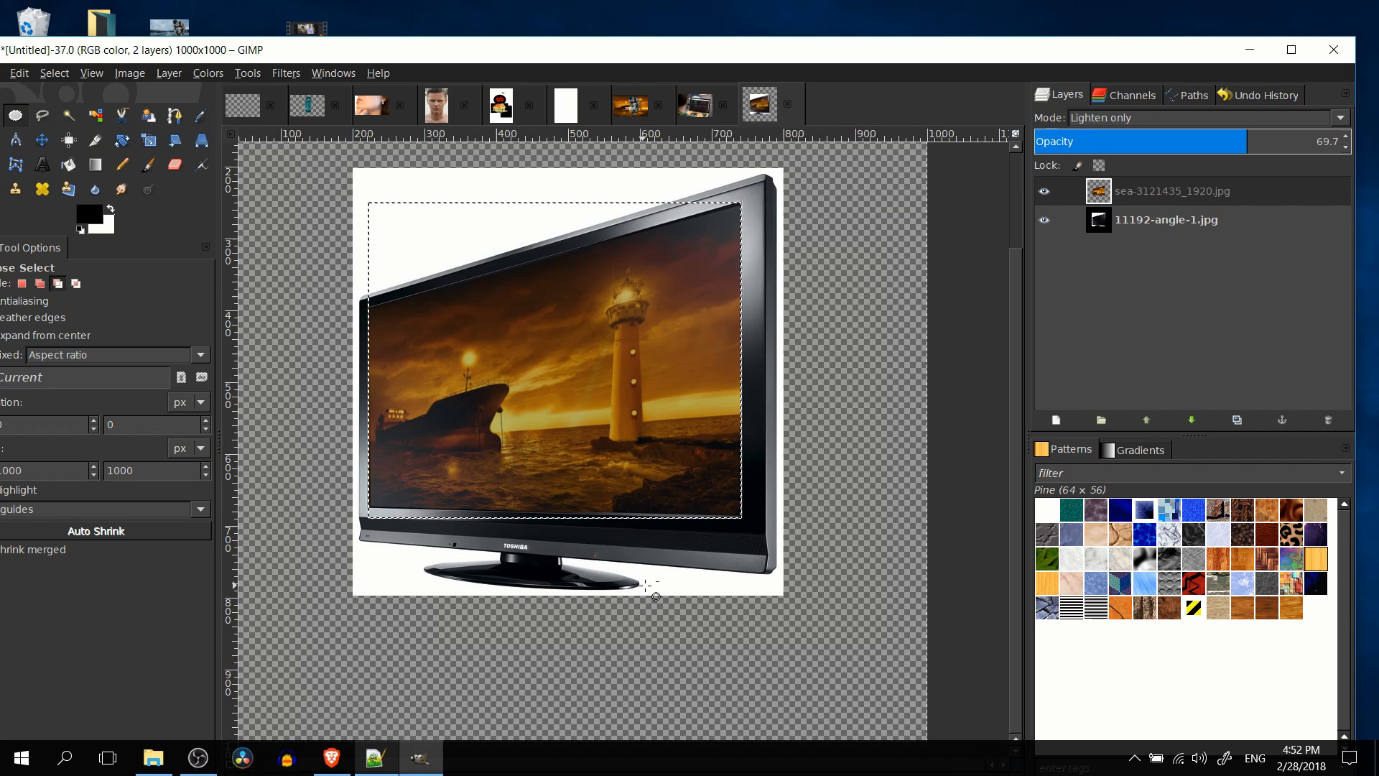
scroll(651, 591, "down", 1)
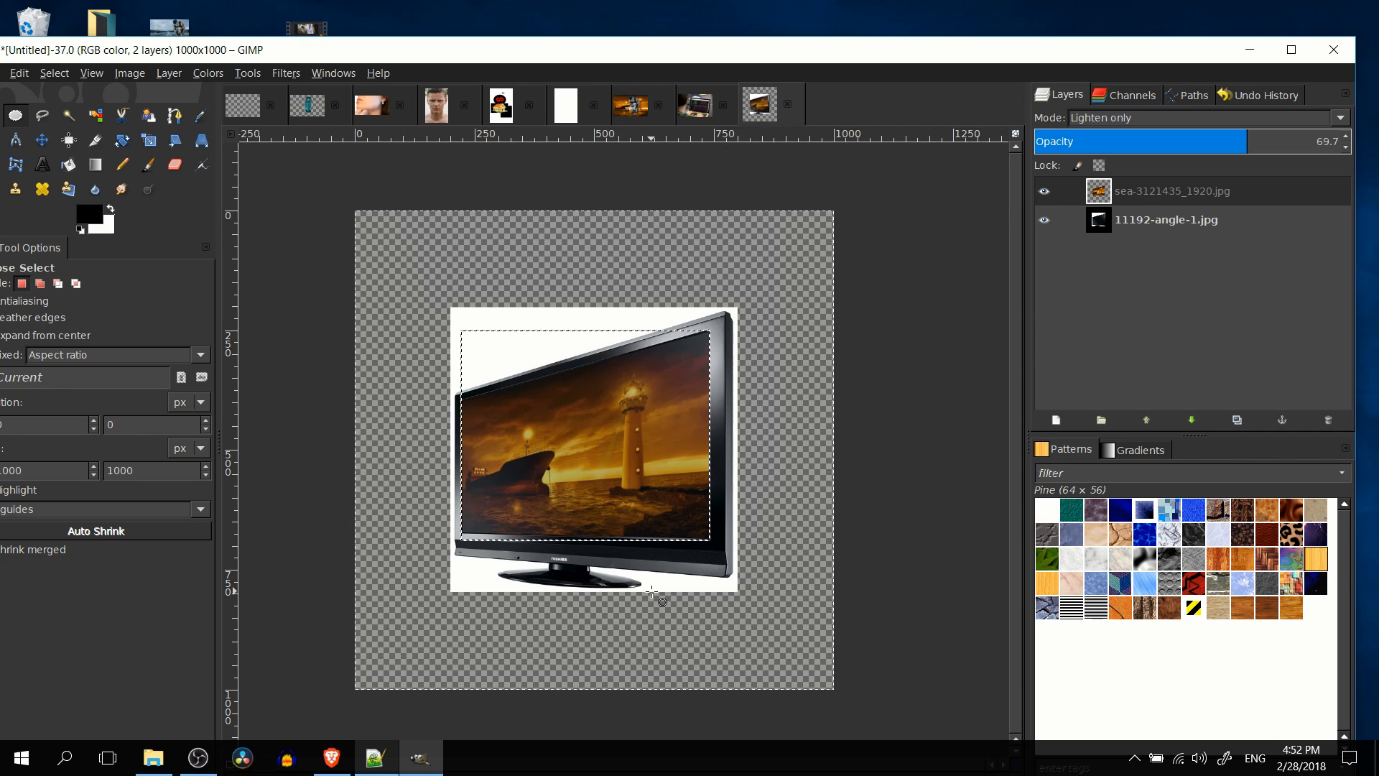